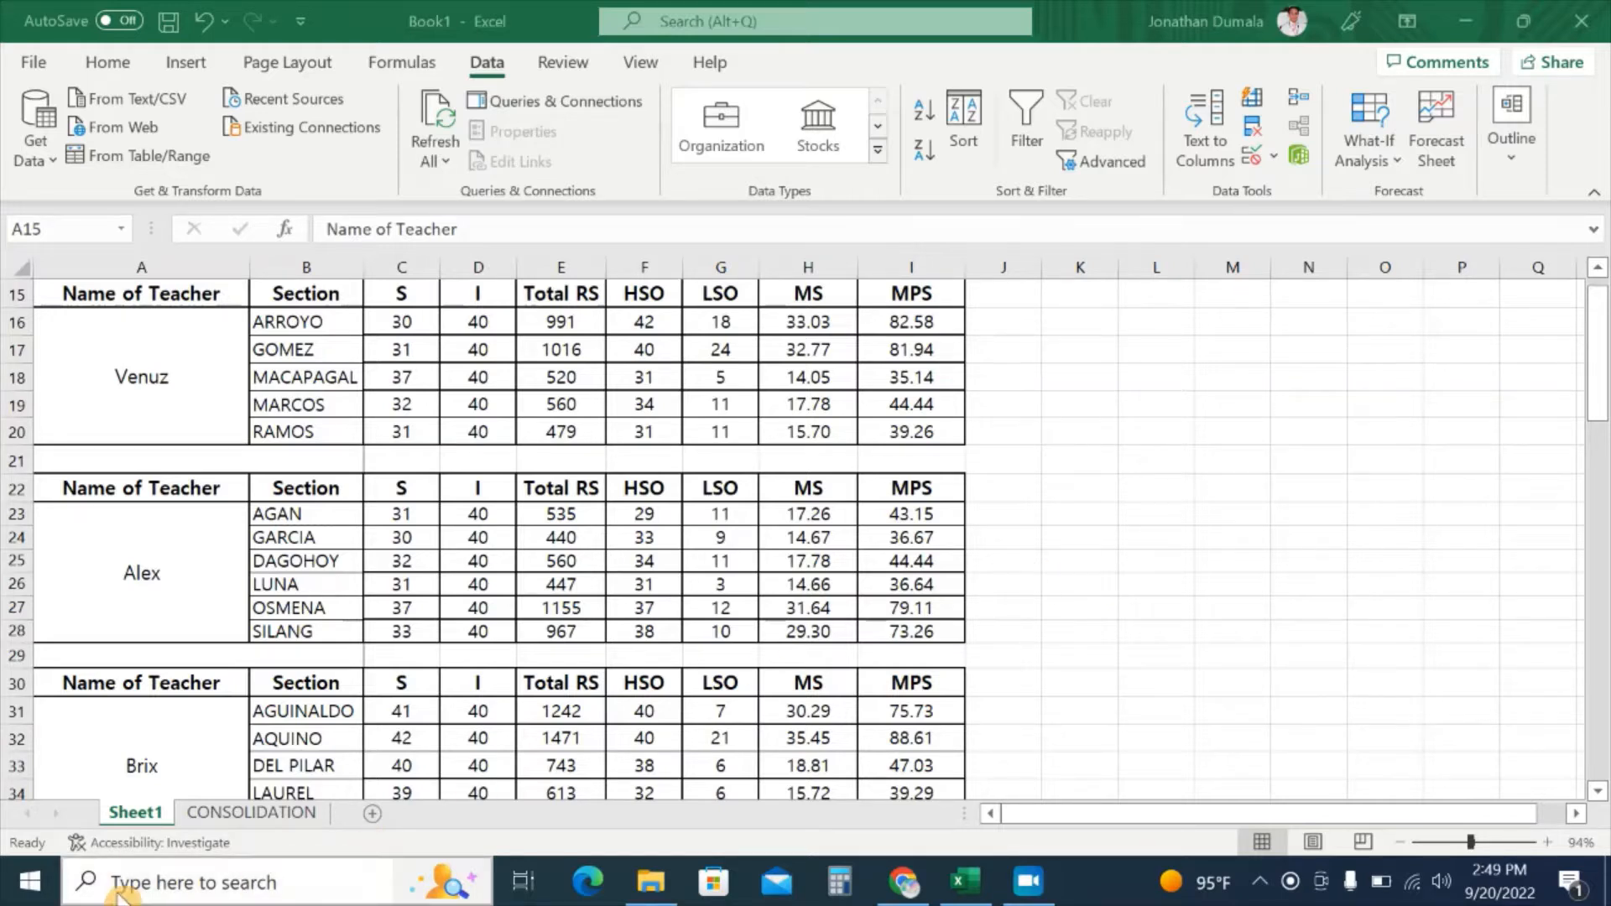
# Start the Consolidate command on the CONSOLIDATION sheet with Sum as the function
pyautogui.click(227, 820)
pyautogui.click(226, 821)
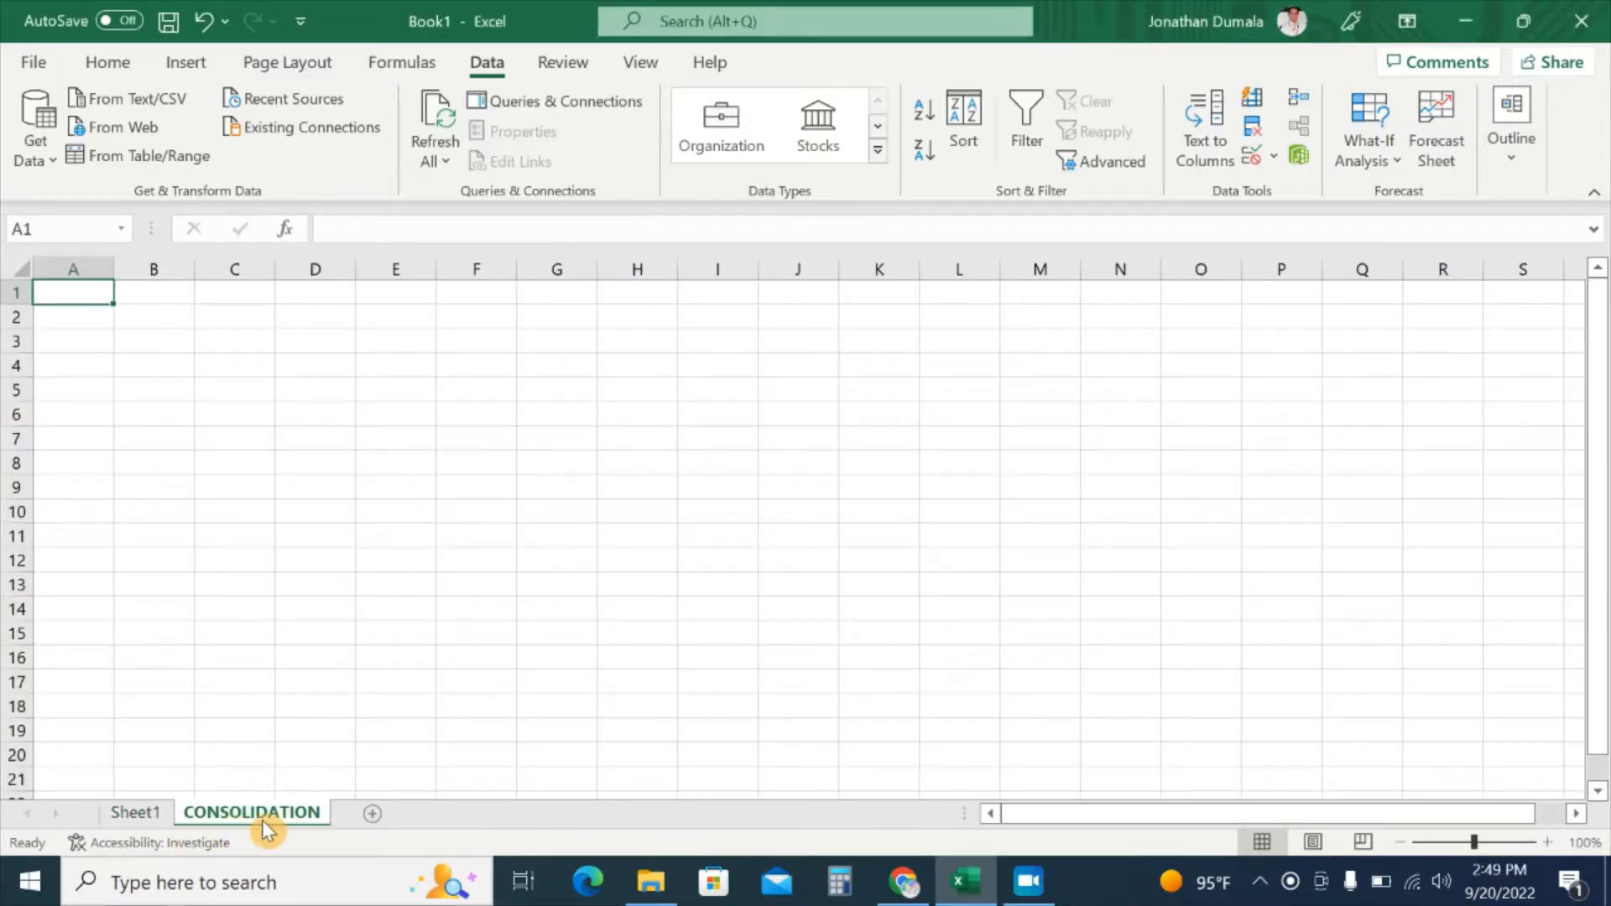
pyautogui.click(1299, 108)
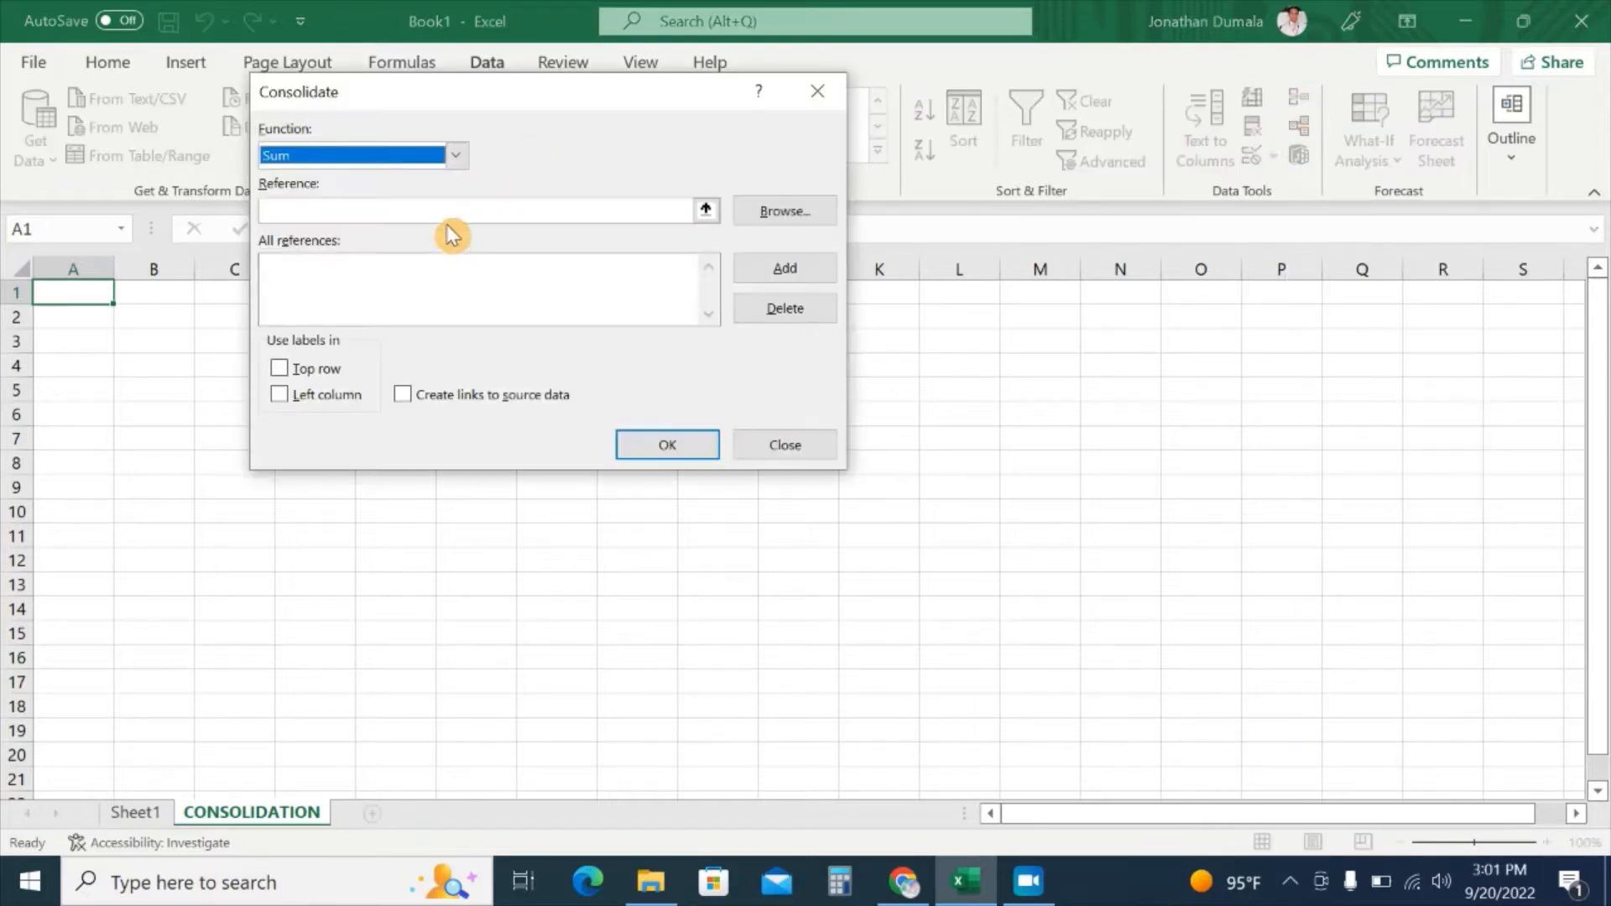
pyautogui.click(458, 209)
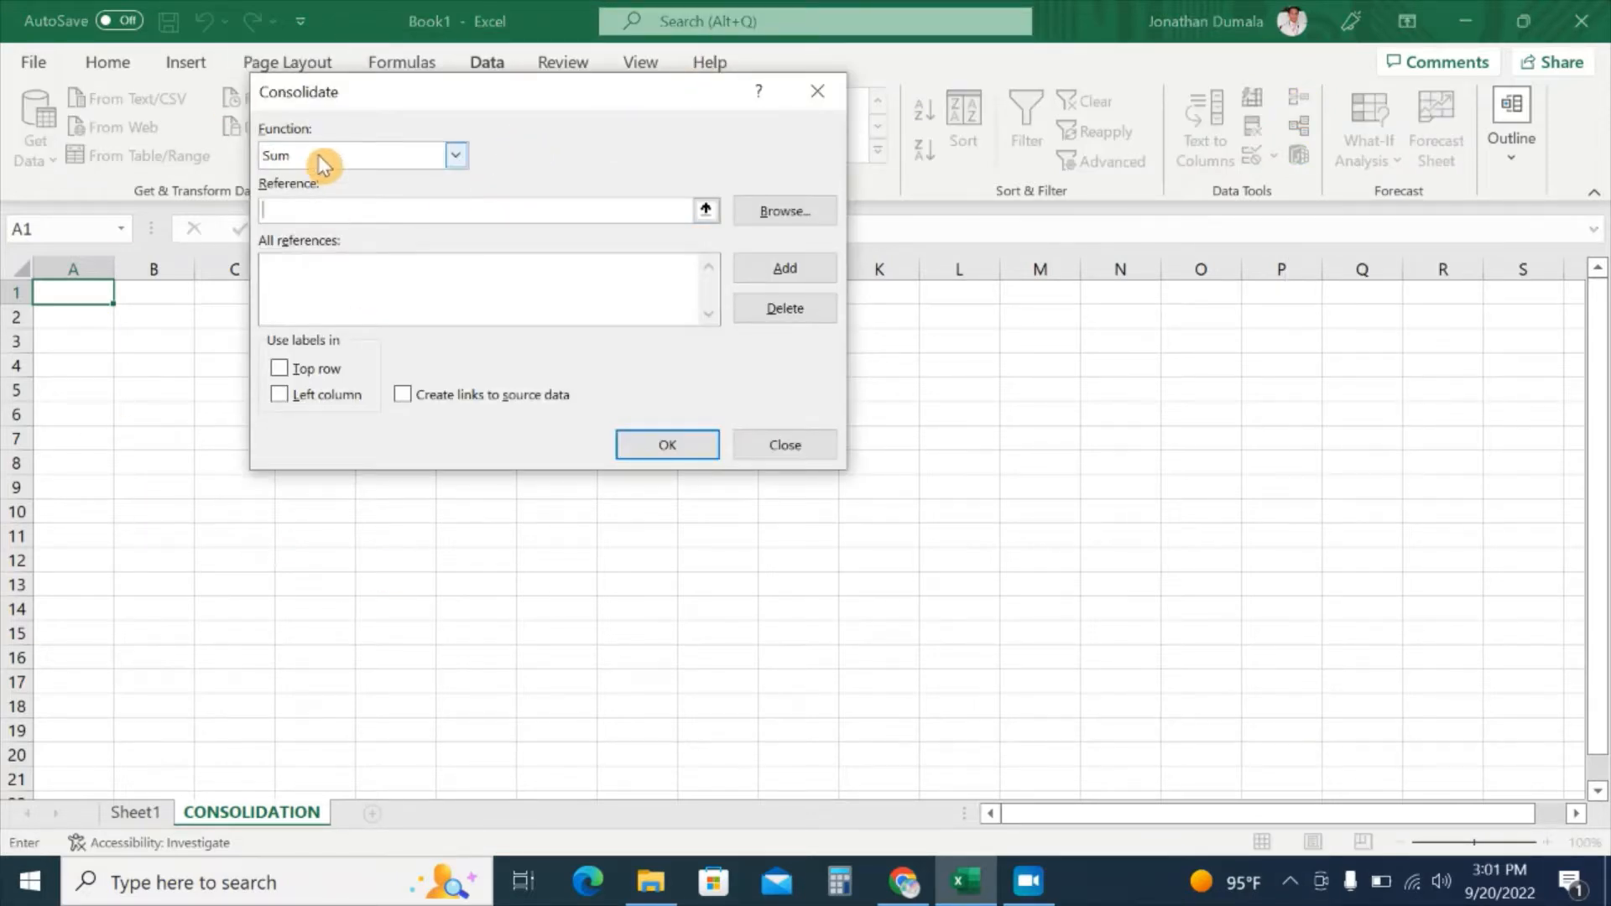
pyautogui.click(455, 157)
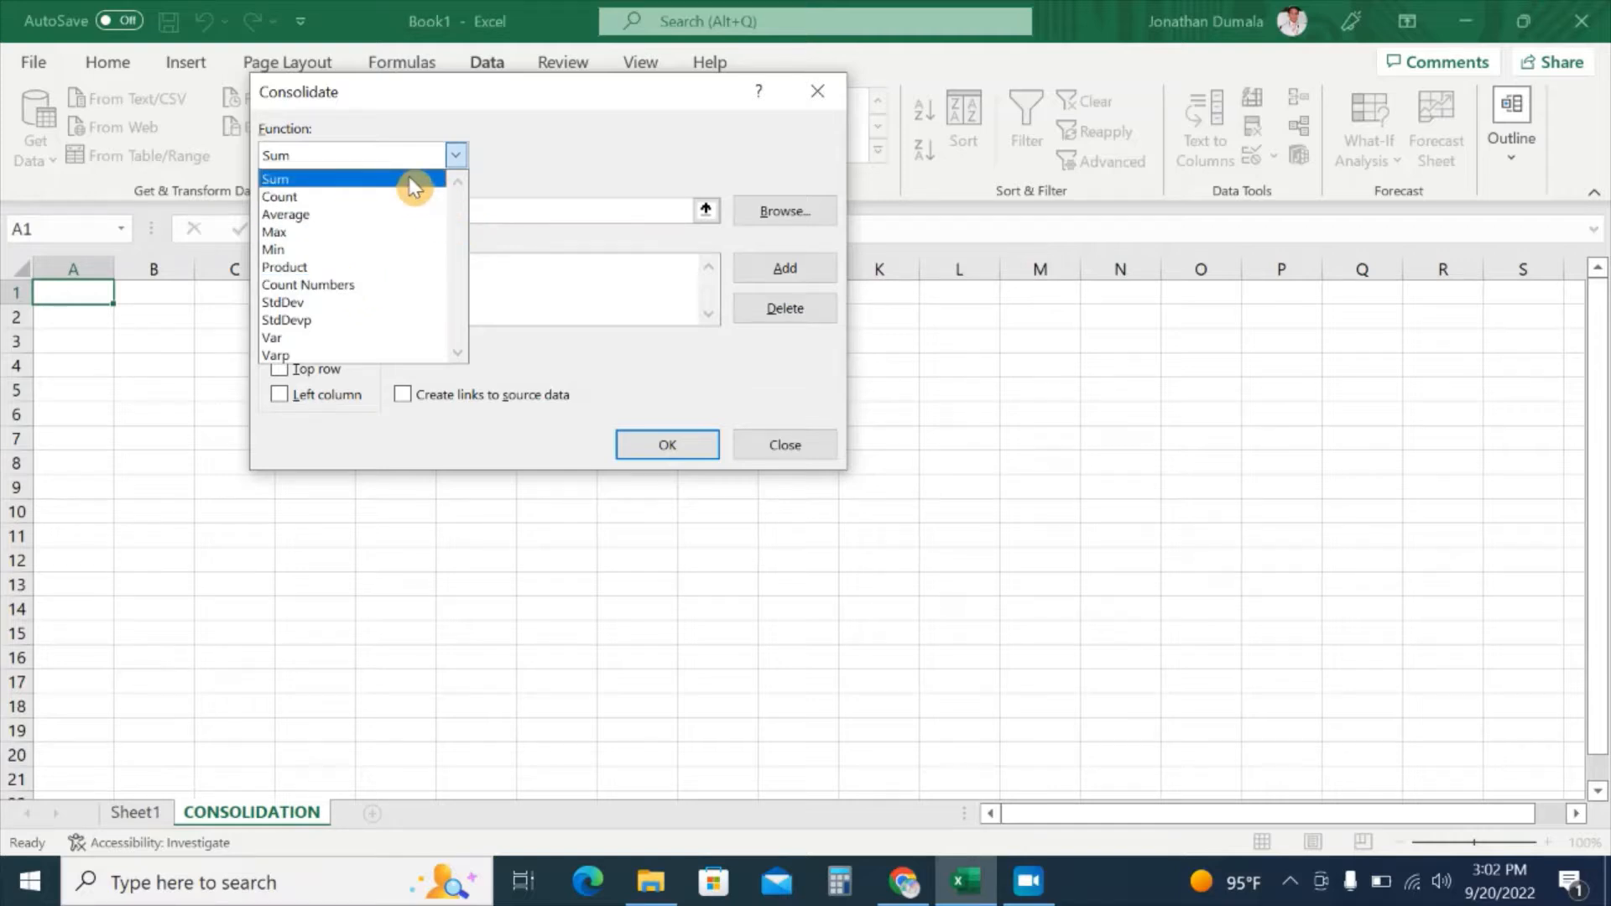
pyautogui.click(515, 179)
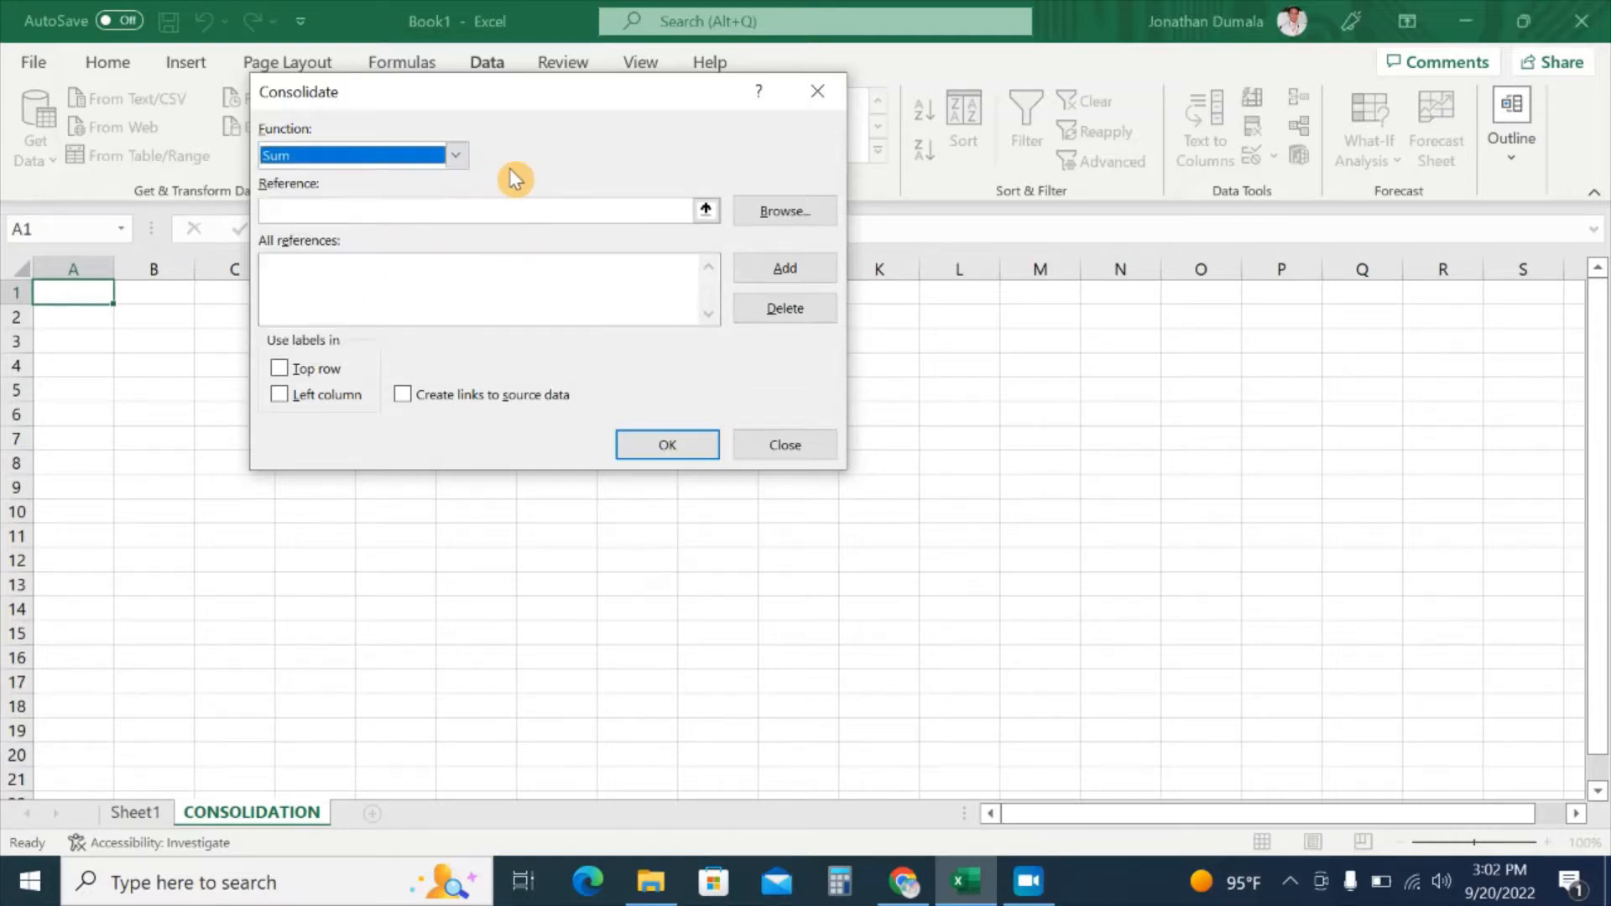
pyautogui.click(375, 159)
pyautogui.click(374, 159)
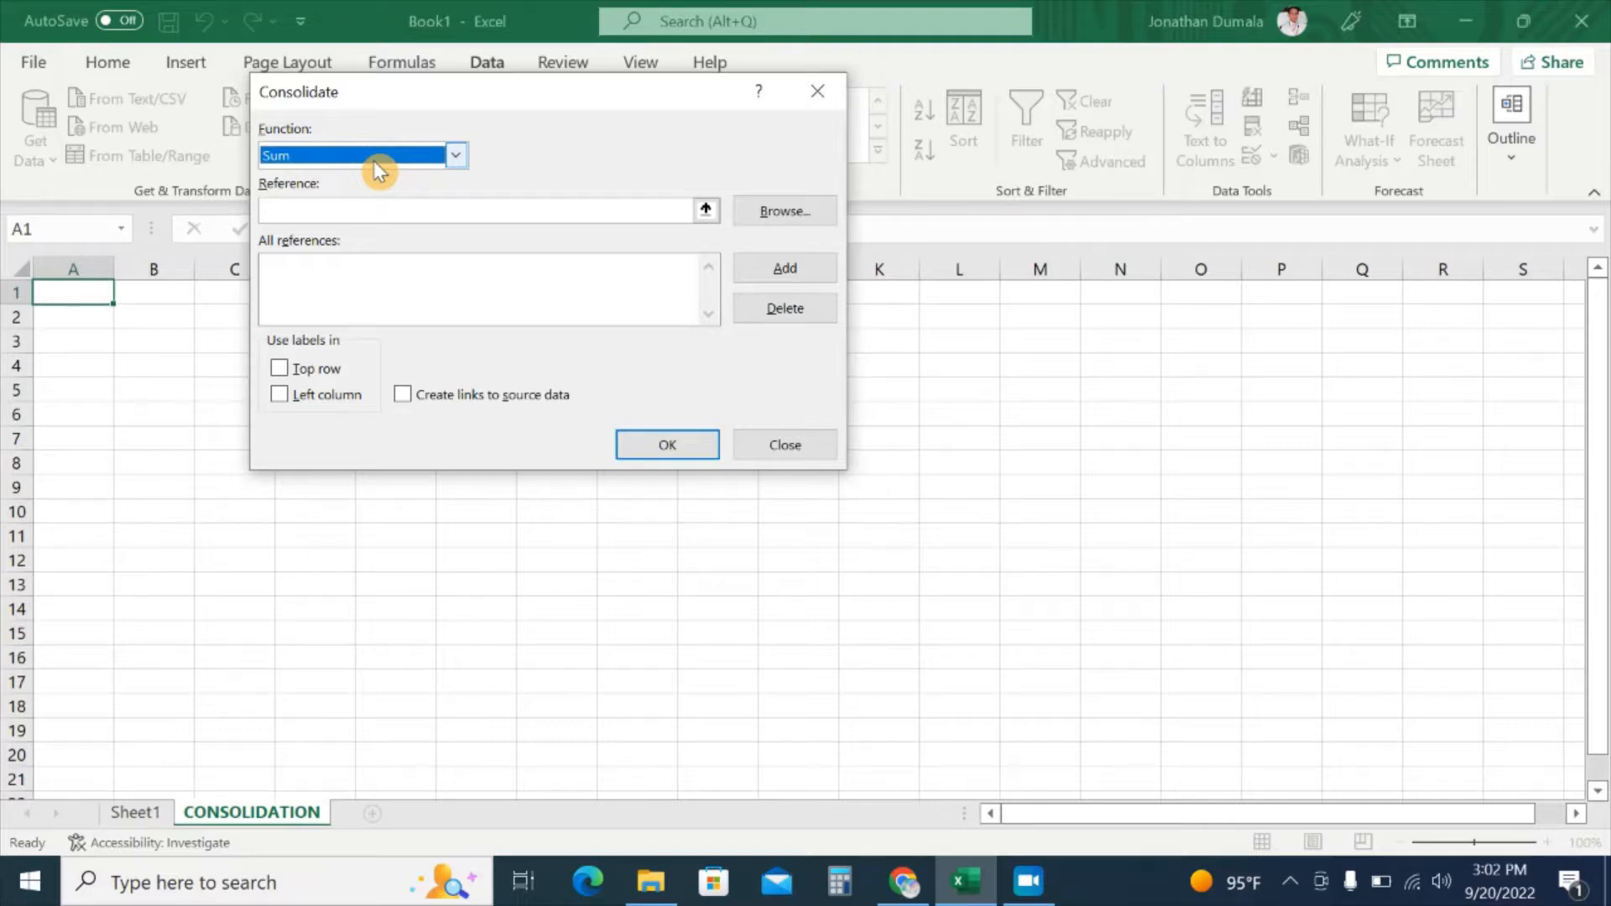
# Add the first teacher's table on Sheet1, range B15:I20 including its header row, to the consolidation references
pyautogui.click(350, 208)
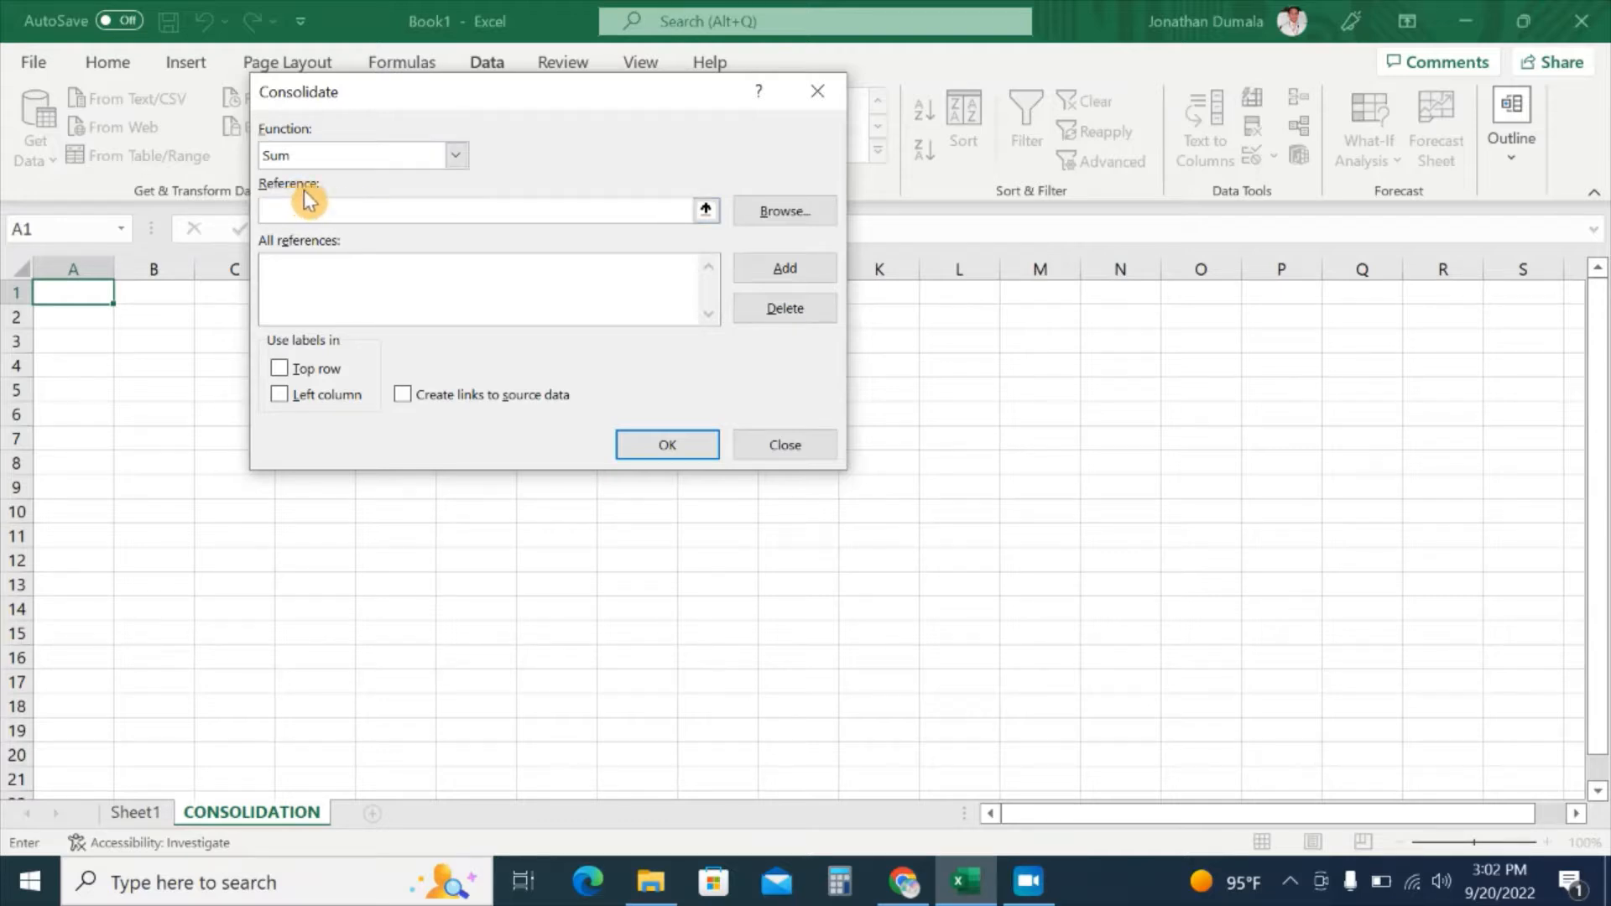
pyautogui.click(707, 212)
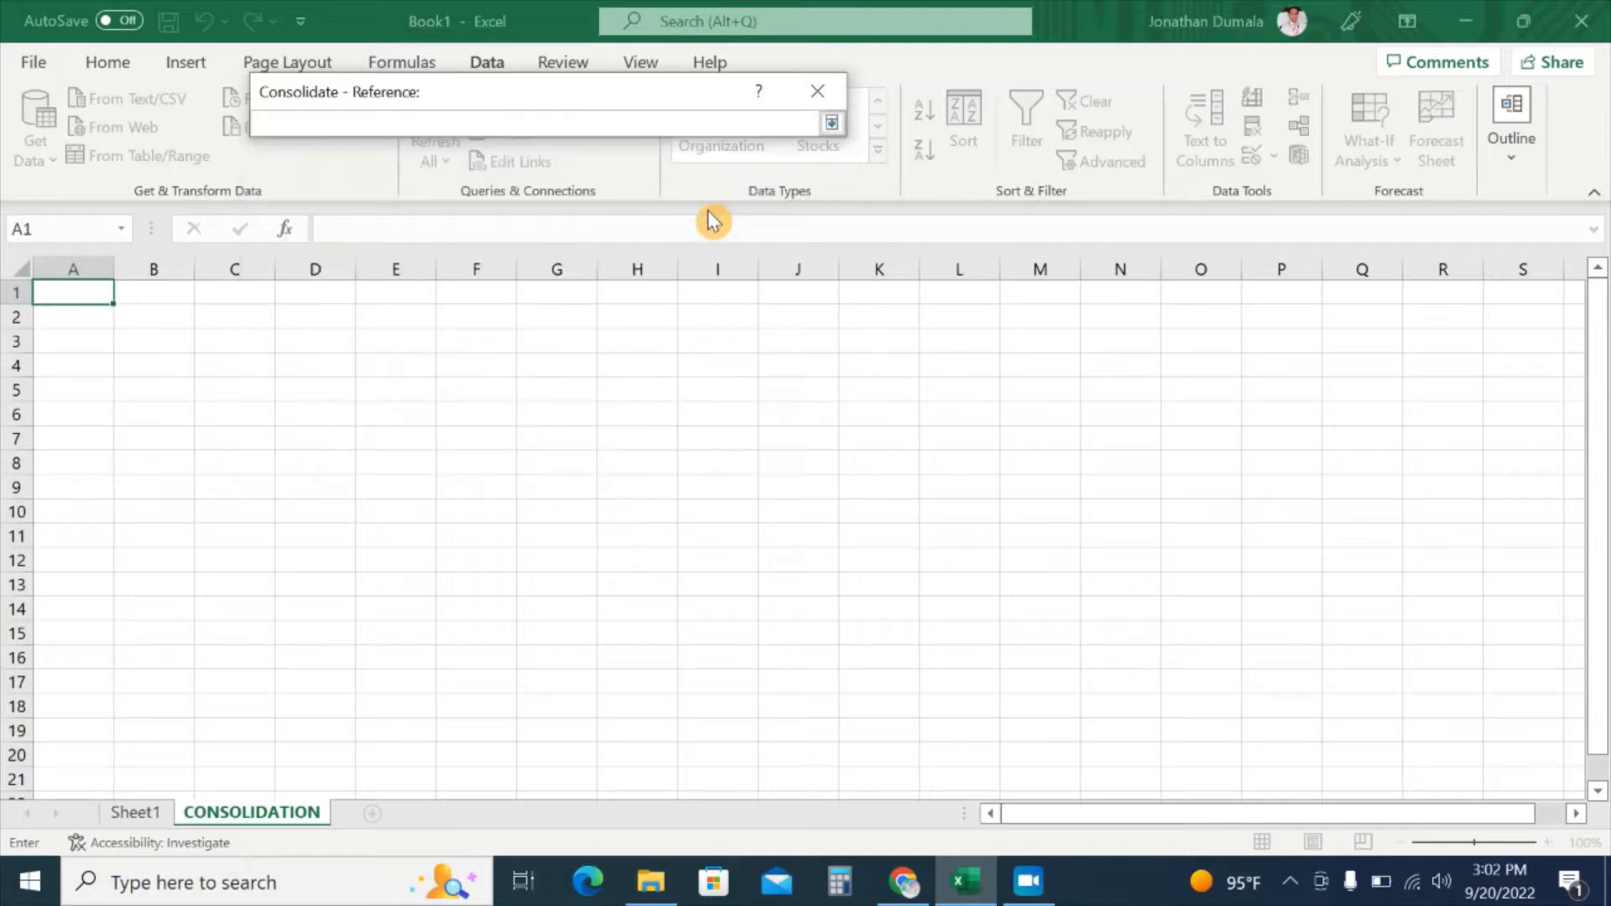
pyautogui.click(152, 813)
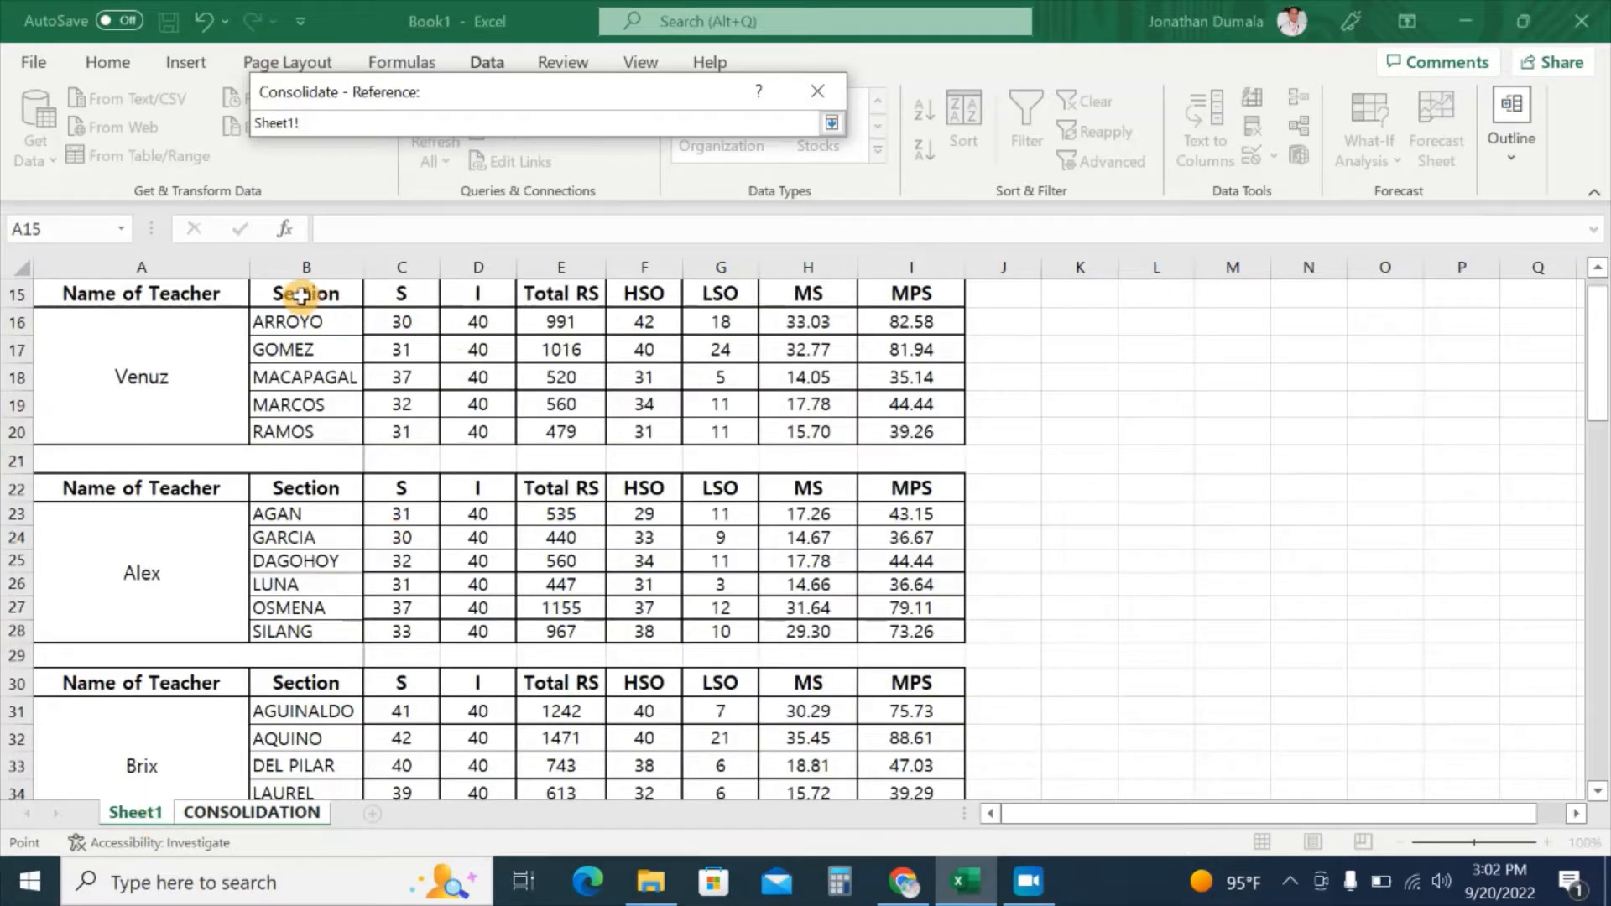
pyautogui.click(310, 294)
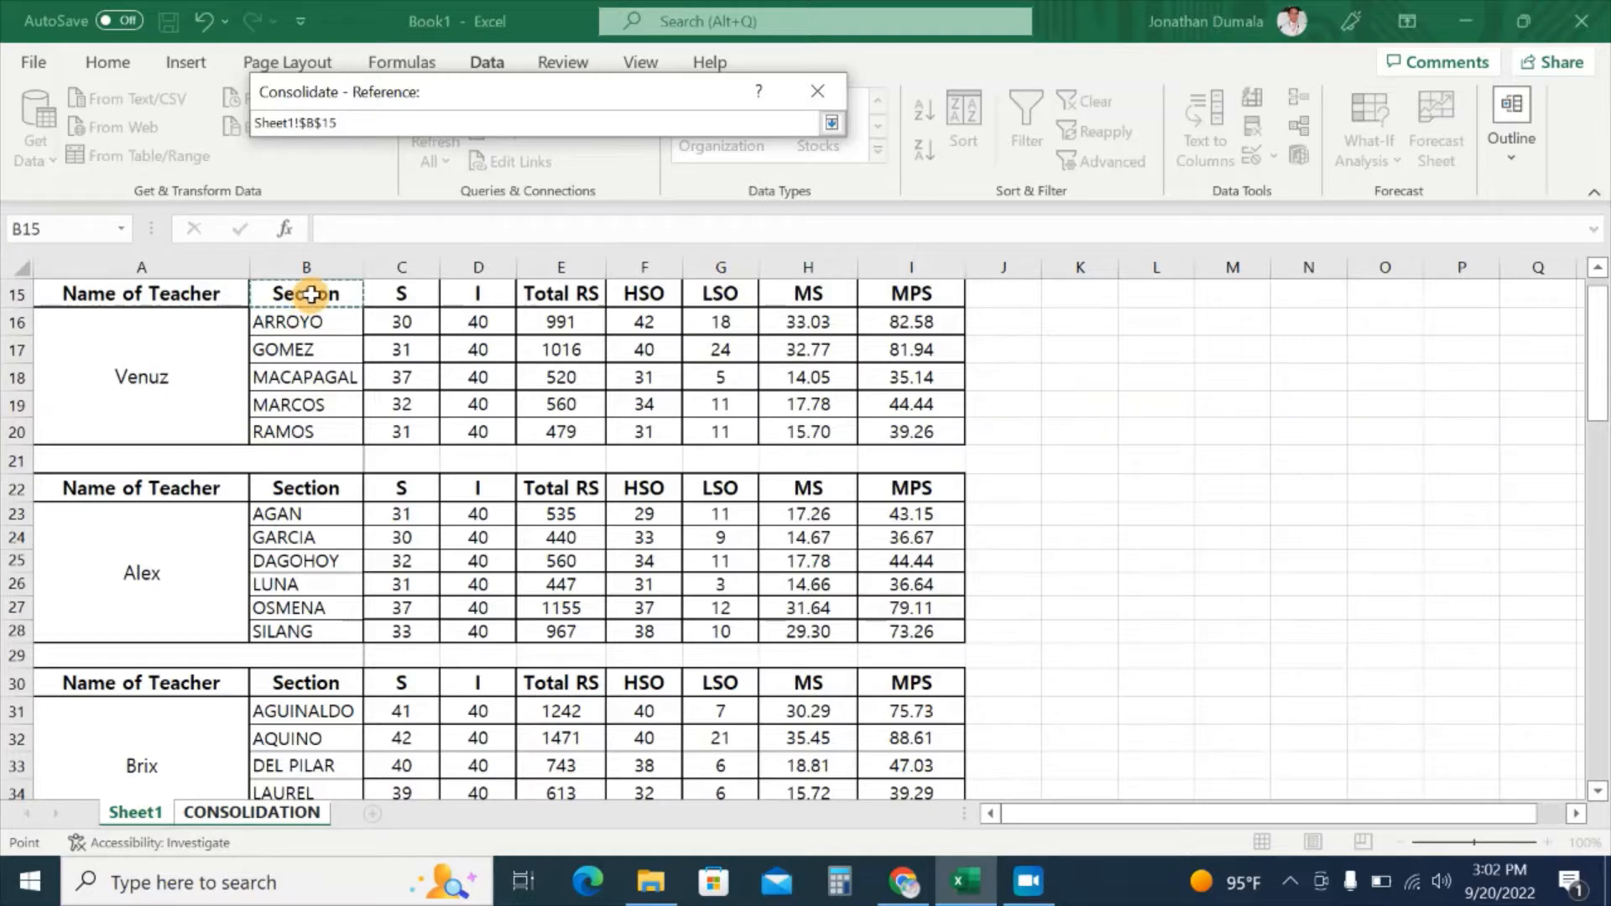
pyautogui.moveTo(309, 295); pyautogui.dragTo(944, 428)
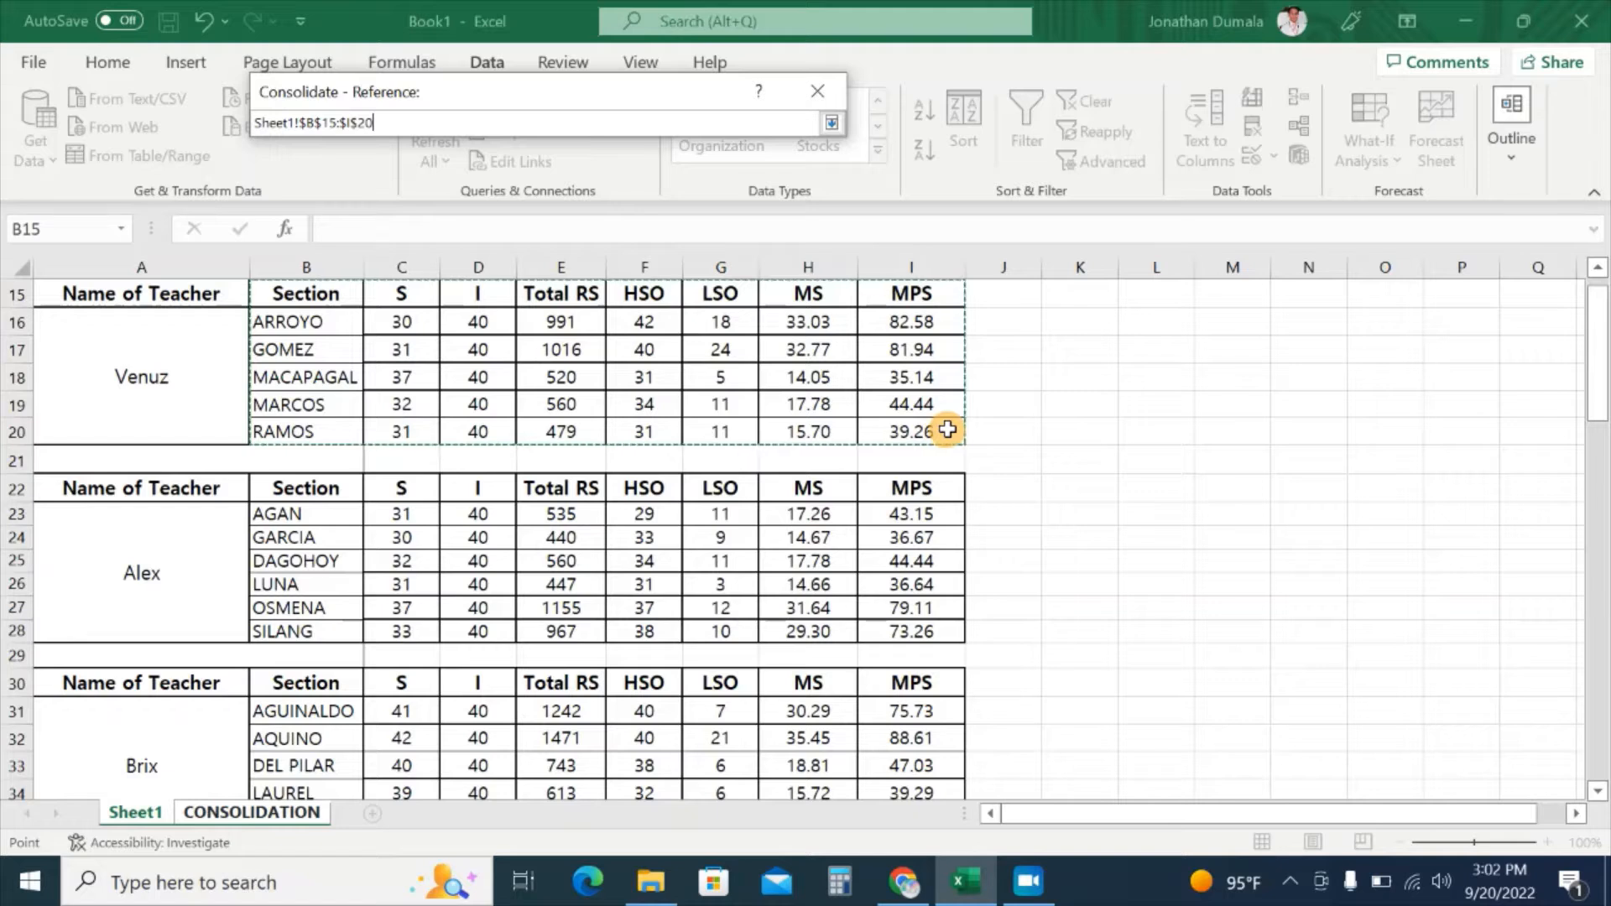
pyautogui.click(831, 126)
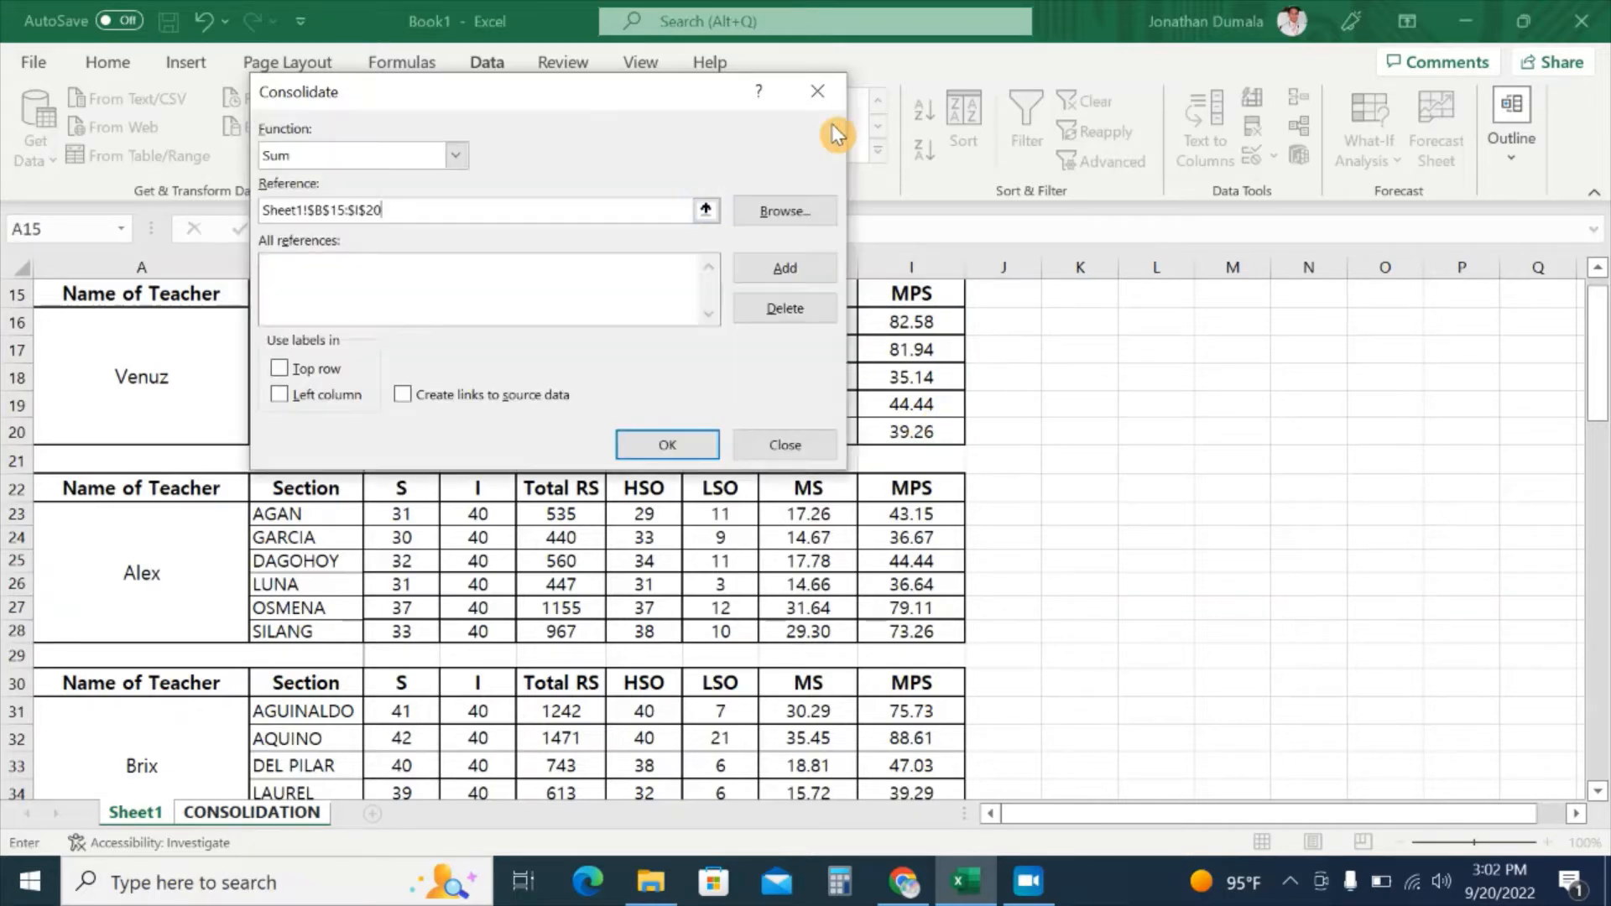
pyautogui.click(810, 274)
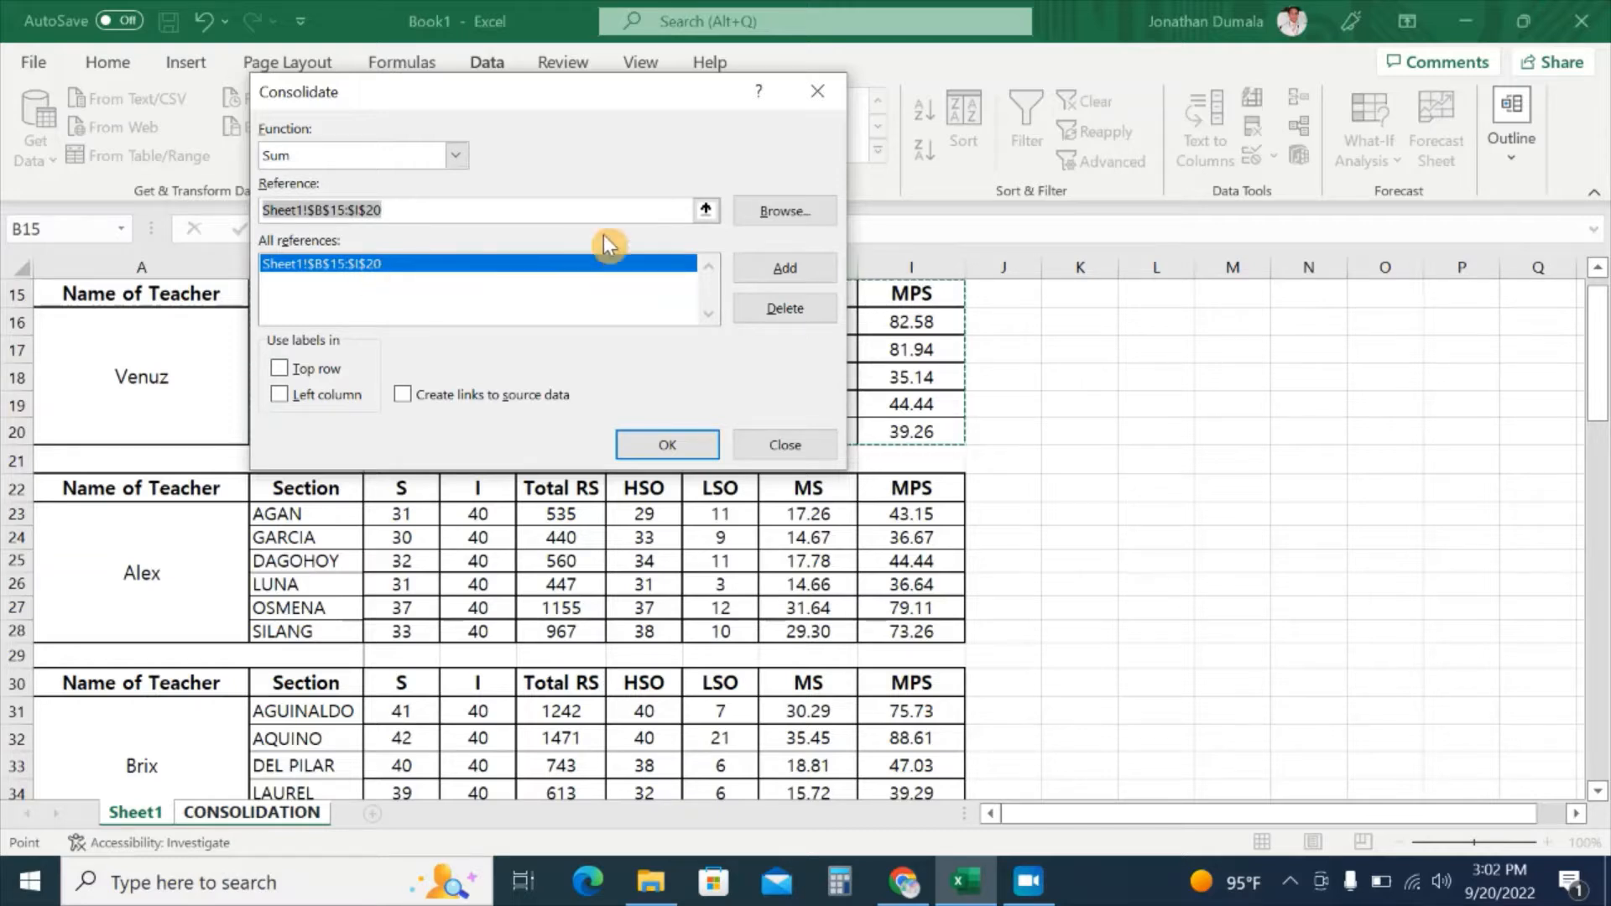
# Add the second teacher's table, range B22:I28 on Sheet1, to the consolidation references
pyautogui.click(706, 209)
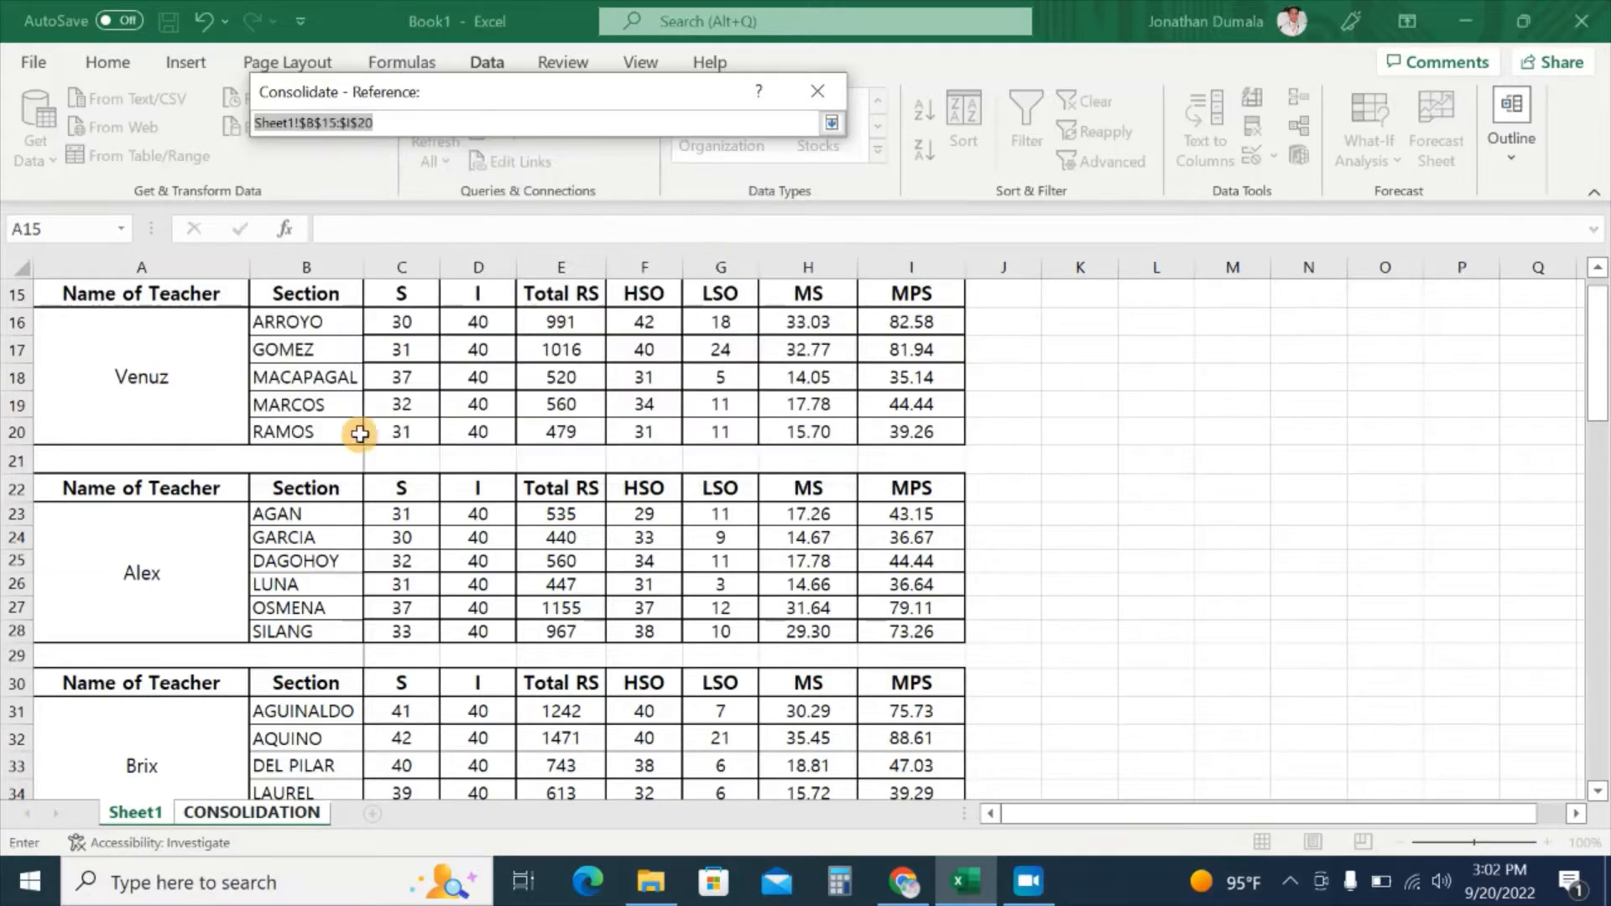
pyautogui.moveTo(270, 483); pyautogui.dragTo(906, 623)
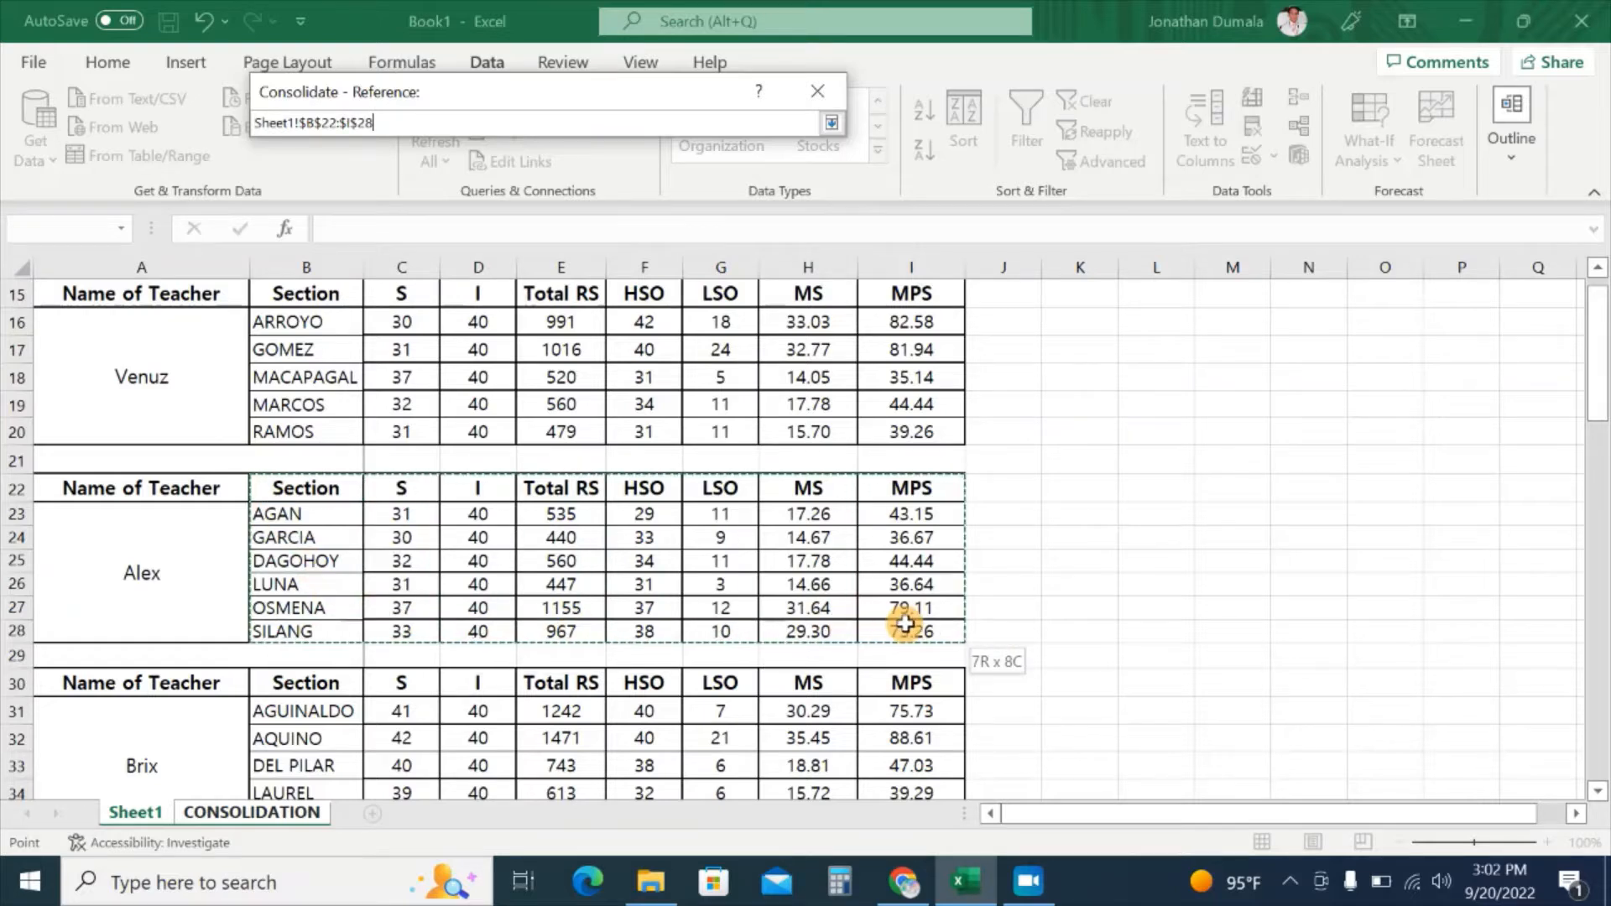
pyautogui.click(834, 125)
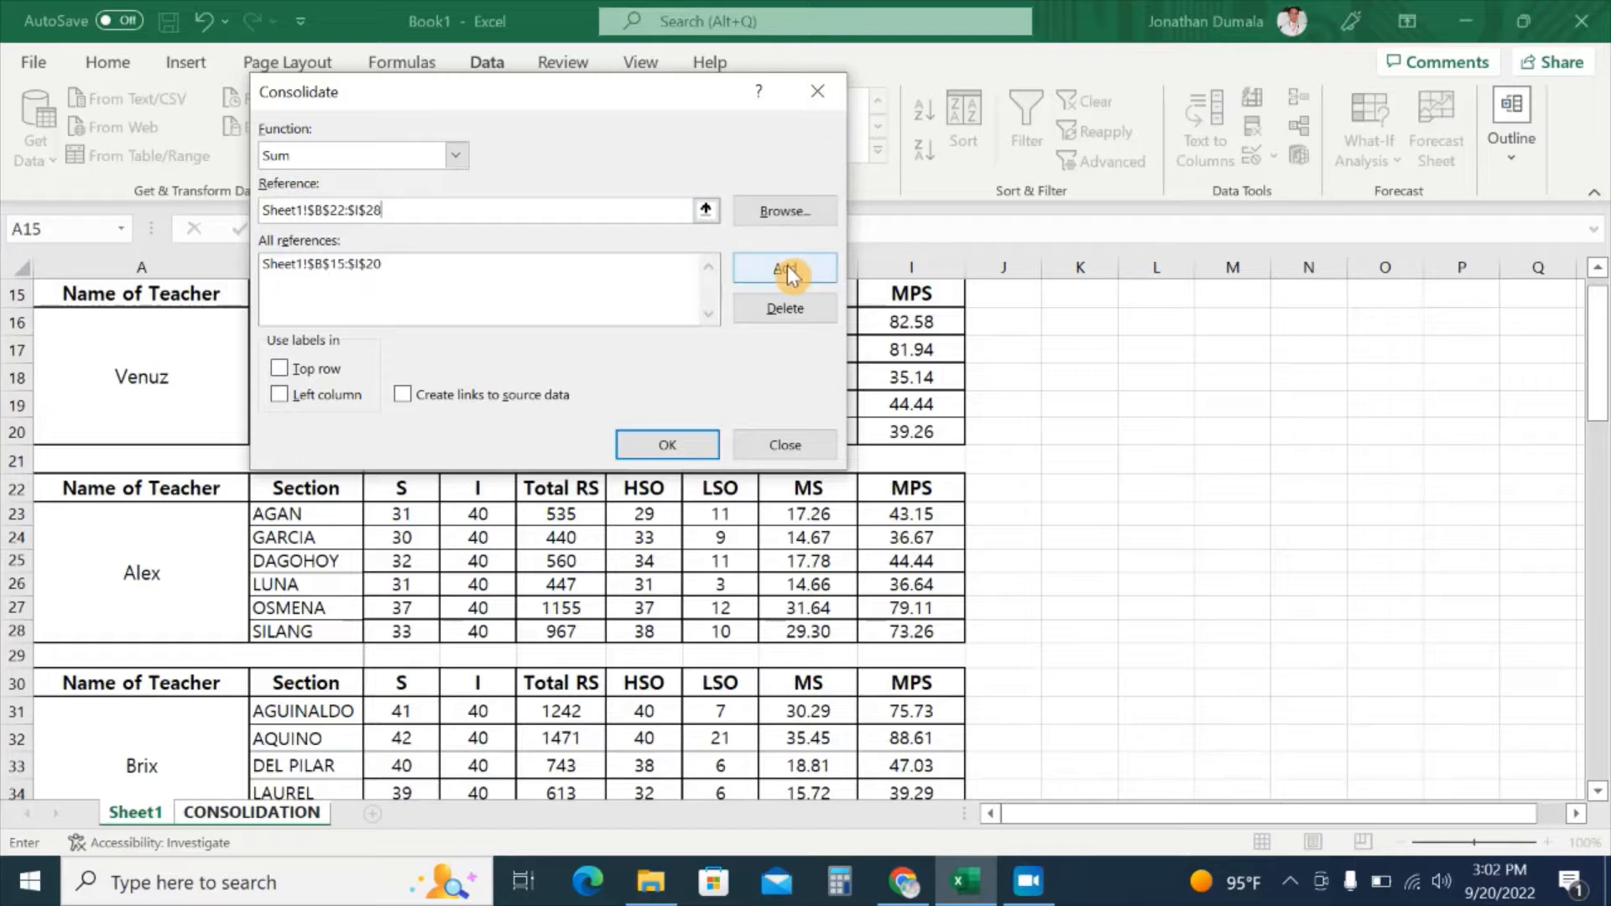
pyautogui.click(785, 270)
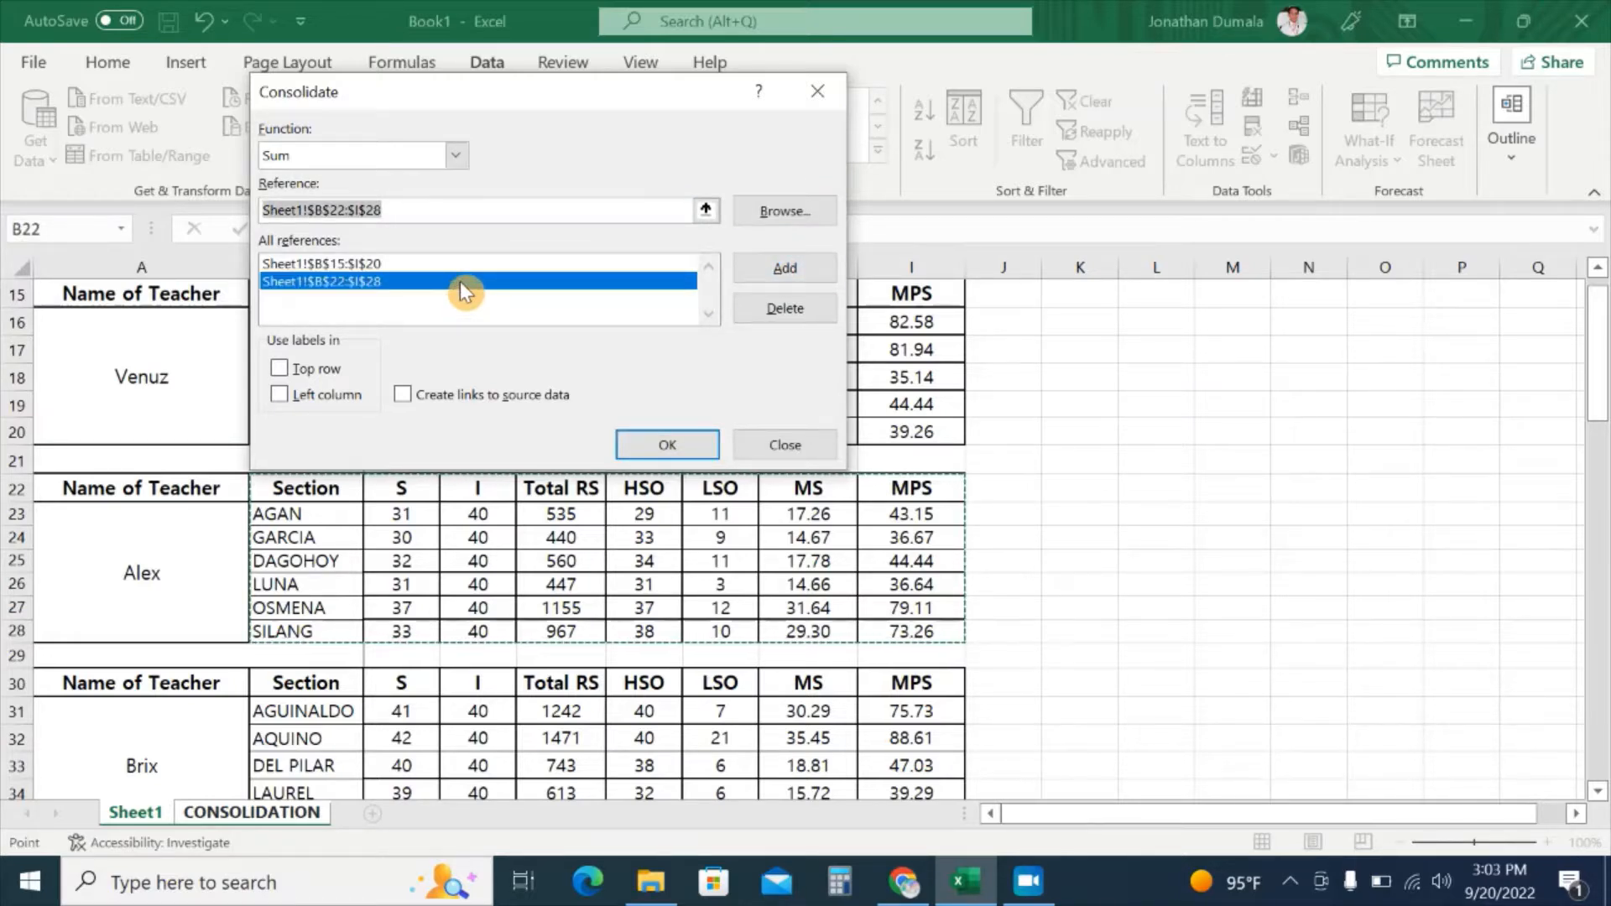
# Add the third teacher's table, range B30:I35 on Sheet1, to the consolidation references
pyautogui.click(705, 209)
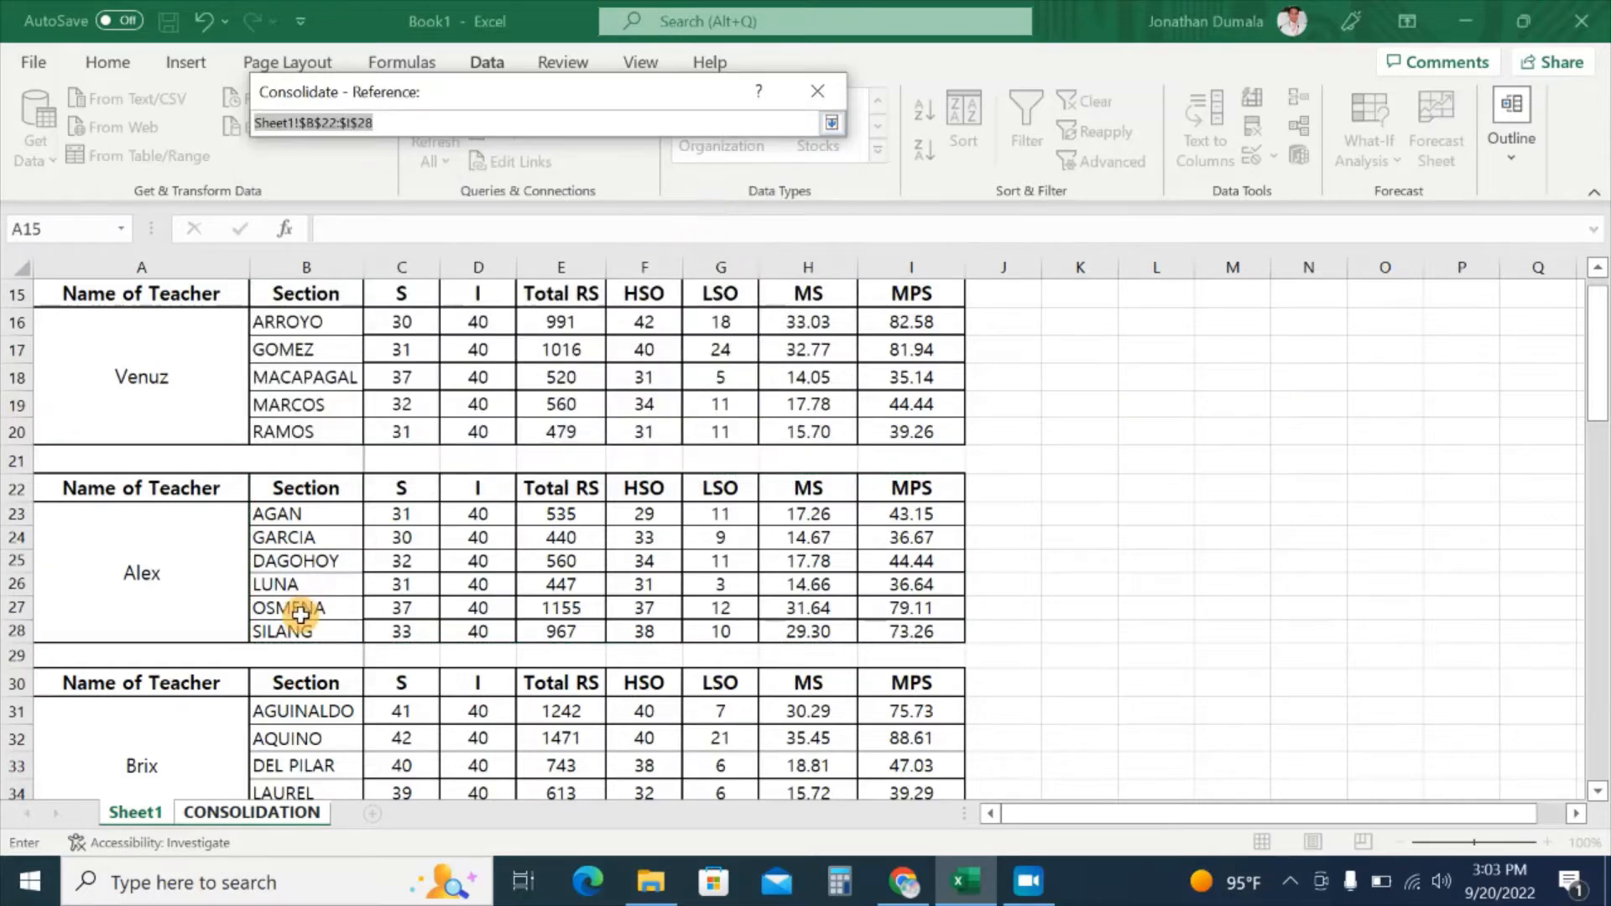
pyautogui.scroll(-2, 288, 610)
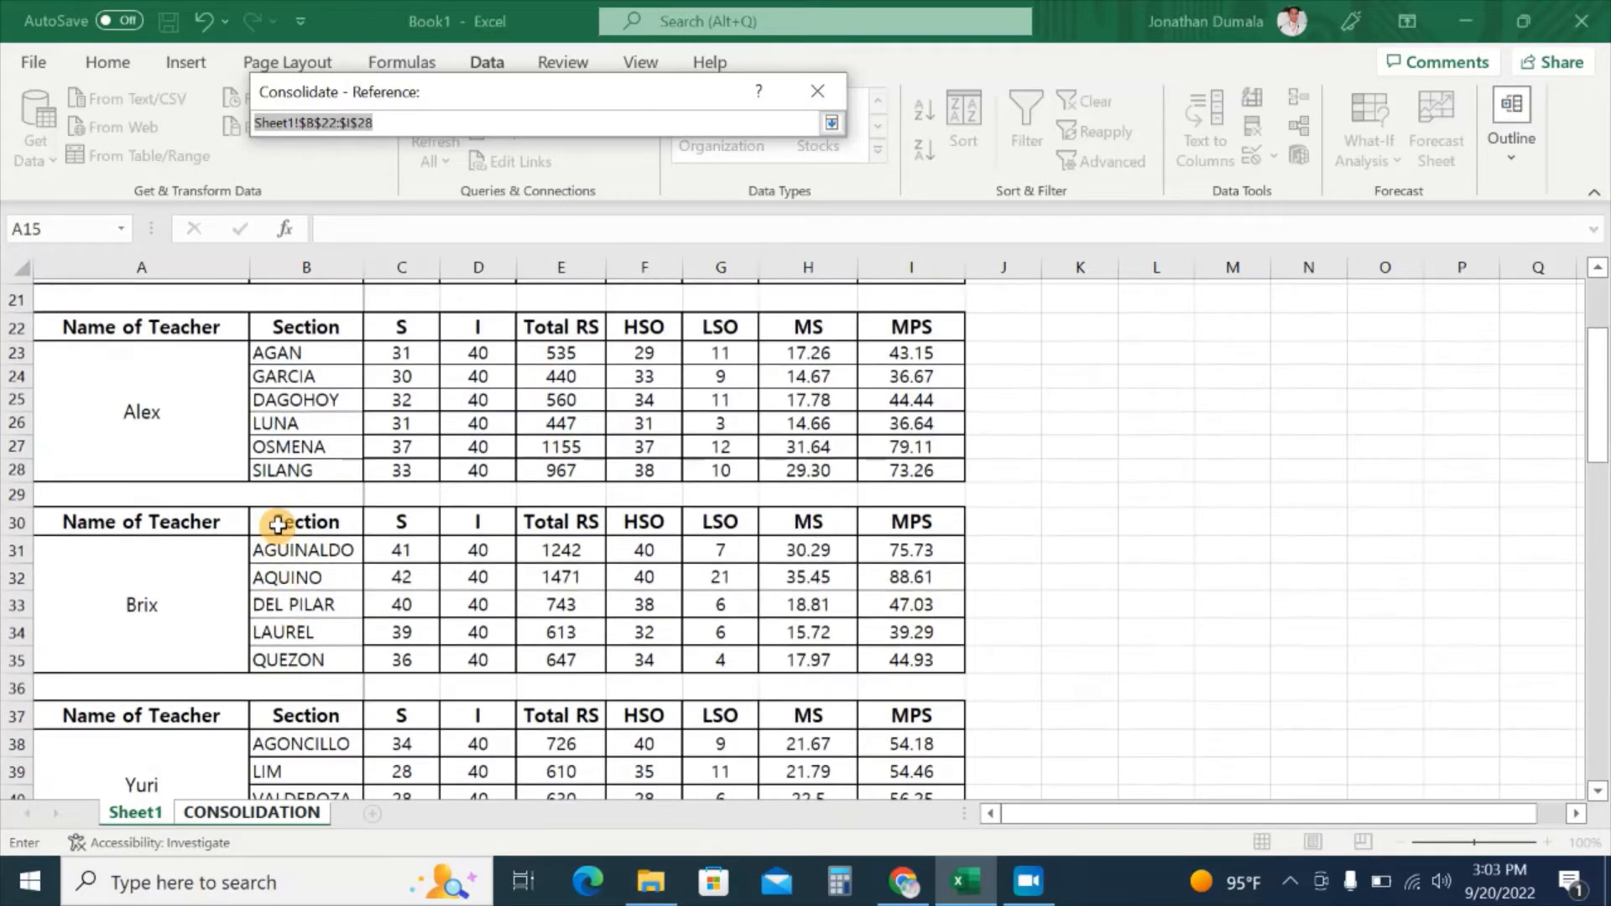
pyautogui.moveTo(277, 525); pyautogui.dragTo(906, 660)
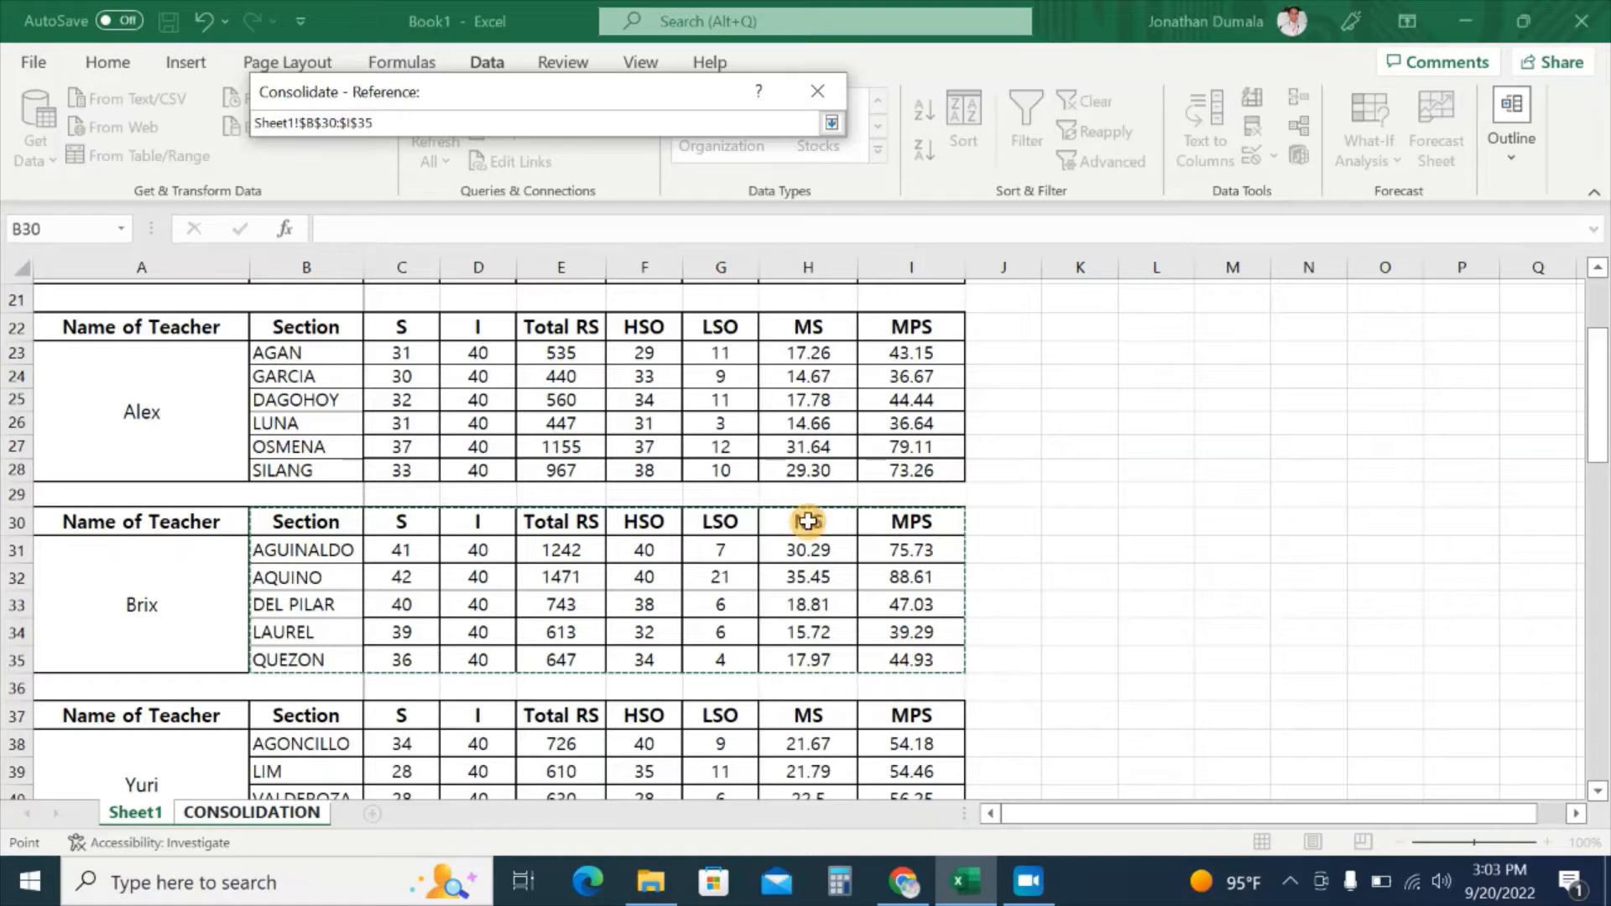
pyautogui.click(831, 123)
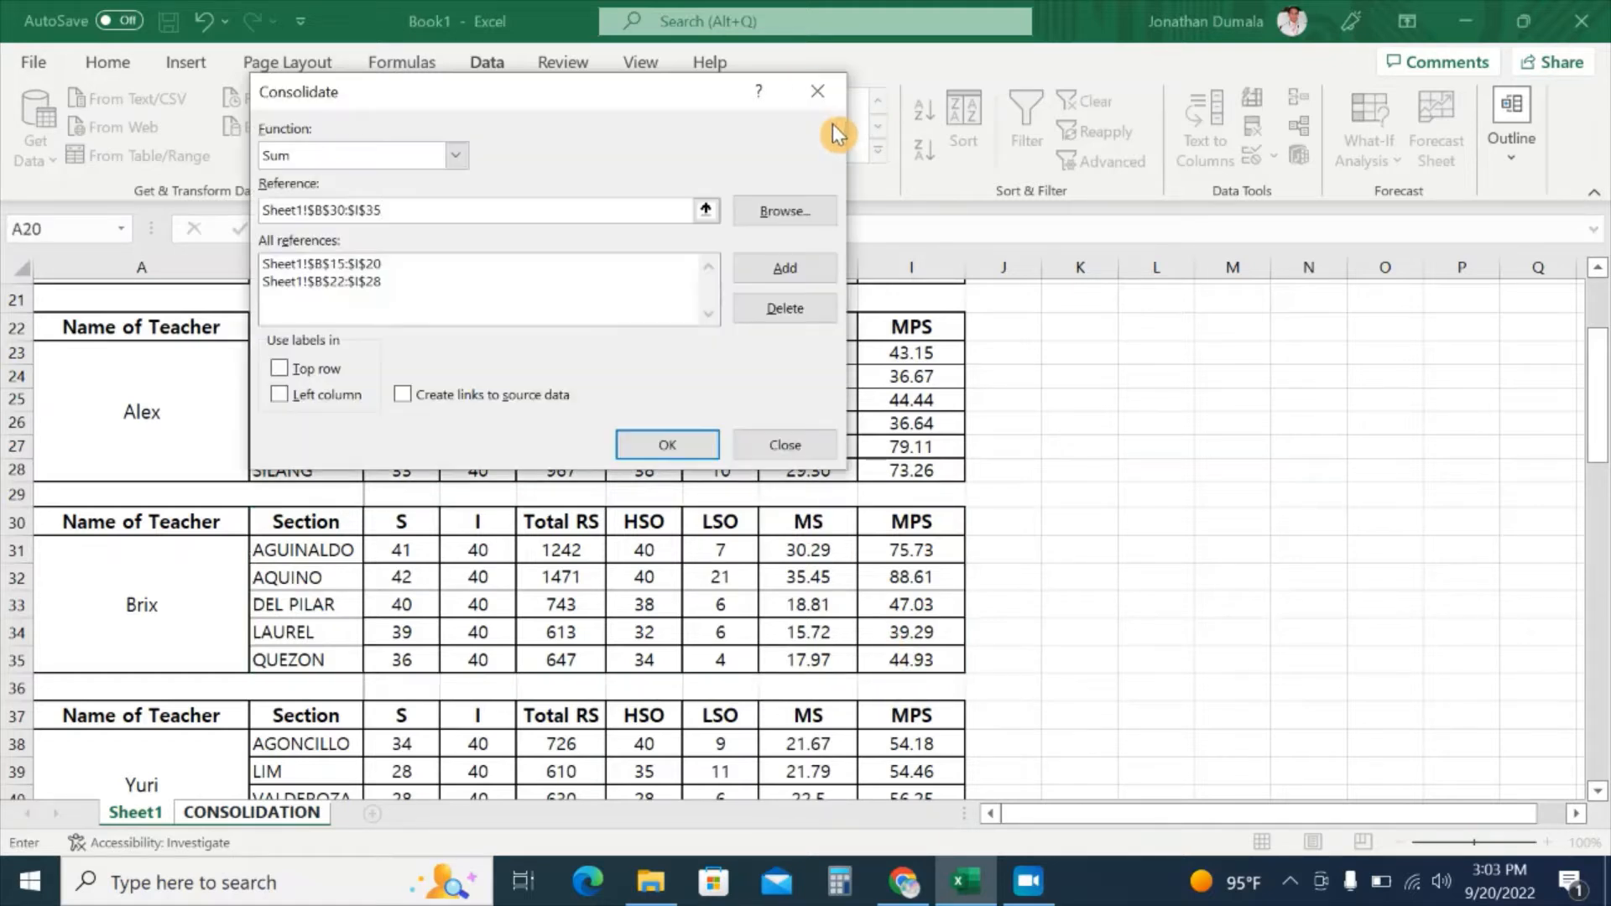
pyautogui.click(768, 273)
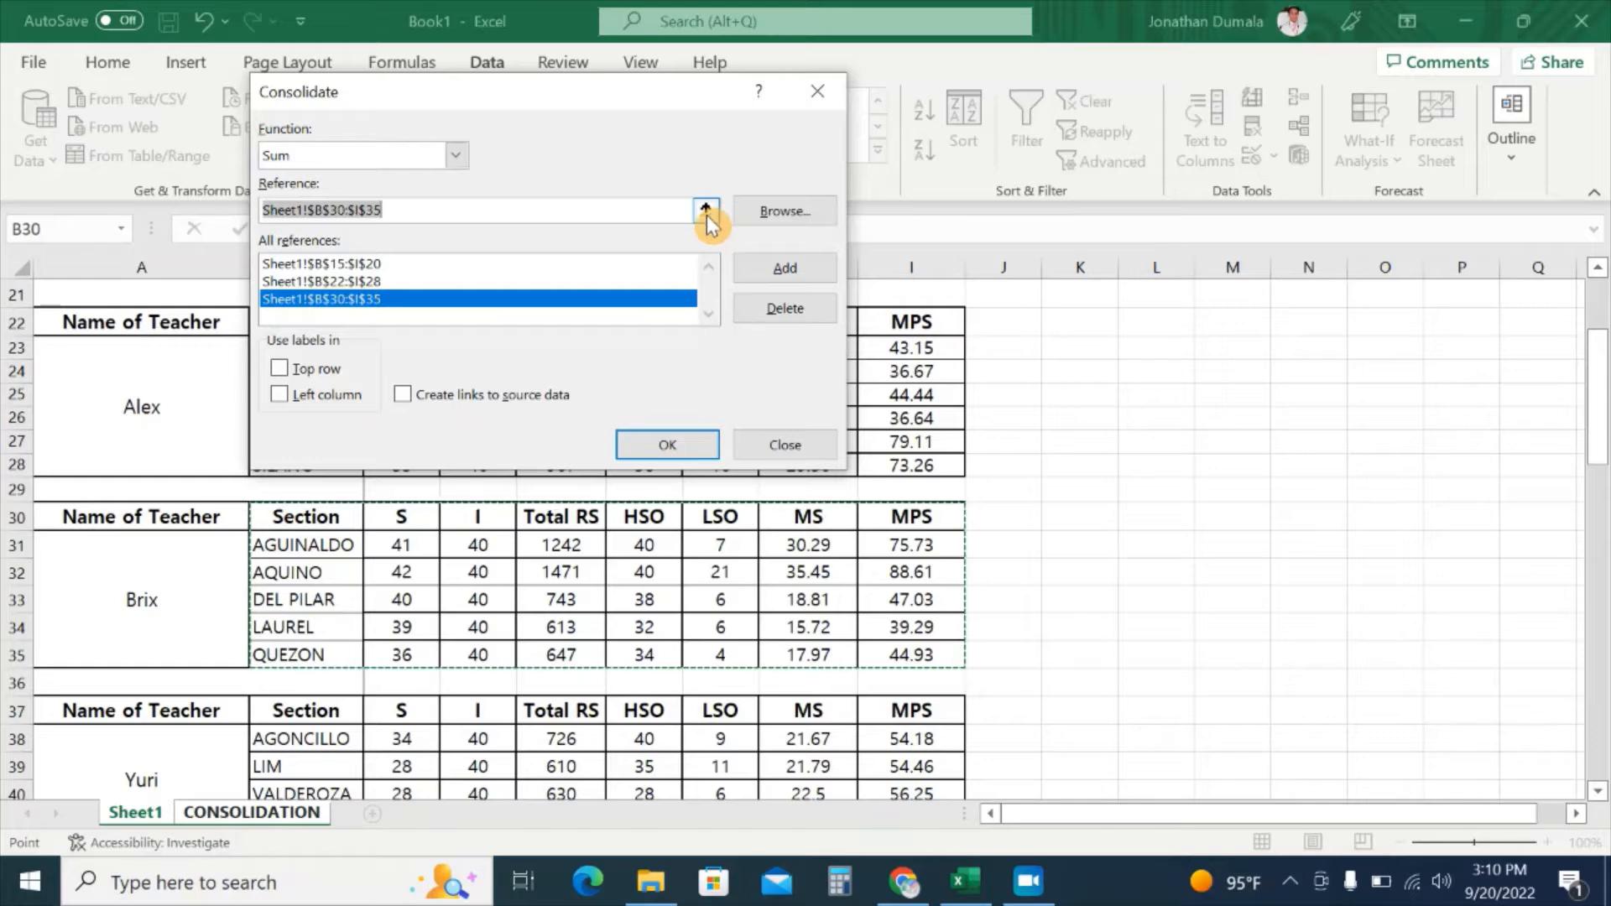
# Add the fourth teacher's table, range B37:I41 on Sheet1, to the consolidation references
pyautogui.click(707, 211)
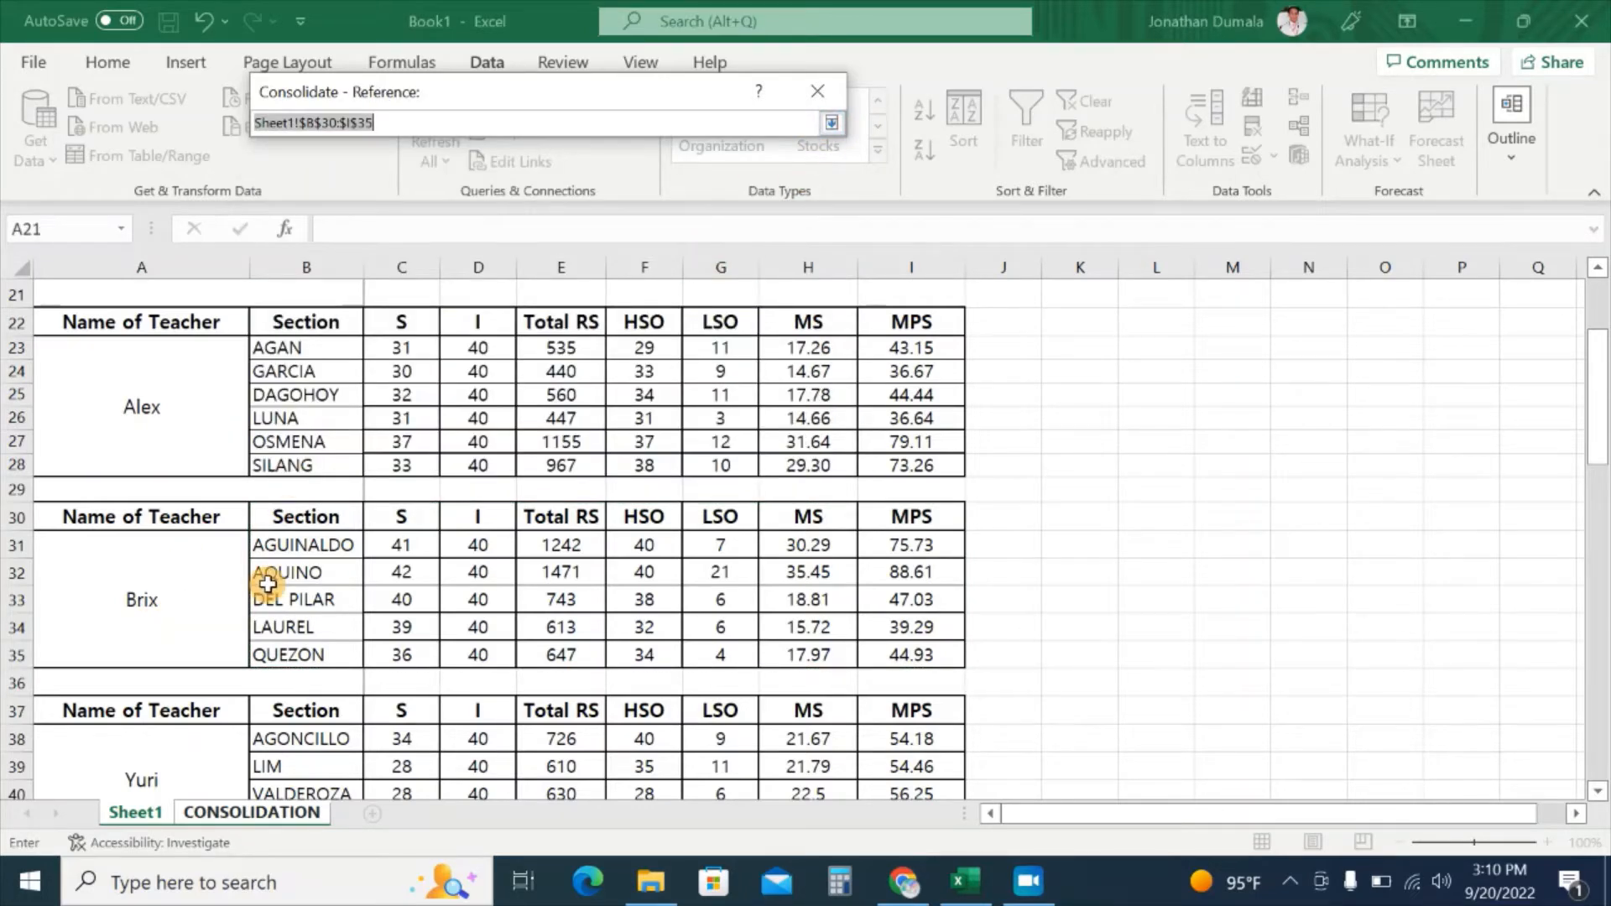
pyautogui.scroll(-2, 268, 581)
pyautogui.moveTo(282, 554); pyautogui.dragTo(877, 665)
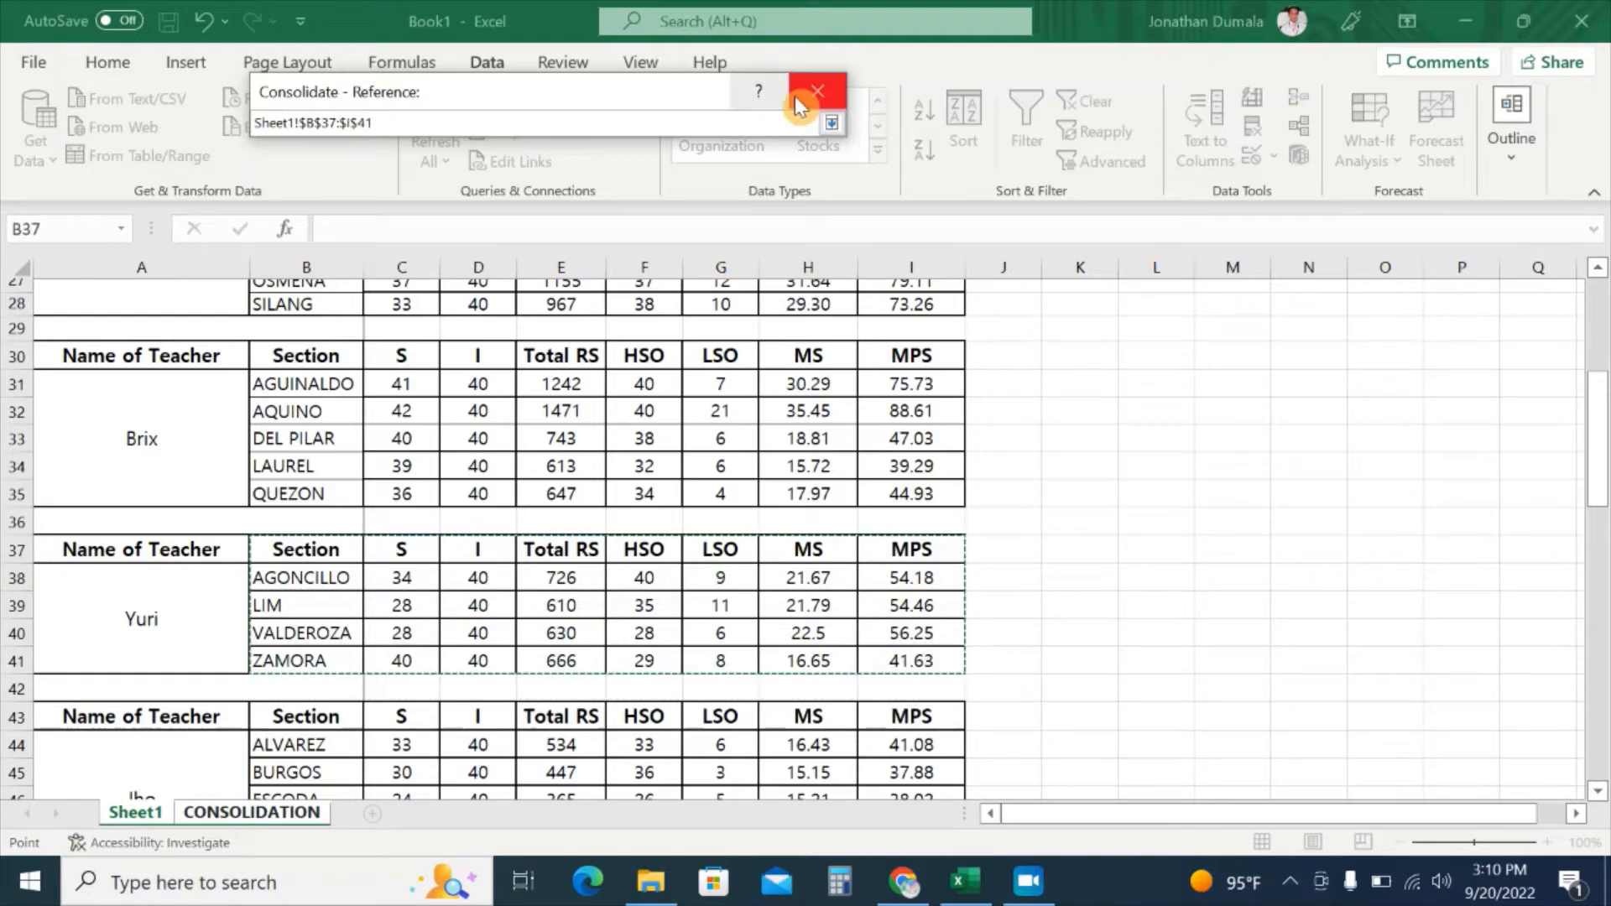
pyautogui.click(830, 123)
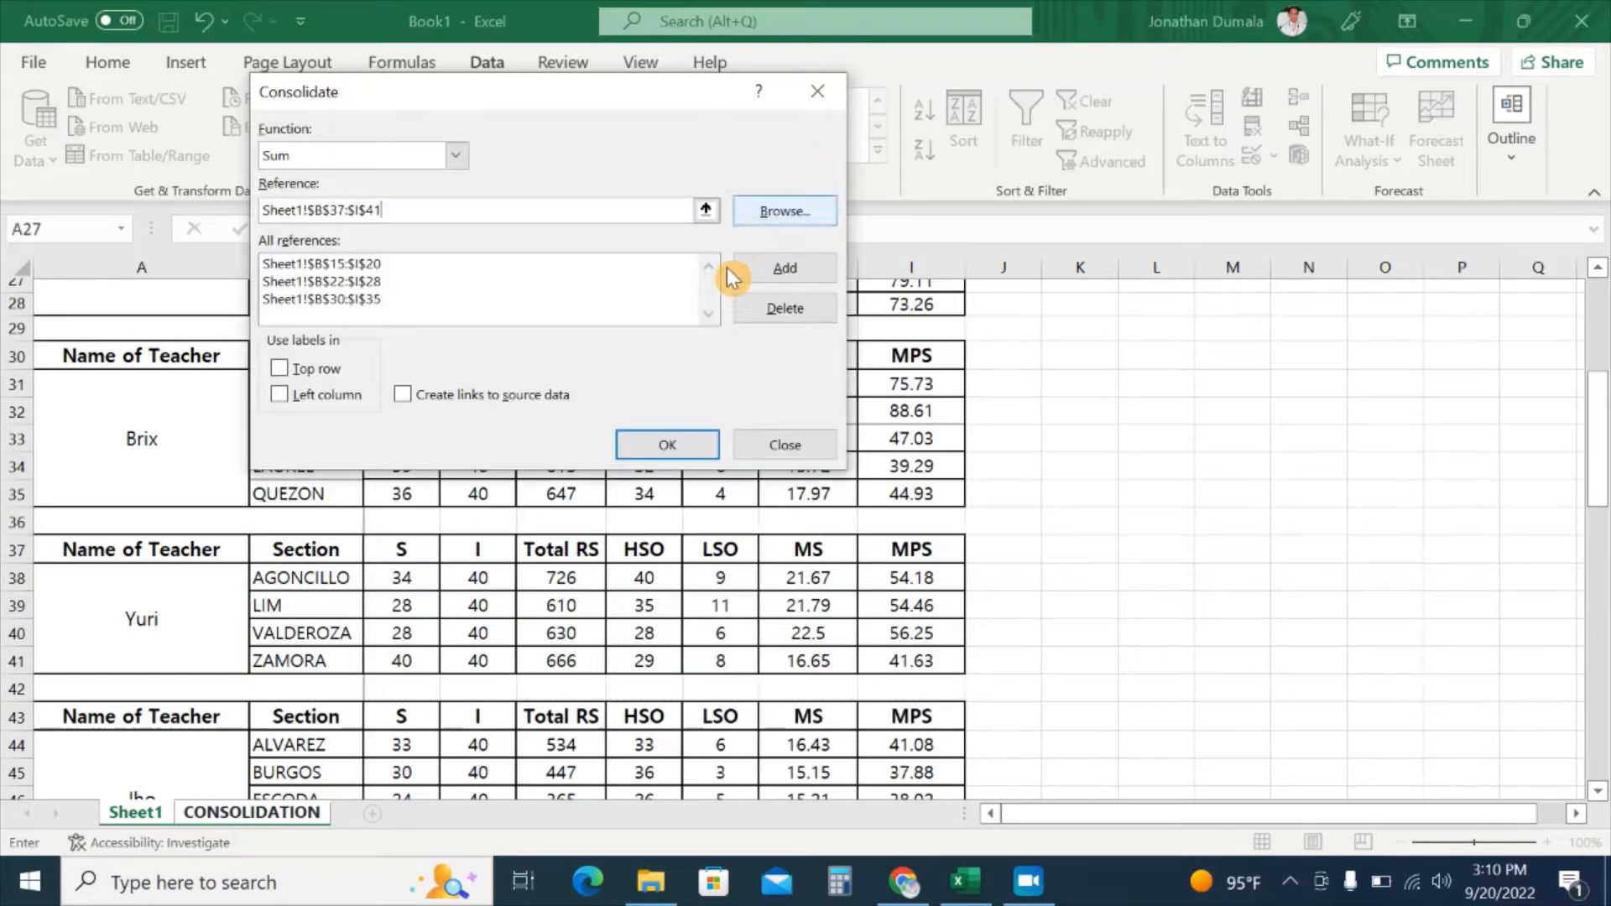
pyautogui.click(780, 271)
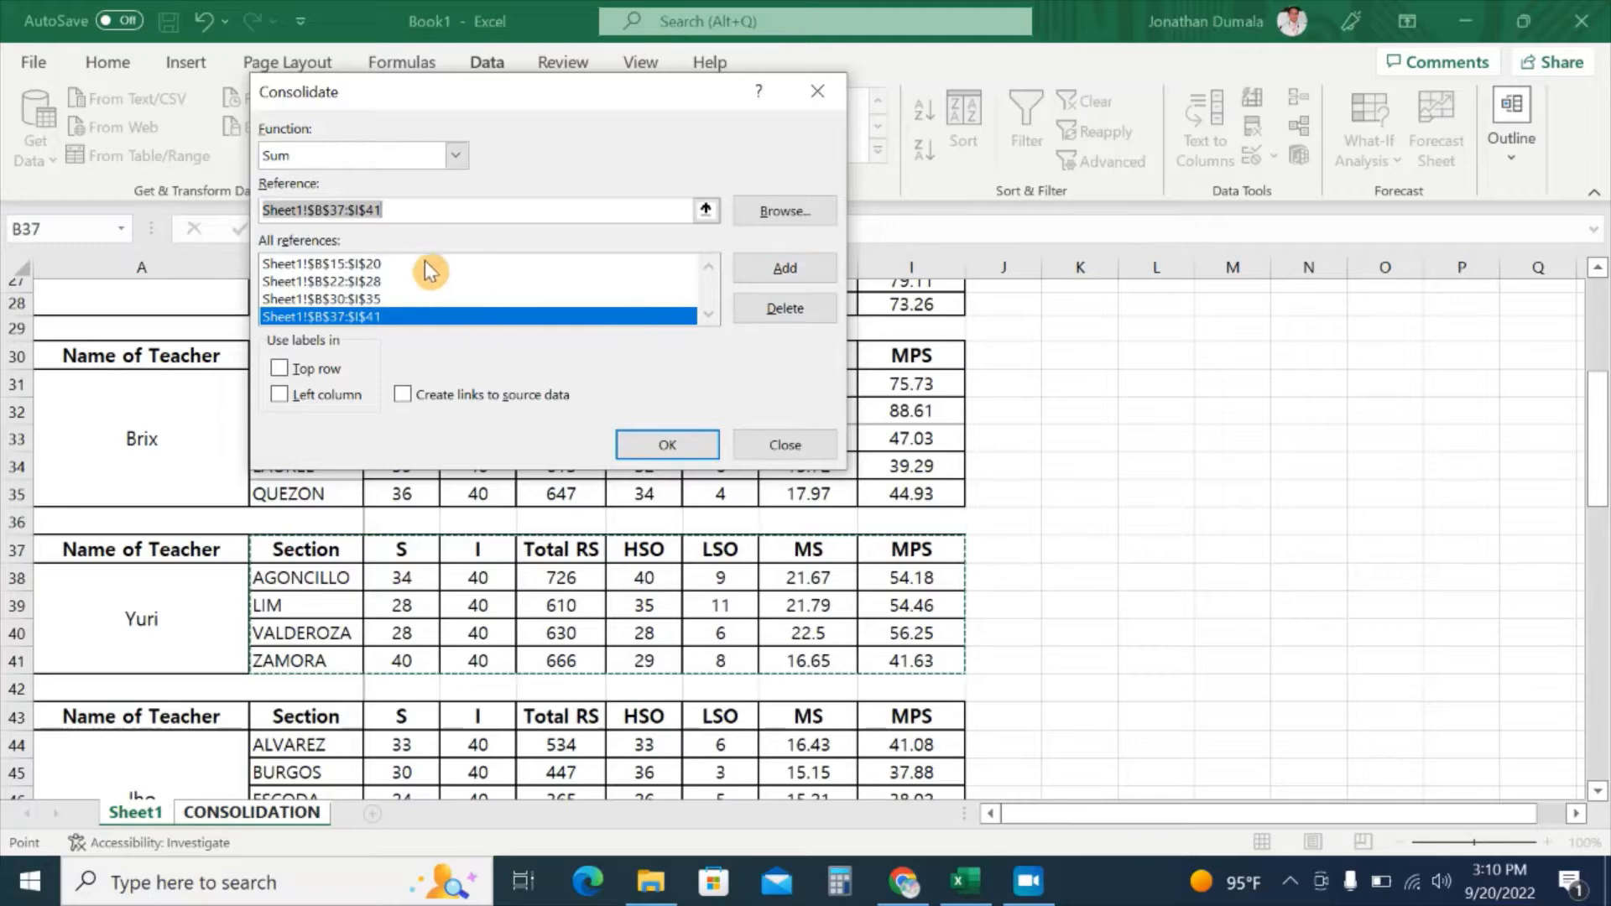
# Add the fifth teacher's table, range B43:I48 on Sheet1, to the consolidation references
pyautogui.click(706, 210)
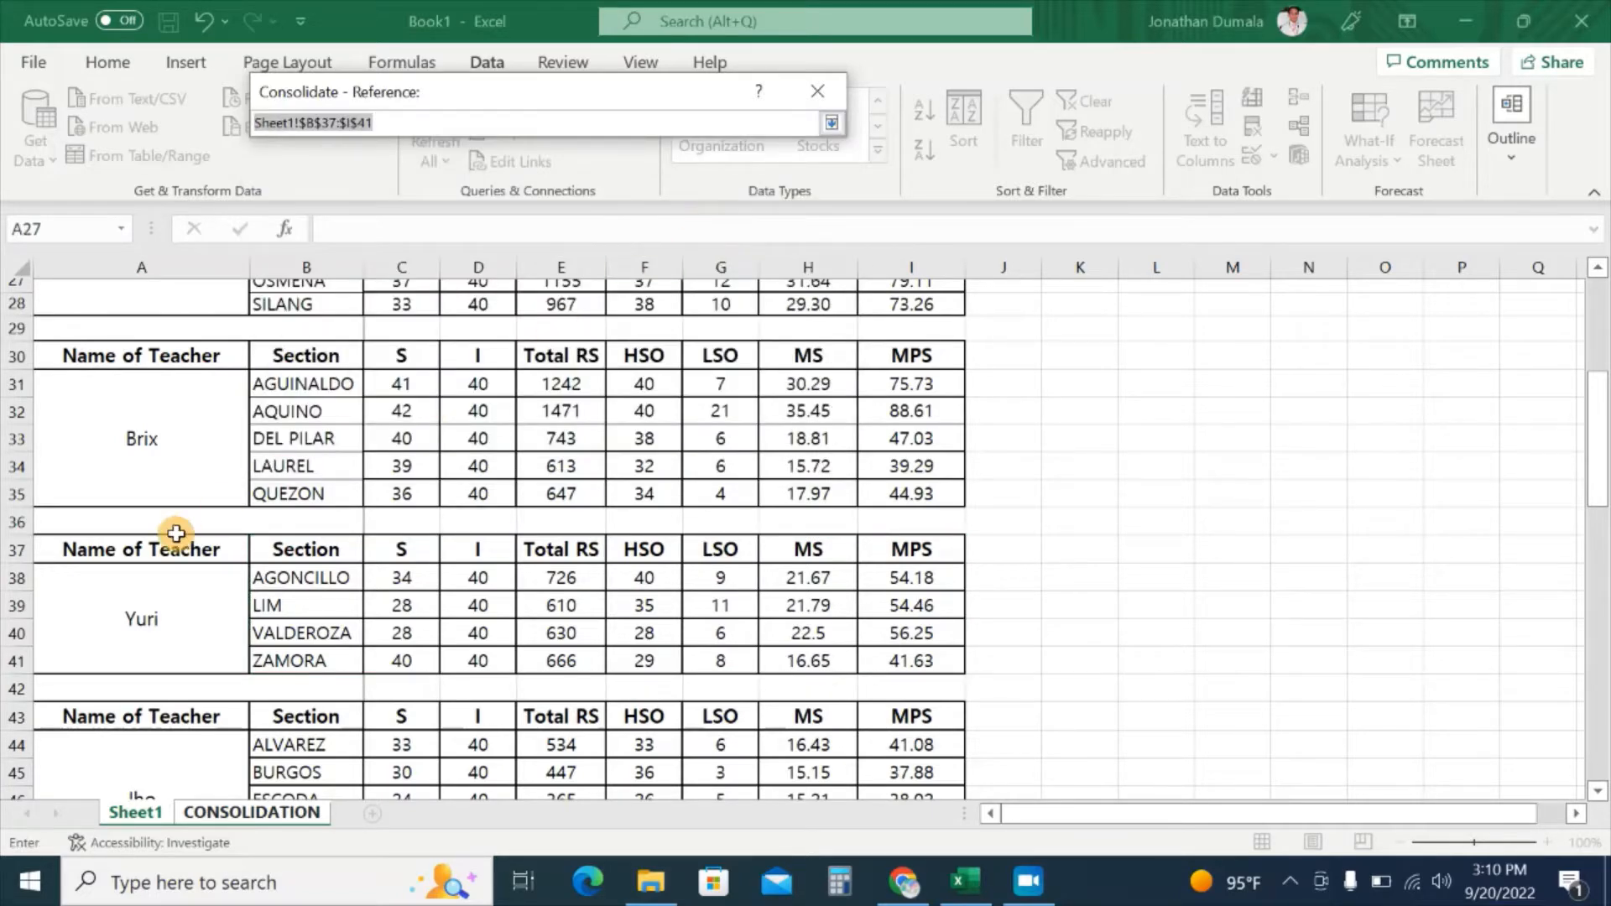
pyautogui.scroll(-3, 252, 545)
pyautogui.moveTo(311, 475); pyautogui.dragTo(888, 621)
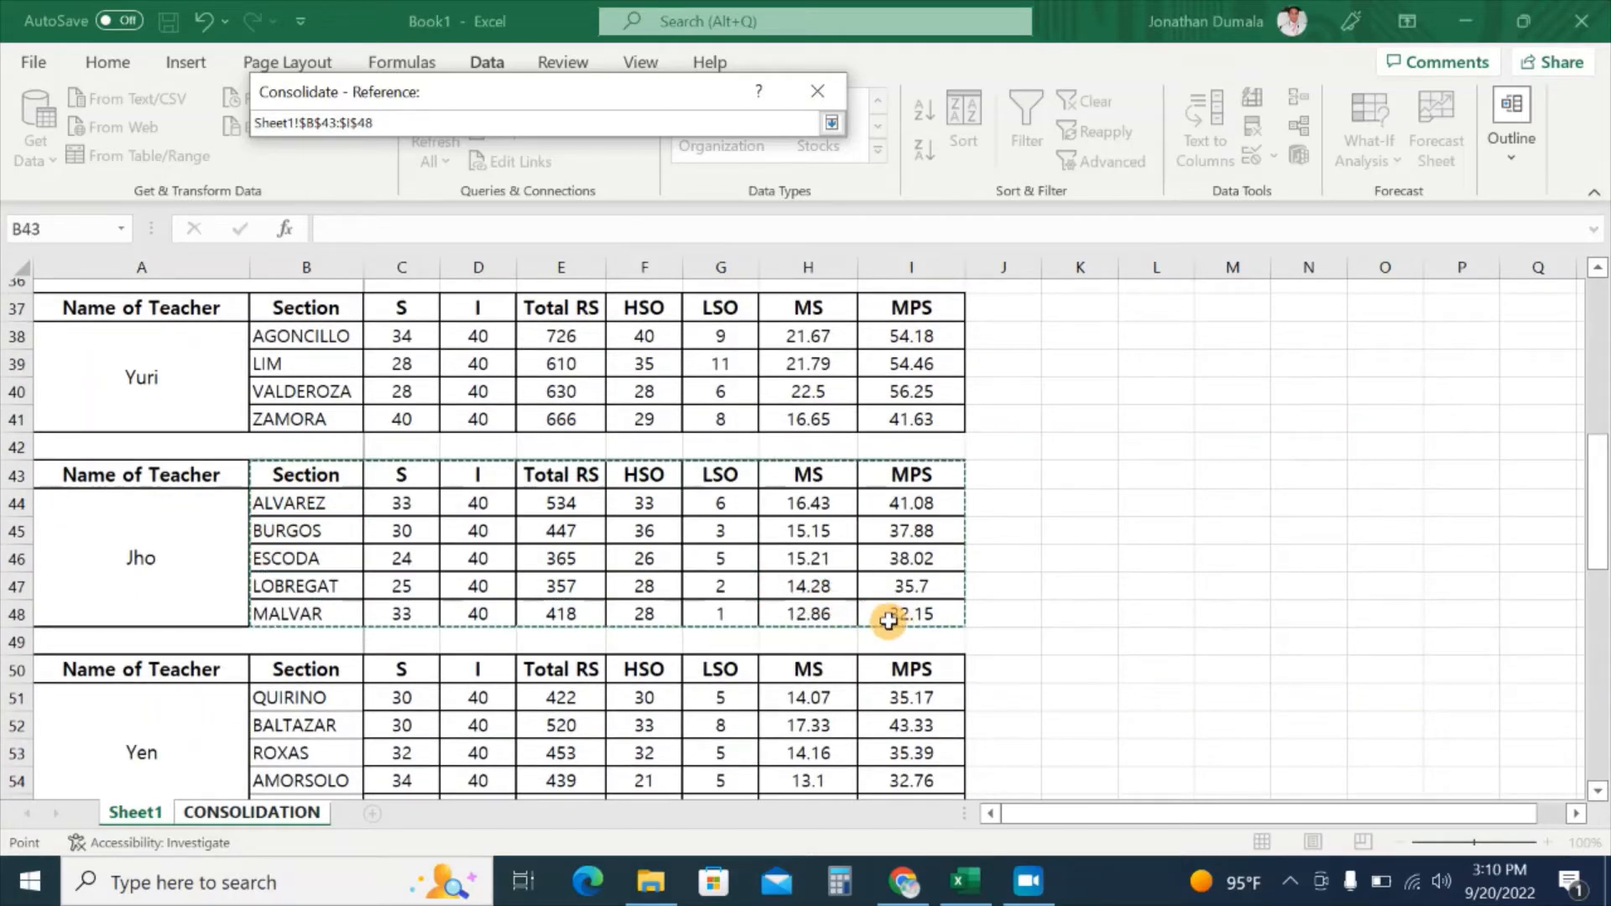
pyautogui.click(831, 123)
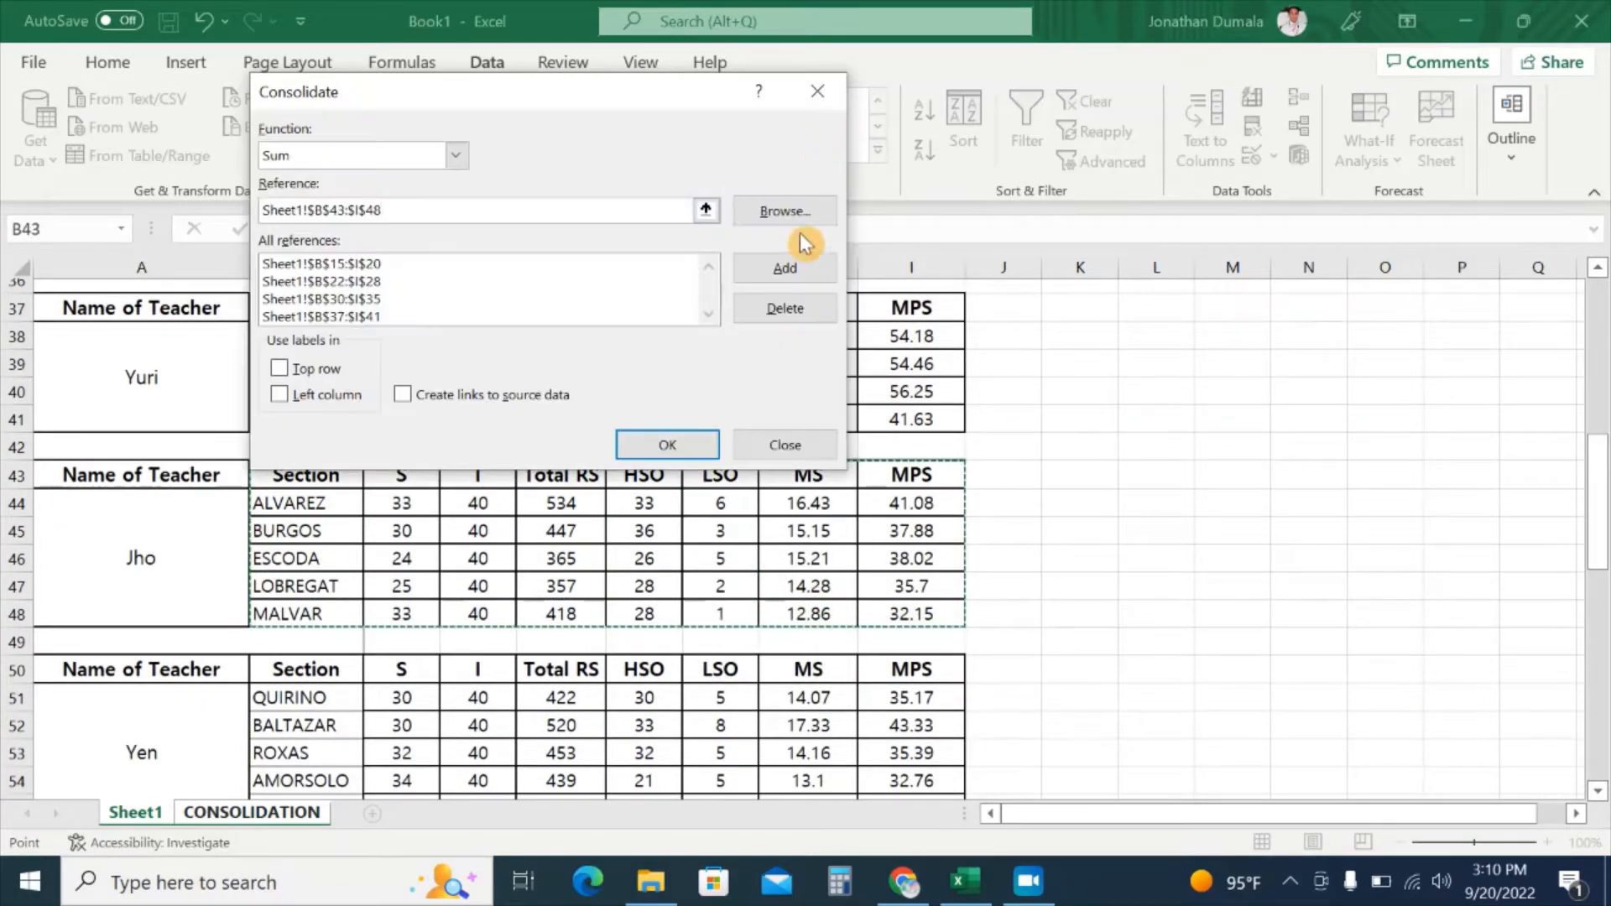
pyautogui.click(785, 270)
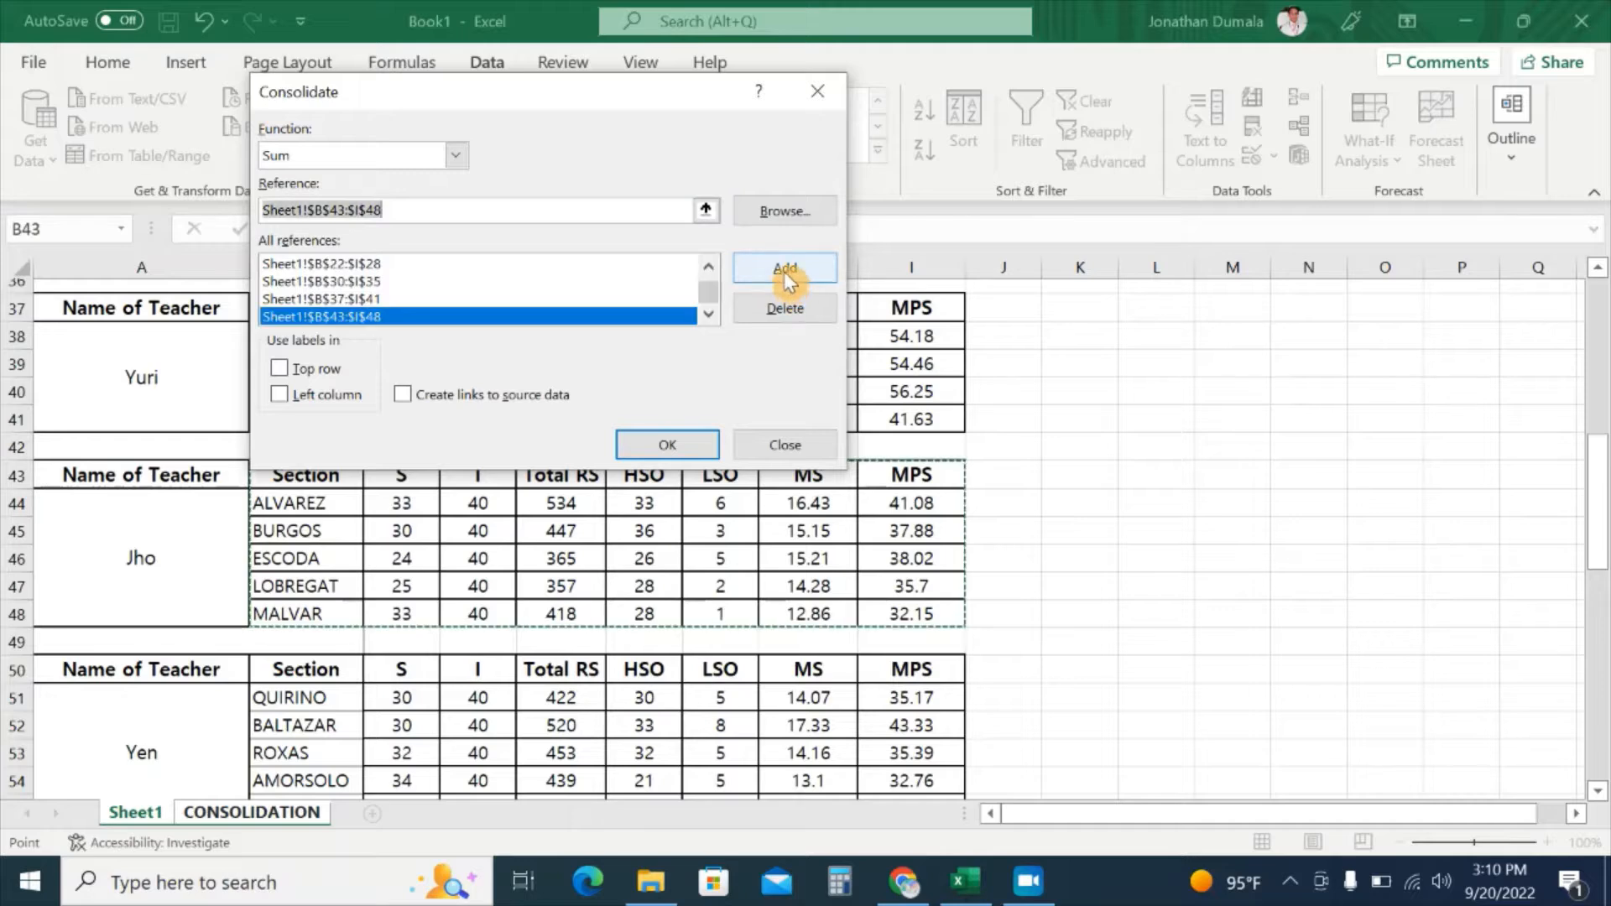
# Add the last teacher's table, range B50:I55 on Sheet1, to the consolidation references
pyautogui.click(705, 212)
pyautogui.scroll(-1, 508, 445)
pyautogui.scroll(-1, 508, 445)
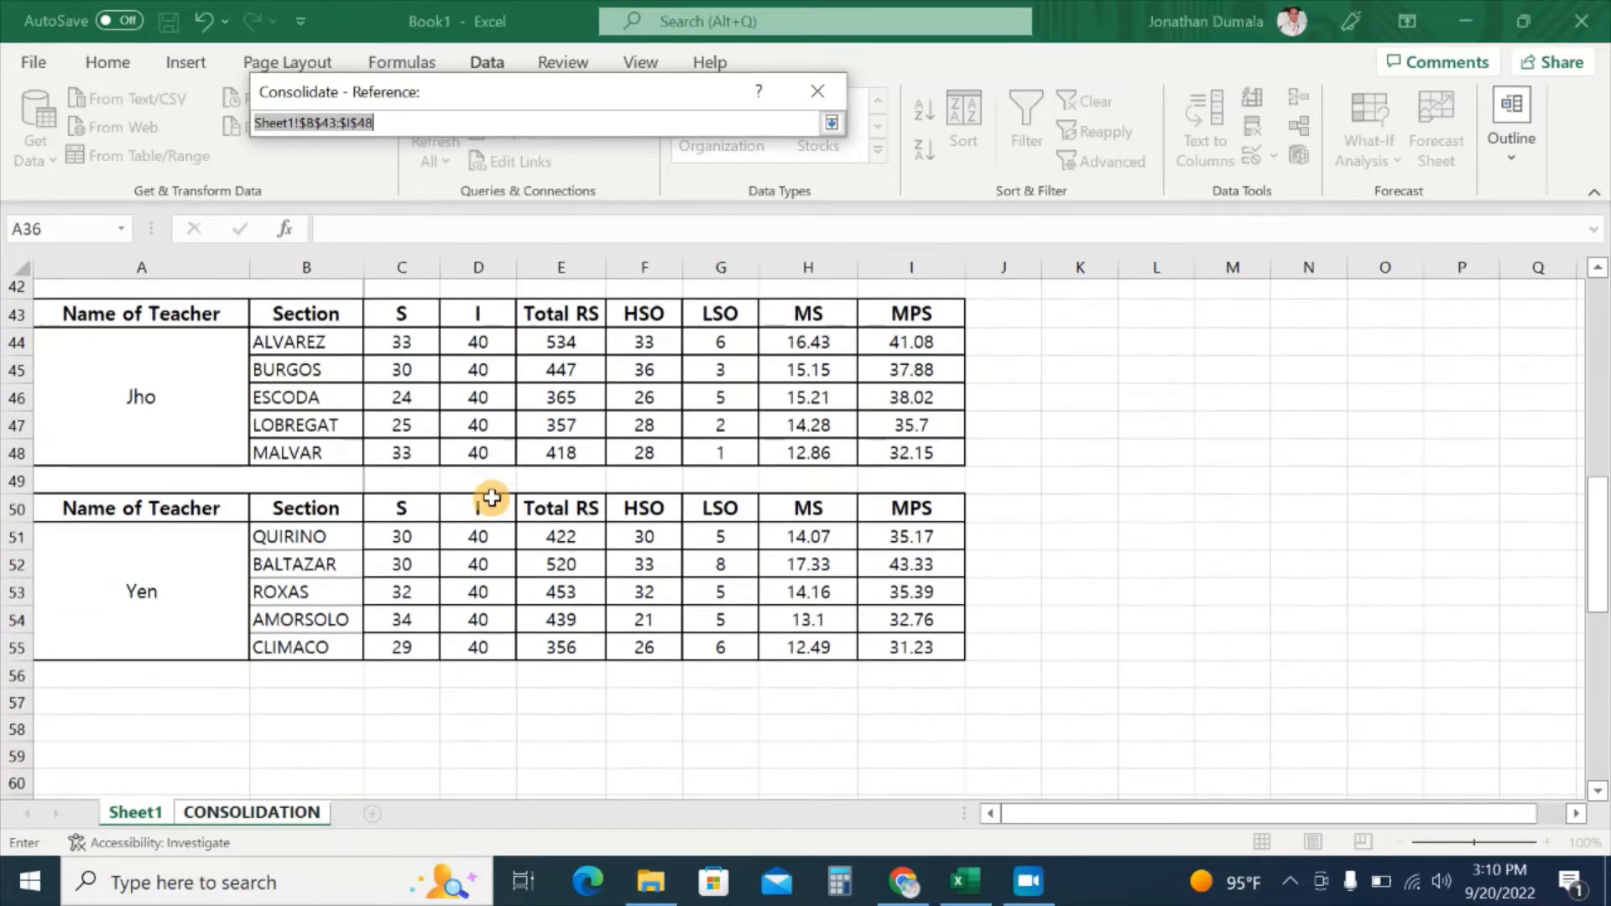
pyautogui.moveTo(308, 510); pyautogui.dragTo(909, 644)
pyautogui.click(831, 124)
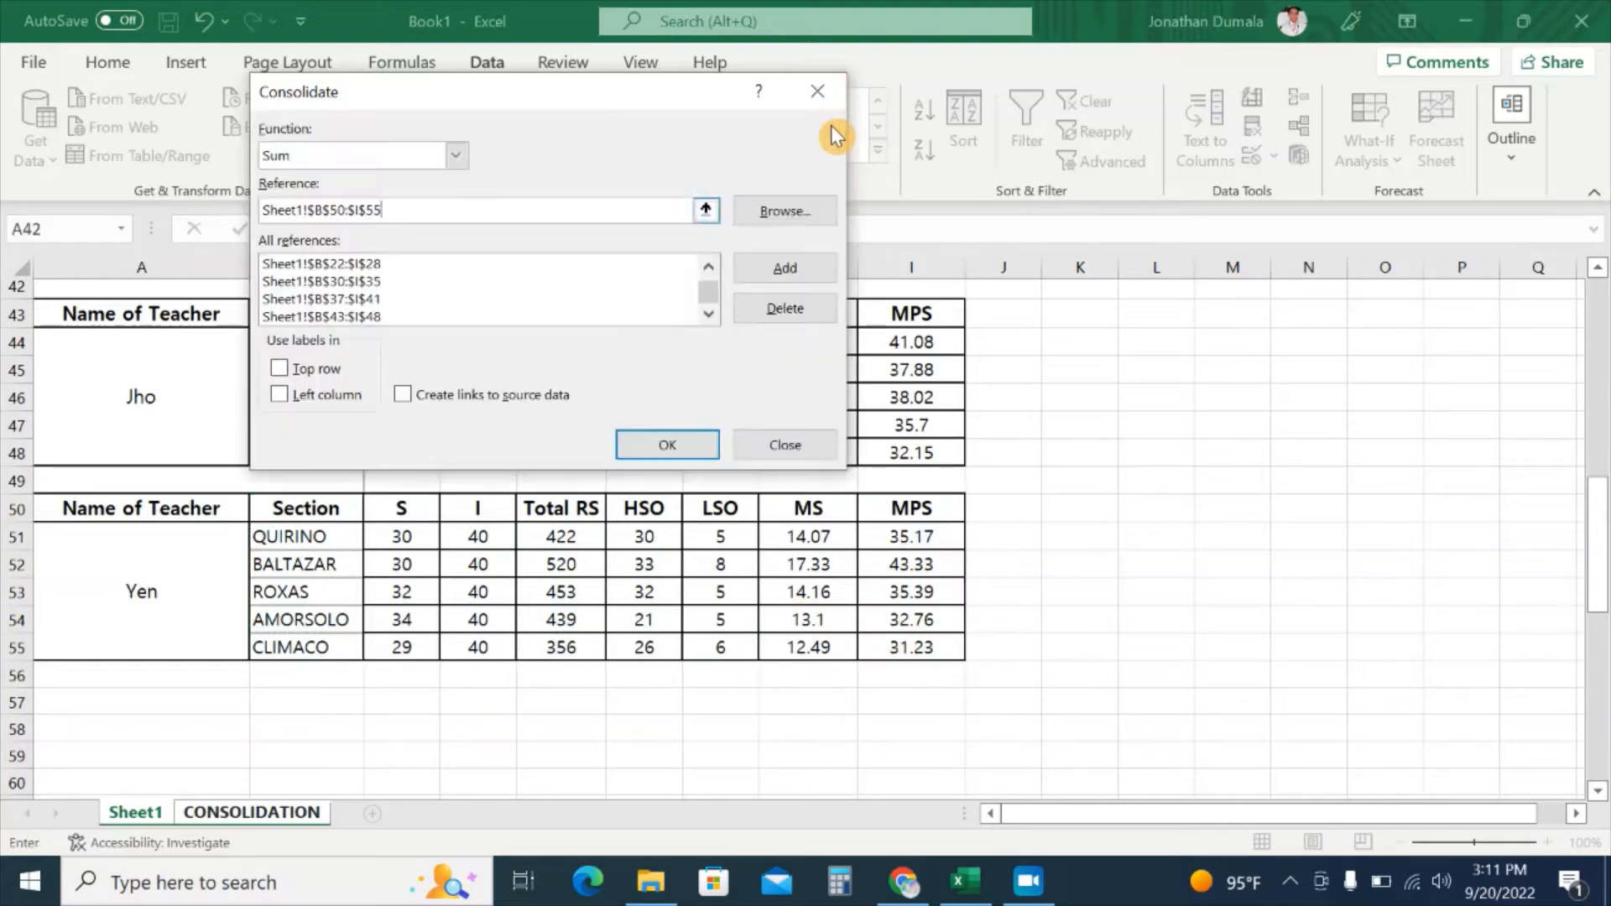
pyautogui.click(783, 274)
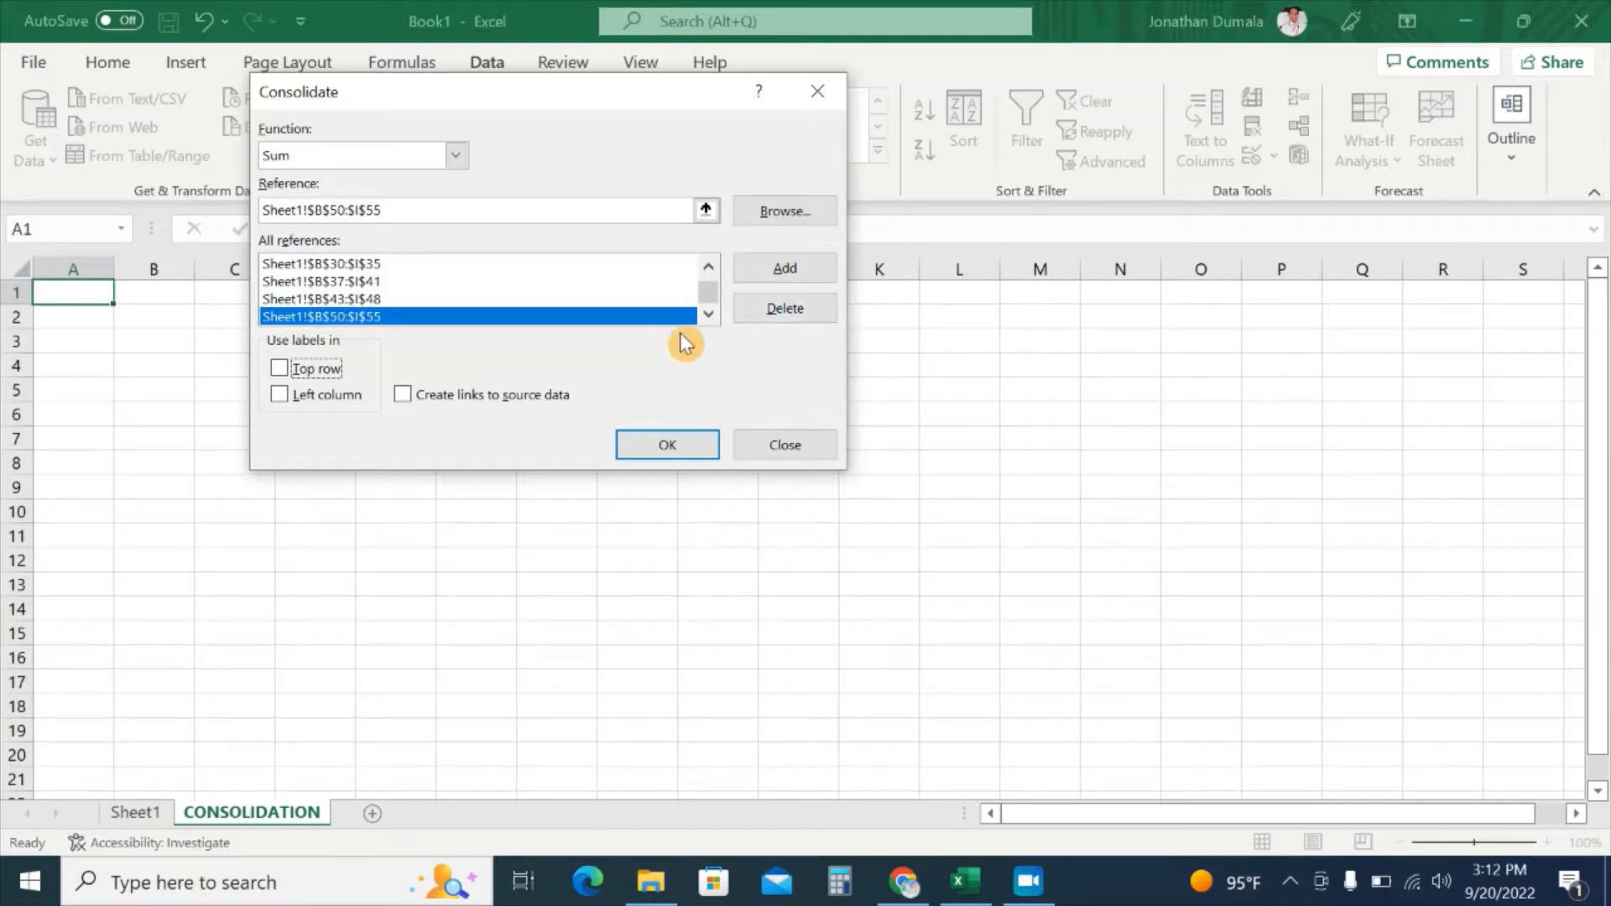
# Use labels from the top row and left column, and run the consolidation into the CONSOLIDATION sheet
pyautogui.click(281, 369)
pyautogui.click(280, 396)
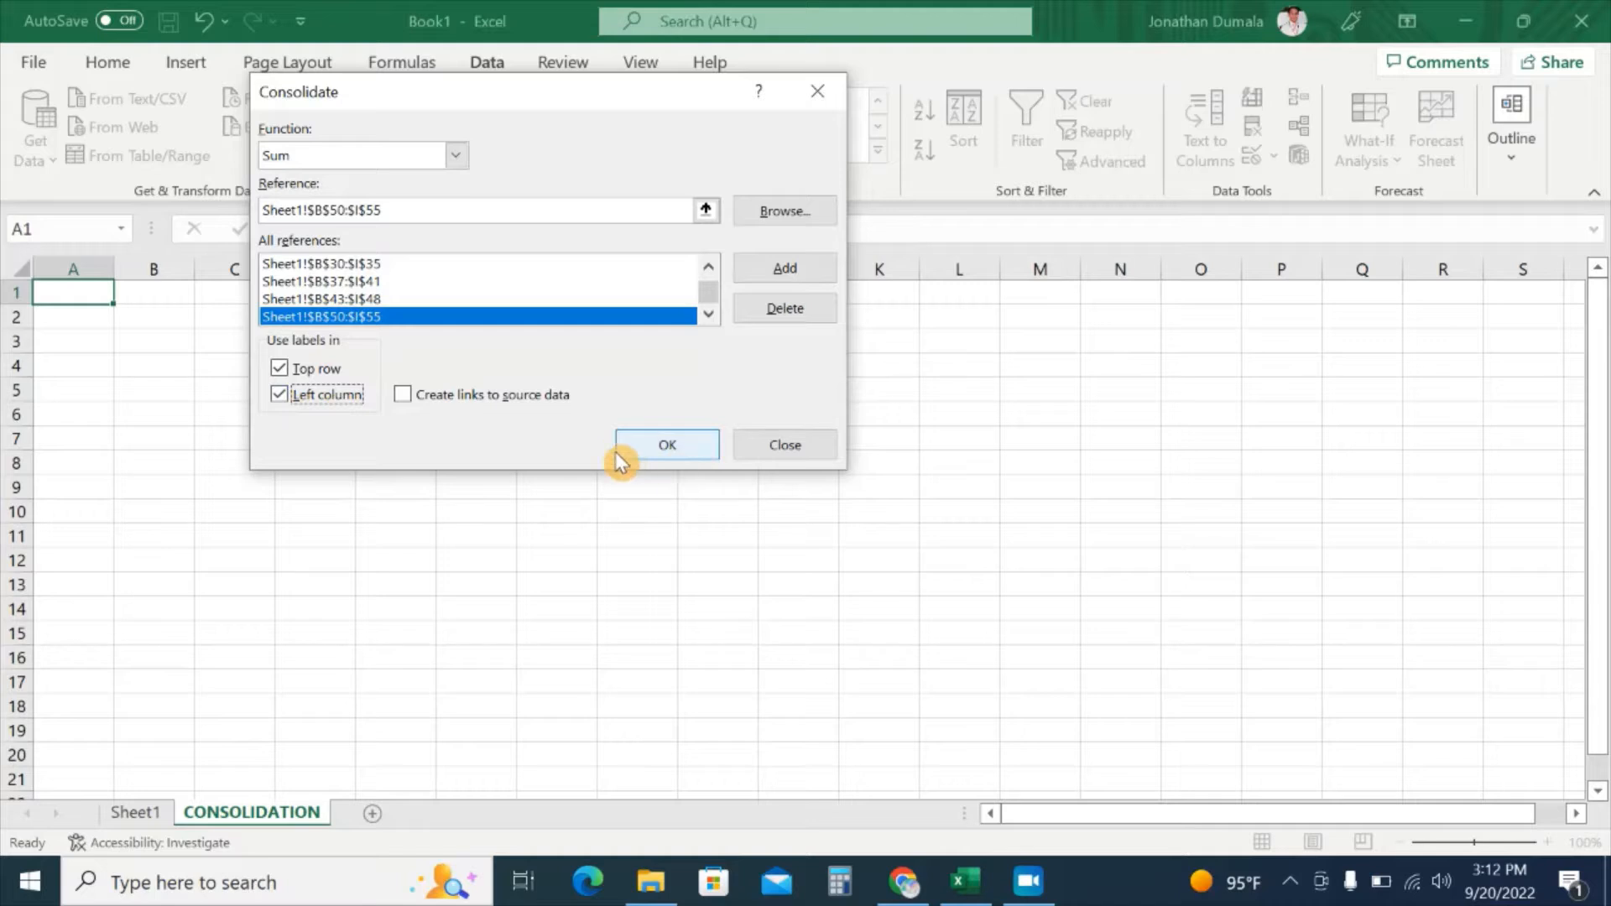
pyautogui.click(667, 453)
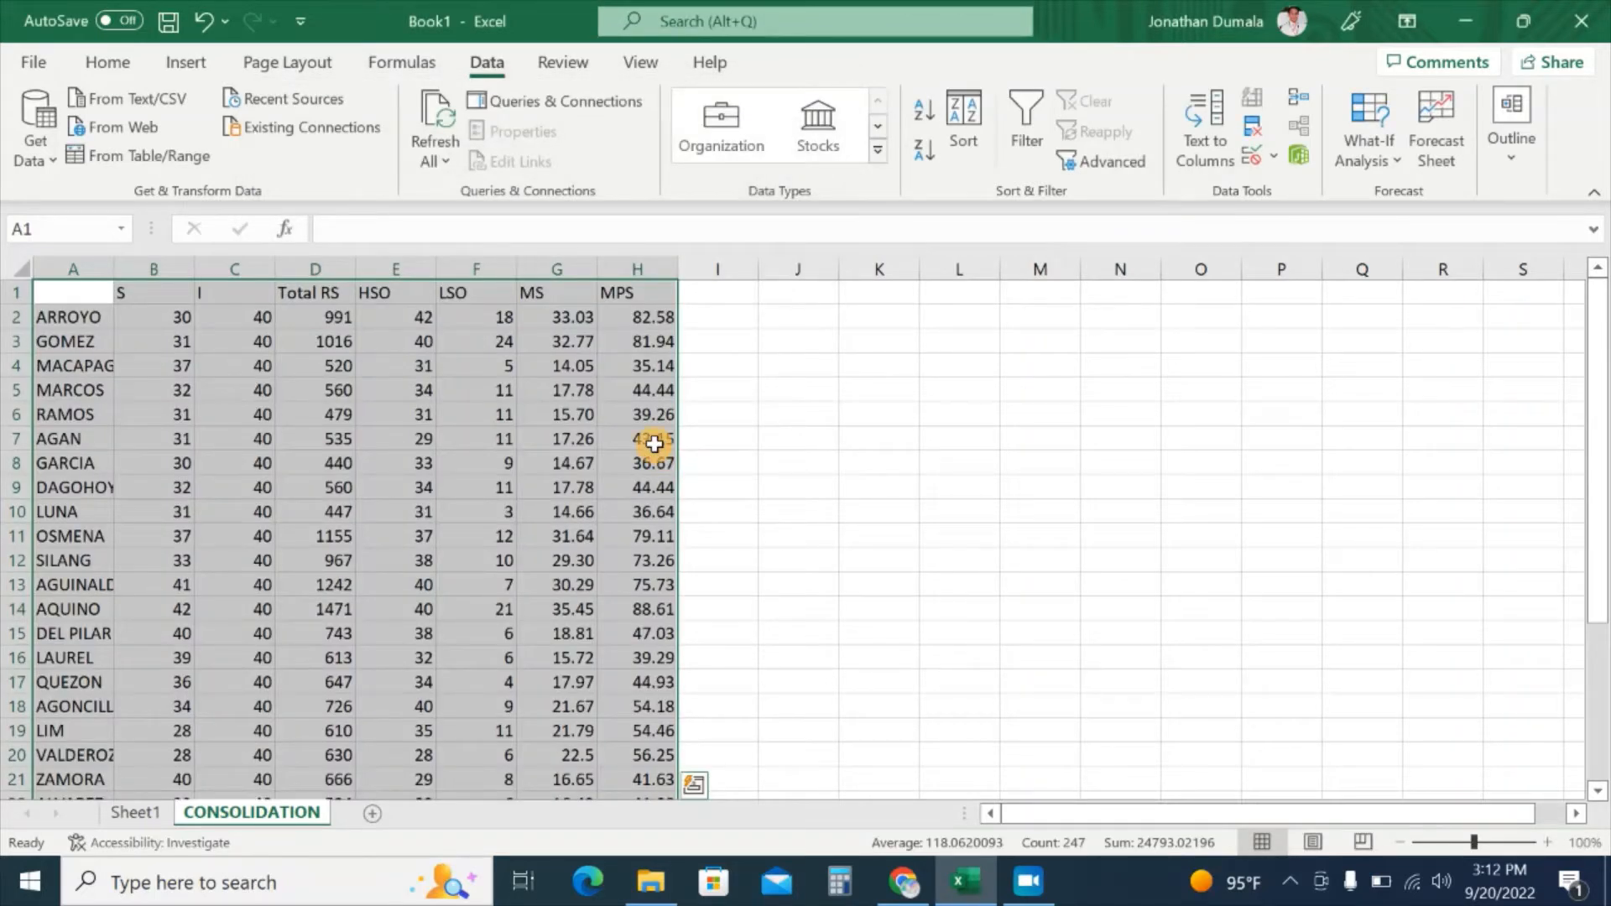
# Fit column A to the section names and convert the consolidated range A1:H31 into a table with headers
pyautogui.click(780, 459)
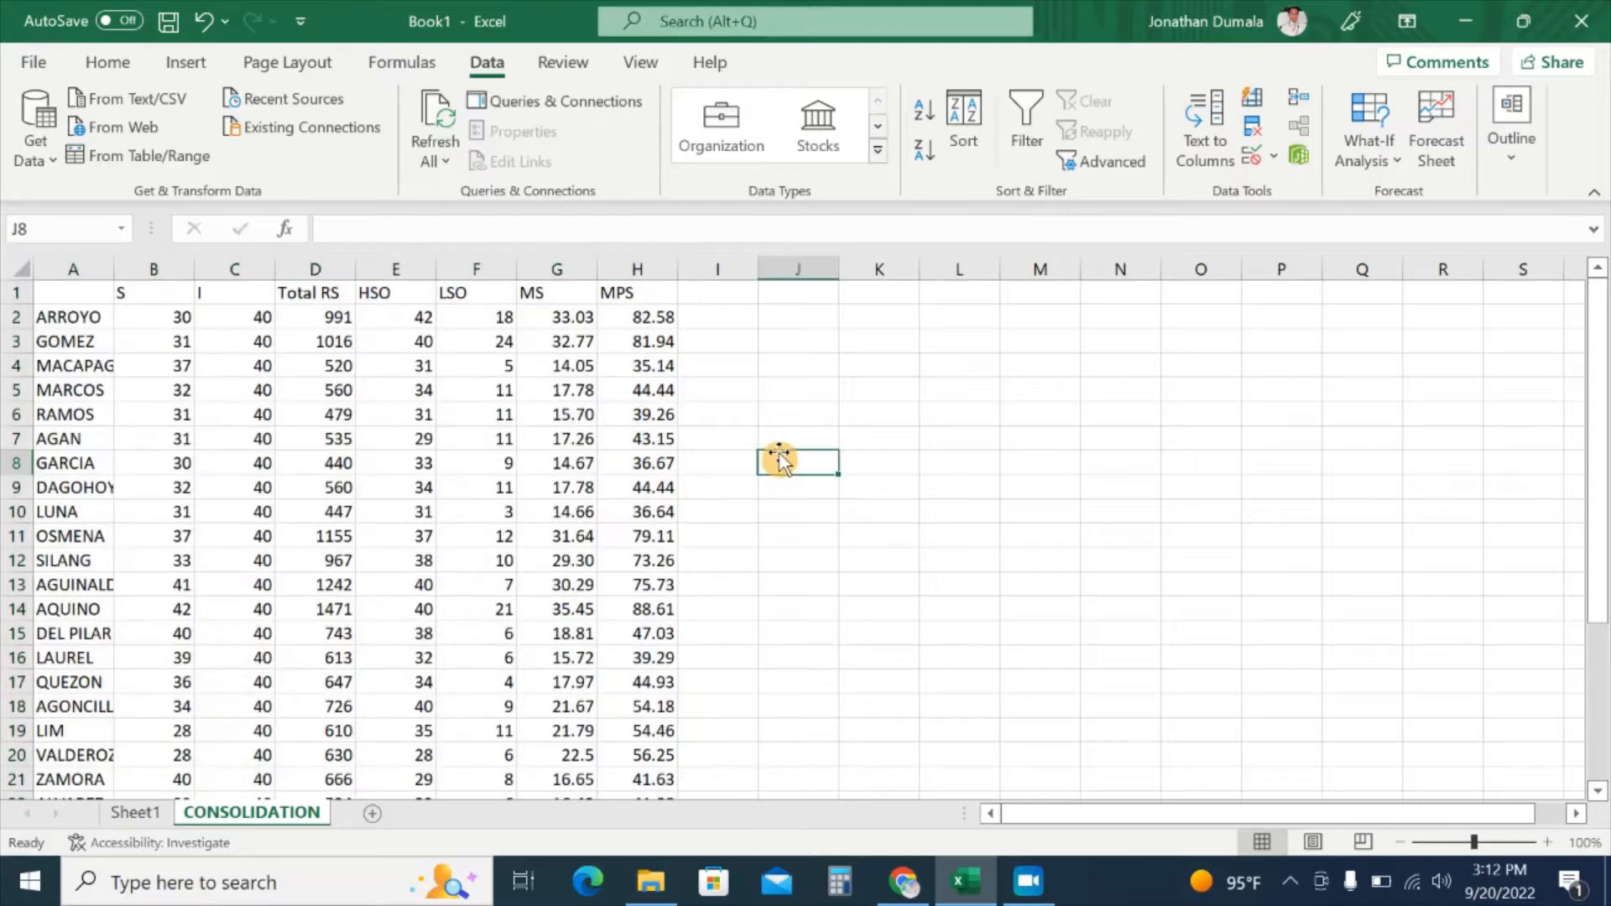
pyautogui.doubleClick(123, 273)
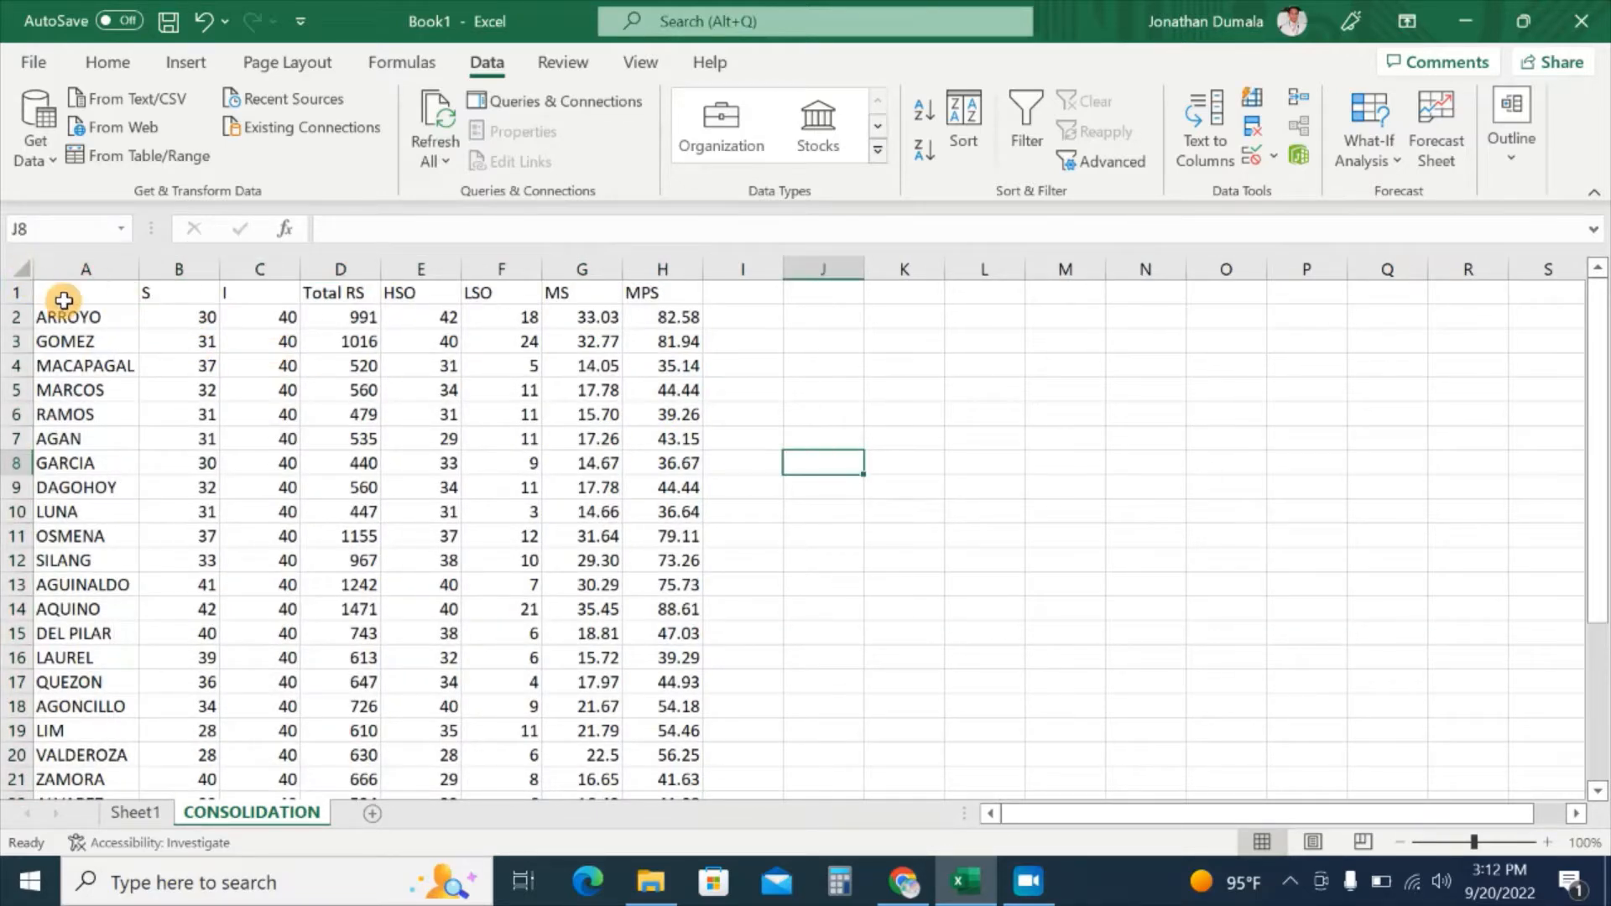
pyautogui.click(65, 300)
pyautogui.hotkey('ctrl', 'shift', 'End')
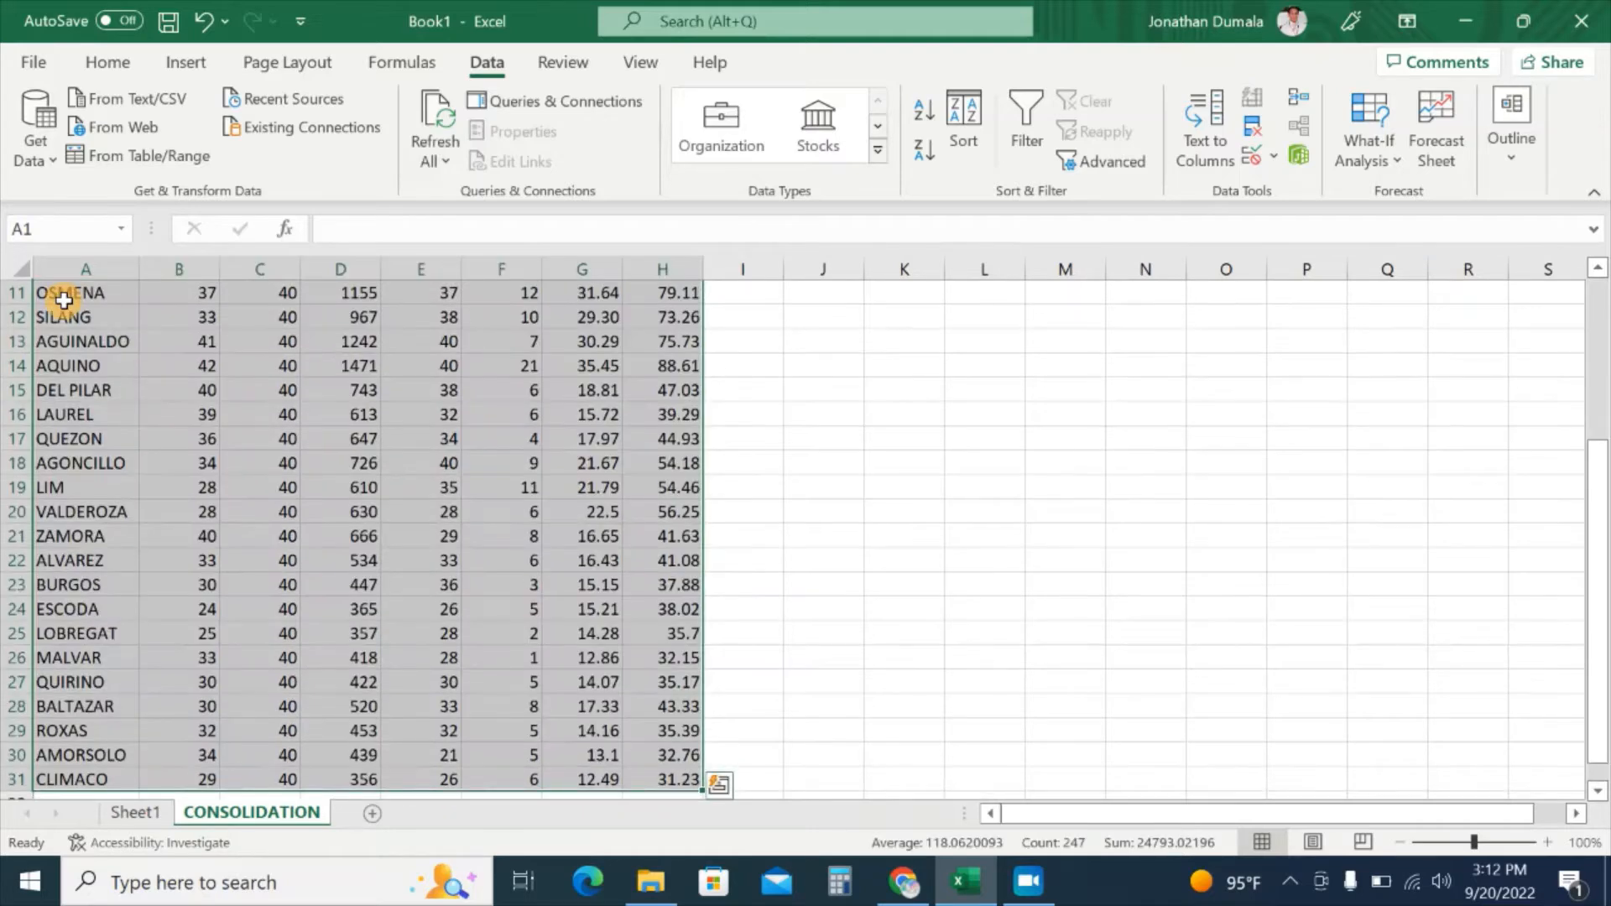
pyautogui.scroll(4, 102, 352)
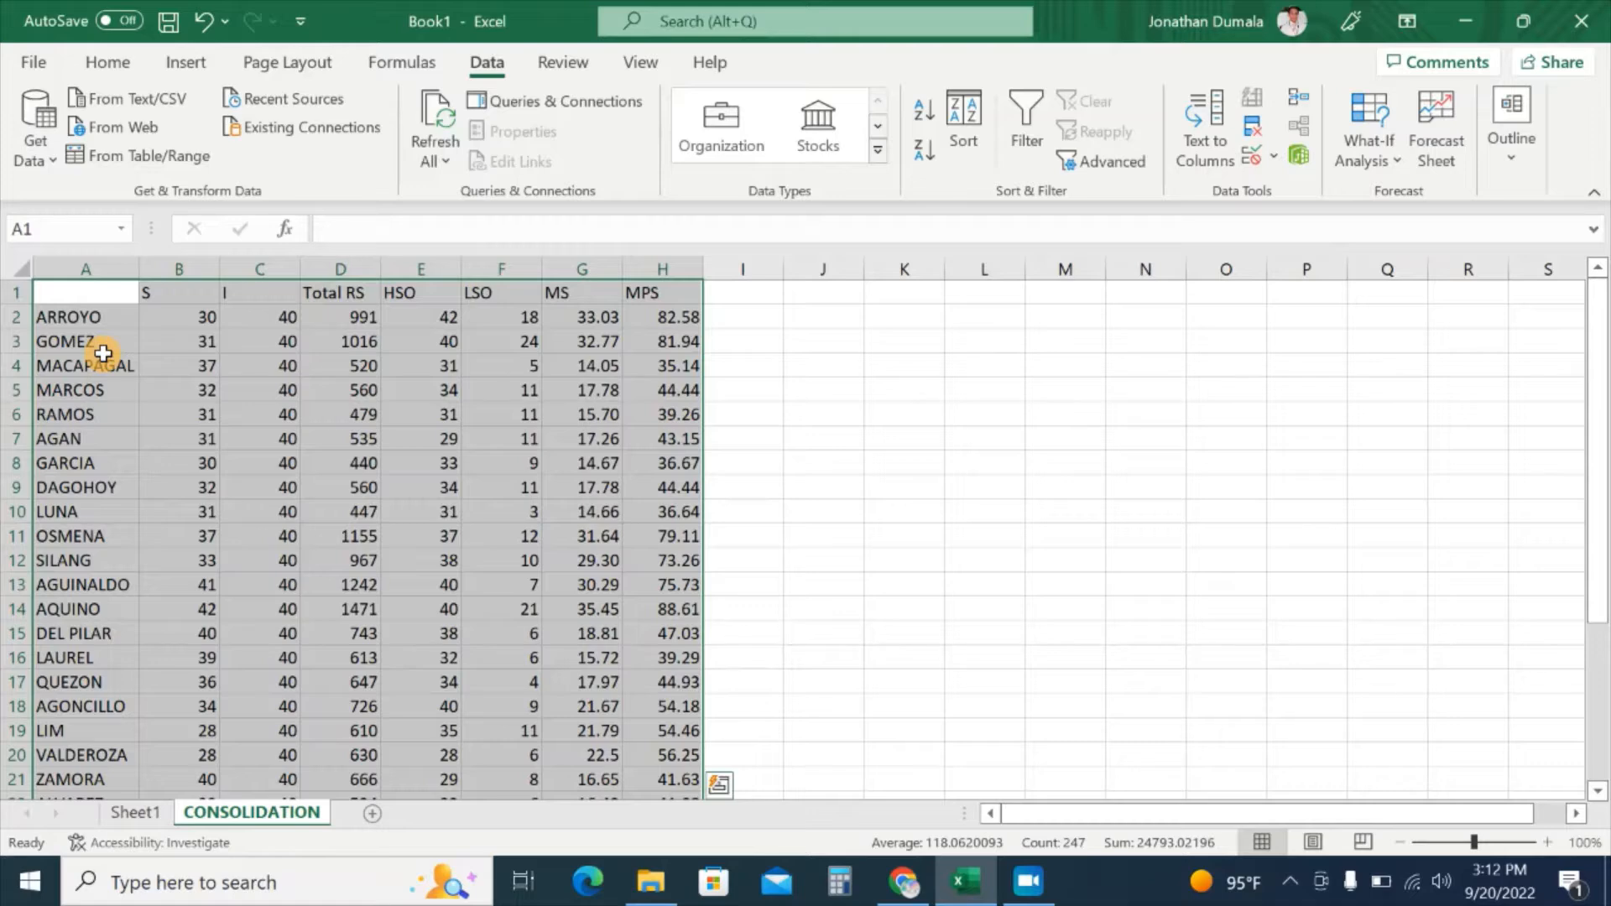
pyautogui.hotkey('ctrl', 't')
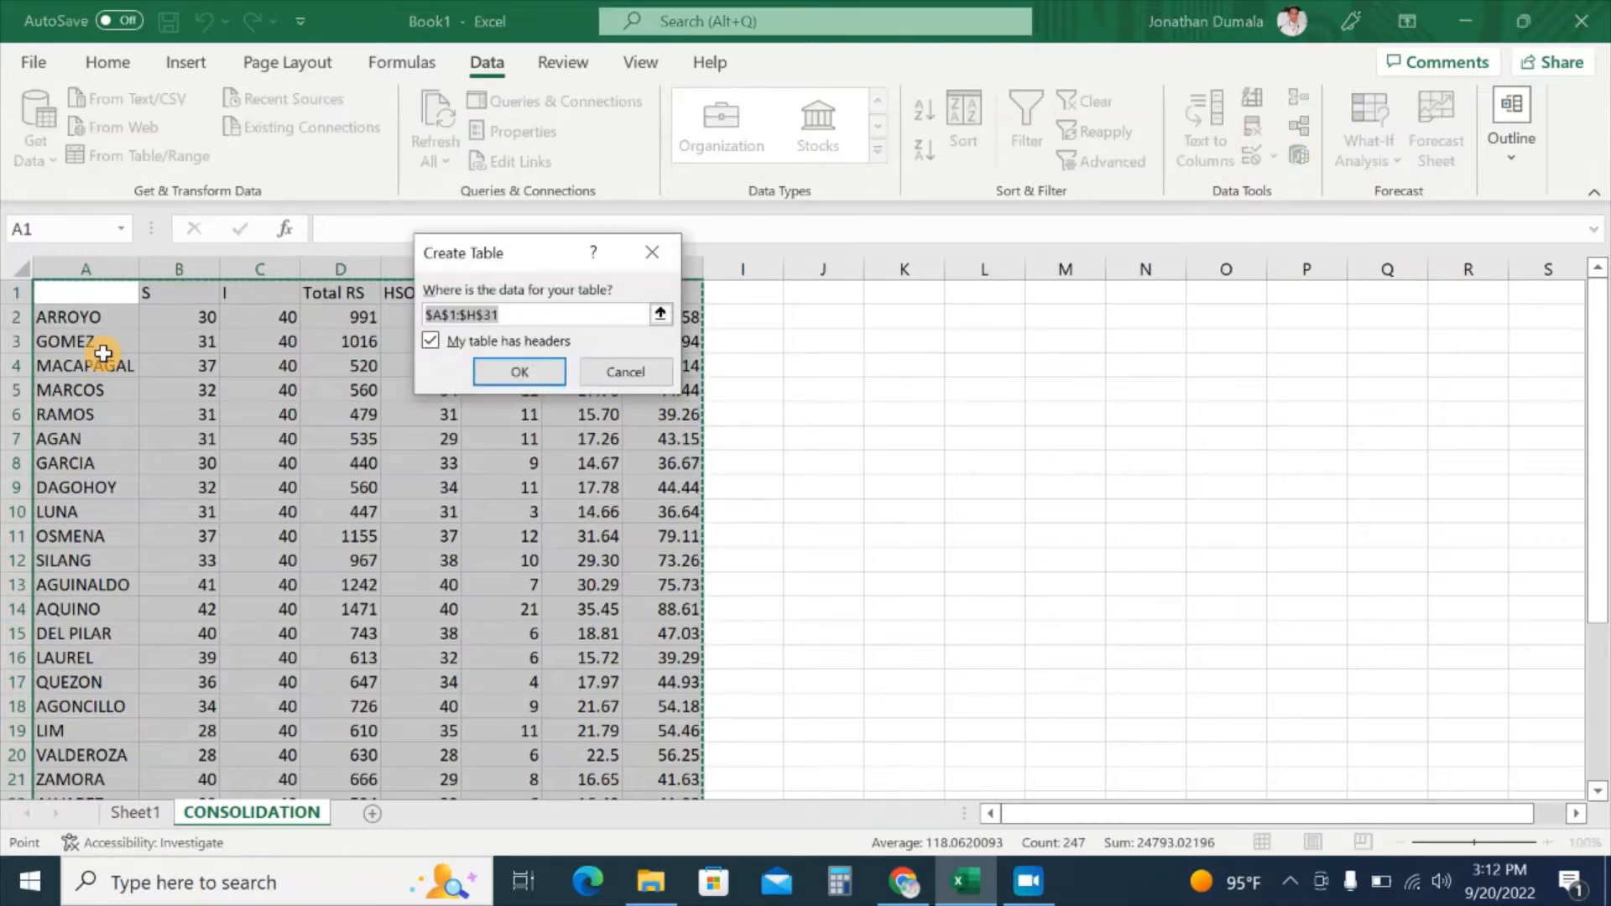
pyautogui.click(547, 372)
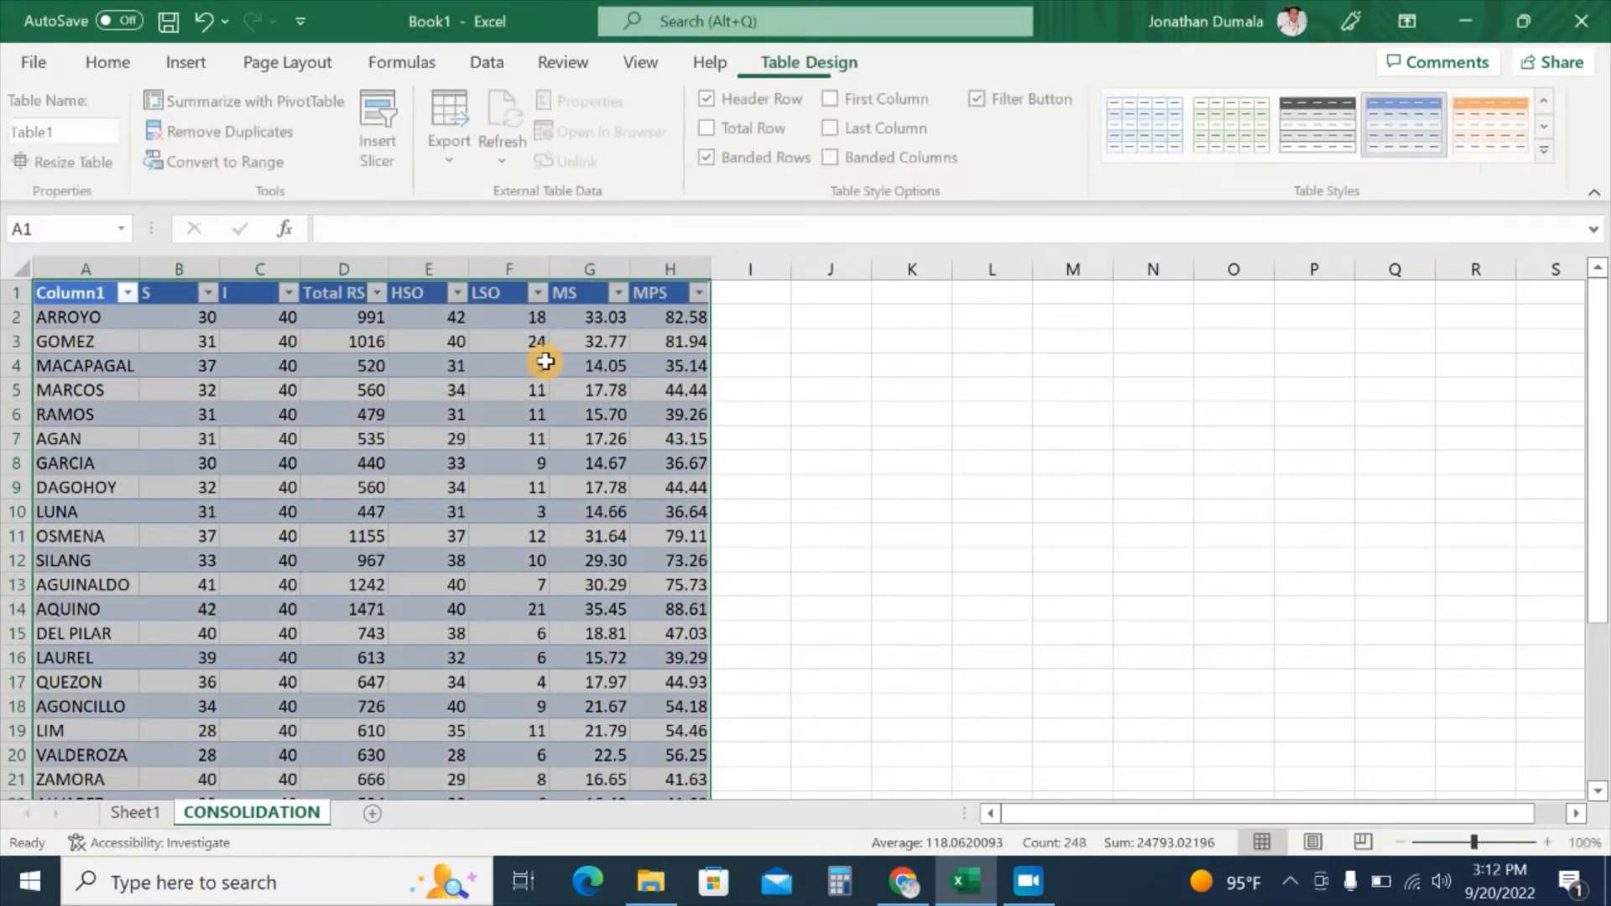
pyautogui.click(749, 441)
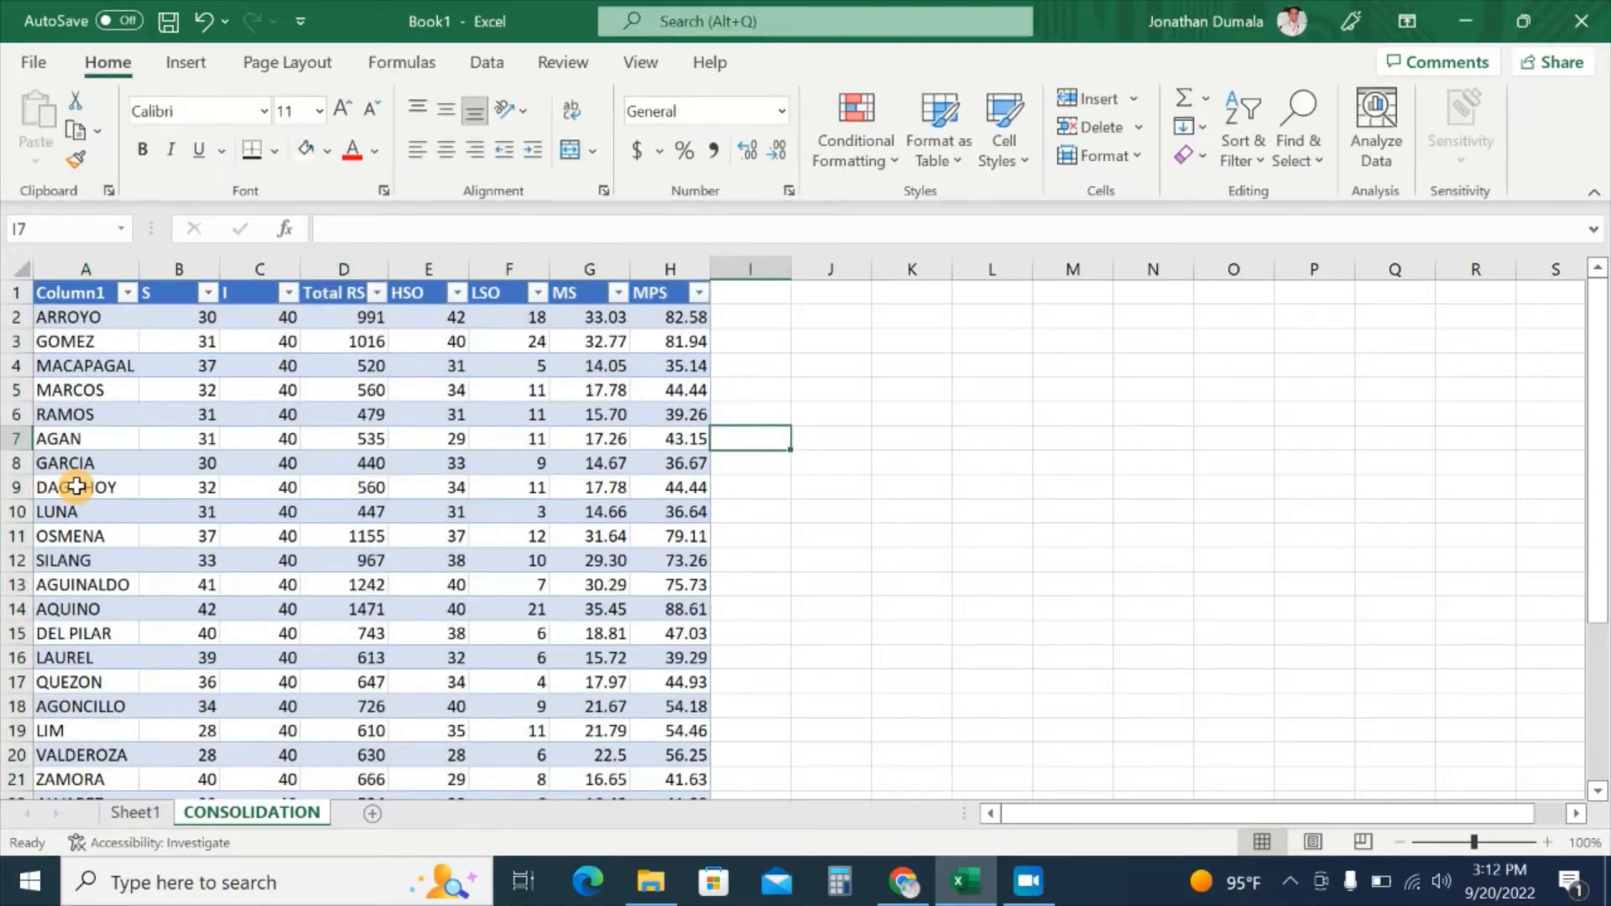
# Rename the table's first column header in cell A1 to SECTION
pyautogui.click(81, 298)
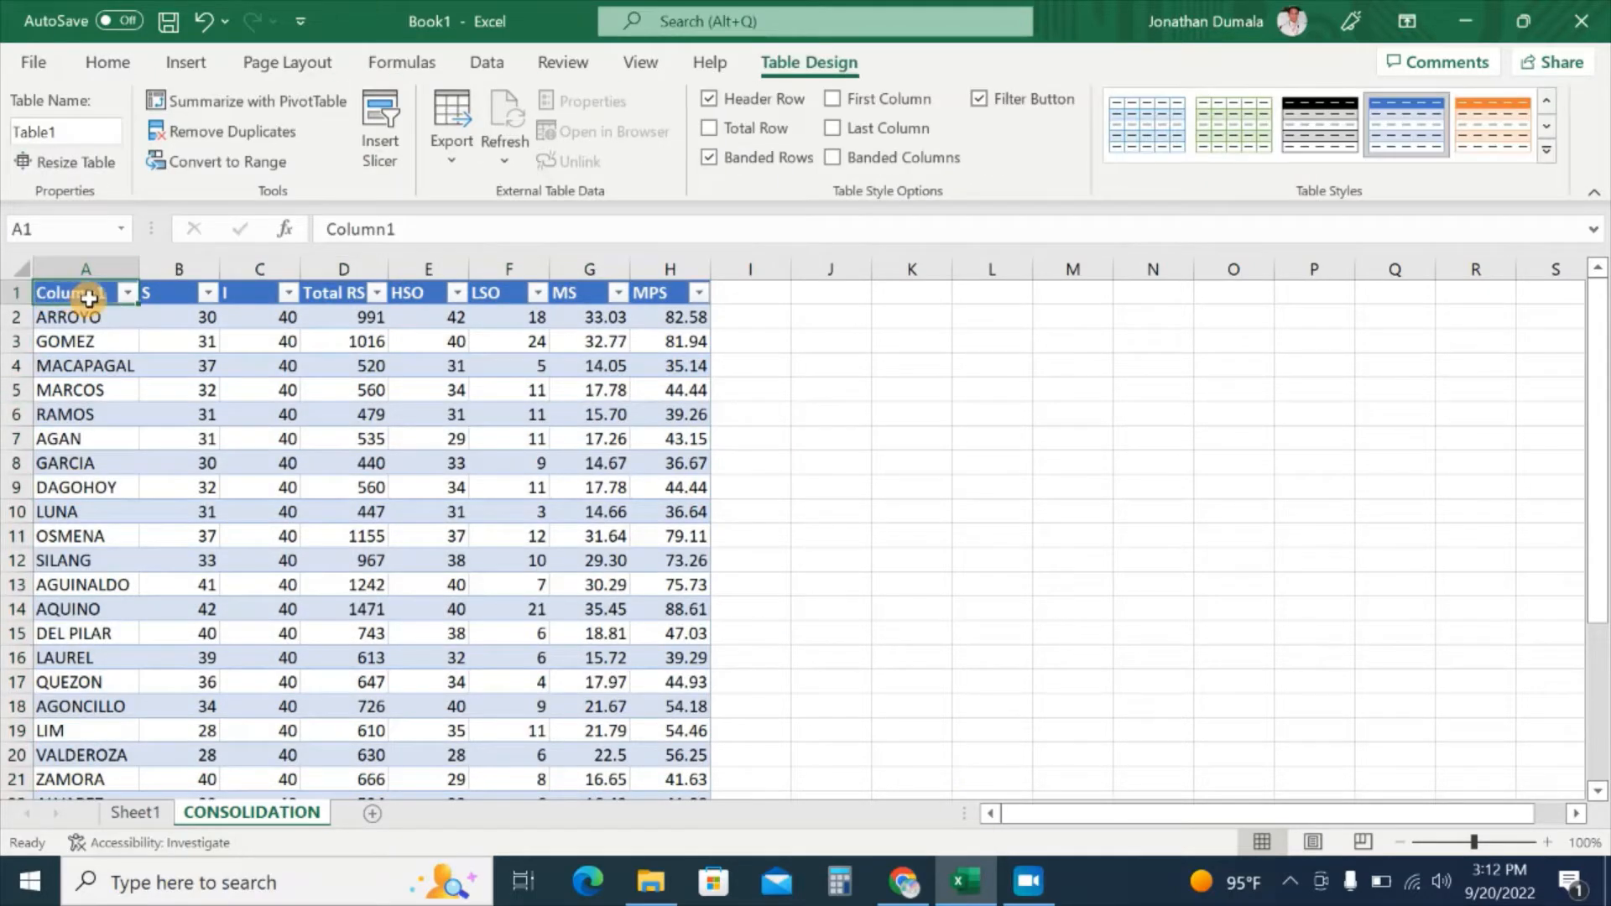
pyautogui.click(426, 229)
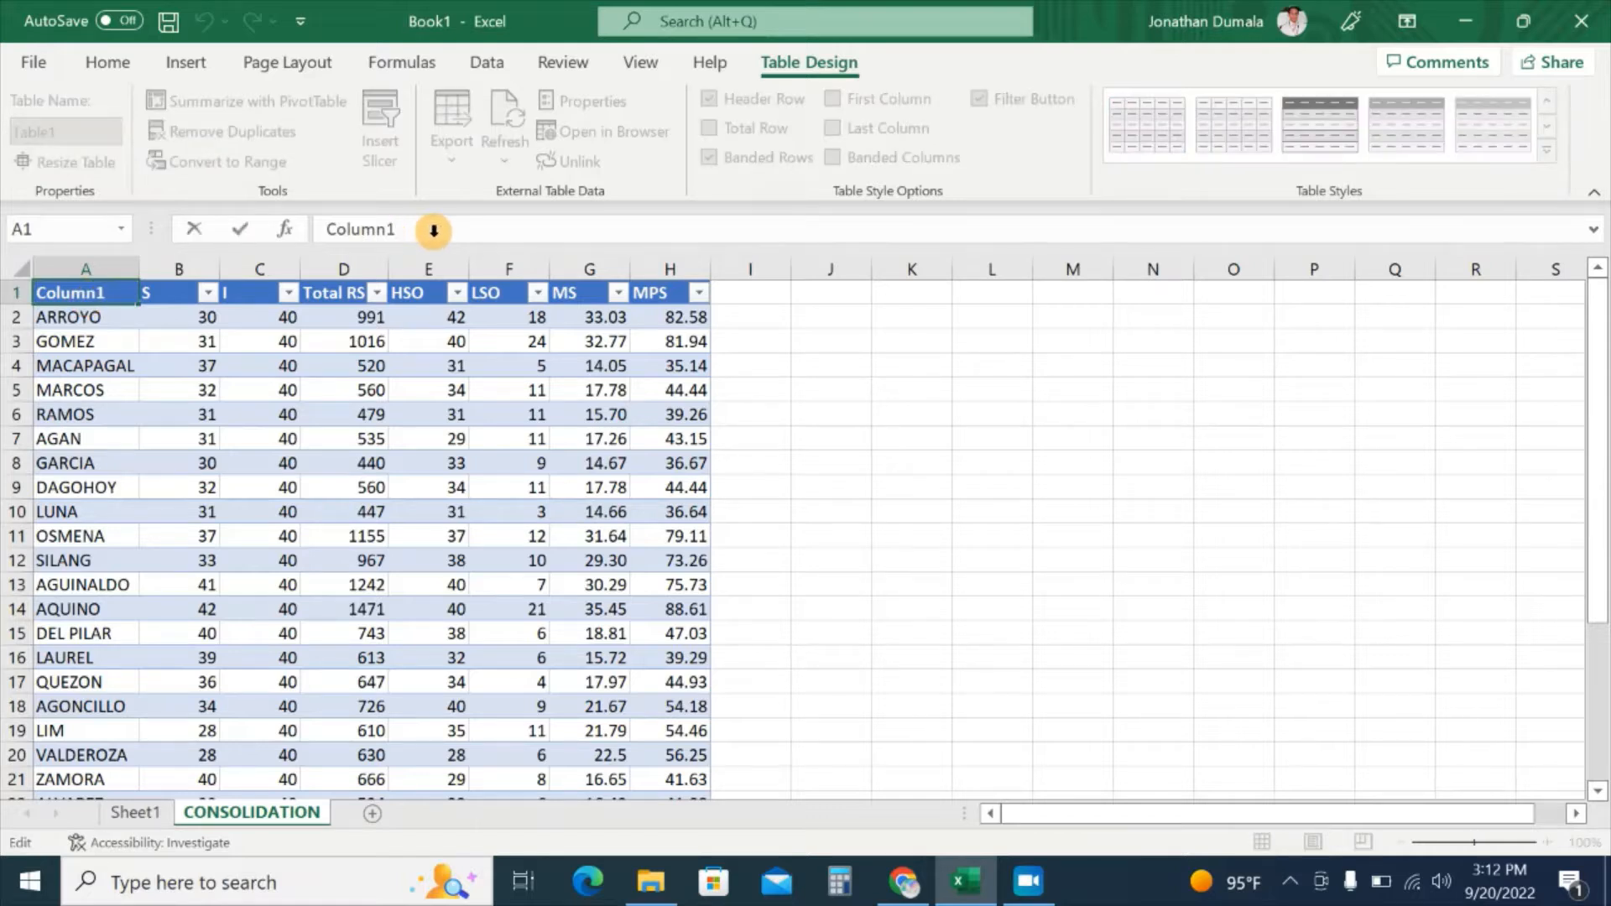
pyautogui.press('BackSpace')
pyautogui.press('BackSpace')
pyautogui.press('BackSpace')
pyautogui.press('BackSpace')
pyautogui.press('BackSpace')
pyautogui.press('BackSpace')
pyautogui.write('SECTION')
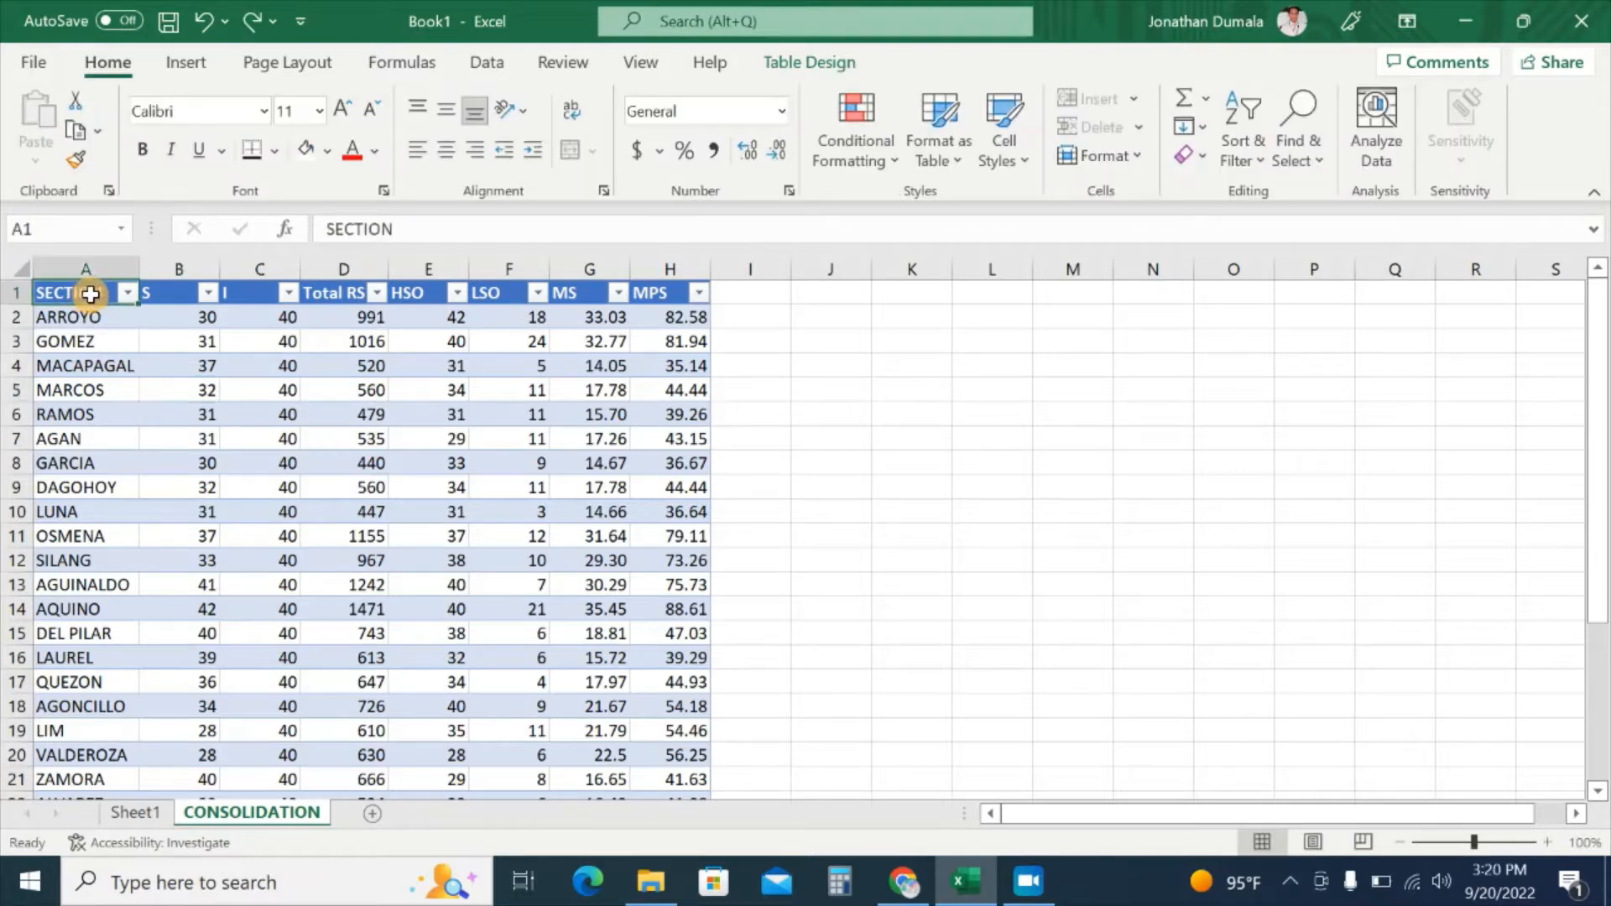
pyautogui.click(180, 294)
pyautogui.click(243, 294)
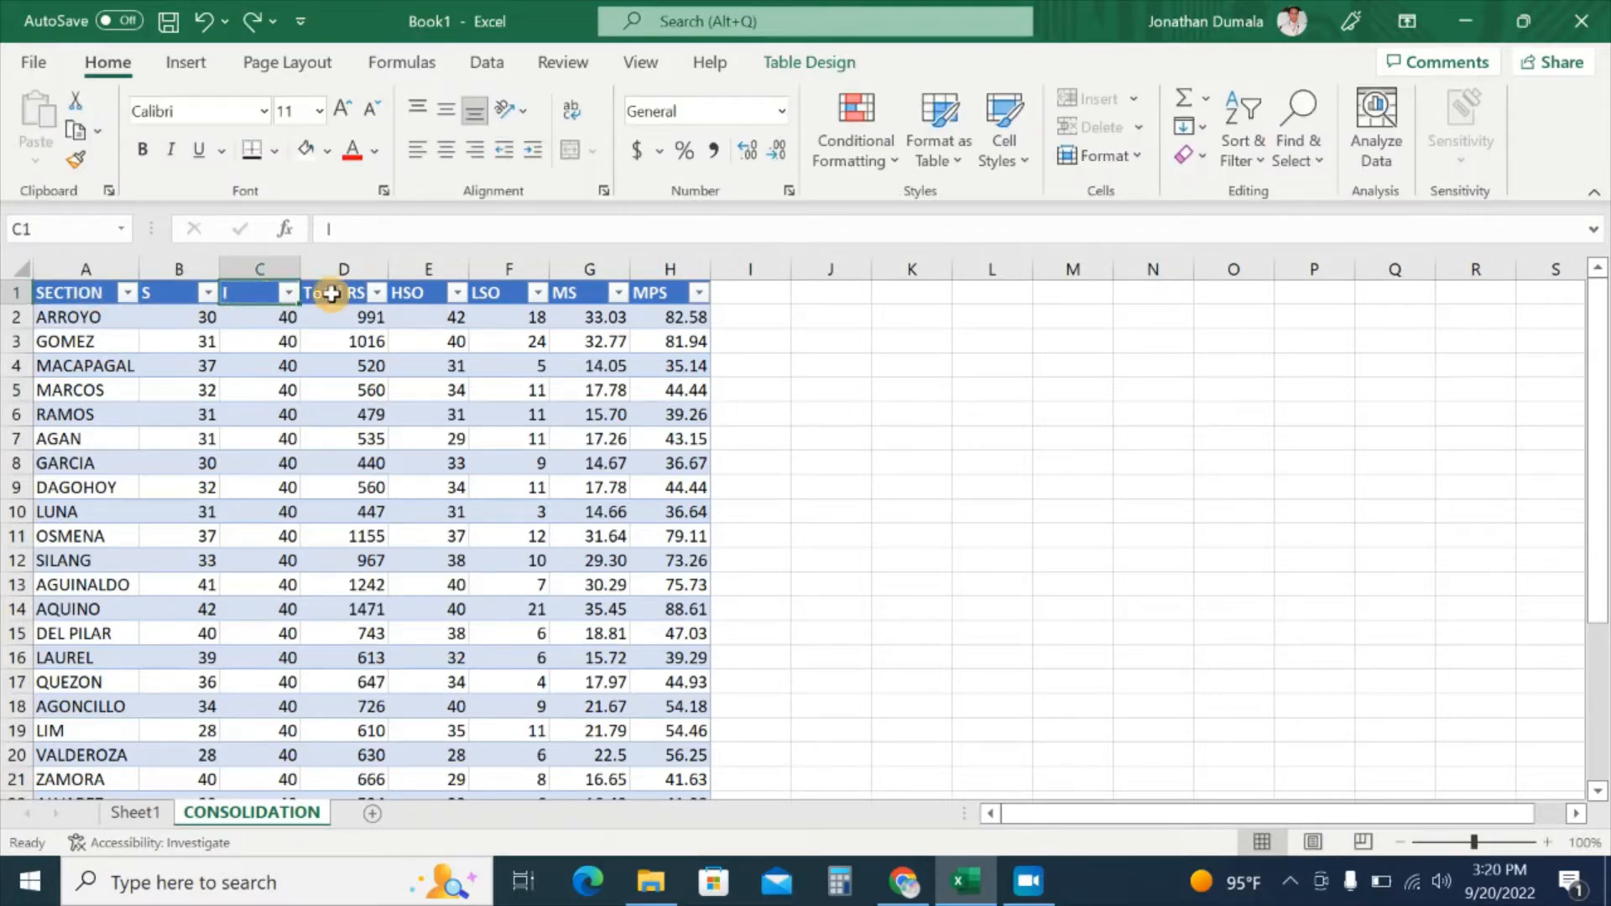
pyautogui.click(331, 293)
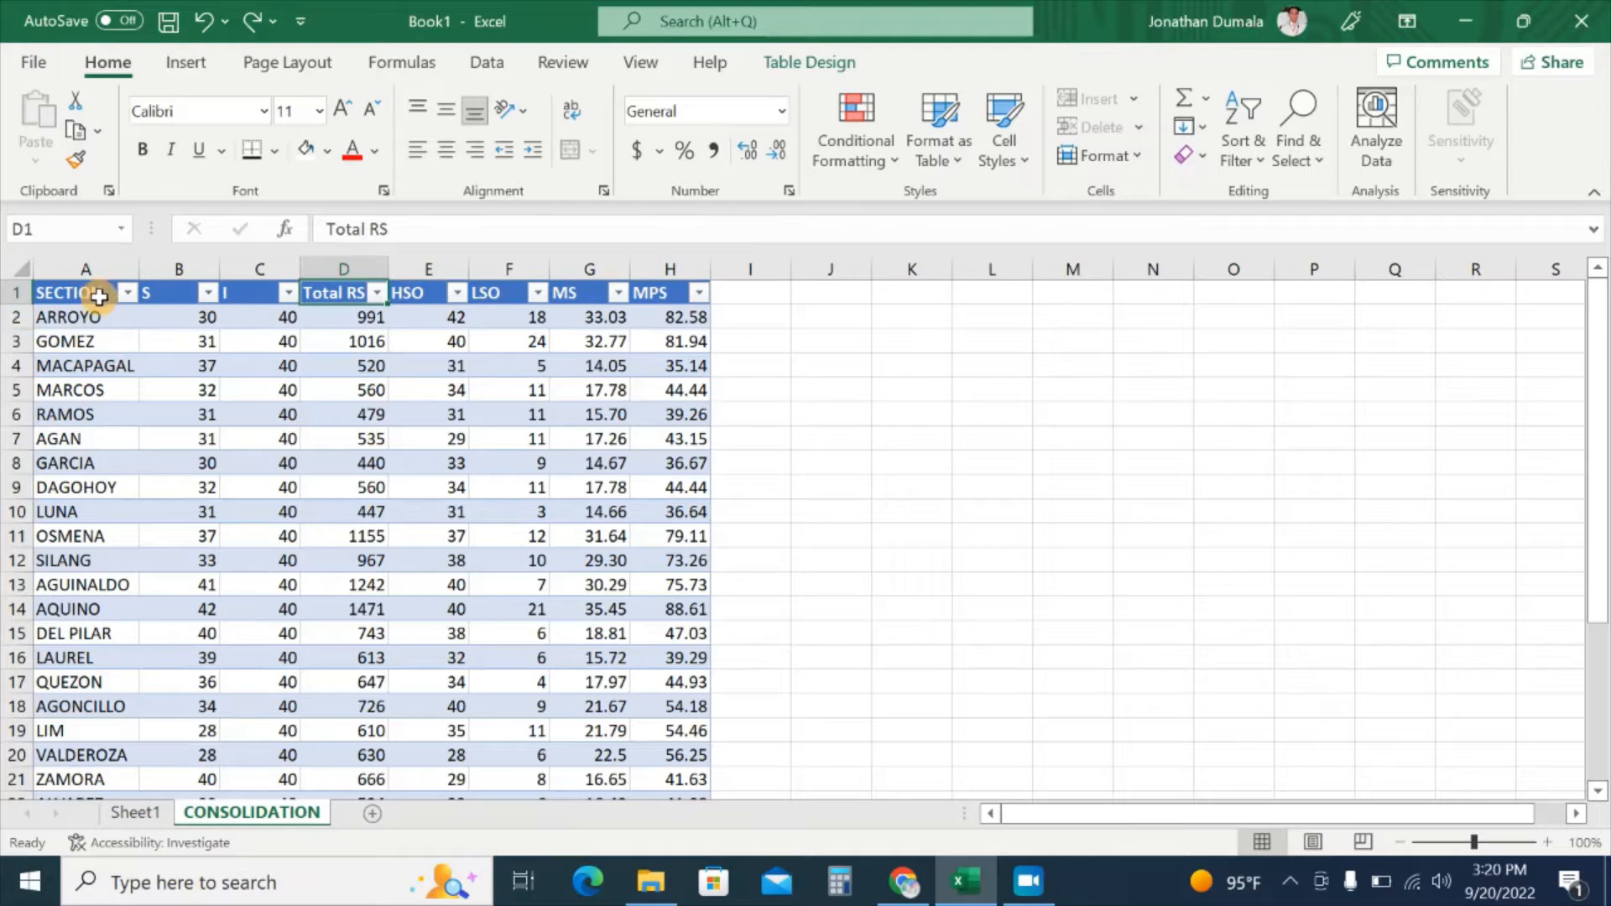
# Apply the table style with a black header row, gray banded rows and black gridlines
pyautogui.click(810, 63)
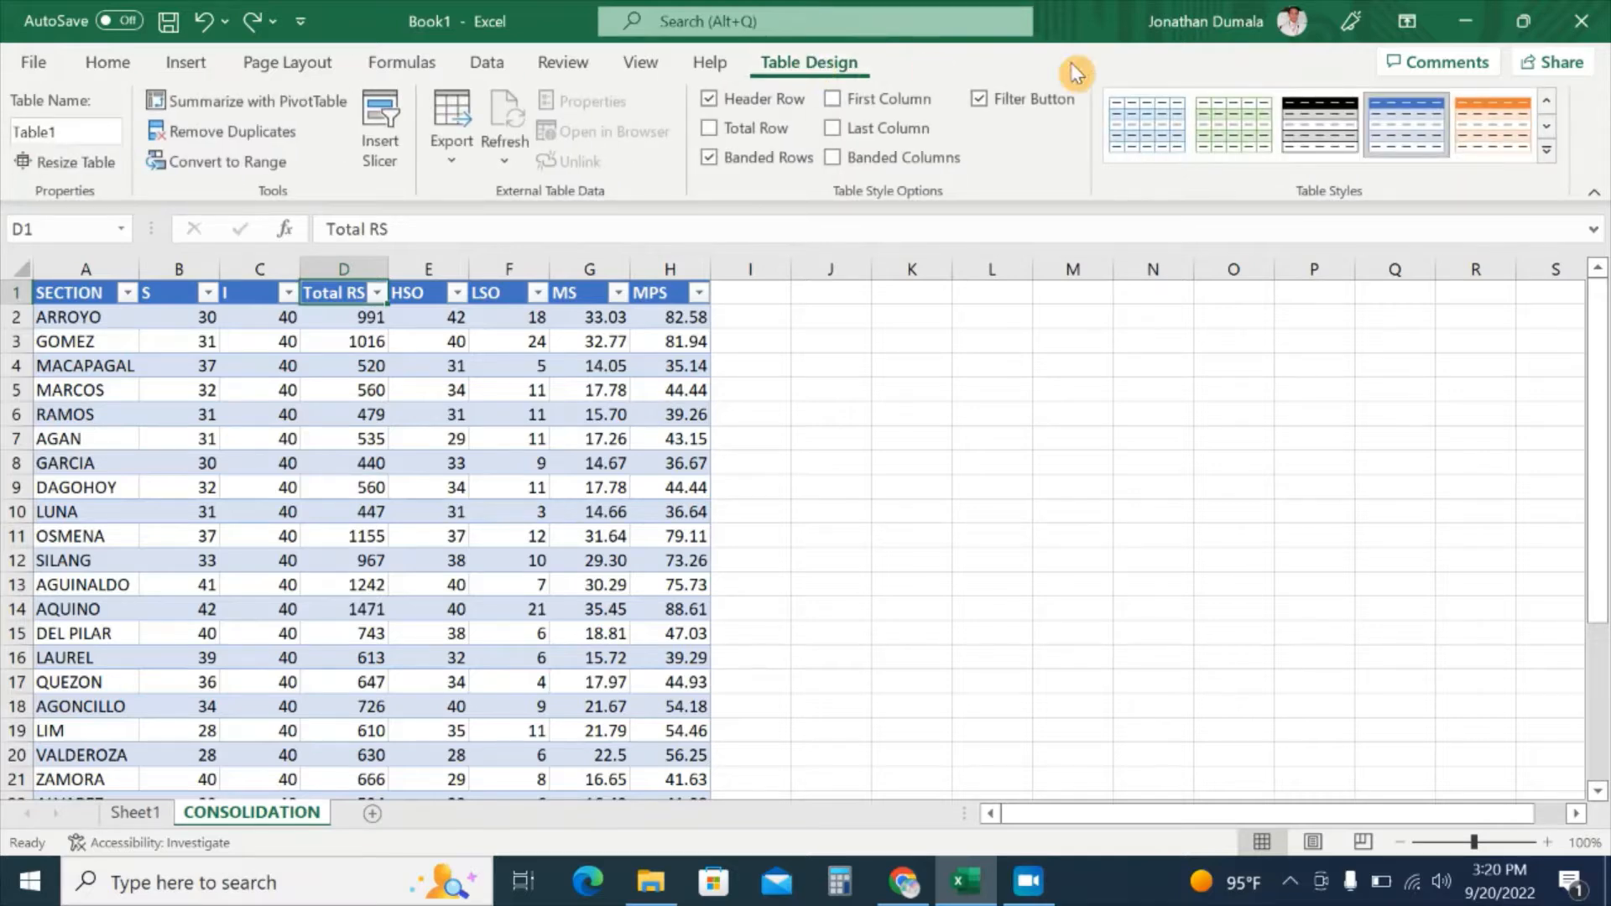
pyautogui.click(1498, 132)
pyautogui.click(1548, 130)
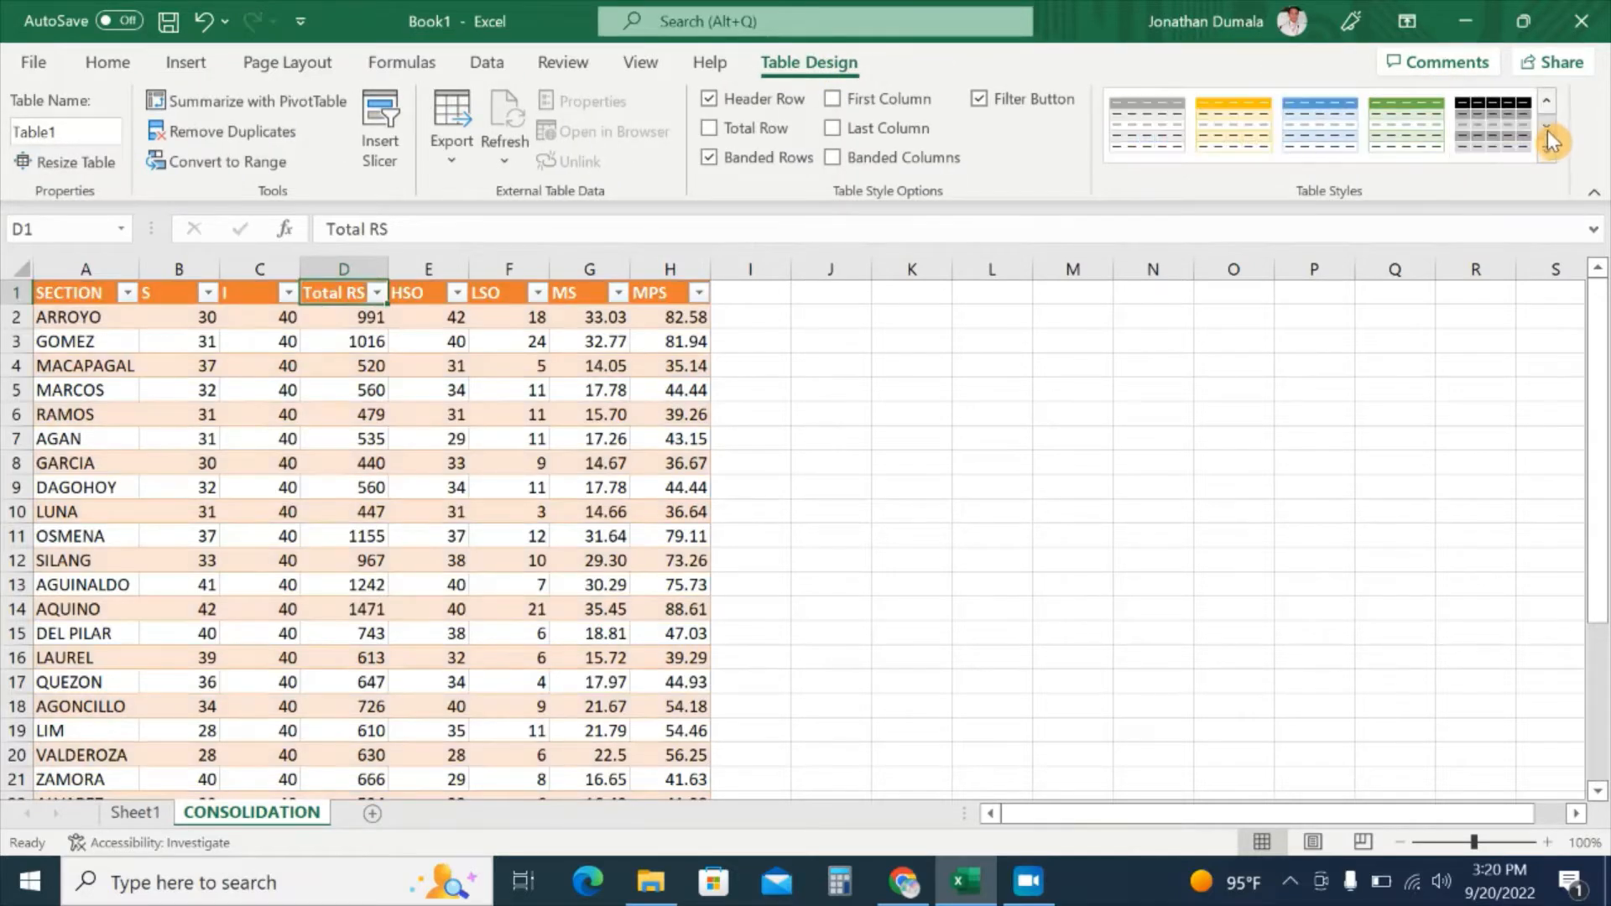
pyautogui.click(1549, 130)
pyautogui.click(1548, 131)
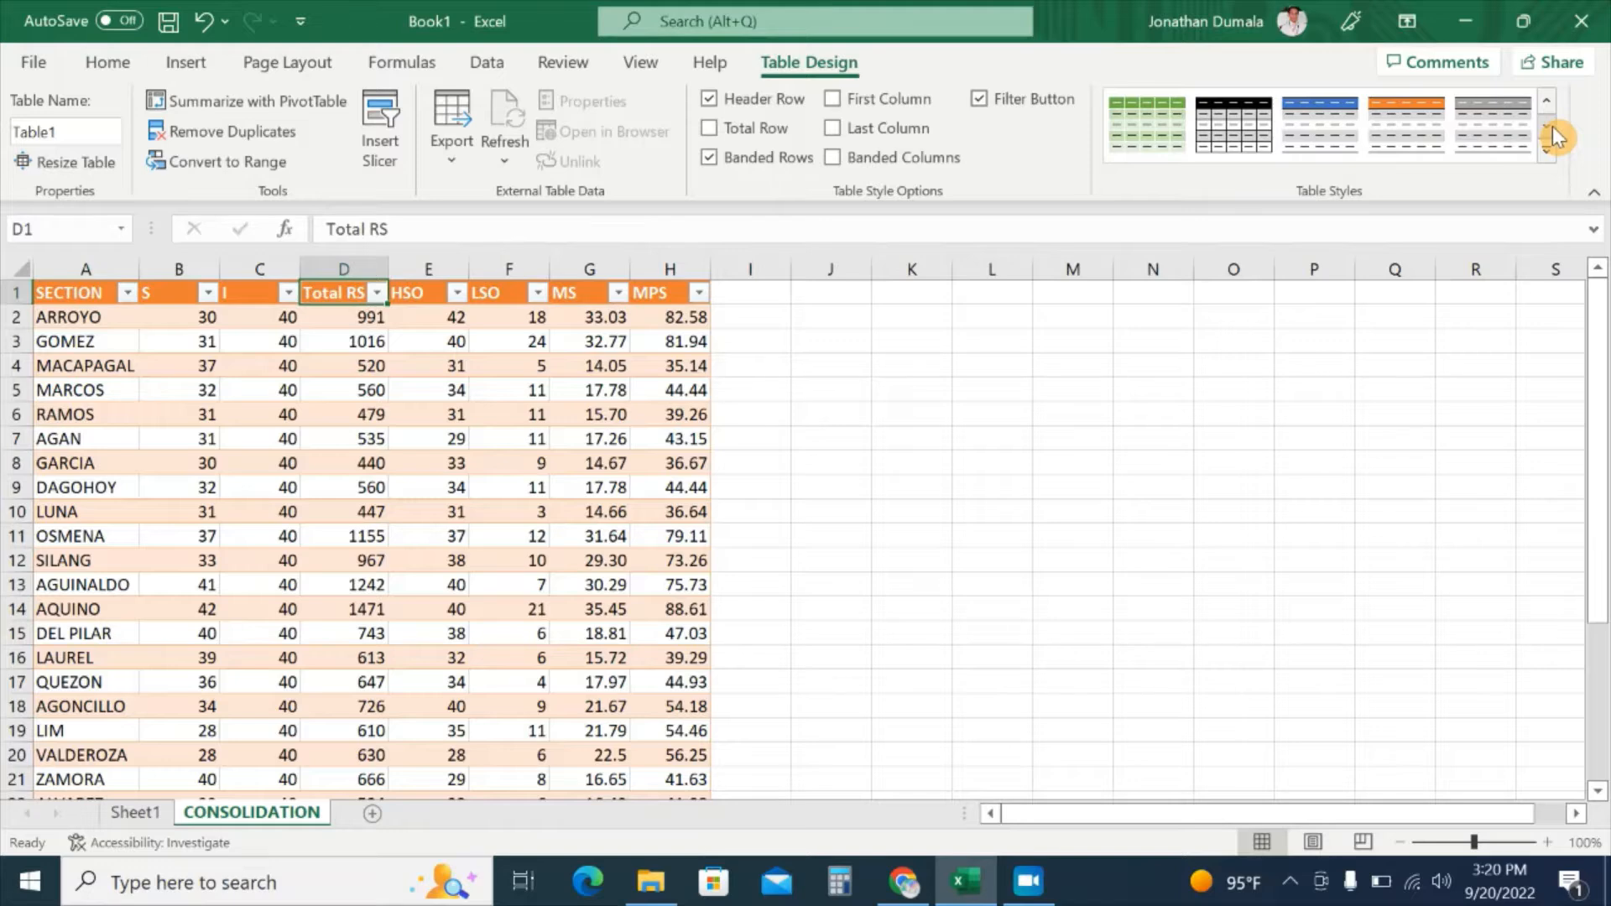
pyautogui.click(1493, 125)
pyautogui.click(1548, 126)
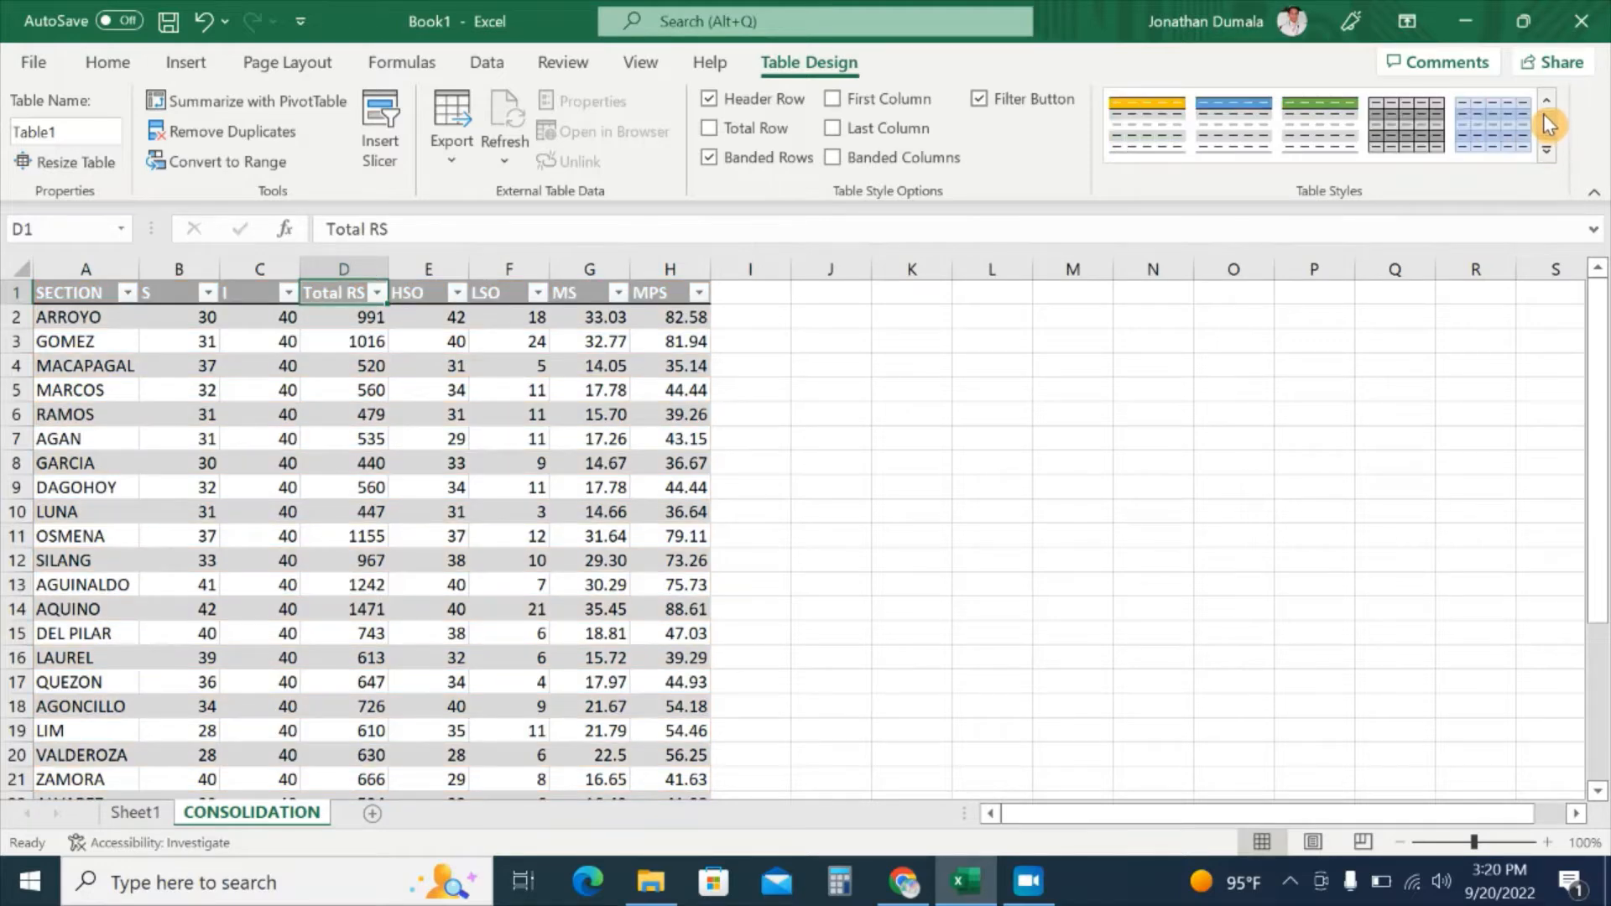
pyautogui.click(1548, 126)
pyautogui.click(1258, 141)
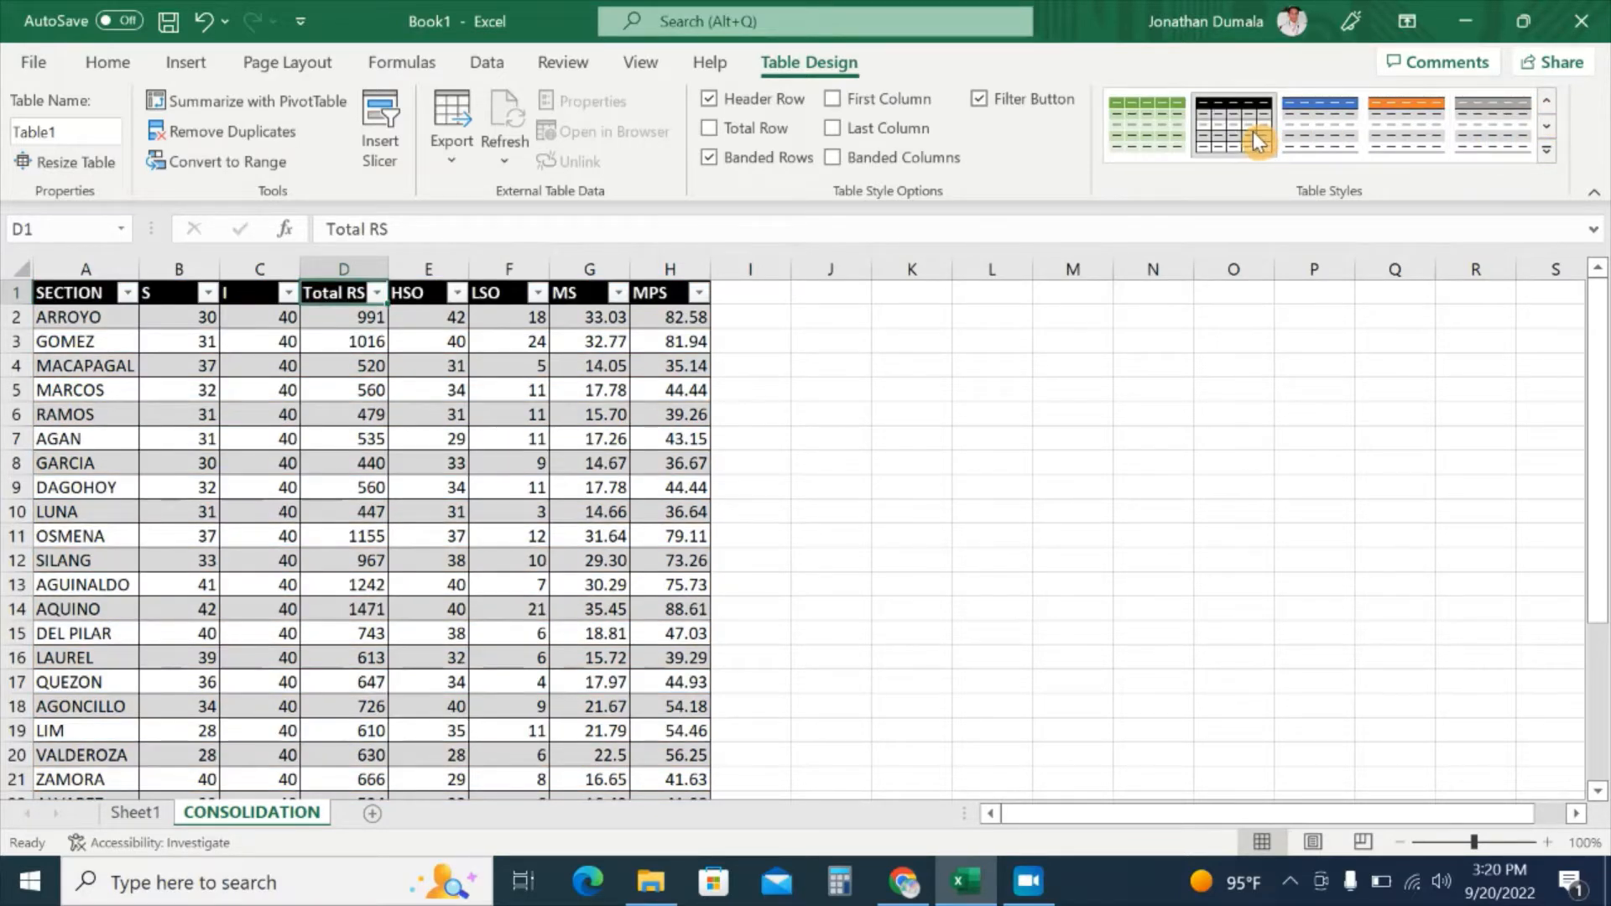
# Make the SECTION column bold and center the contents of columns B through H
pyautogui.click(80, 347)
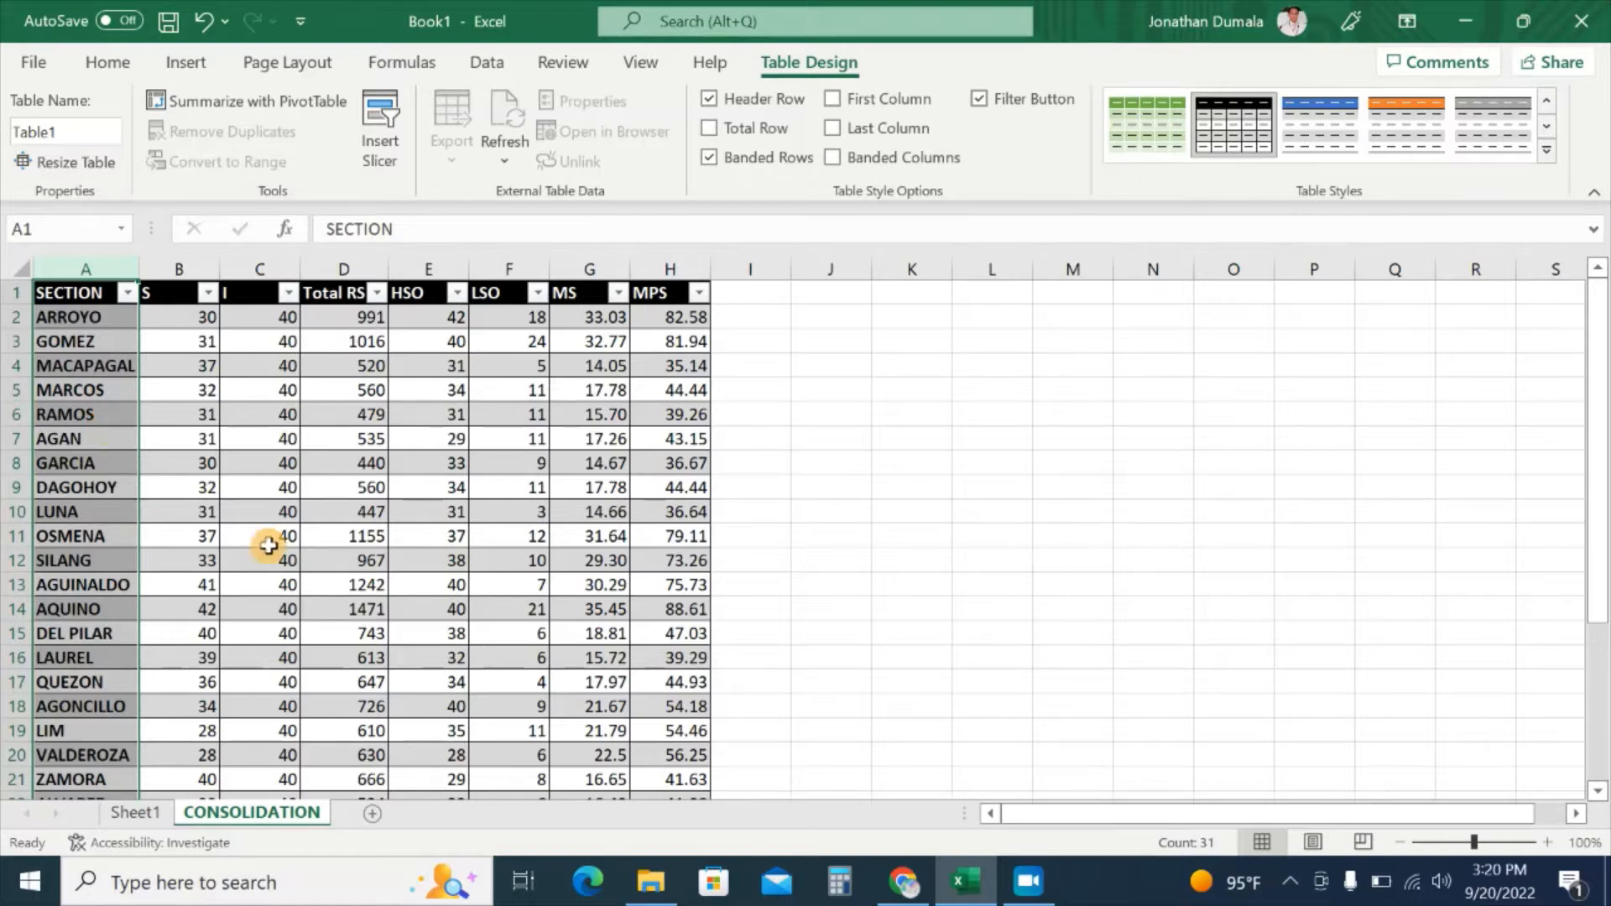
pyautogui.click(298, 561)
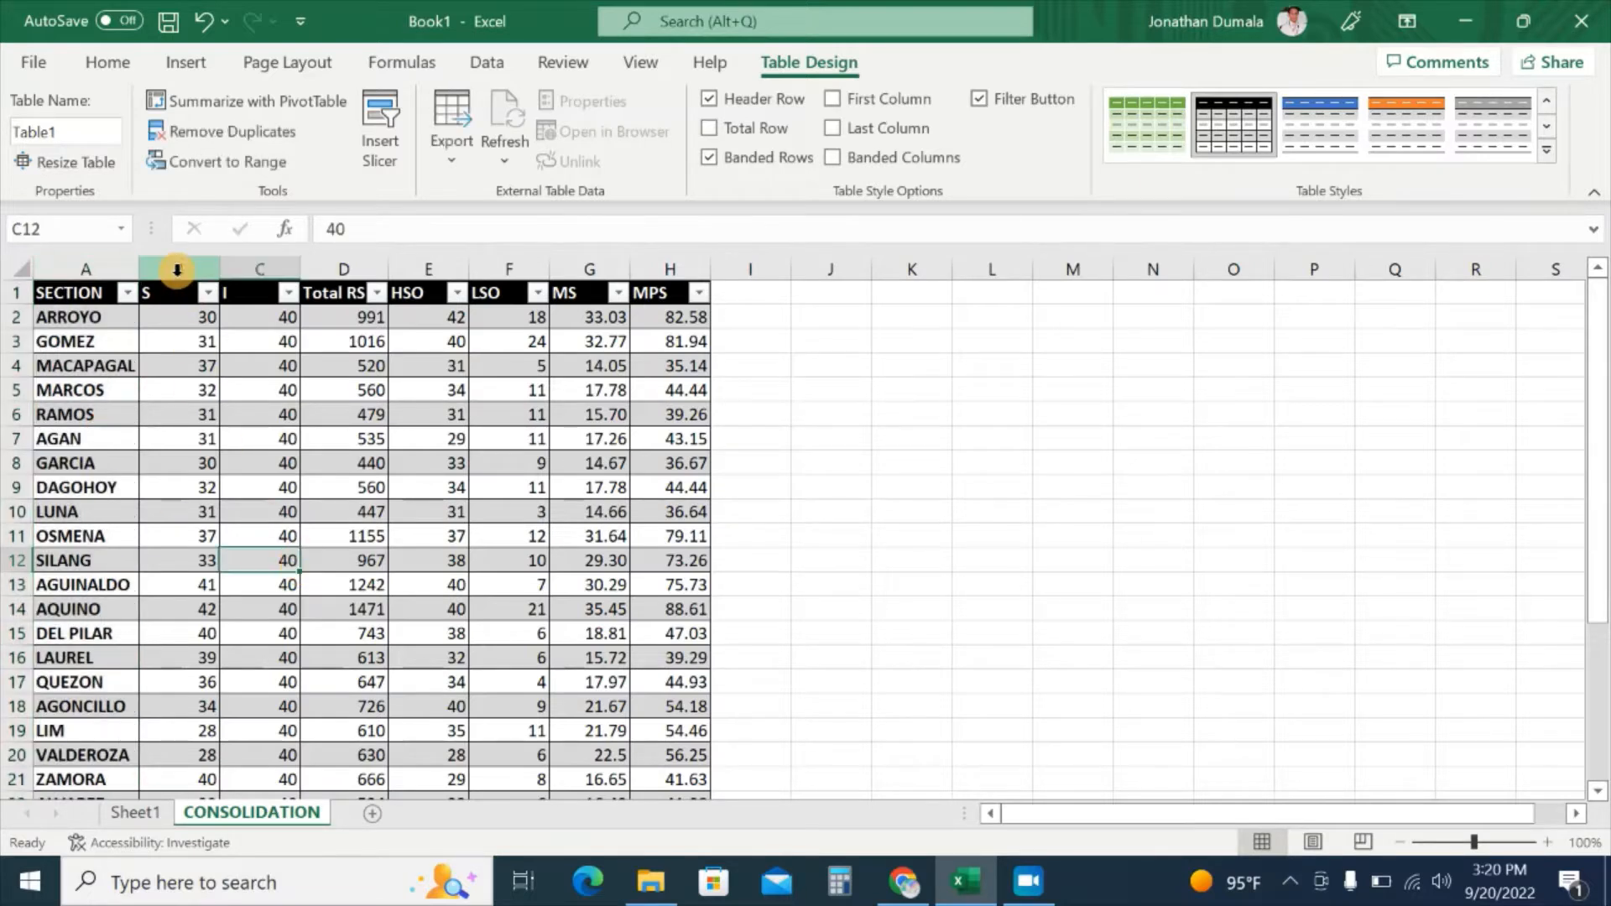
pyautogui.moveTo(179, 270); pyautogui.dragTo(653, 307)
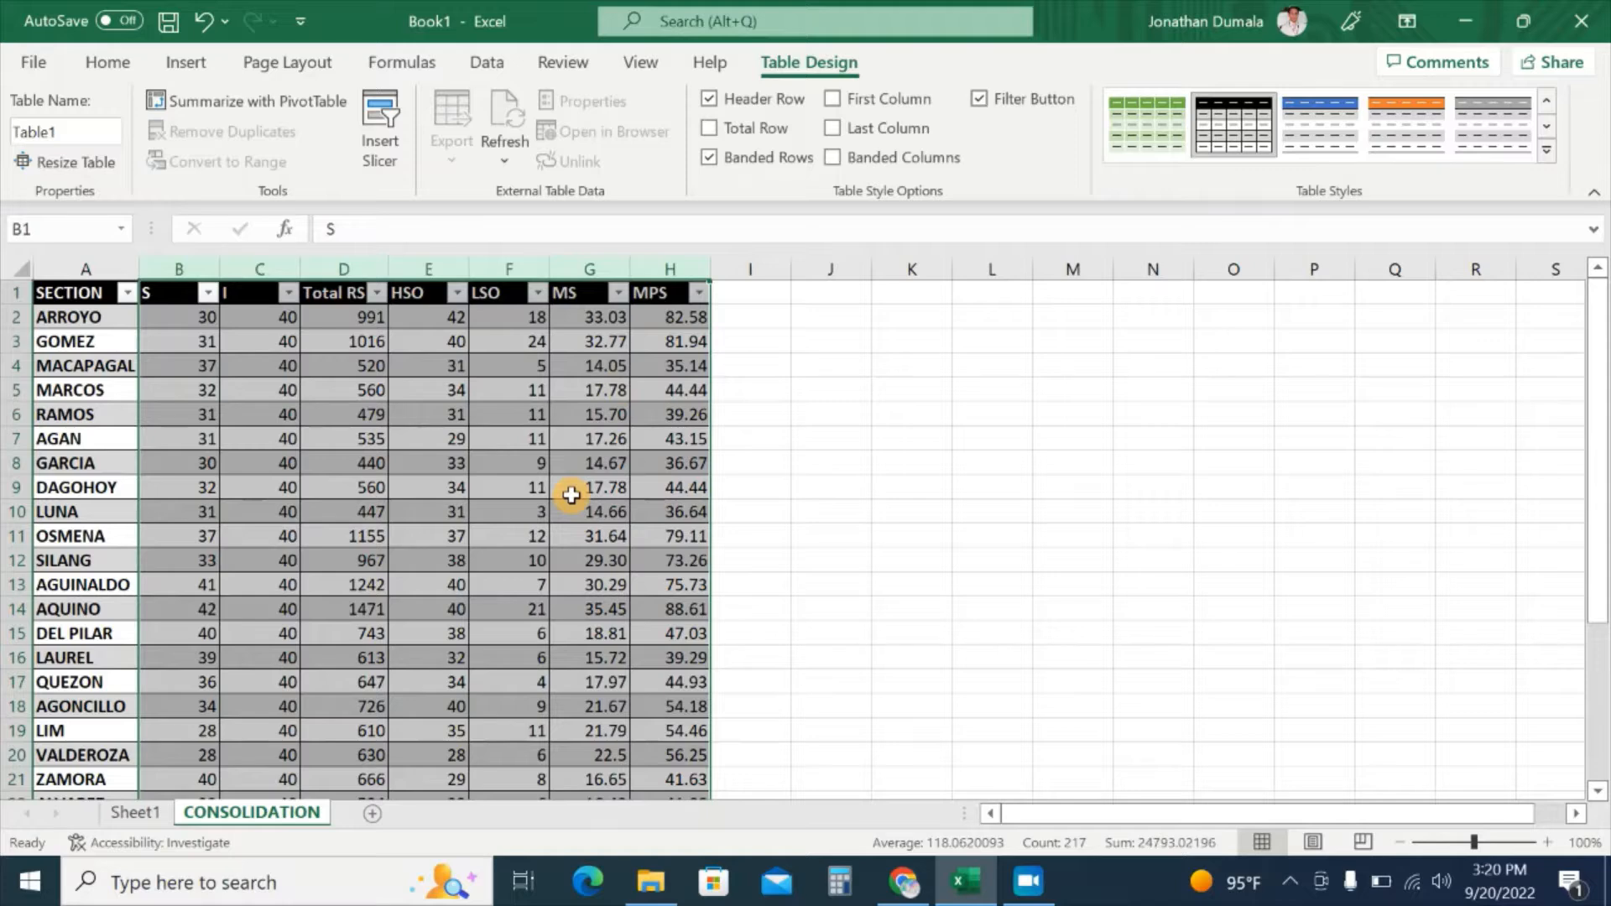
pyautogui.click(108, 66)
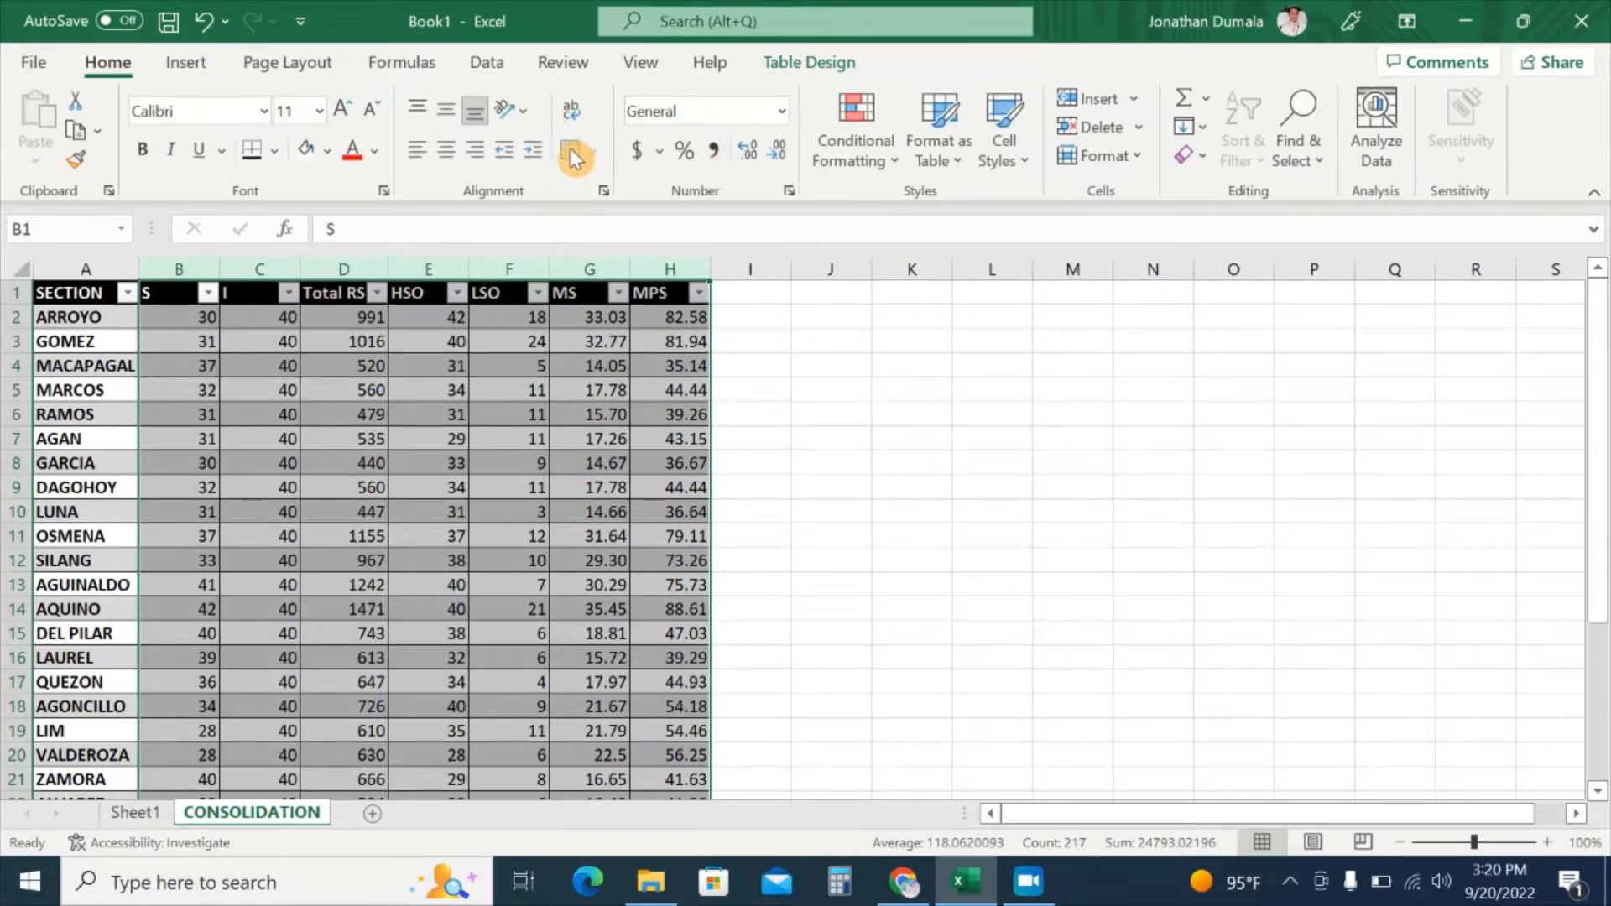
pyautogui.click(445, 157)
pyautogui.click(521, 453)
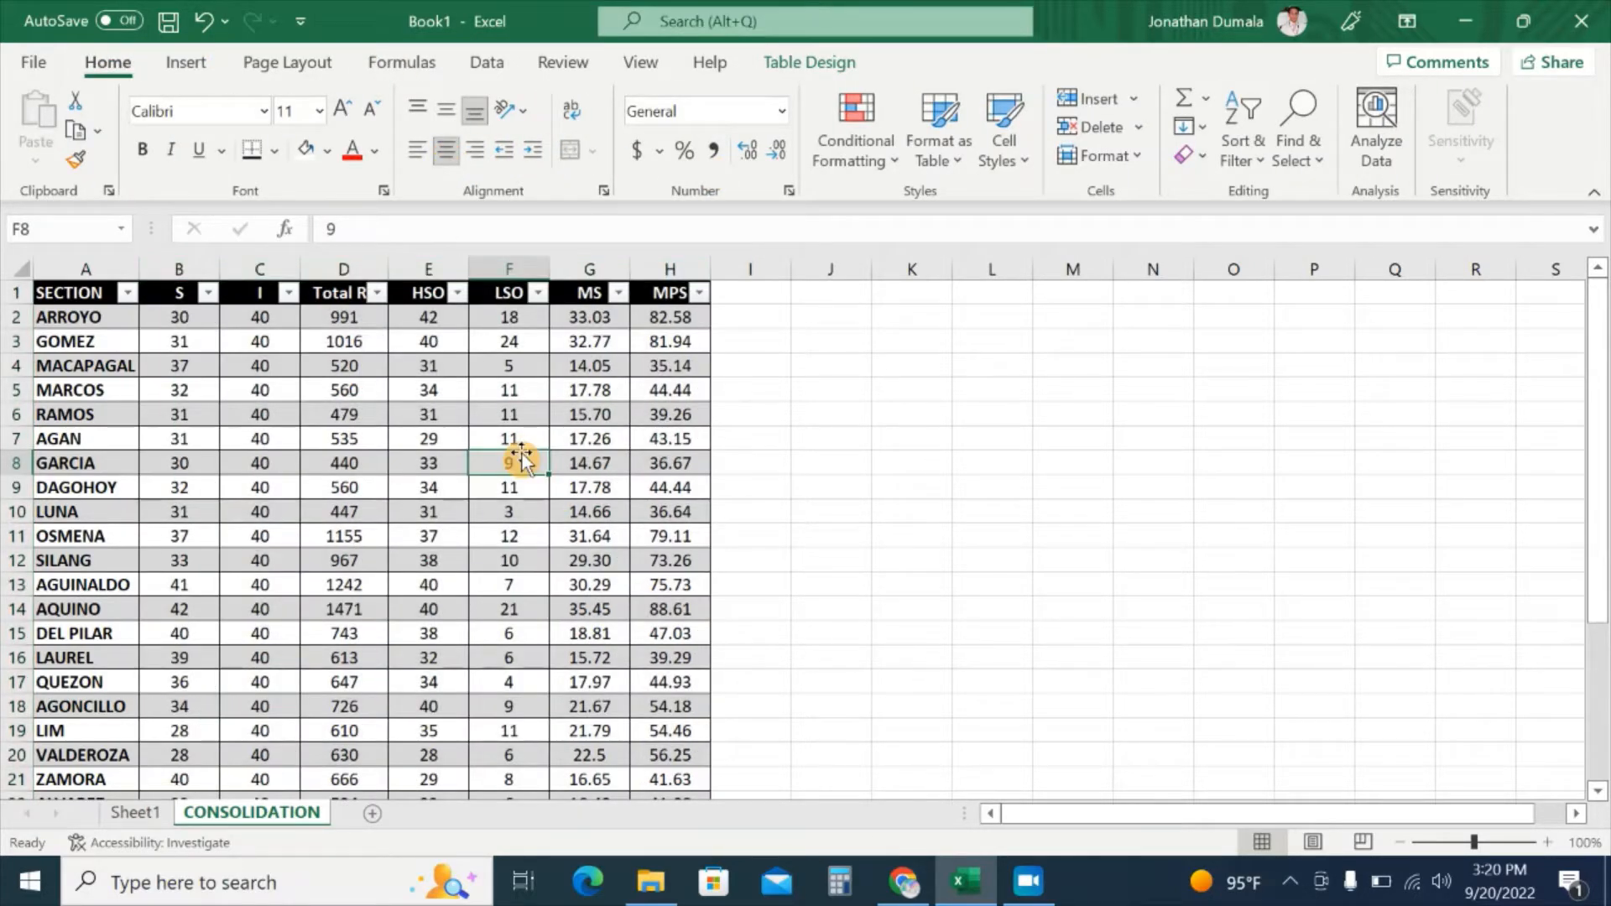
# Sort the consolidated table by the SECTION column from A to Z
pyautogui.scroll(-5, 521, 451)
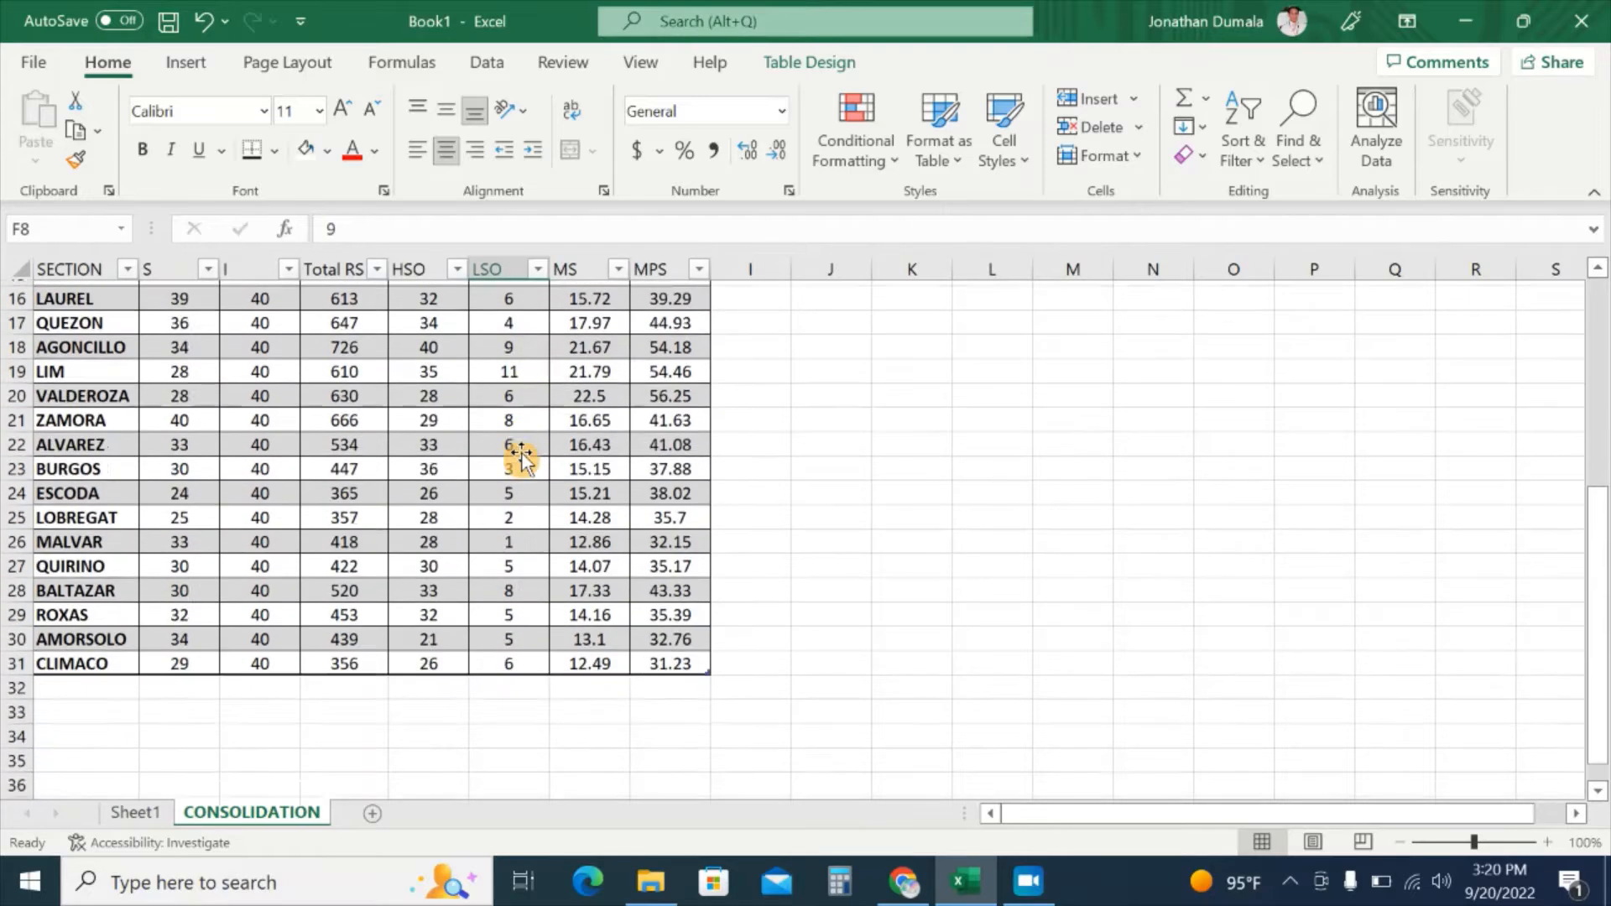
pyautogui.scroll(5, 521, 451)
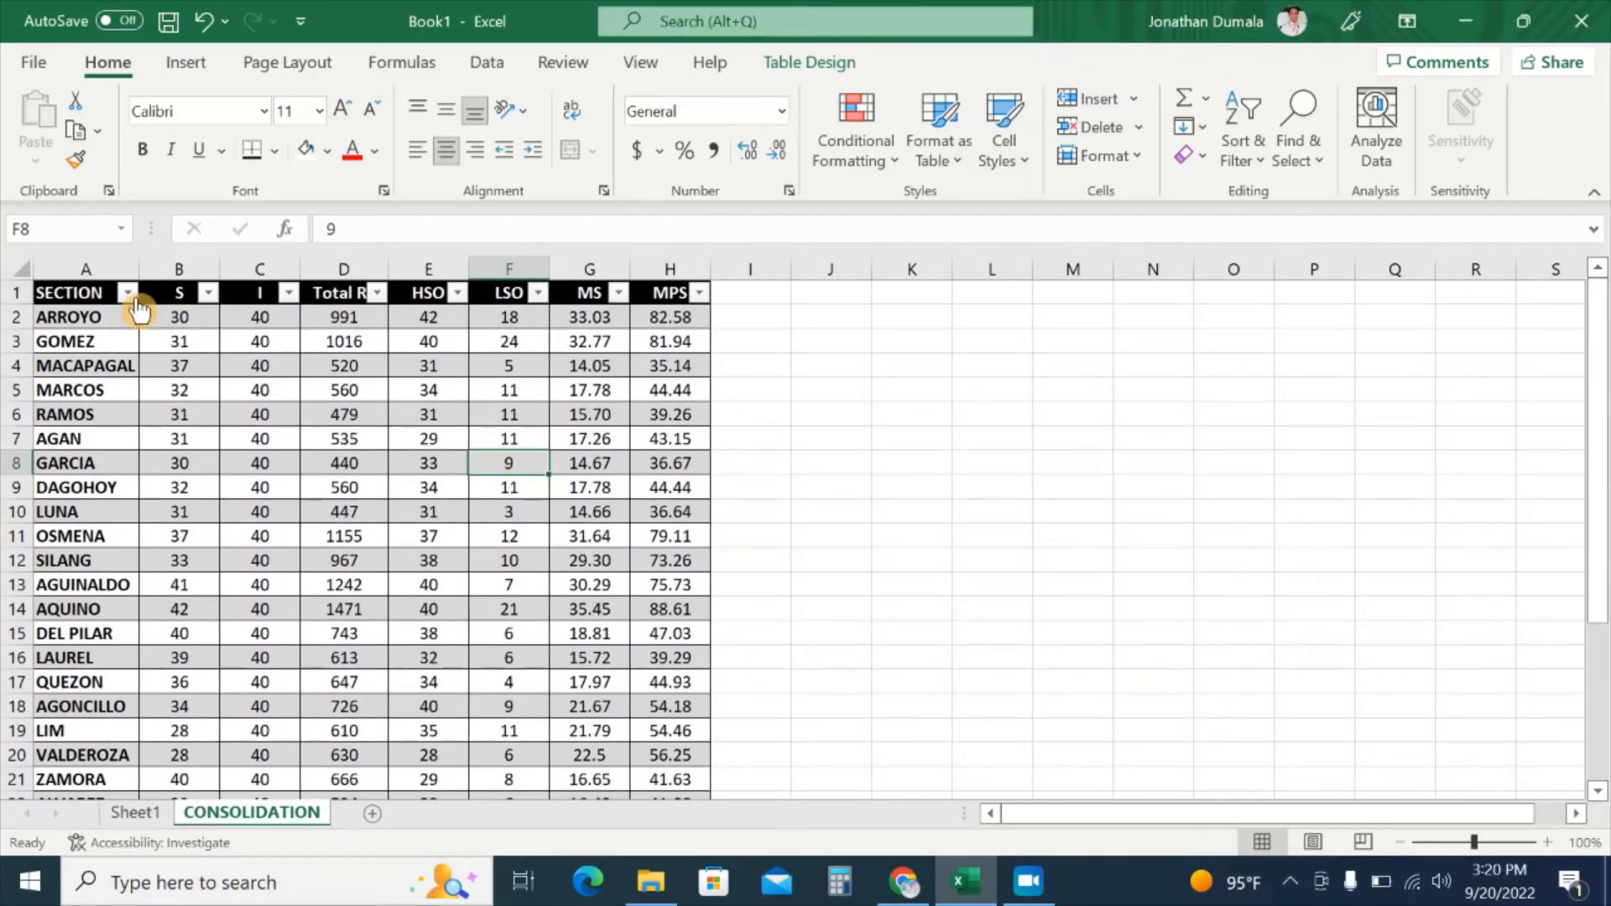
pyautogui.click(128, 293)
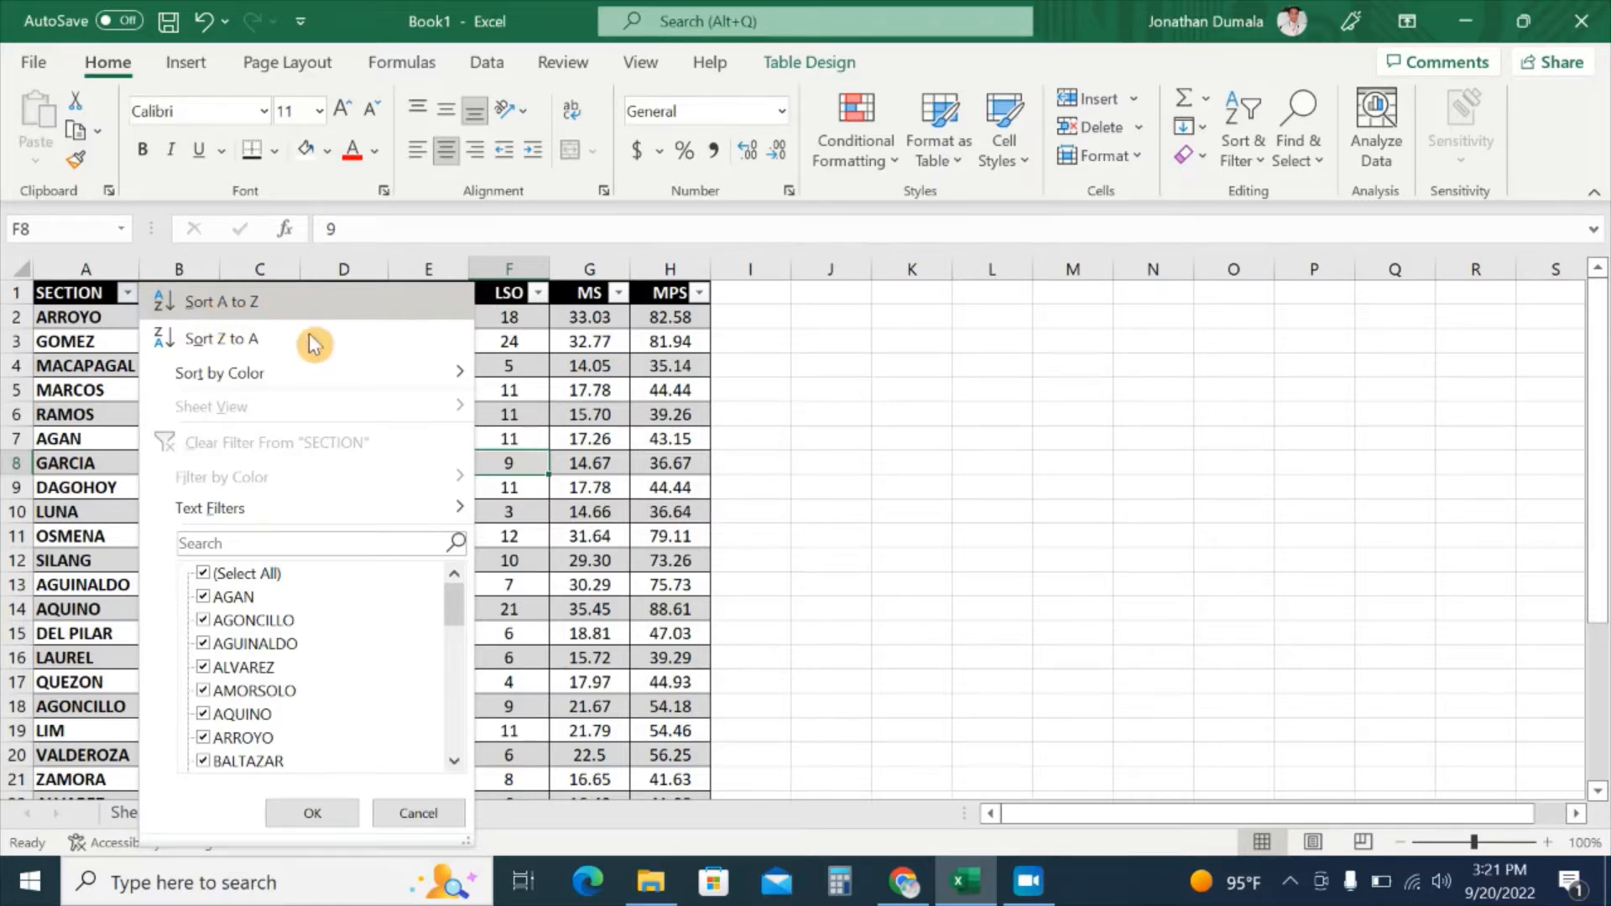
pyautogui.scroll(-10, 270, 674)
pyautogui.scroll(10, 270, 674)
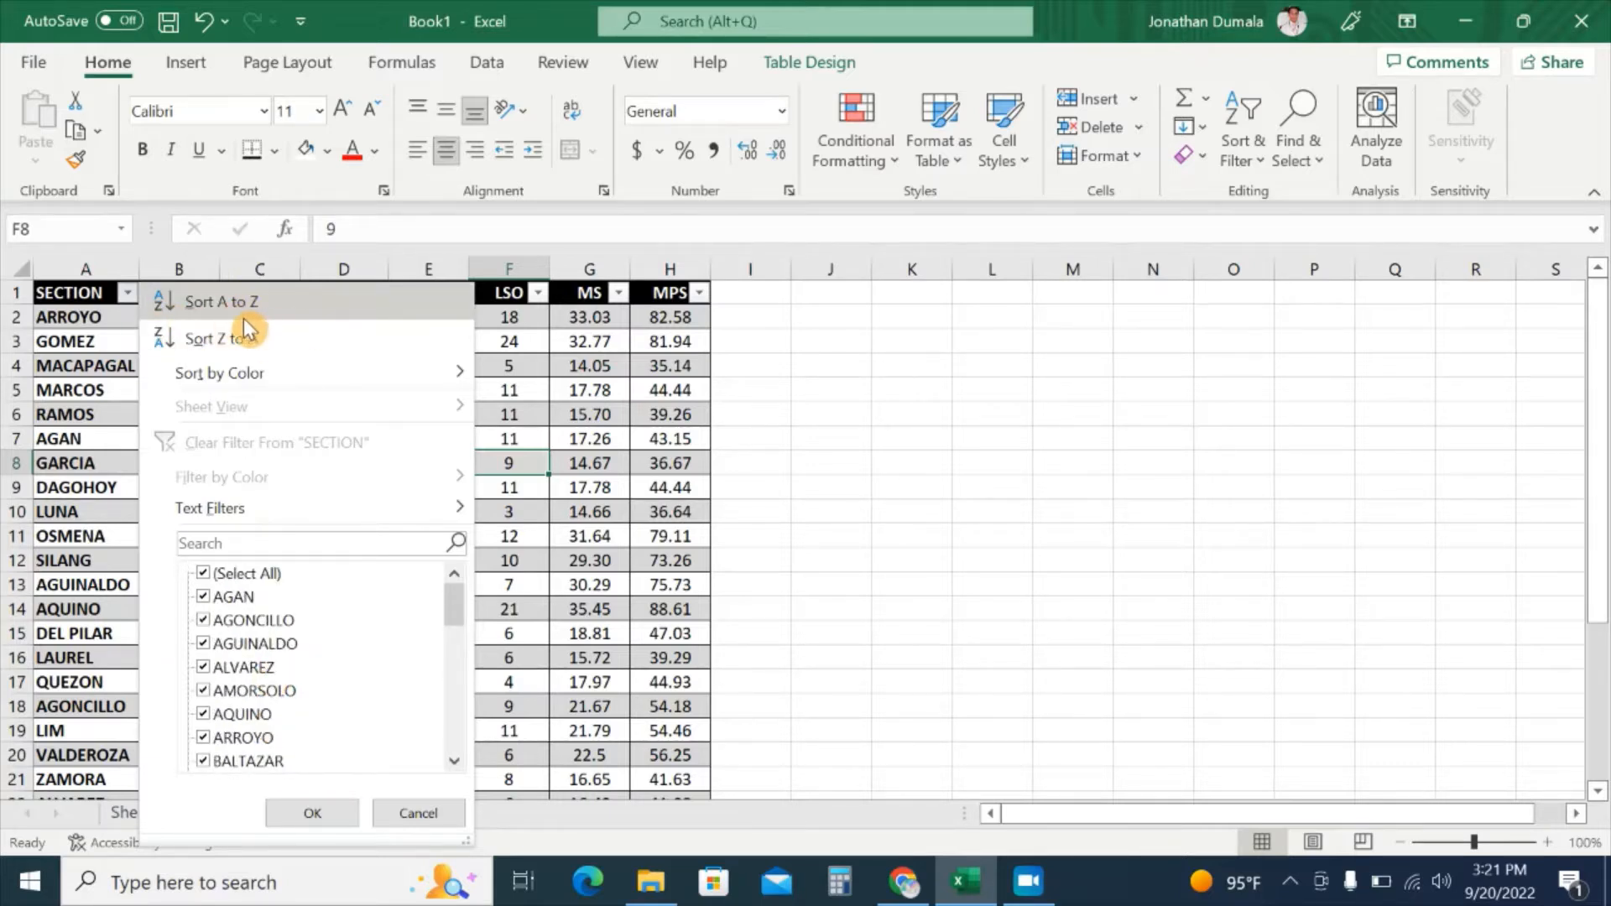
pyautogui.click(277, 316)
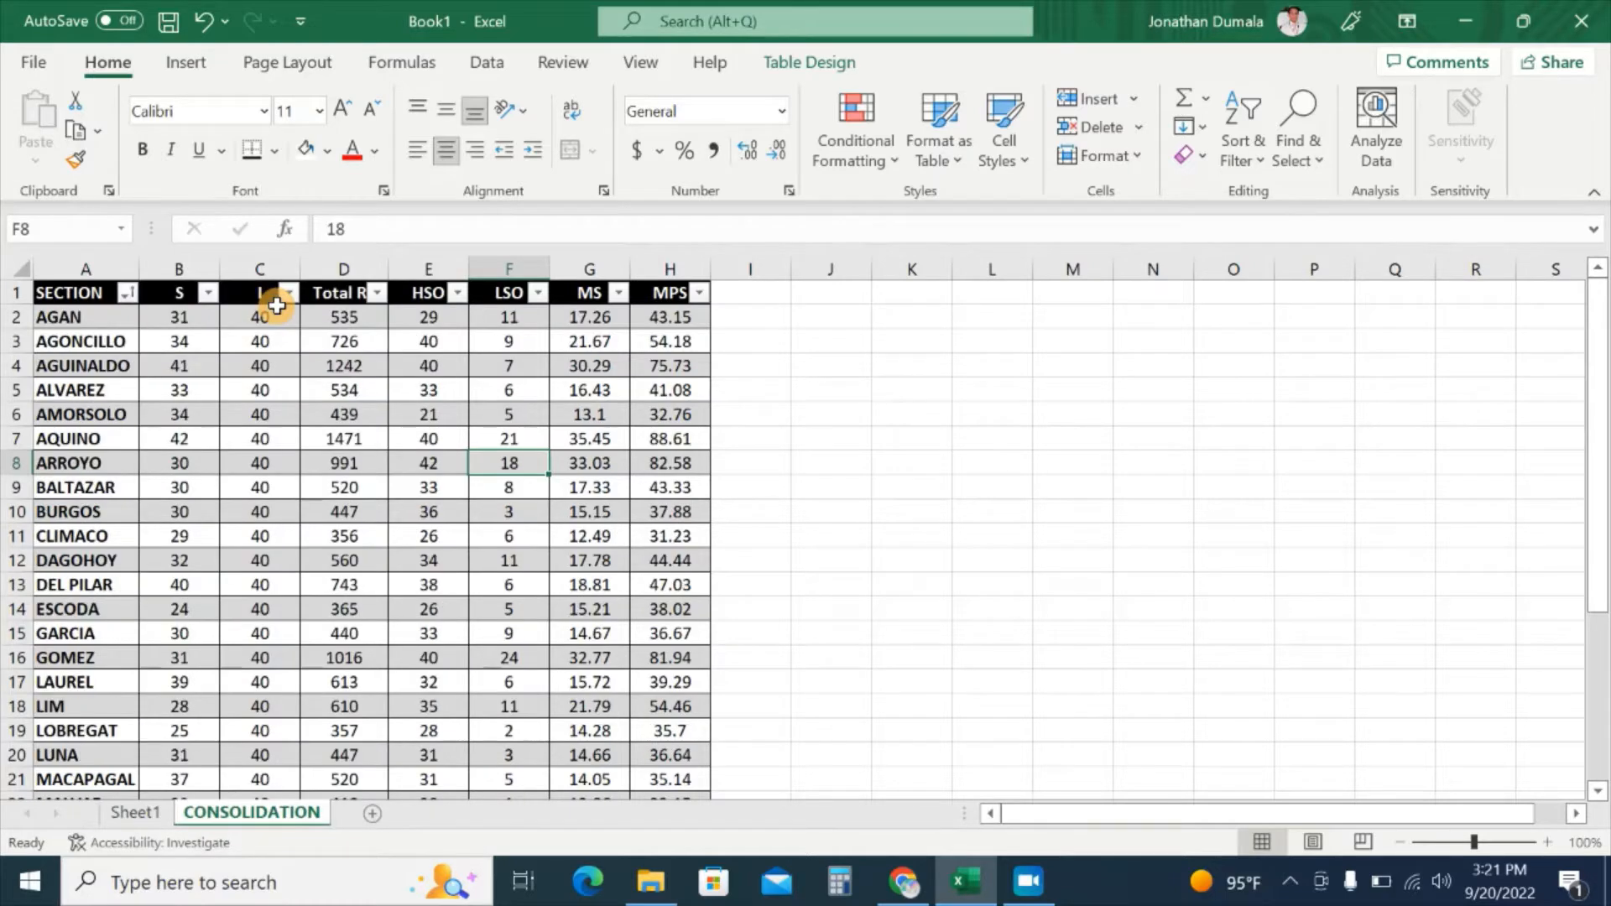
pyautogui.click(120, 528)
pyautogui.scroll(-7, 120, 528)
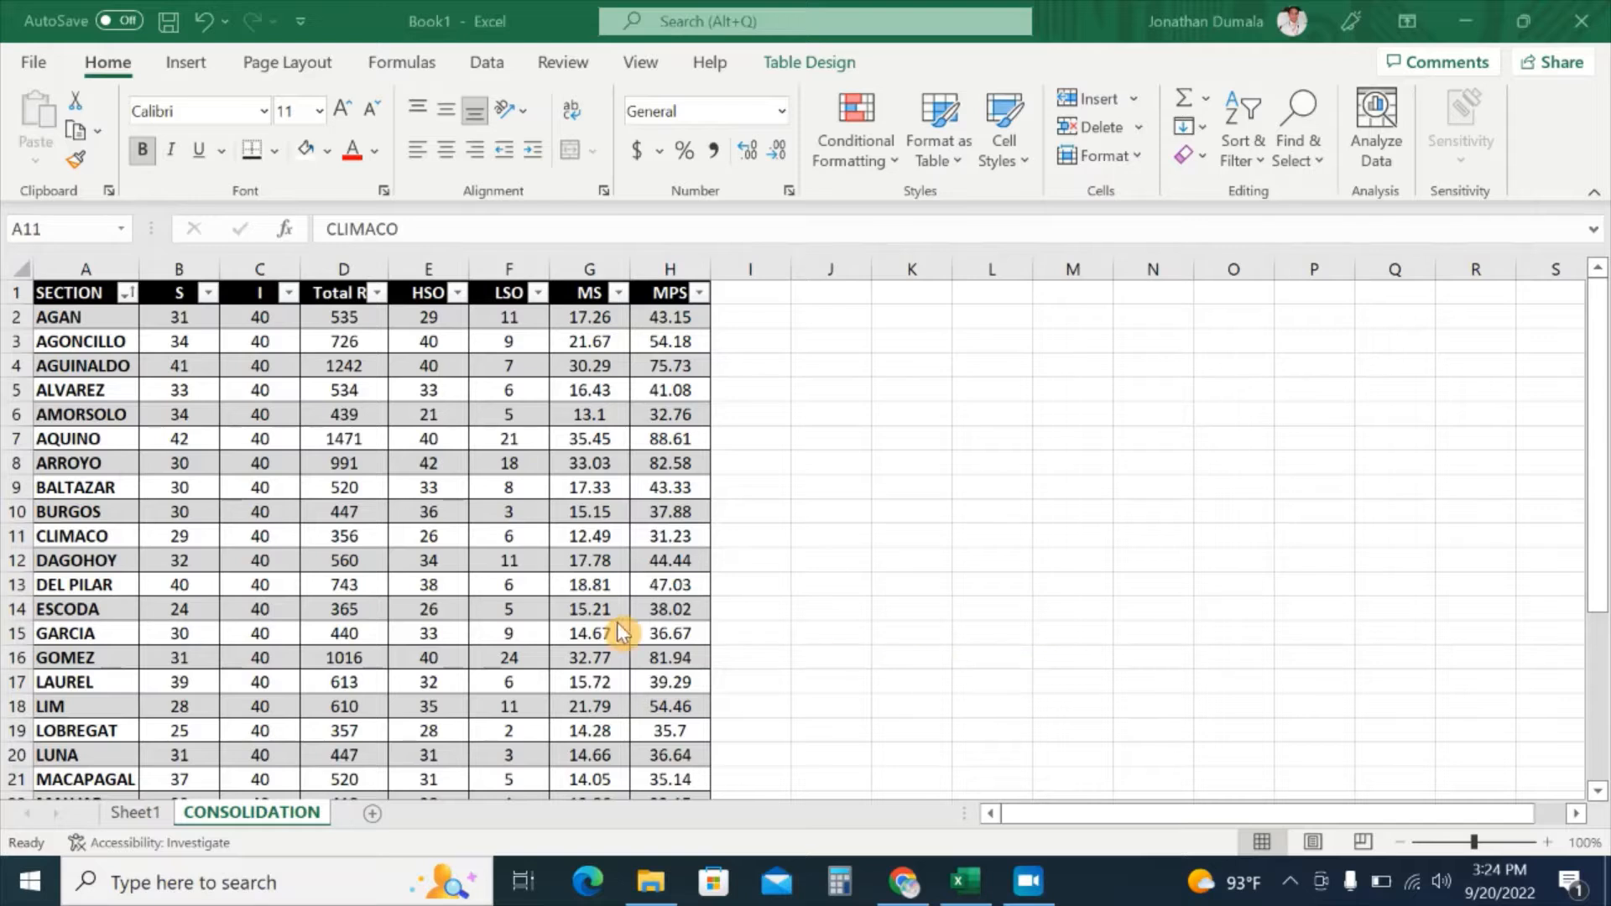
# Compare the AGAN section's row, up to its MPS, on the CONSOLIDATION sheet with its row on Sheet1
pyautogui.click(76, 317)
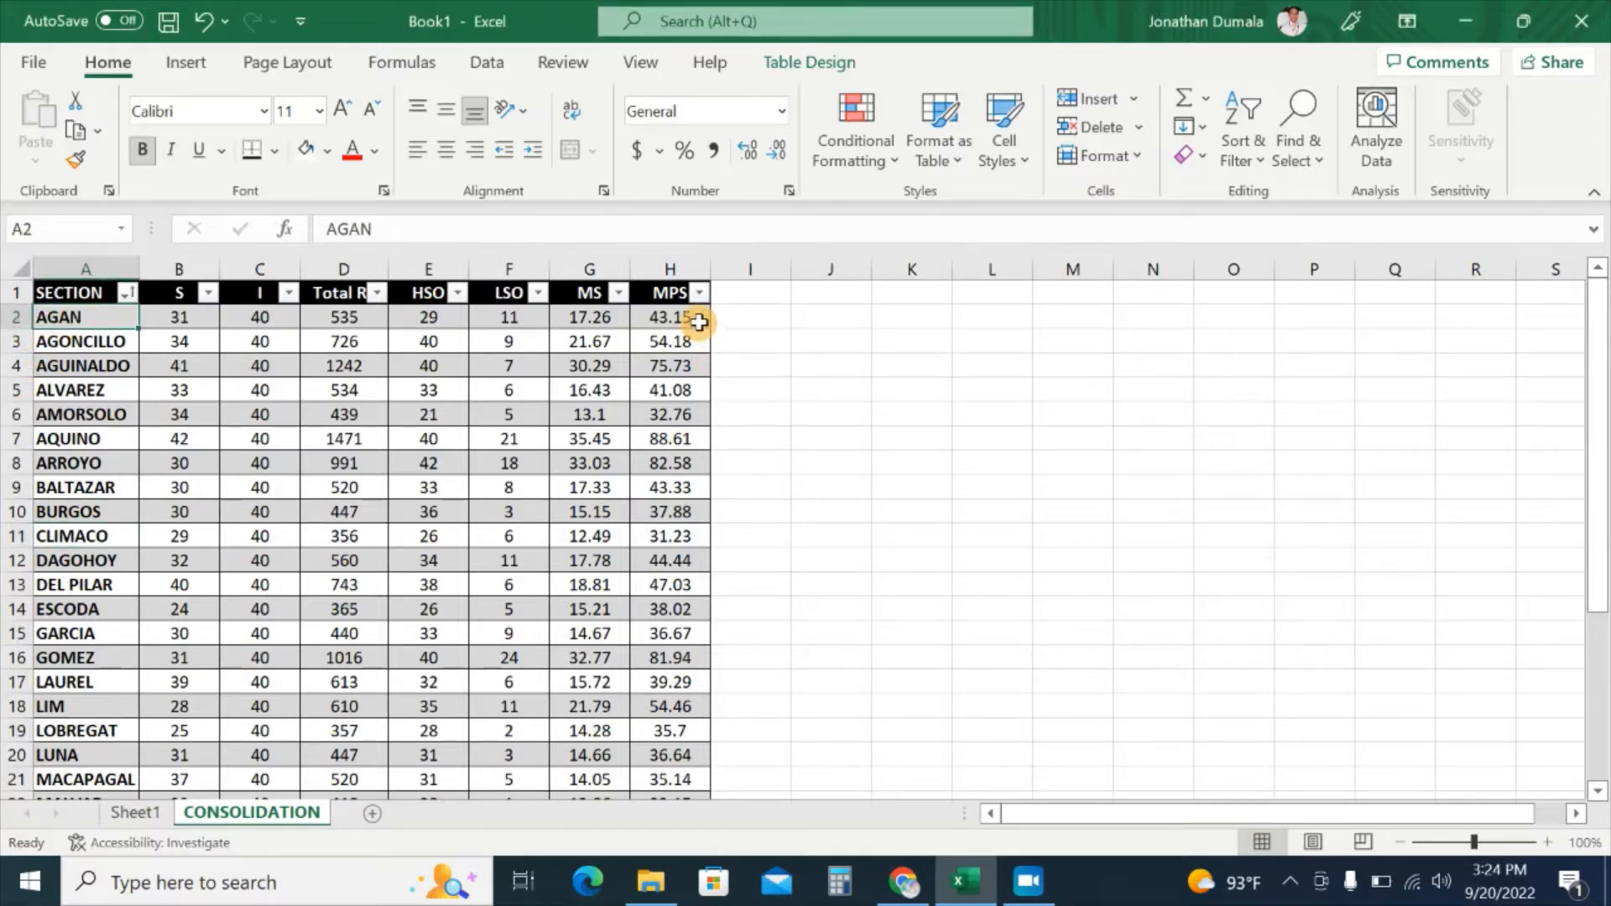
pyautogui.click(133, 815)
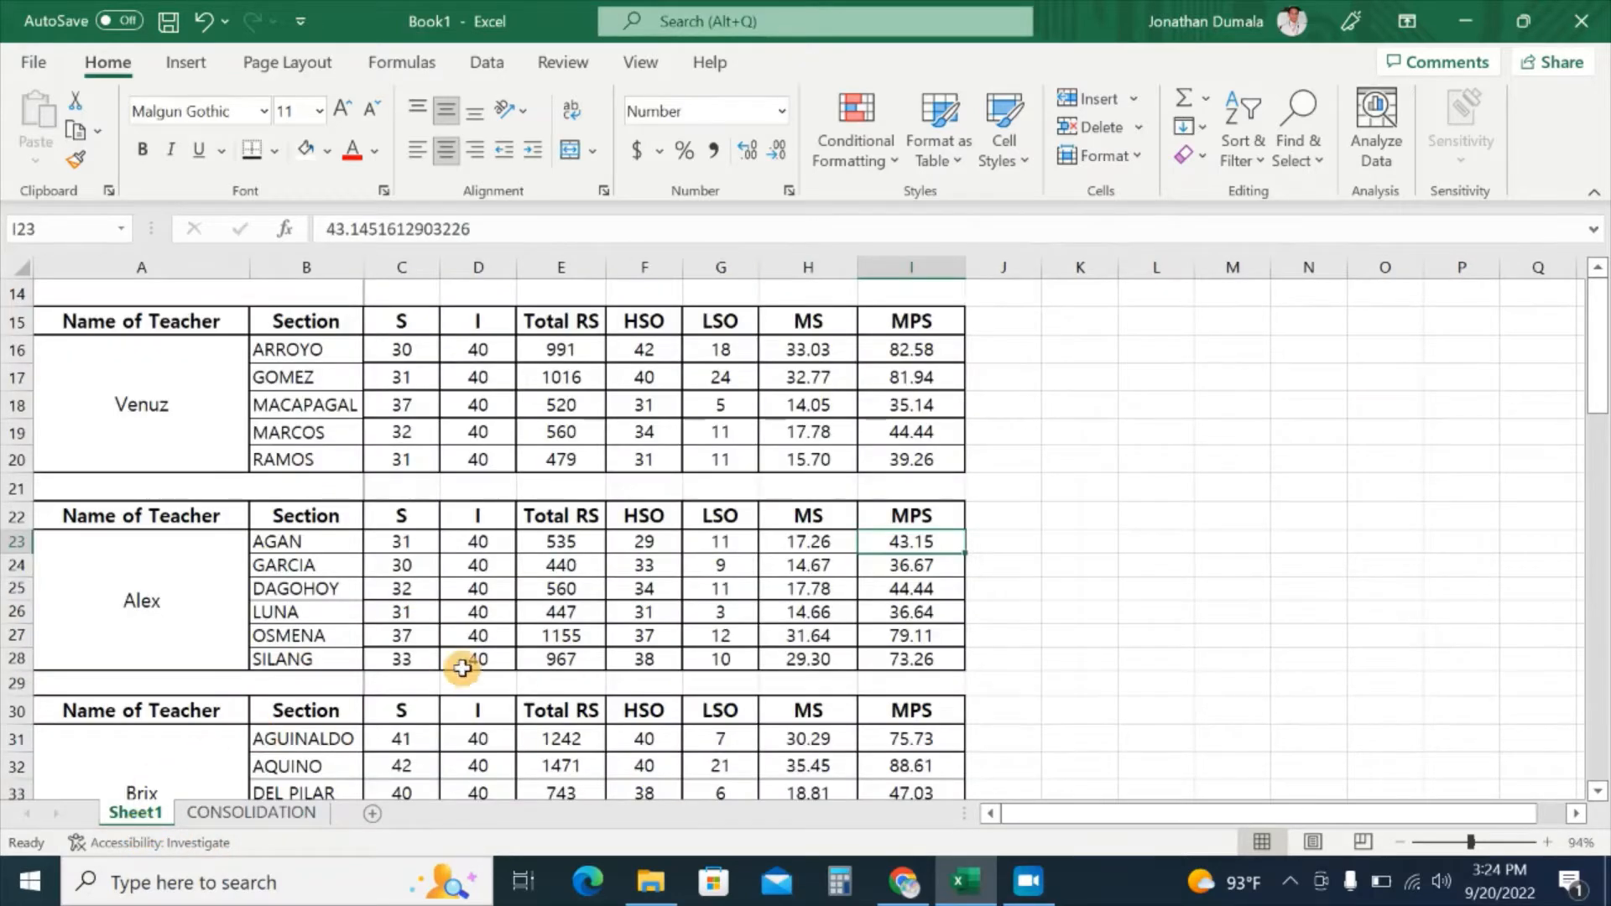
pyautogui.click(266, 552)
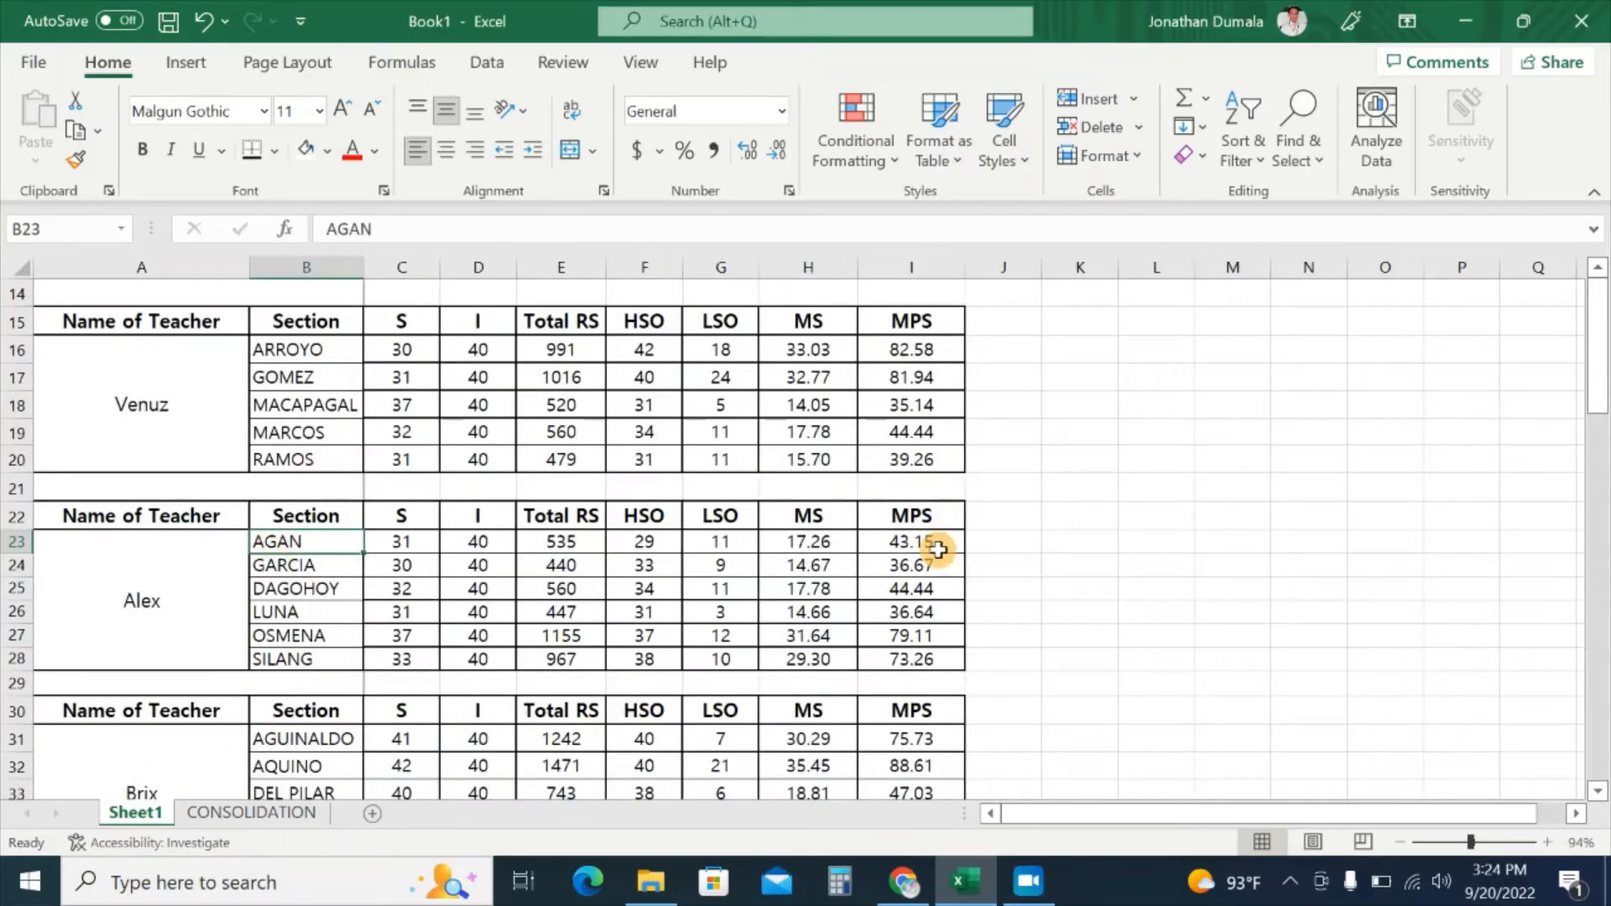
pyautogui.click(937, 550)
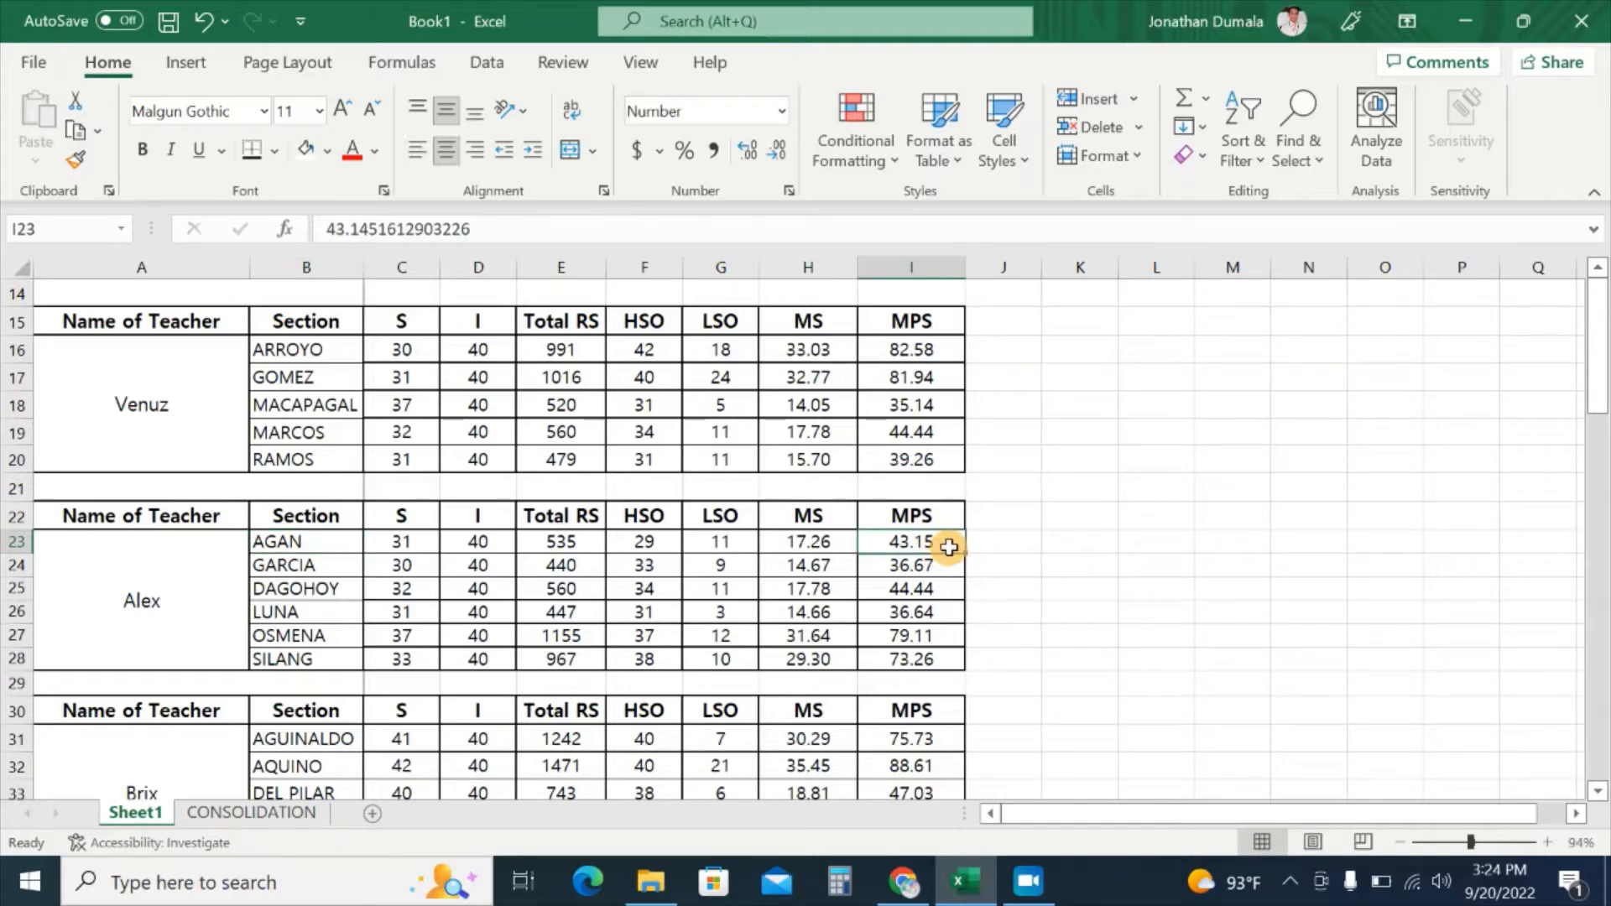
pyautogui.click(289, 814)
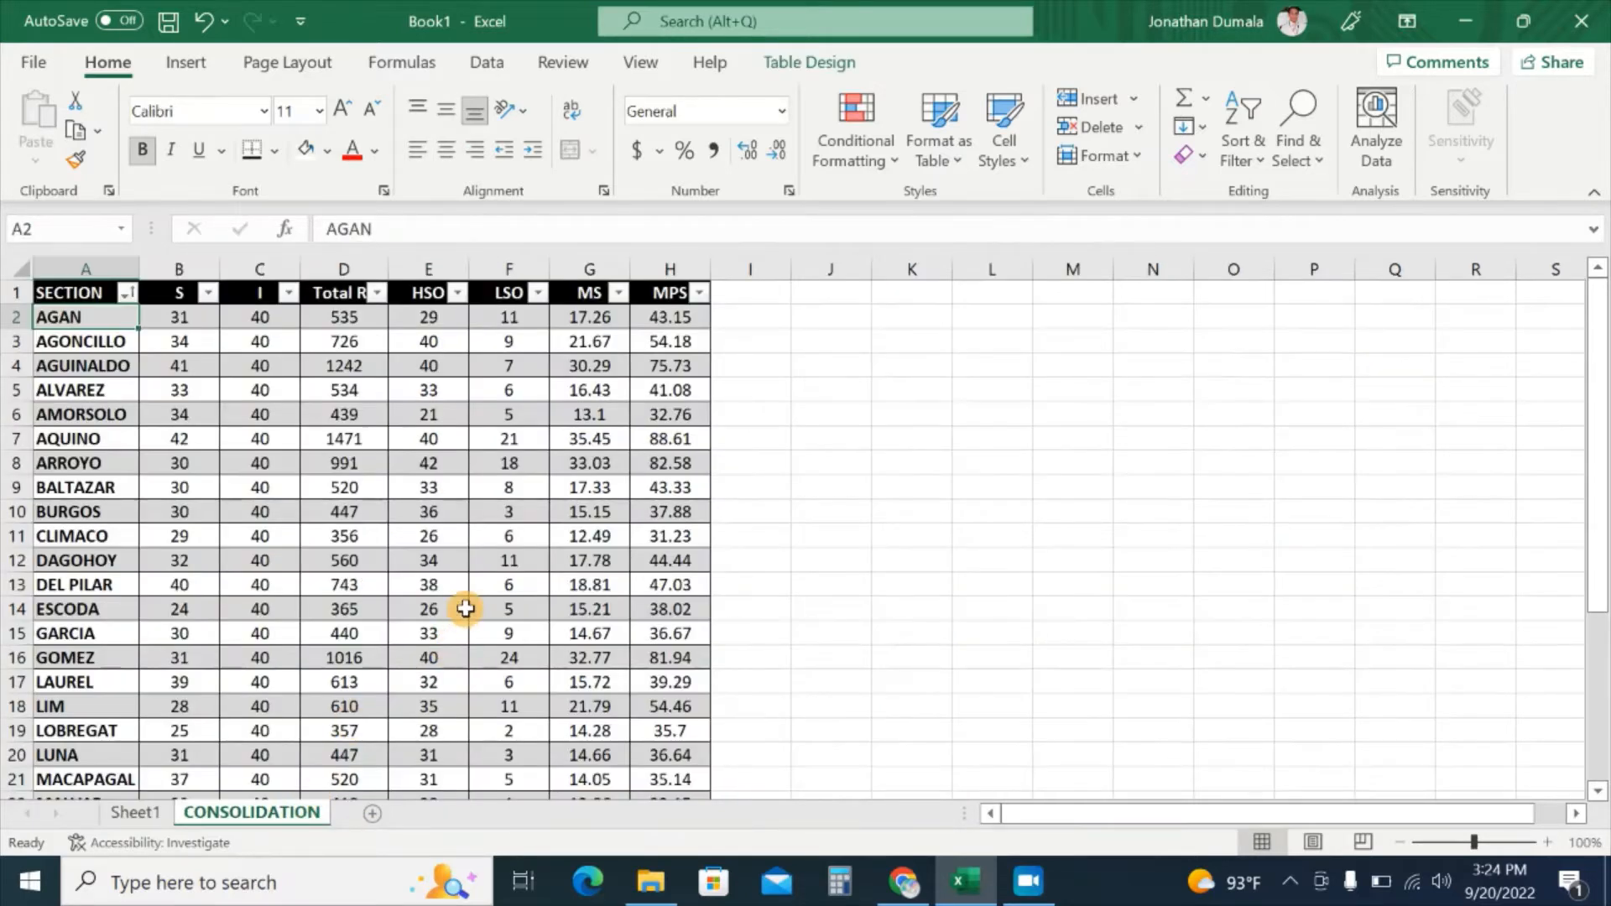
# Compare the DAGOHOY section's row, up to its MPS, on the CONSOLIDATION sheet with its row on Sheet1
pyautogui.click(53, 561)
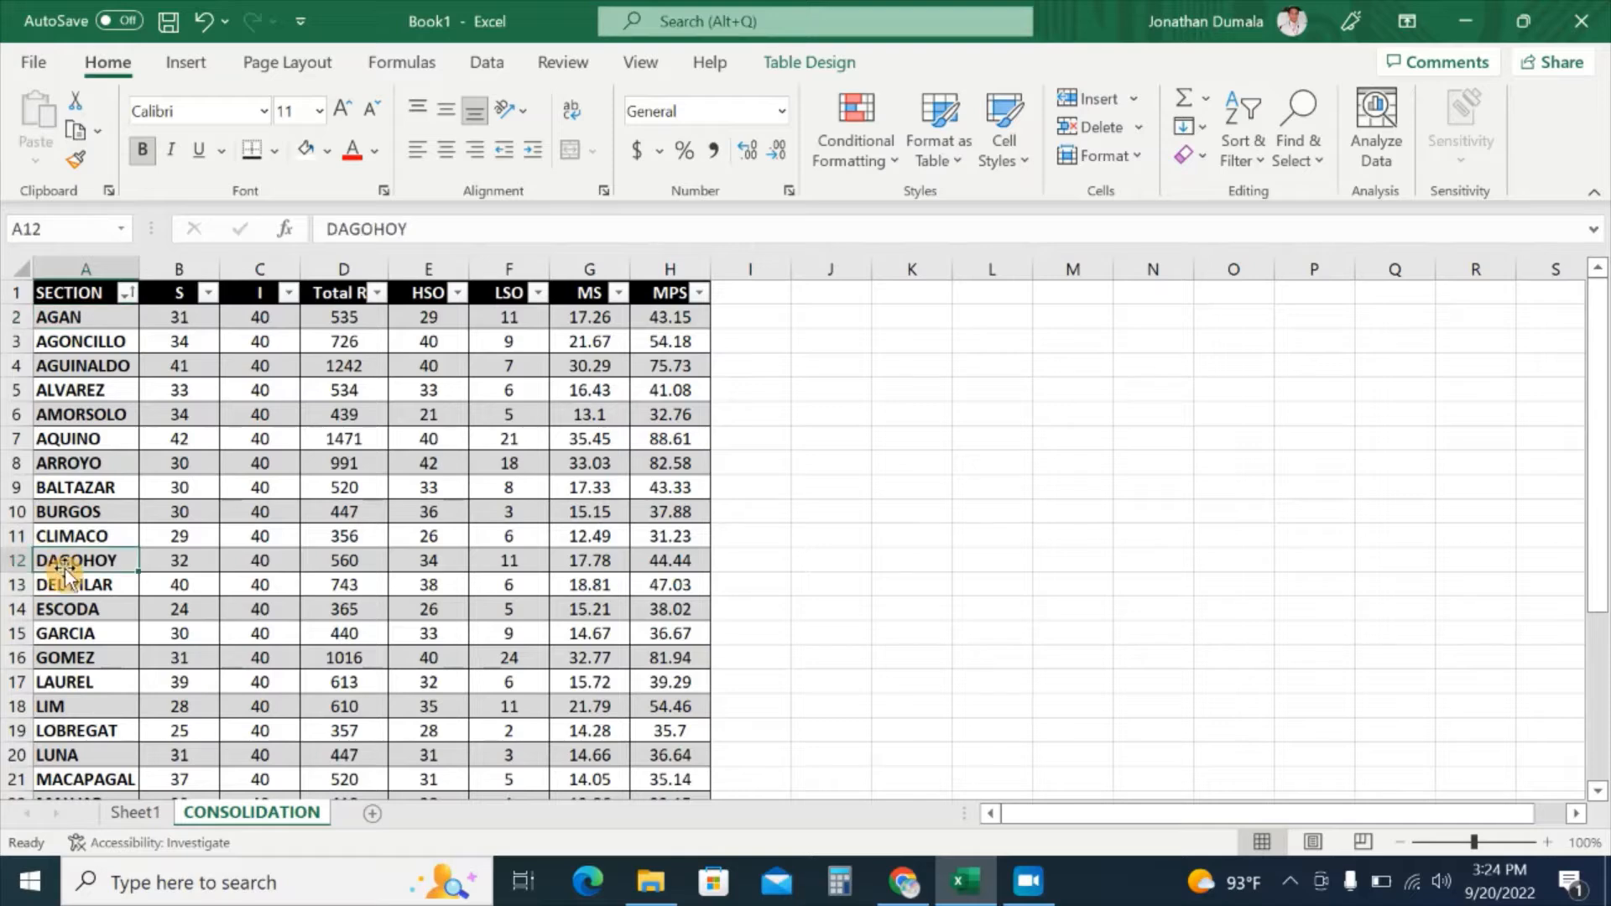
pyautogui.click(694, 563)
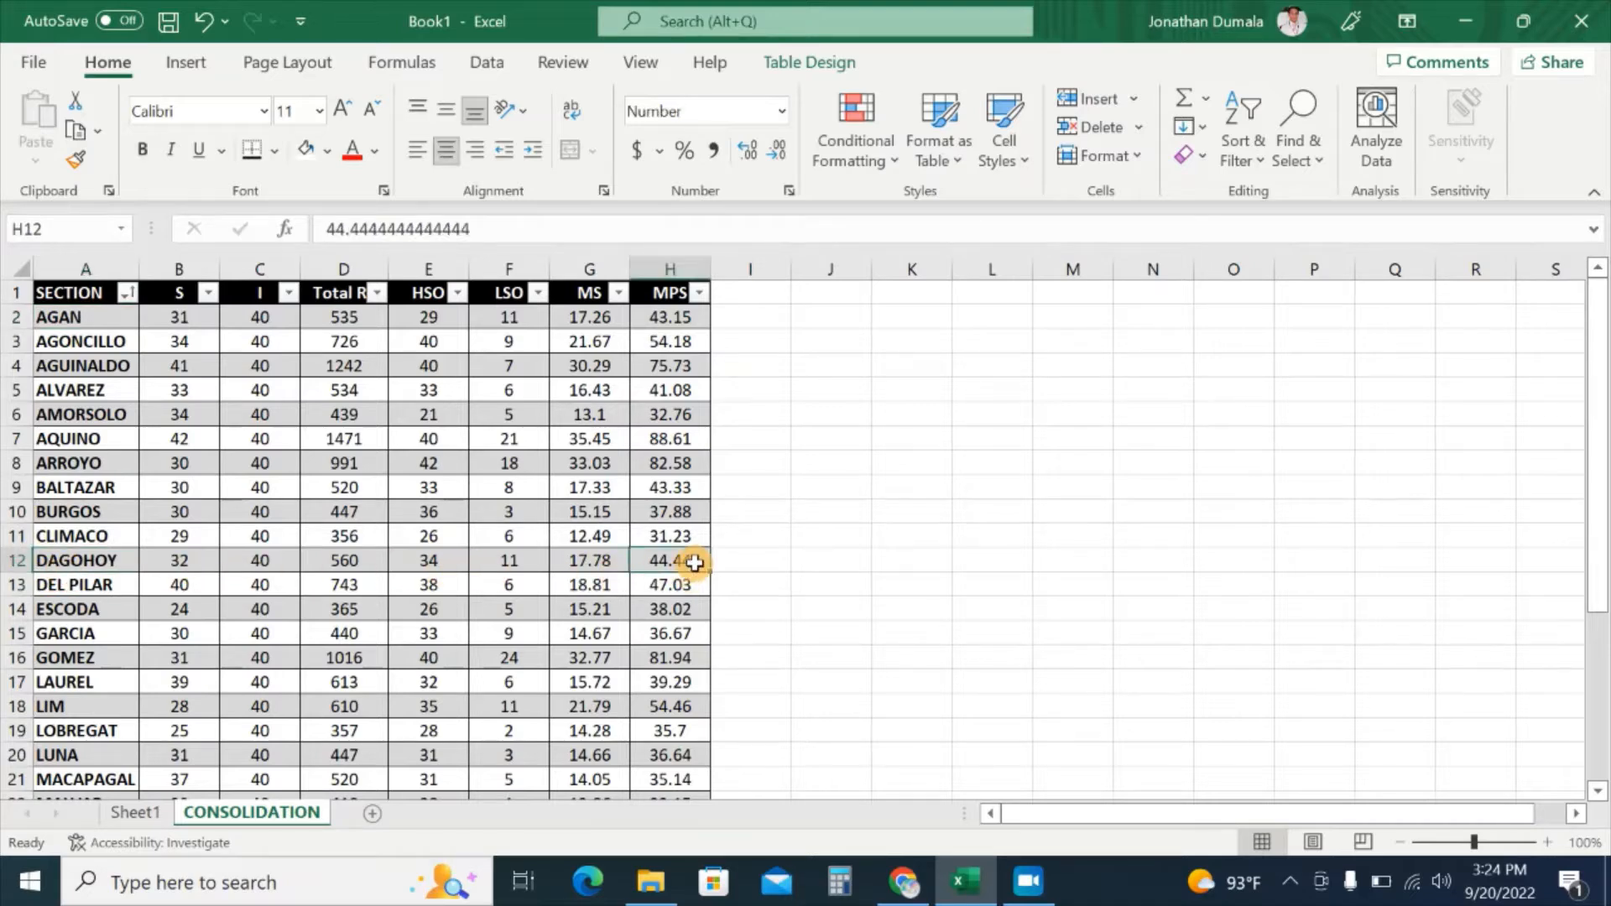
pyautogui.click(151, 807)
pyautogui.scroll(-3, 423, 636)
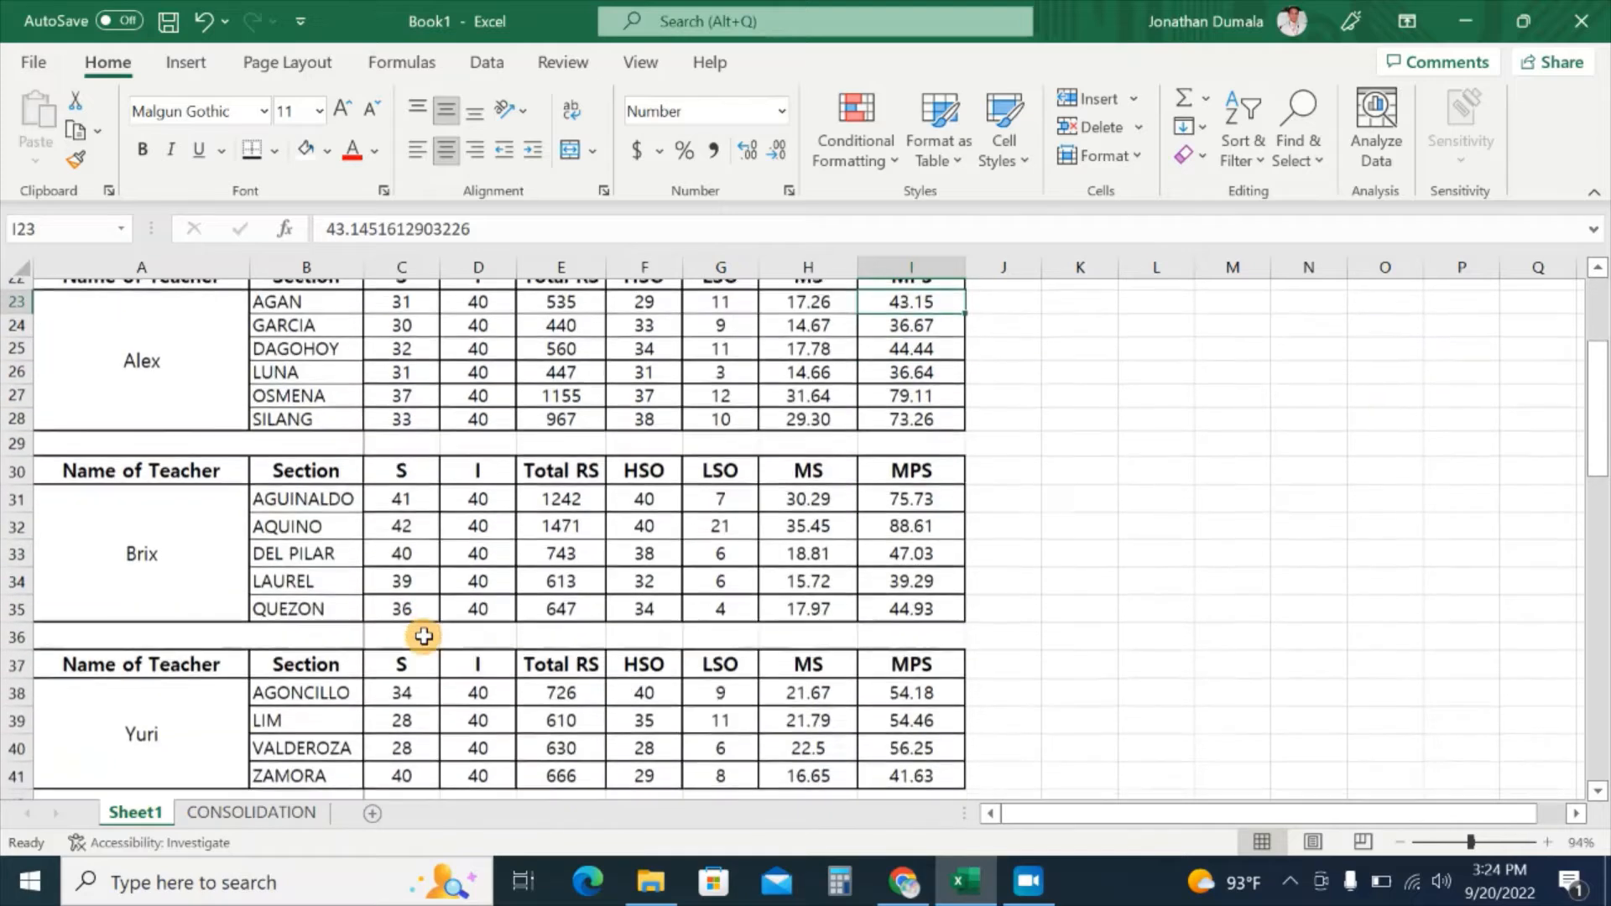
pyautogui.scroll(2, 425, 640)
pyautogui.click(319, 502)
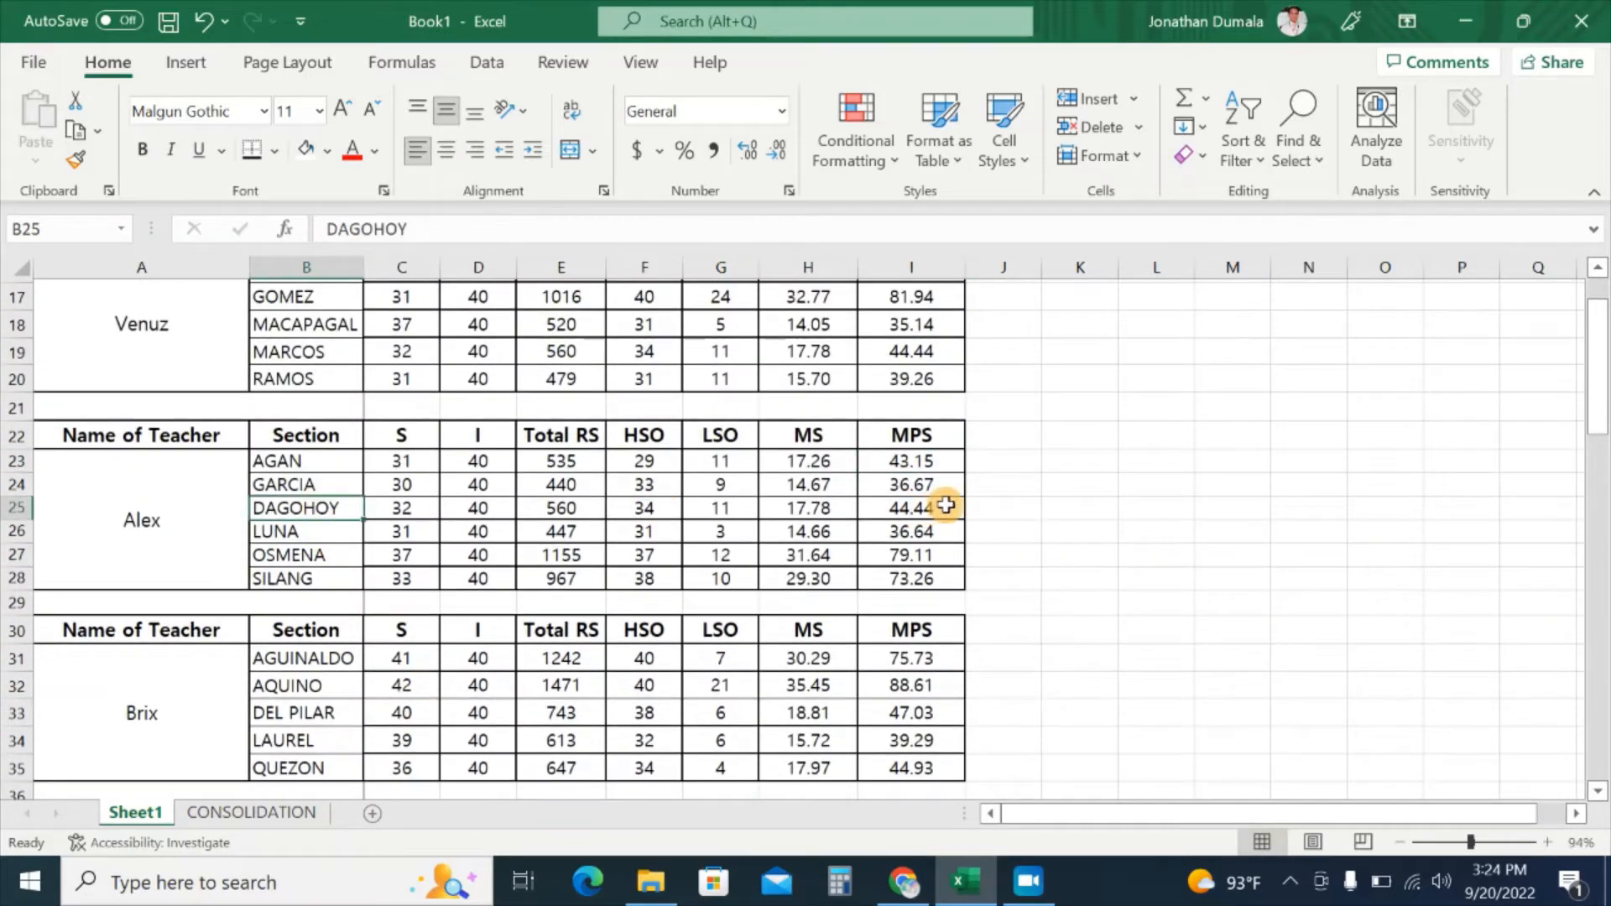
pyautogui.click(947, 504)
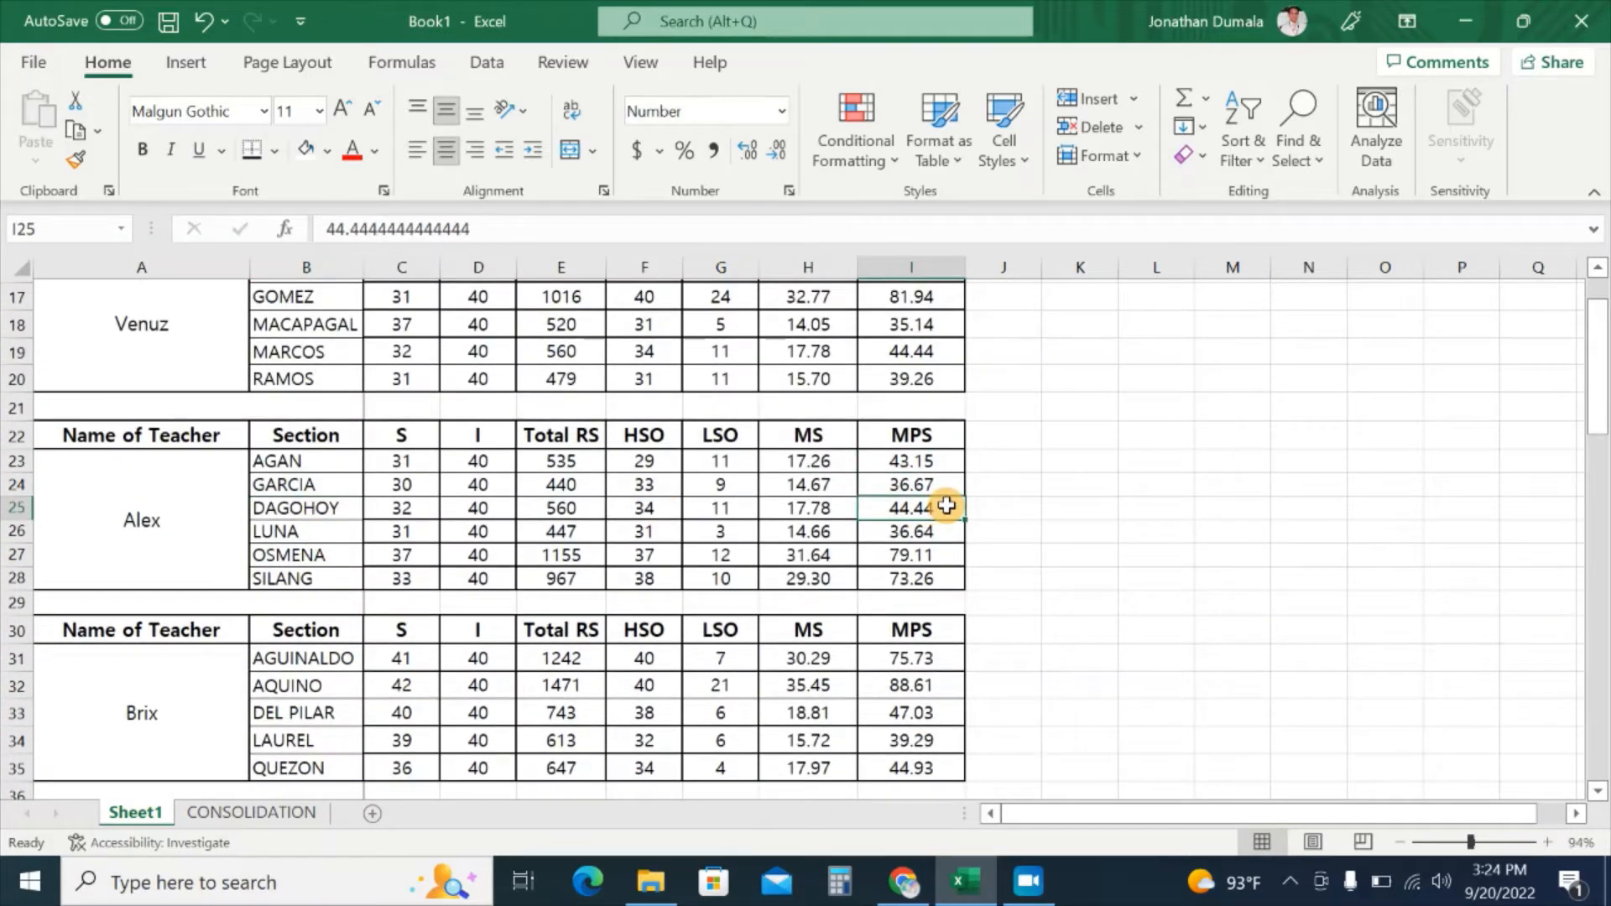
# Compare the ZAMORA section's row, up to its MPS, on the CONSOLIDATION sheet with its row on Sheet1, and return to the consolidated table
pyautogui.click(267, 812)
pyautogui.scroll(-1, 328, 705)
pyautogui.scroll(-5, 327, 705)
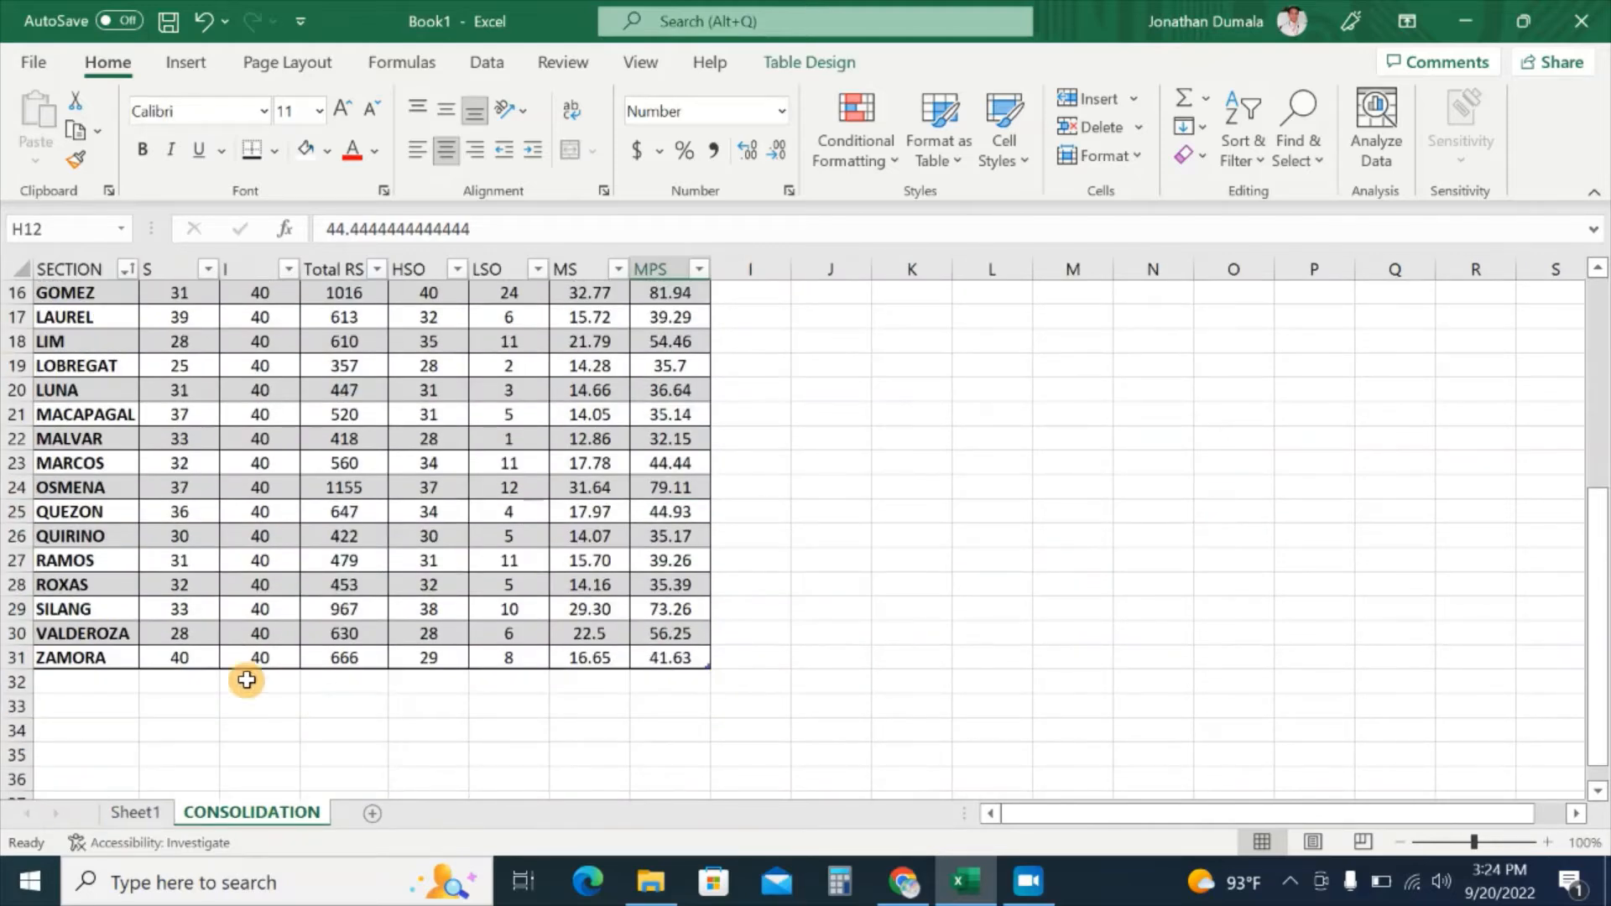
pyautogui.click(66, 663)
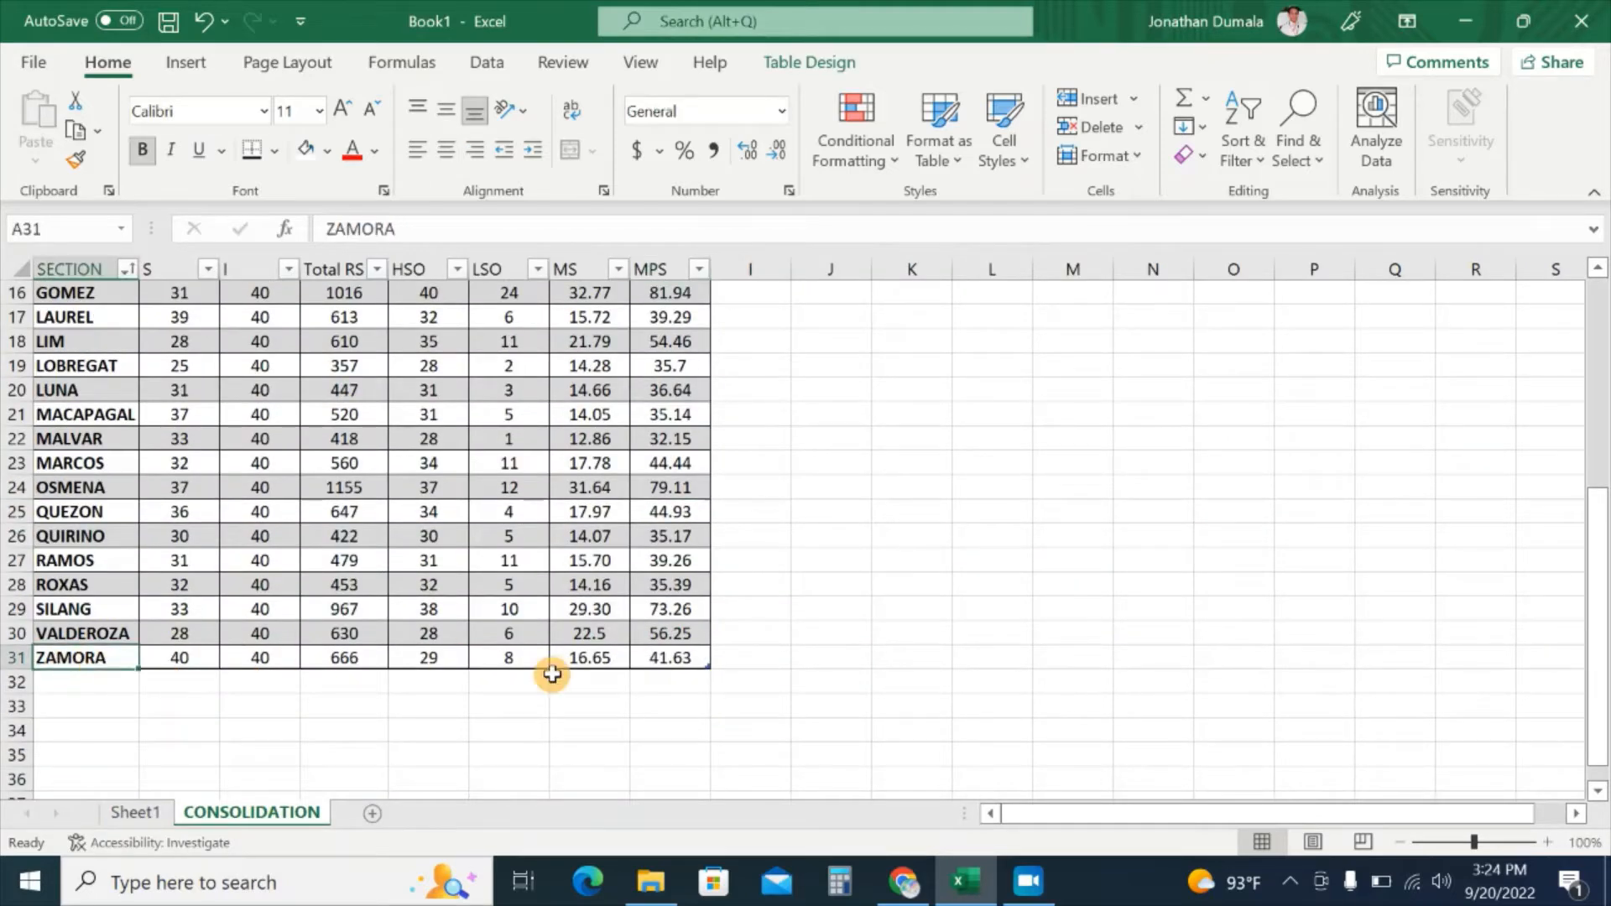
pyautogui.click(672, 661)
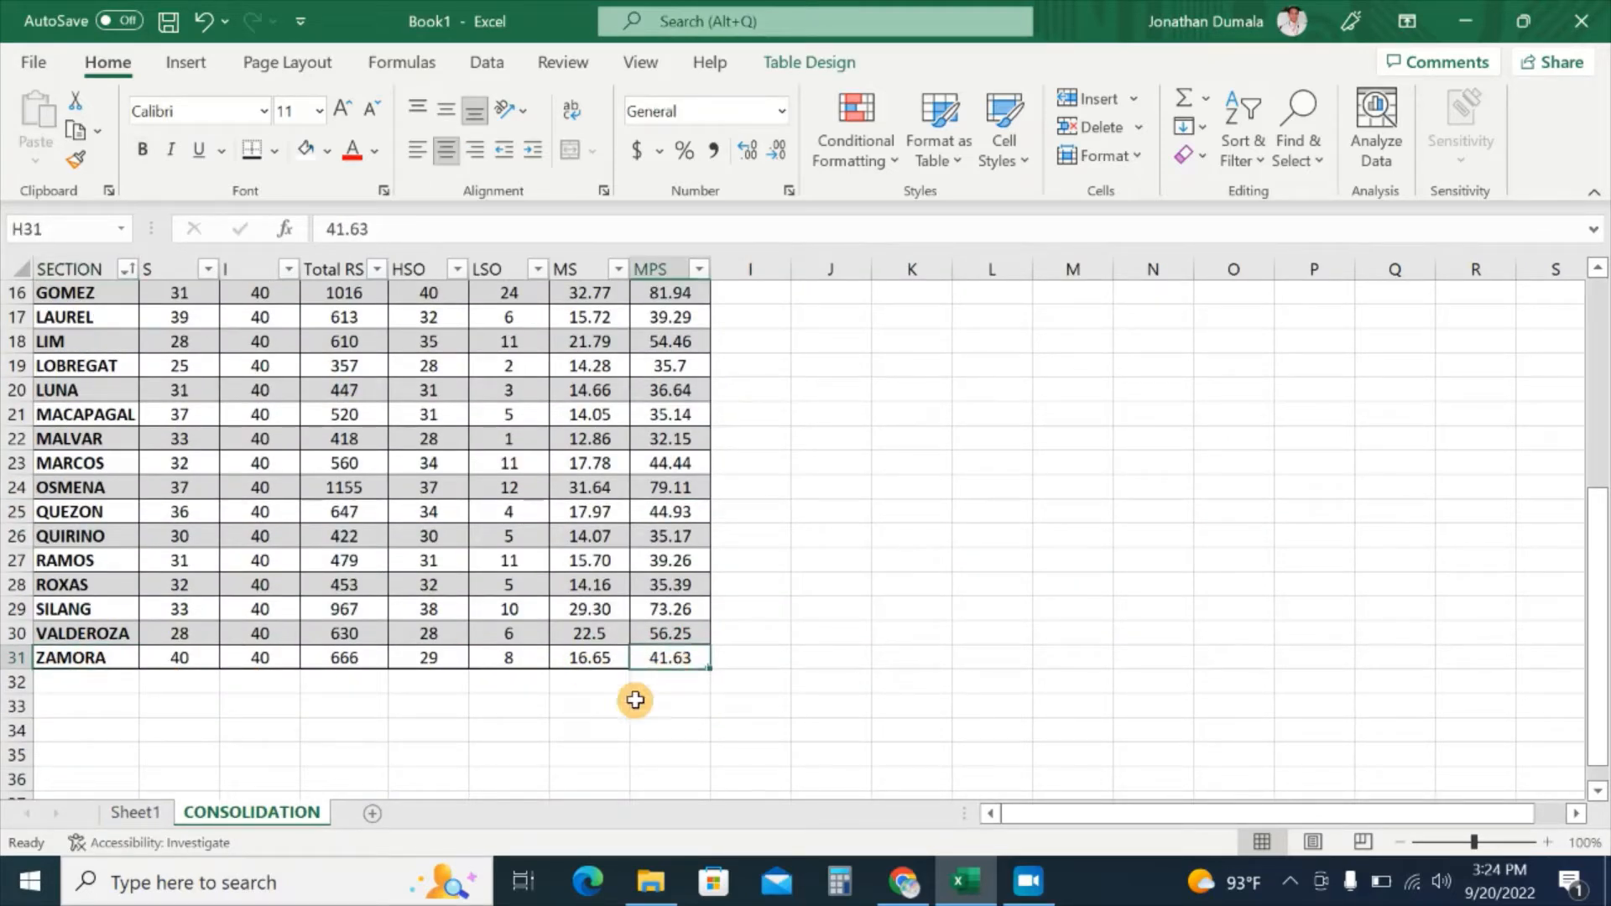
pyautogui.click(133, 814)
pyautogui.scroll(-3, 412, 735)
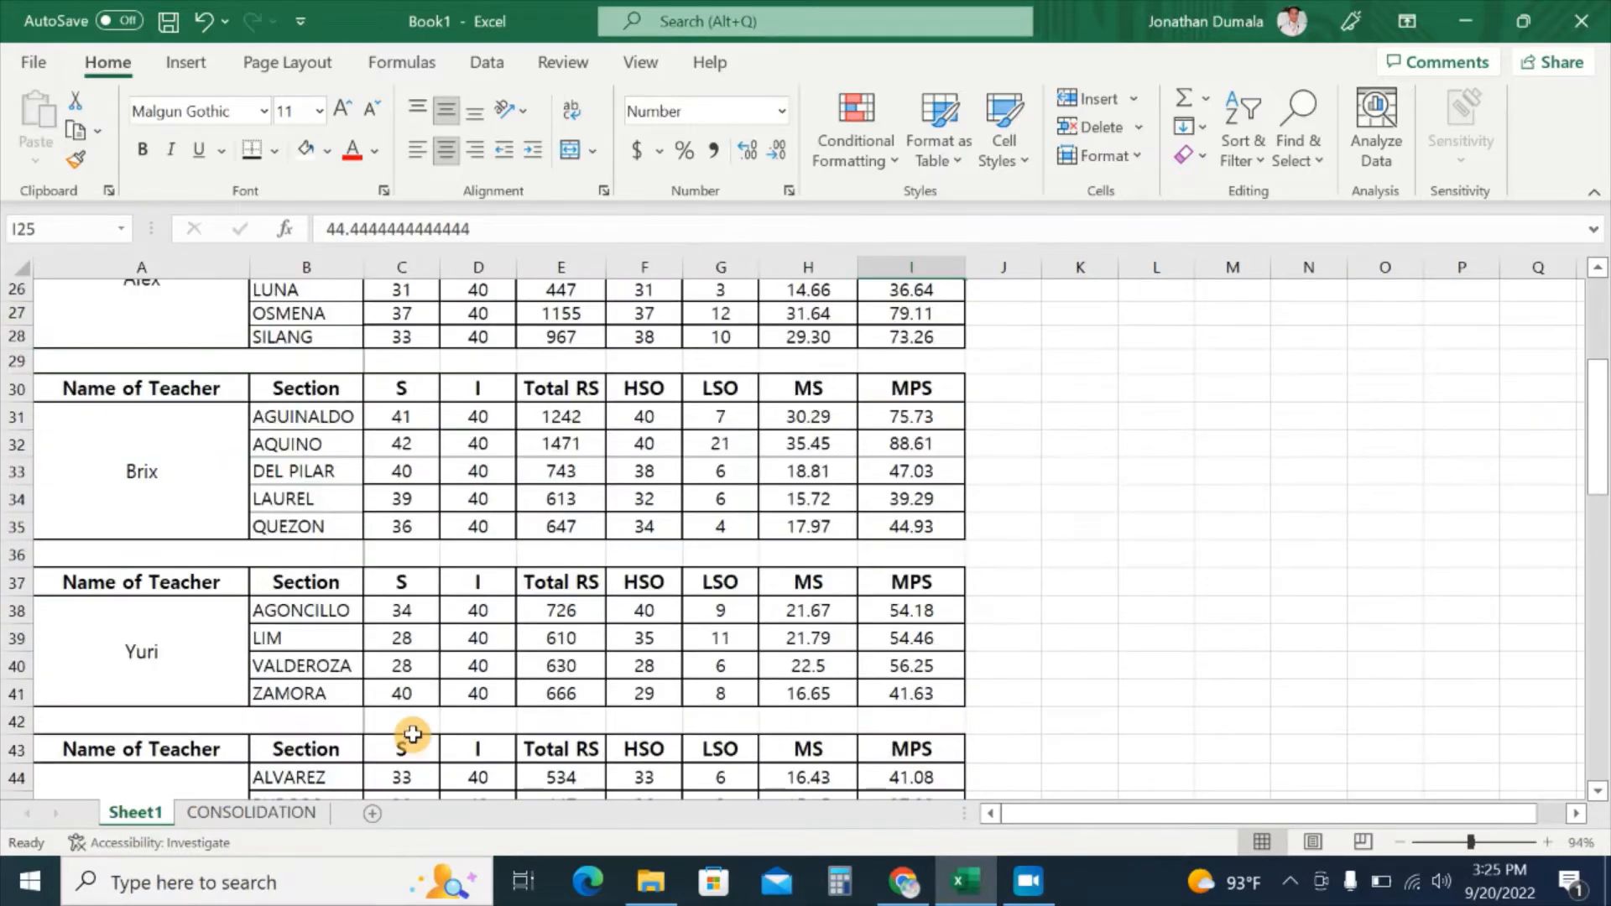
pyautogui.click(296, 703)
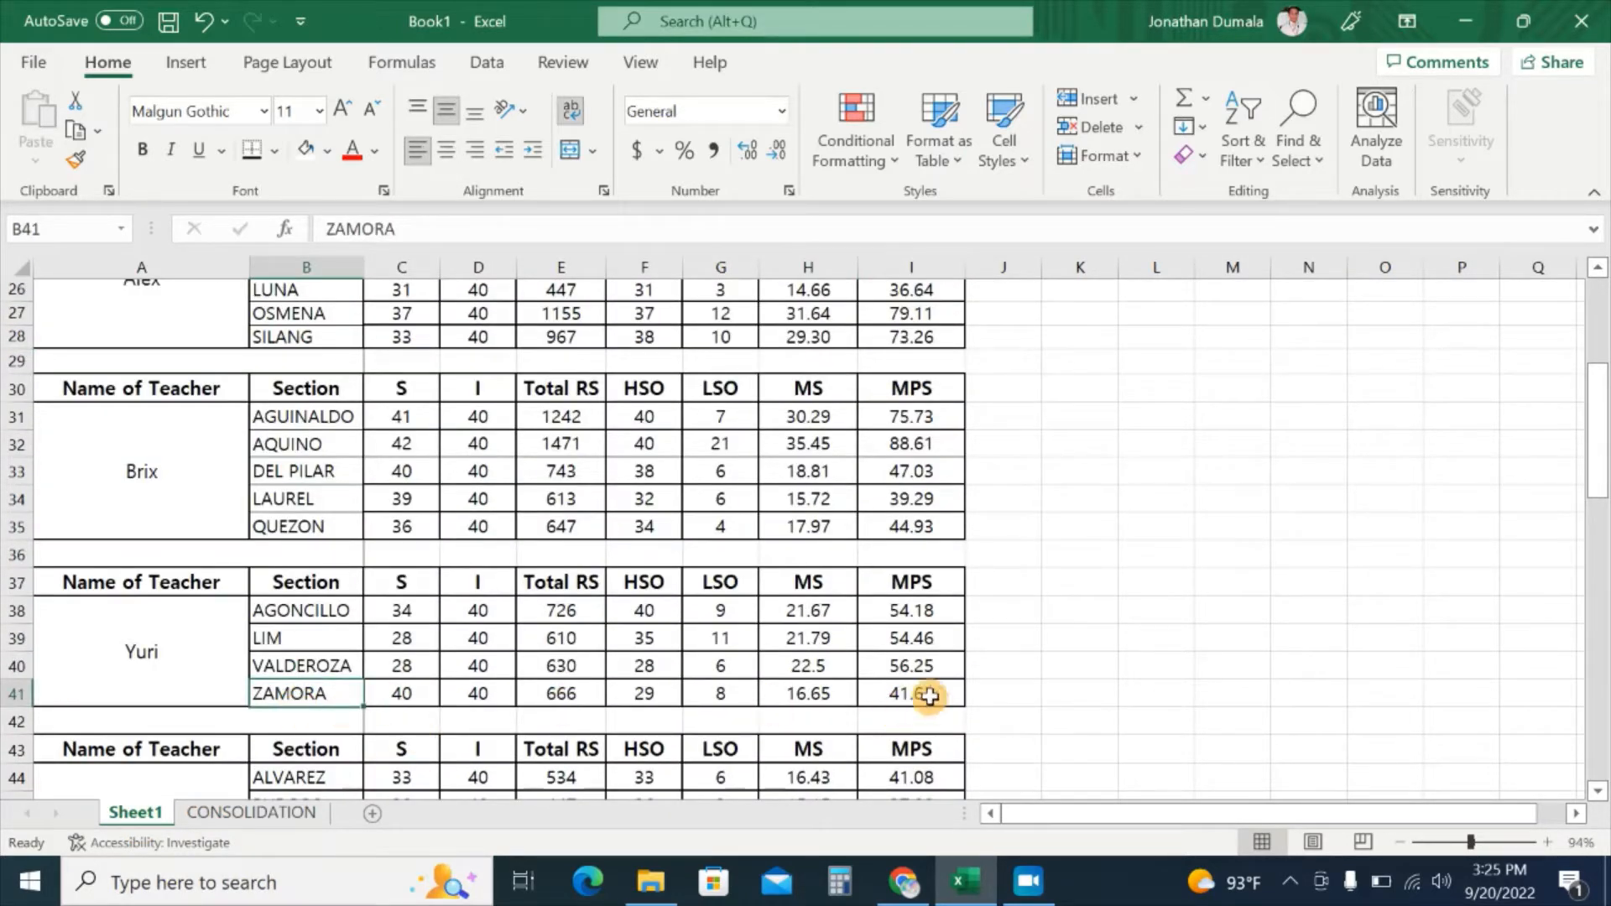
pyautogui.click(948, 690)
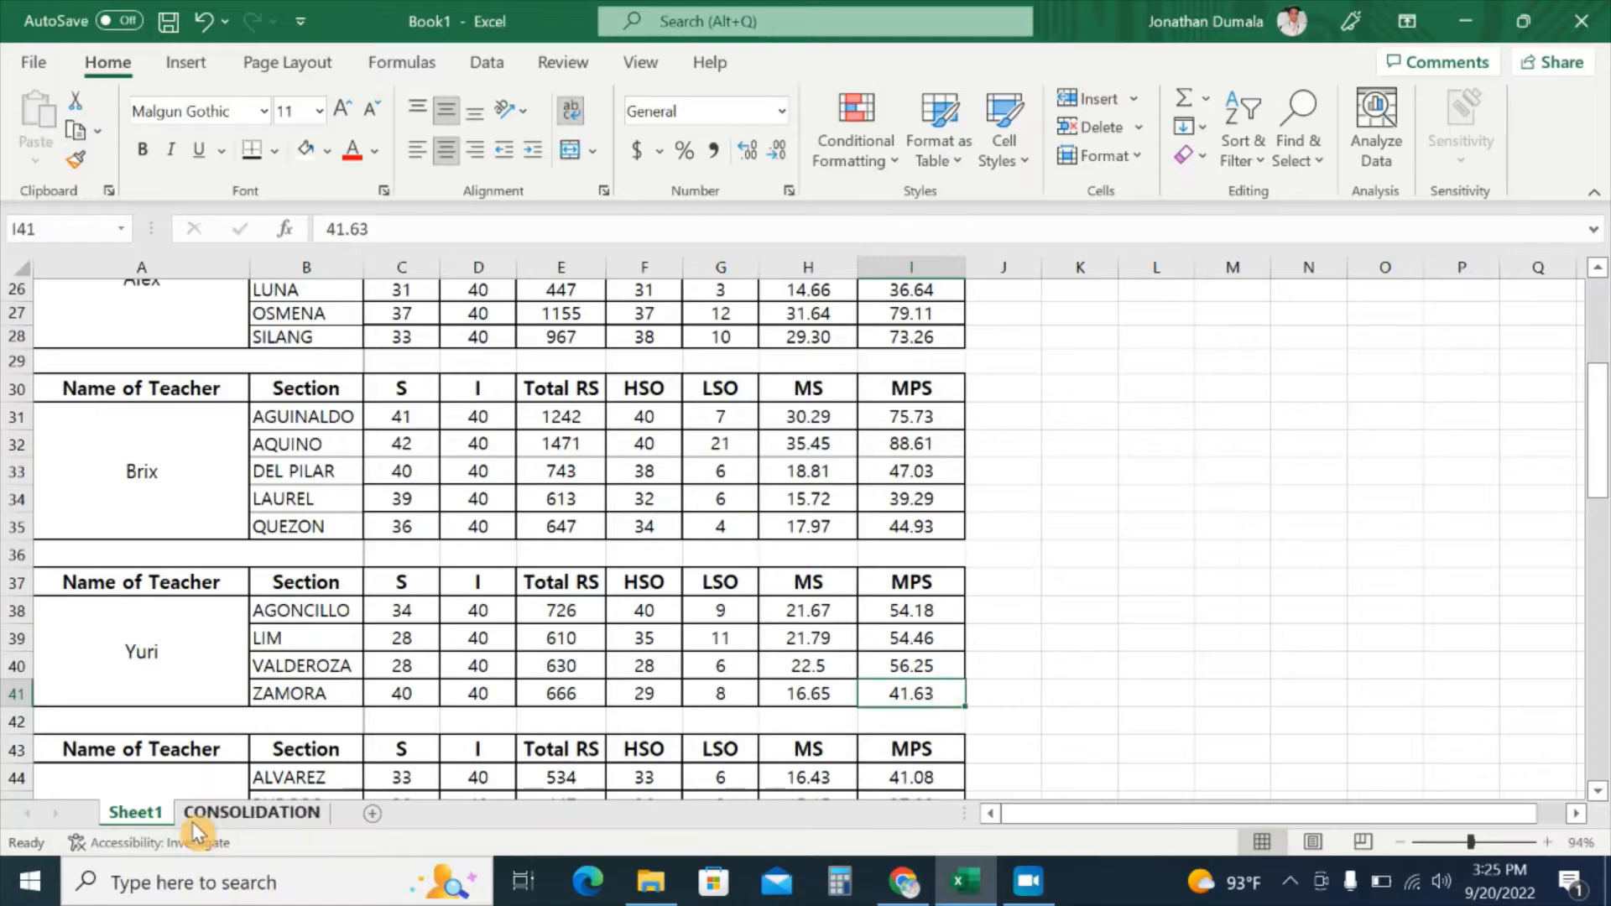
pyautogui.click(225, 814)
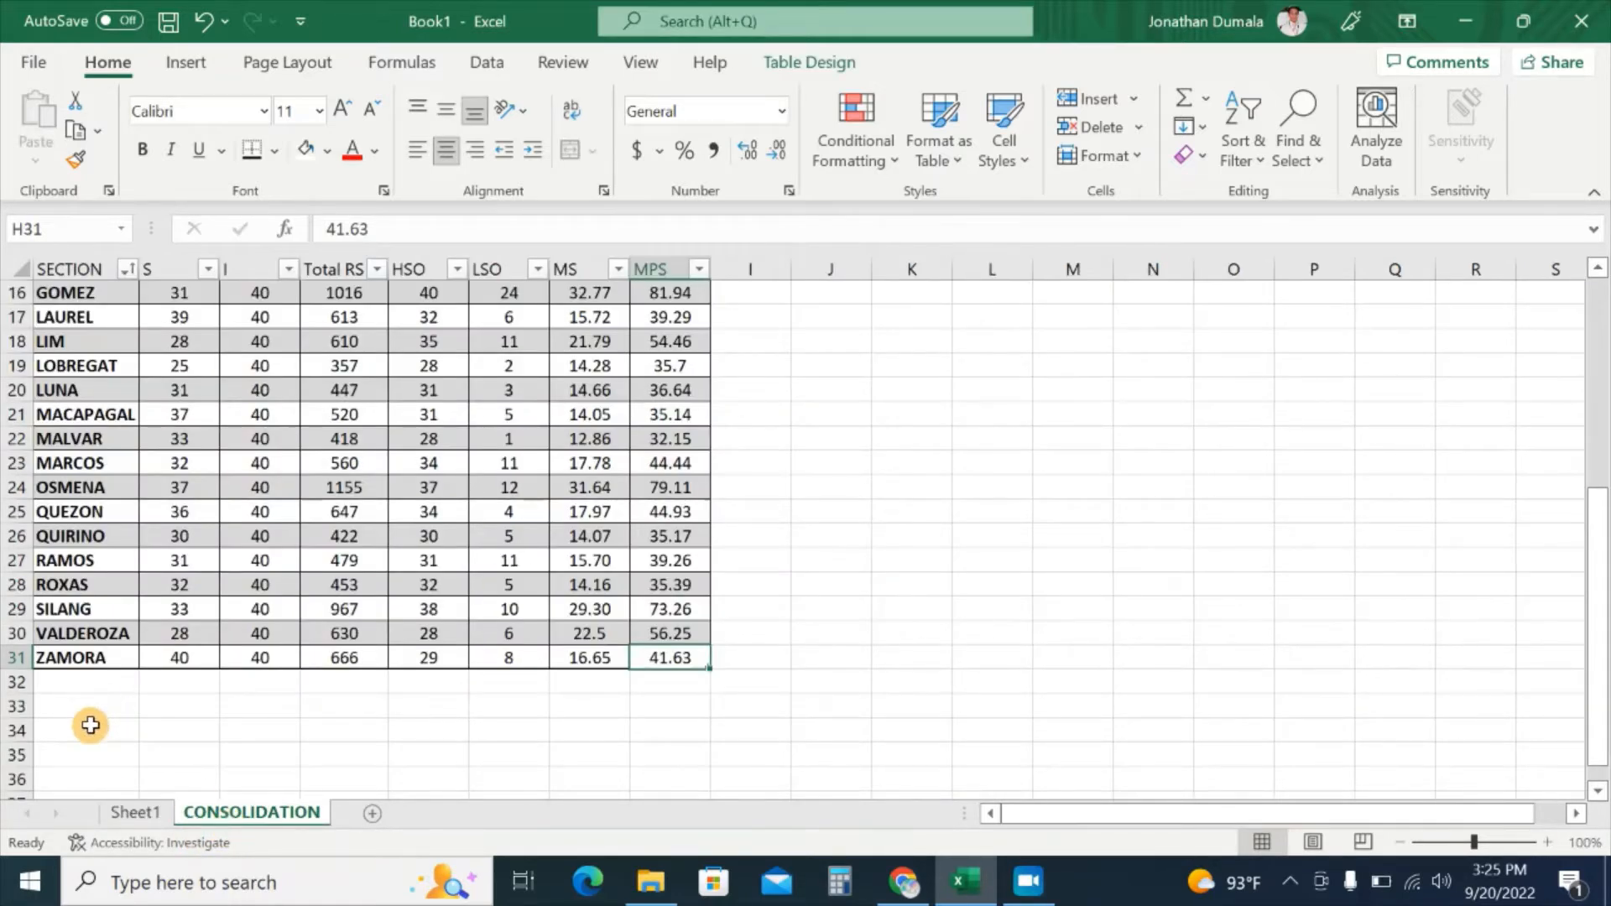
pyautogui.scroll(2, 92, 723)
pyautogui.scroll(2, 90, 725)
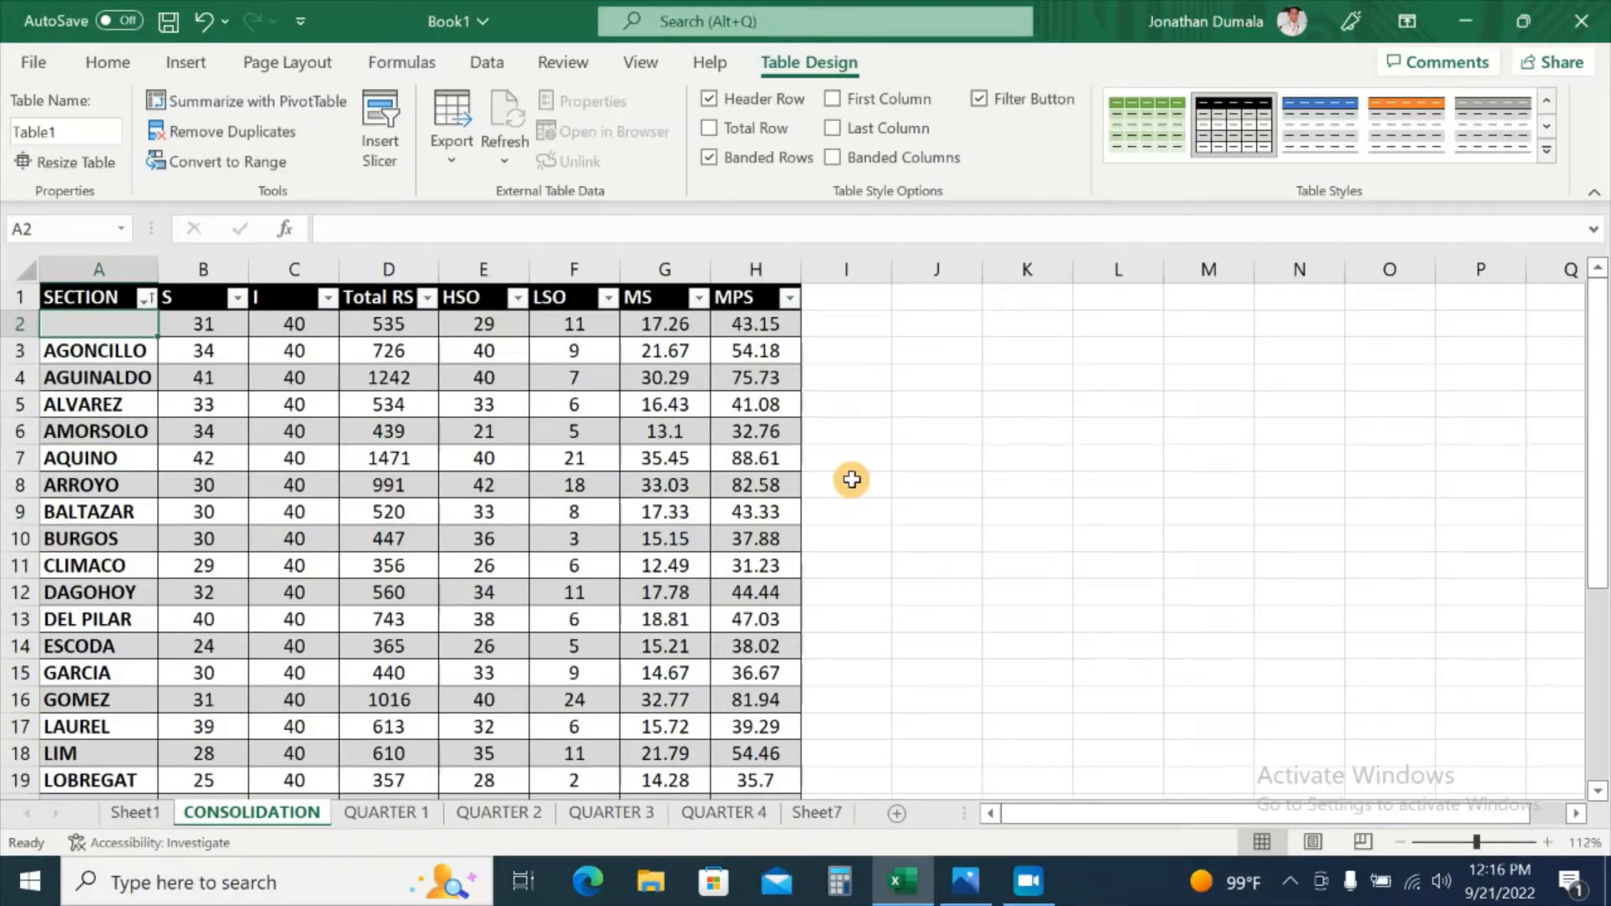
# Examine the sorting and filtering options available for the MPS column of the consolidated table
pyautogui.click(789, 299)
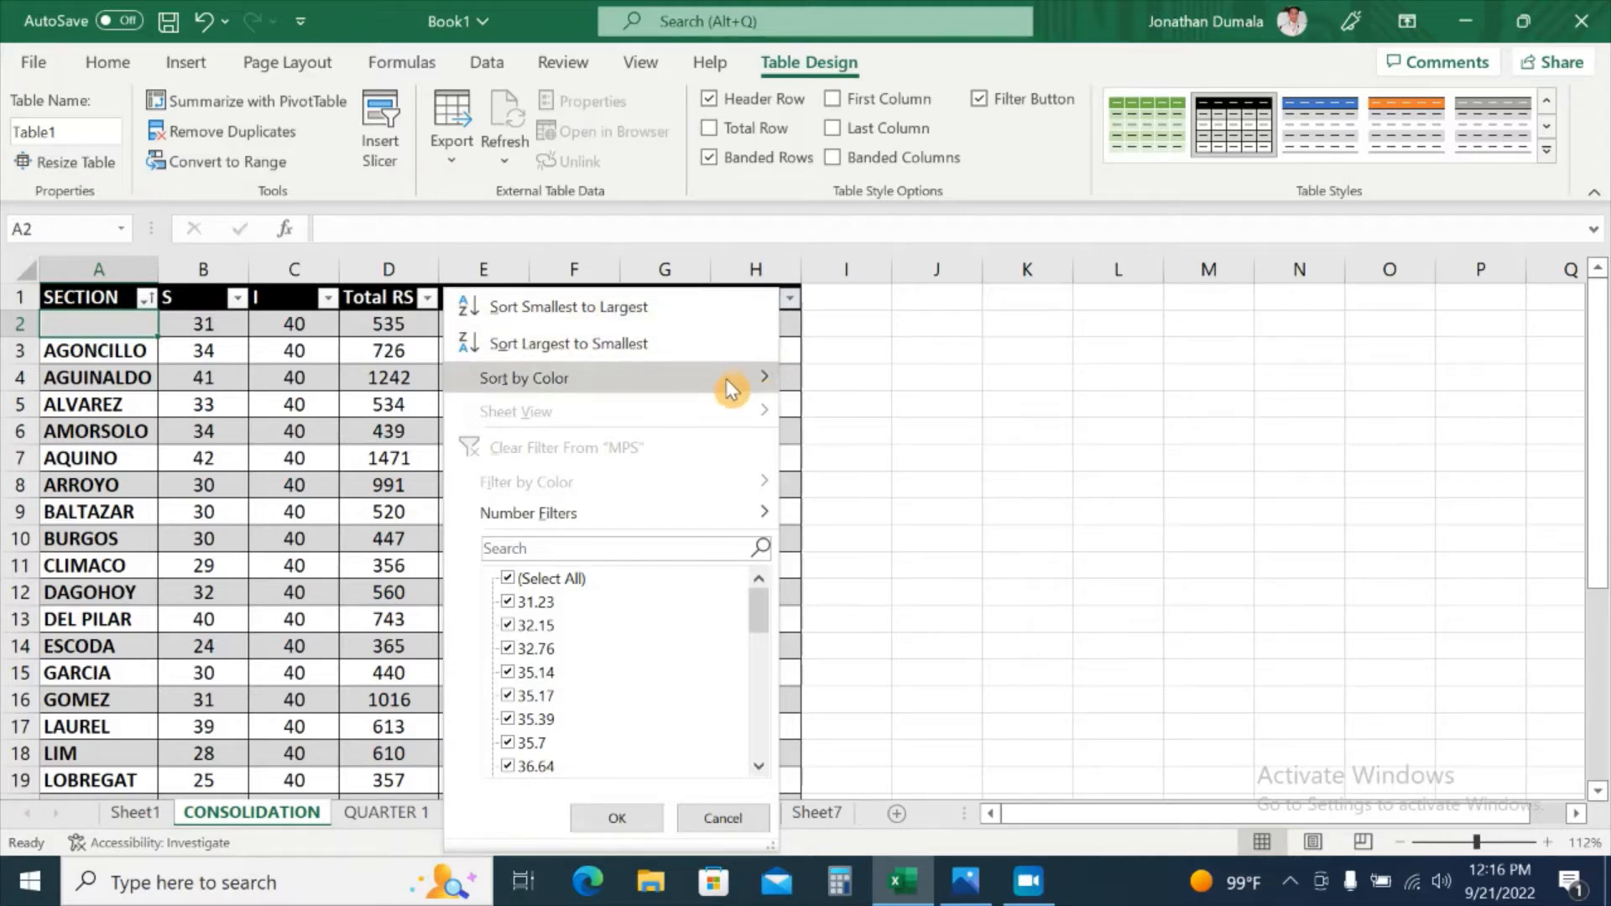
pyautogui.moveTo(730, 379)
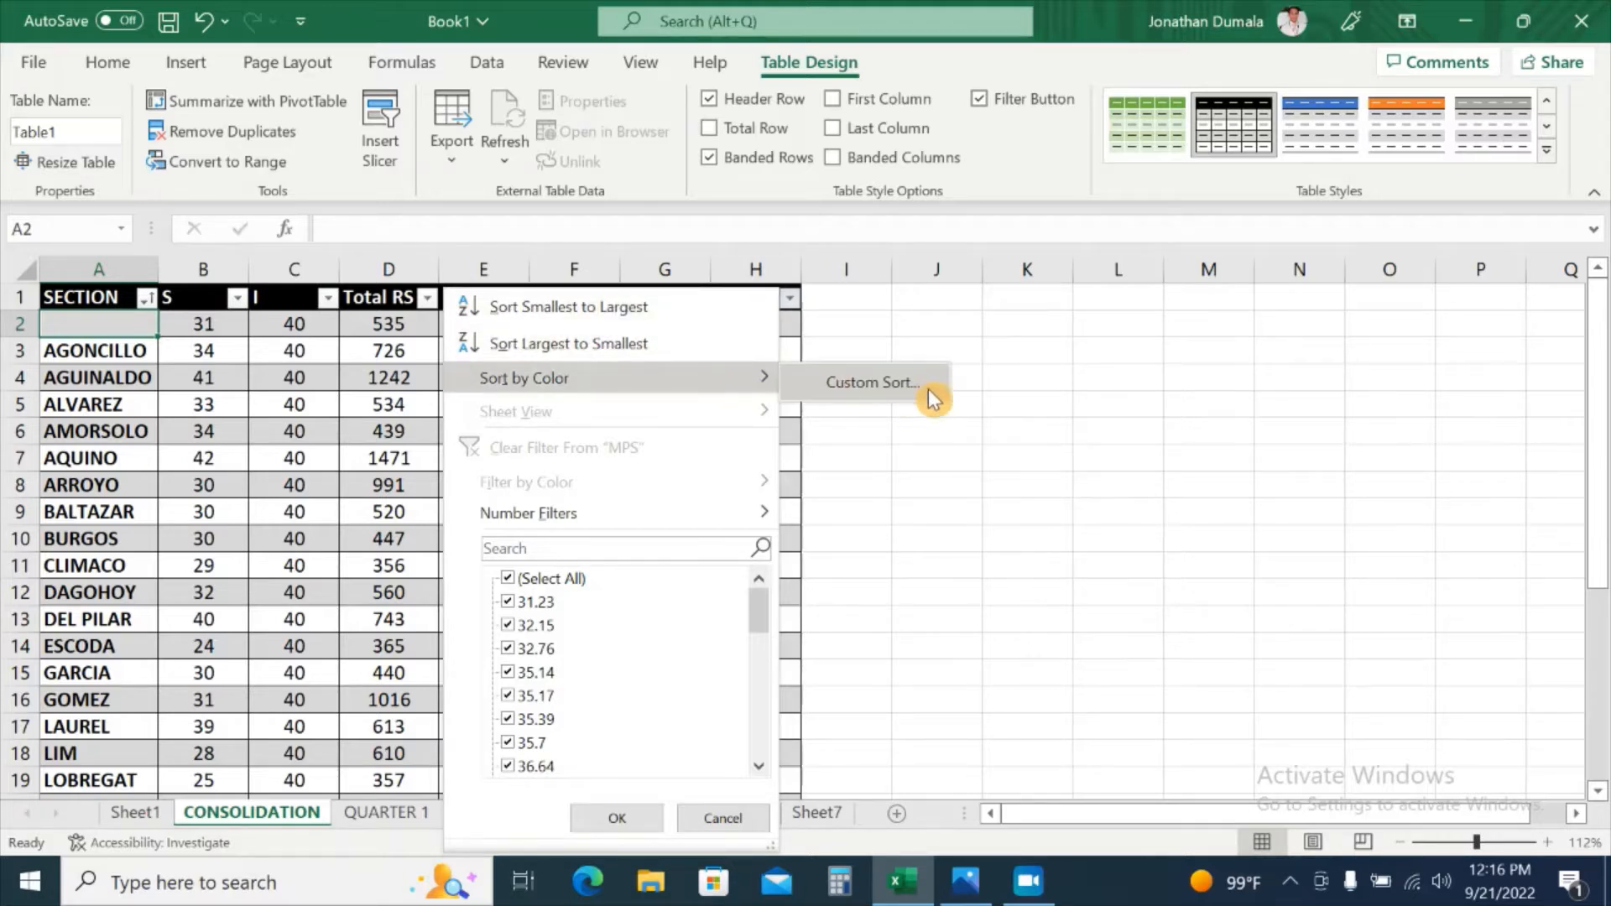
pyautogui.click(877, 436)
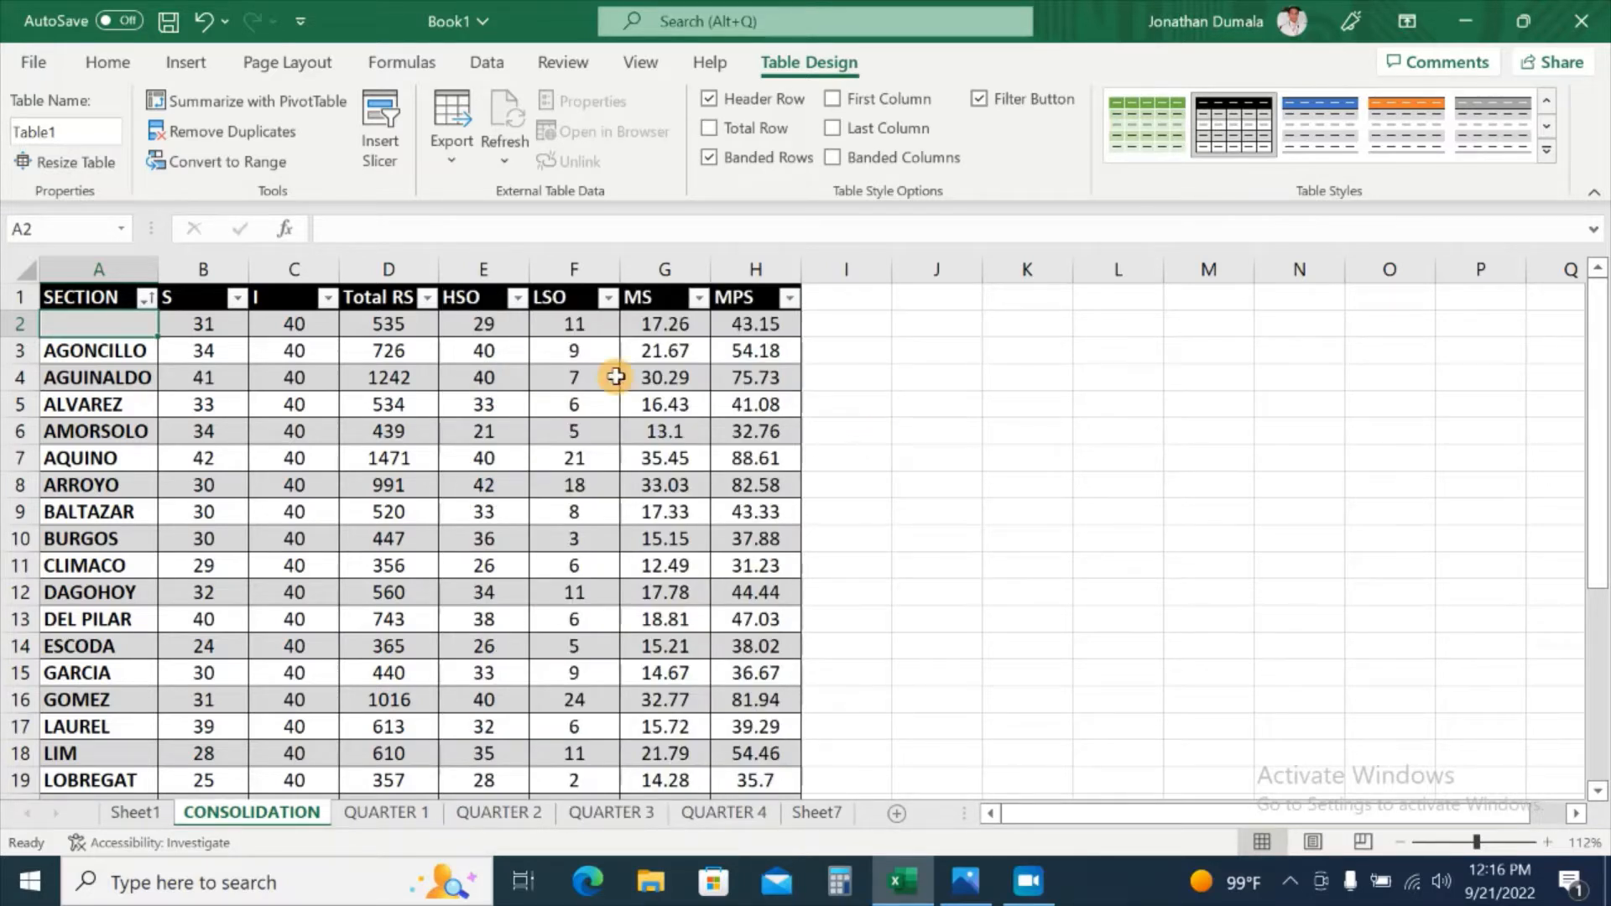
# Insert a slicer for the SECTION field and place it beside the consolidated table, clear of the data
pyautogui.click(387, 151)
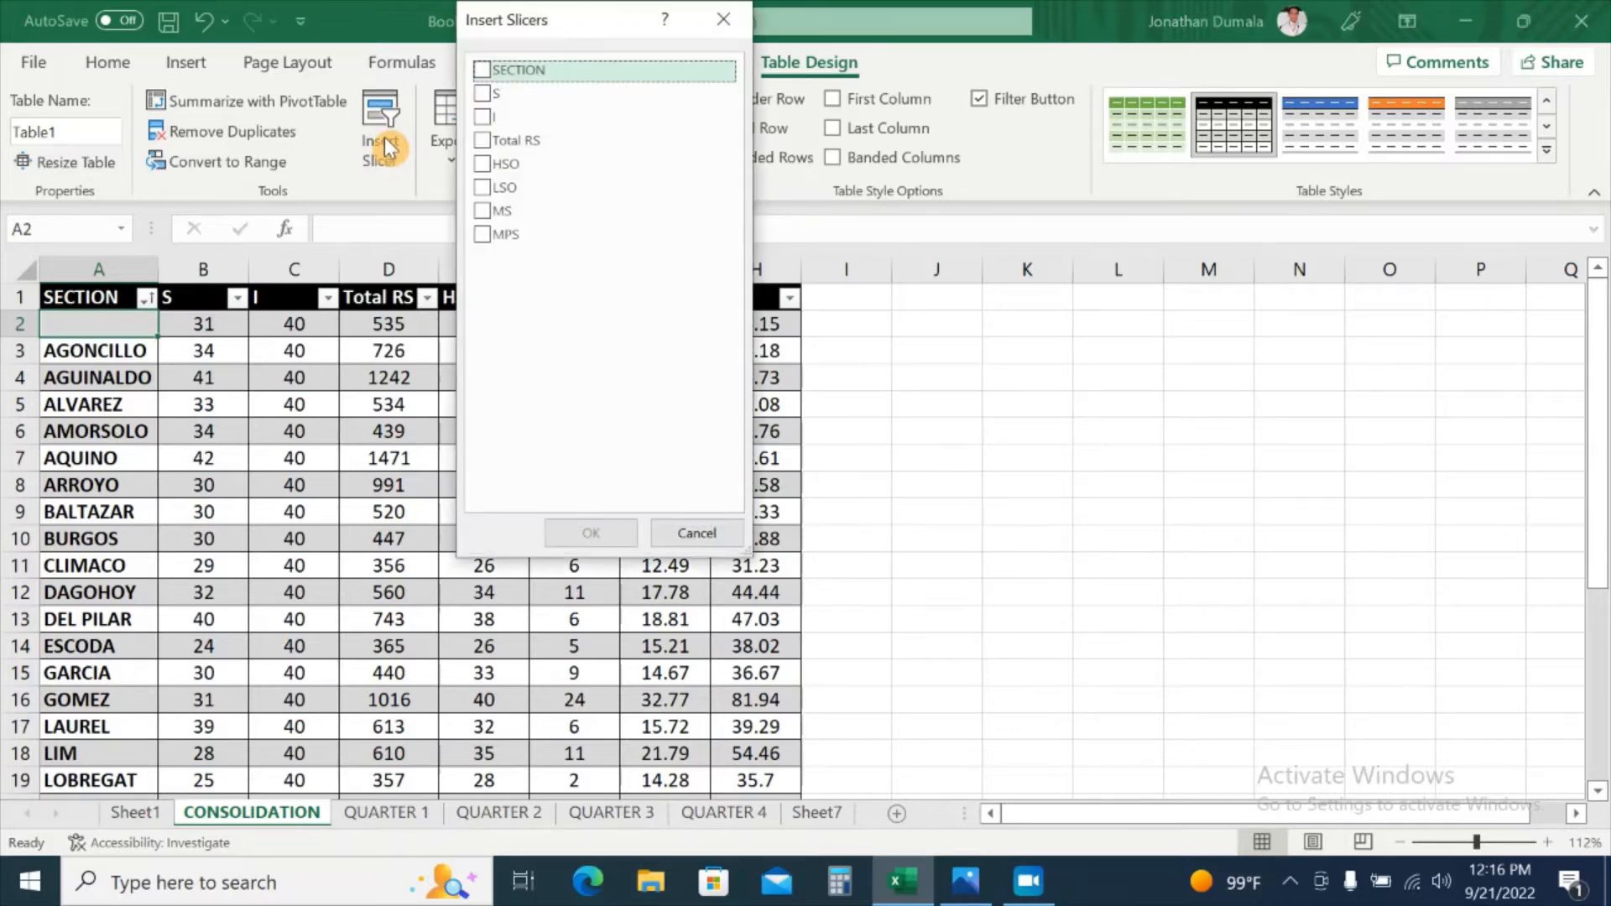
pyautogui.click(483, 72)
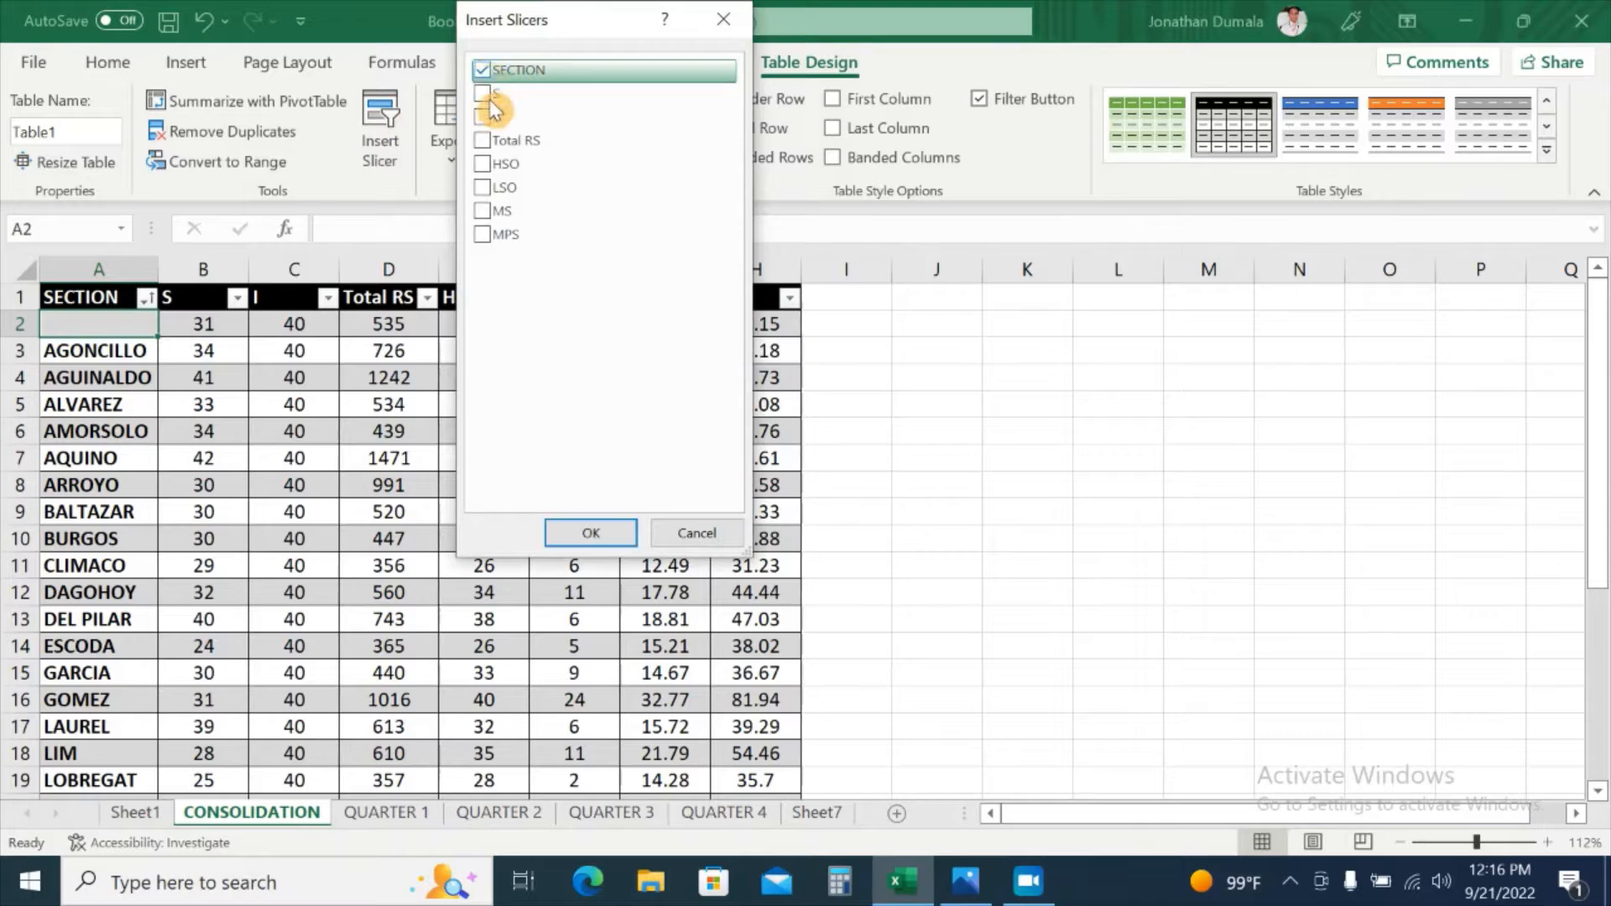
pyautogui.click(594, 536)
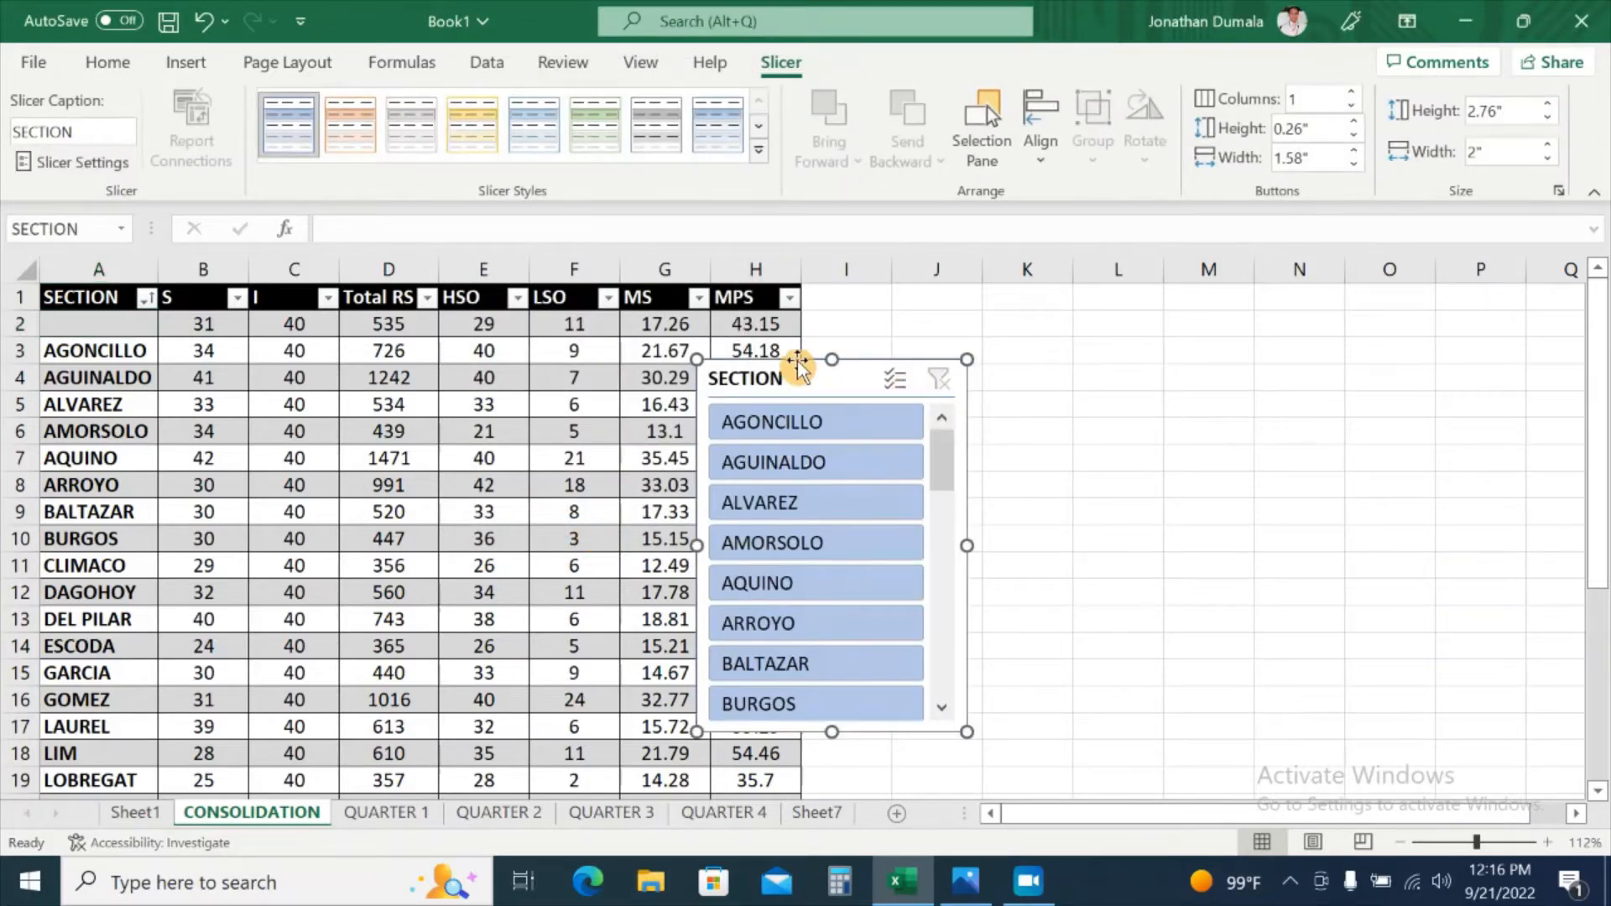
pyautogui.moveTo(798, 363); pyautogui.dragTo(980, 365)
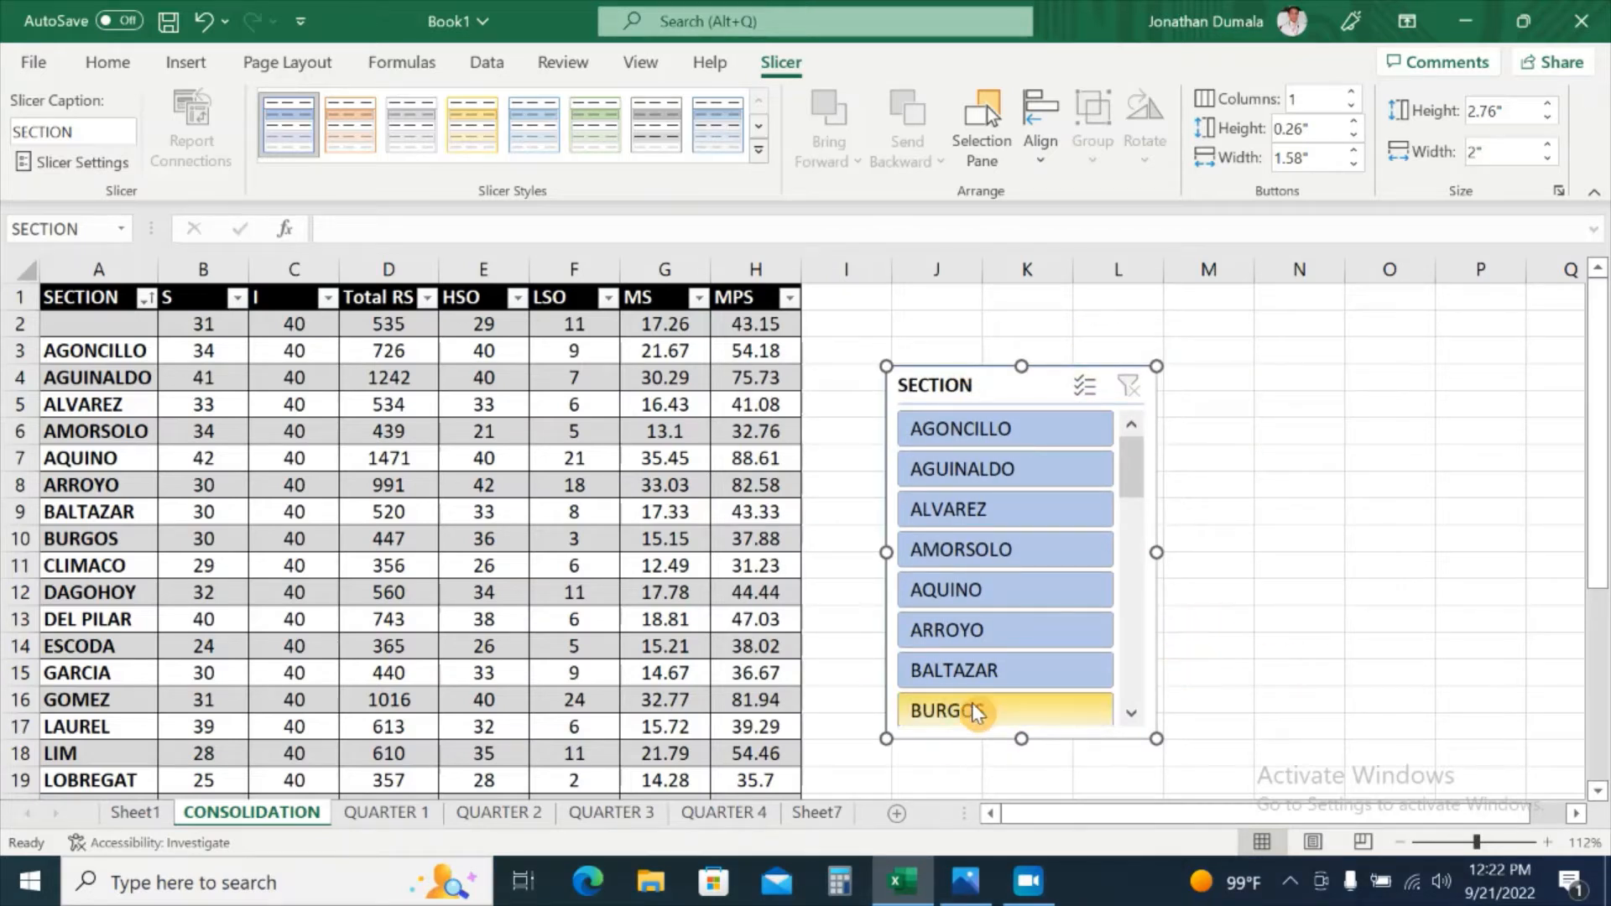
# Filter the table with the slicer to BURGOS, and add AQUINO, ARROYO and AGUINALDO using multi-select
pyautogui.click(1028, 715)
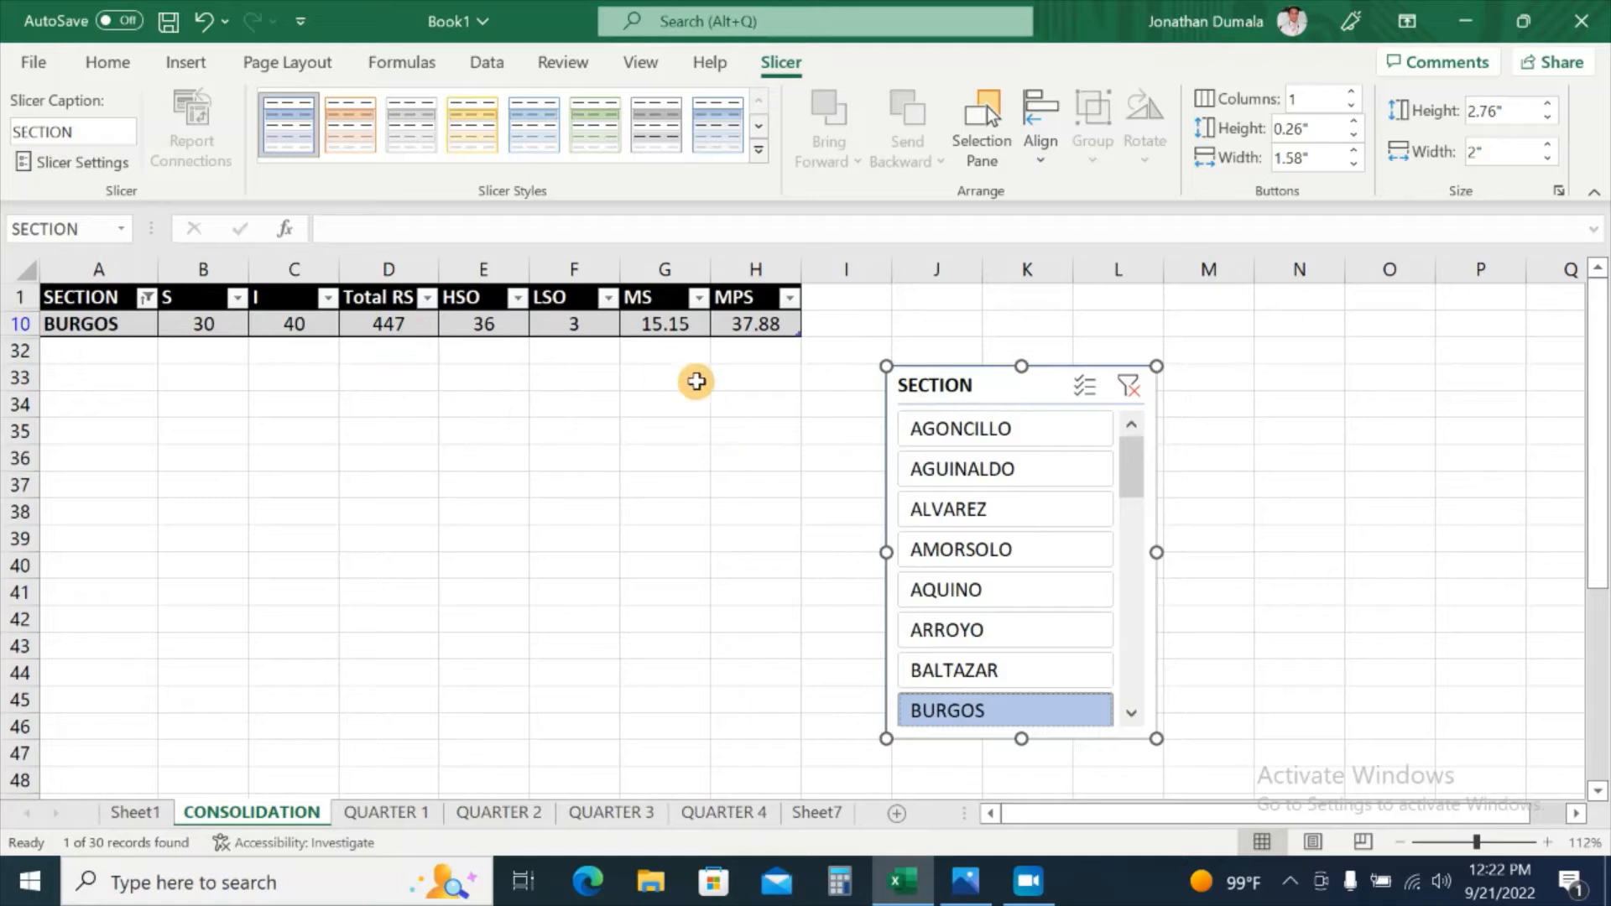
pyautogui.click(1088, 397)
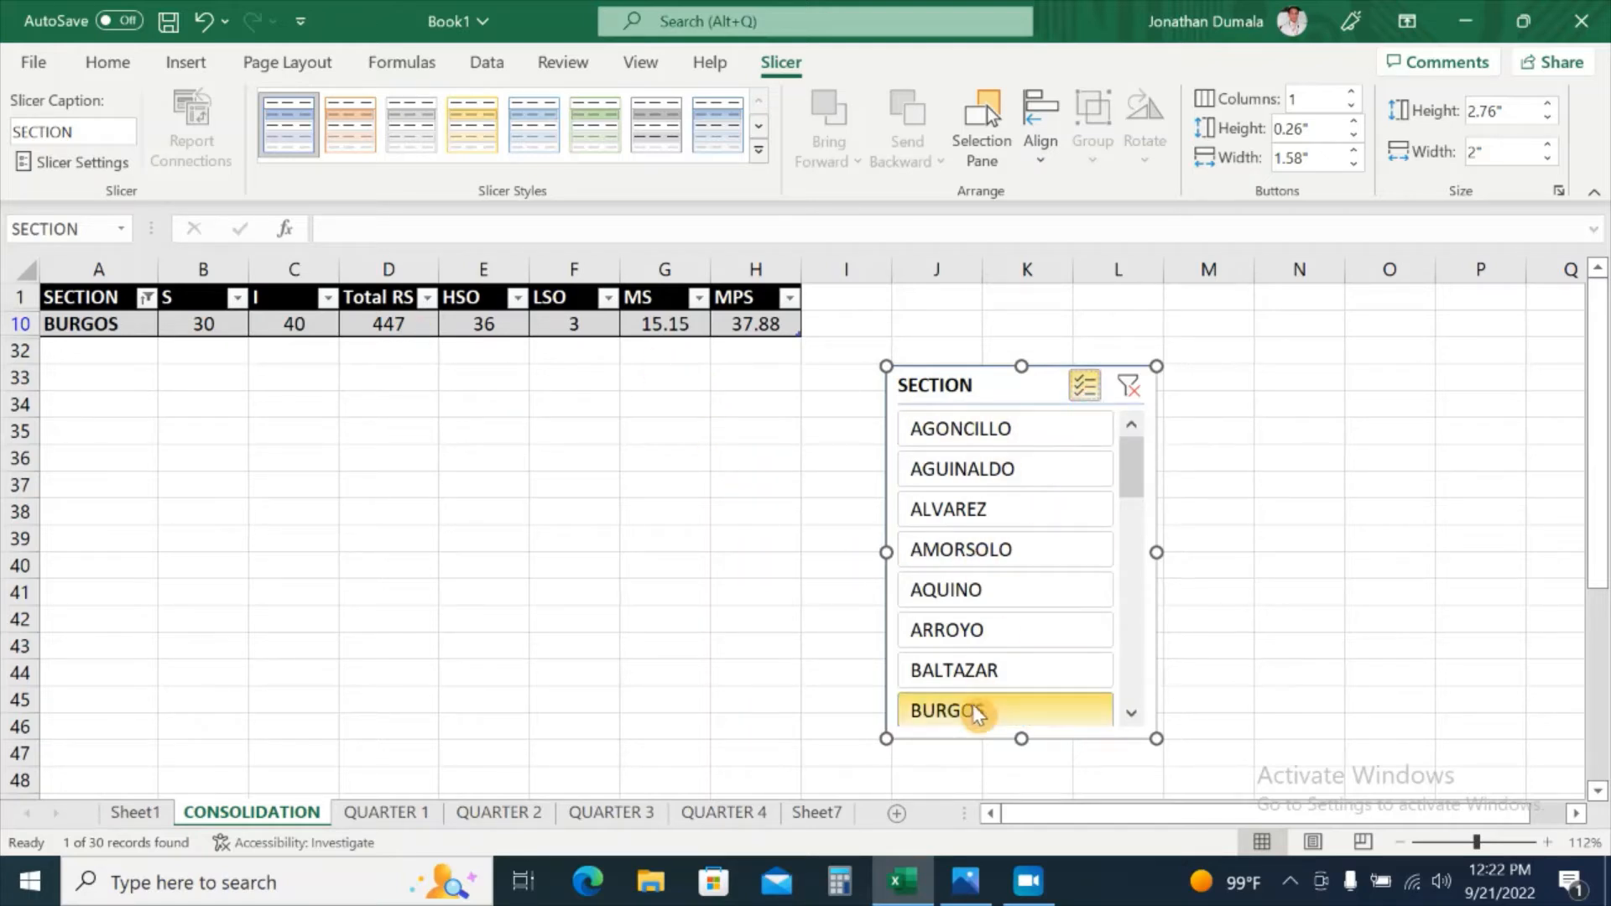
pyautogui.click(995, 591)
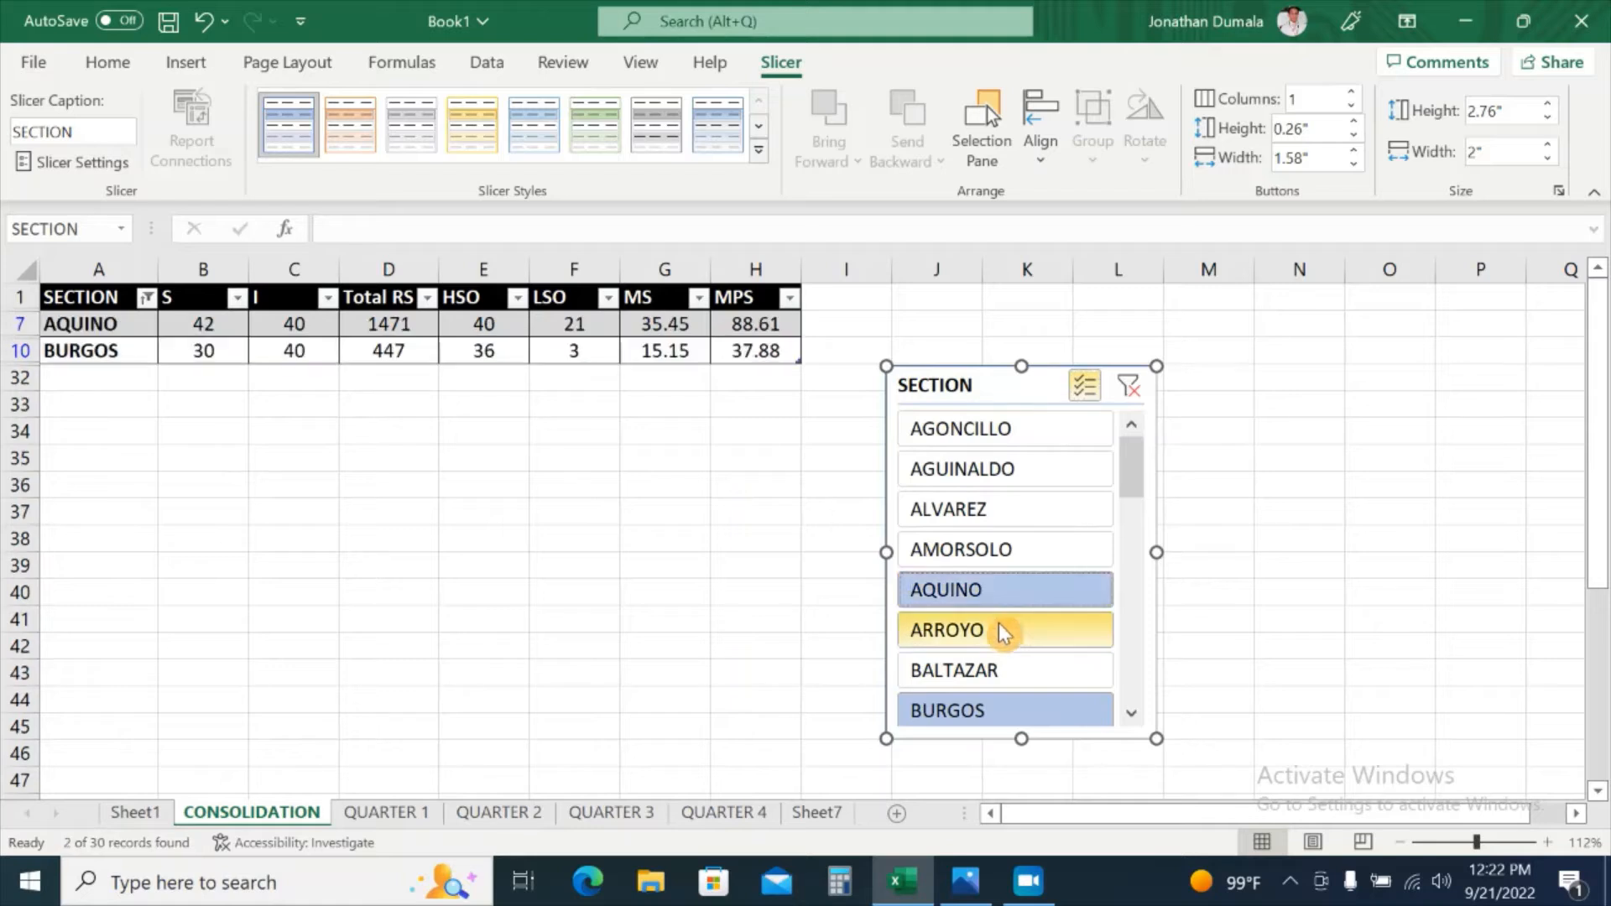
pyautogui.click(999, 626)
pyautogui.click(1017, 475)
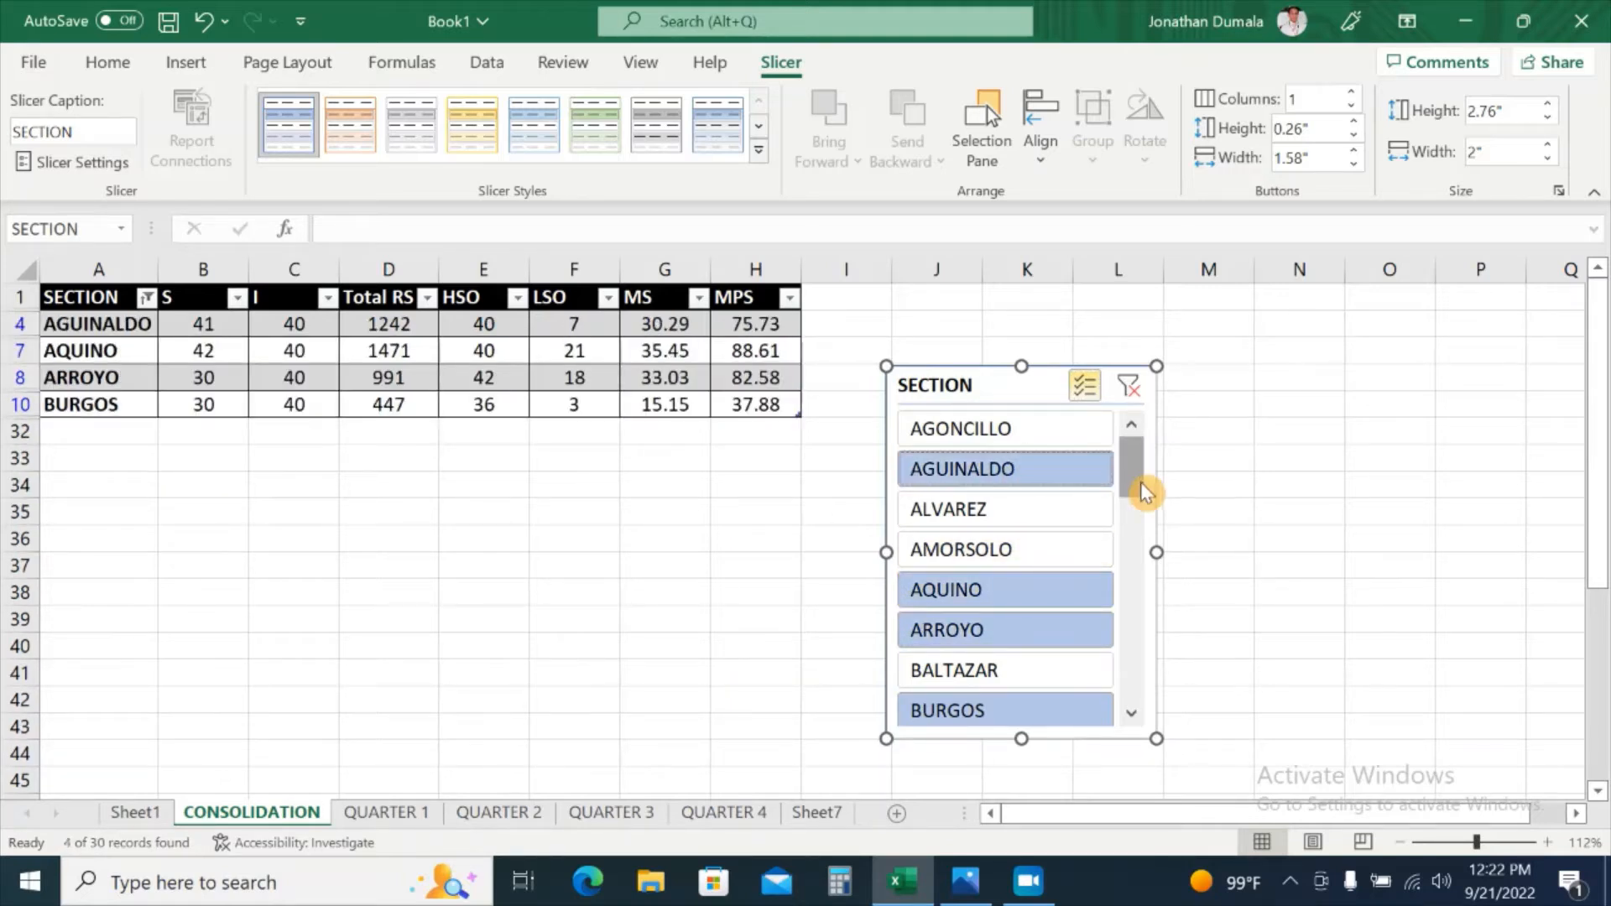
# Replace BURGOS with GOMEZ in the slicer selection and clear the SECTION filter to show all sections
pyautogui.click(1031, 718)
pyautogui.moveTo(1127, 475); pyautogui.dragTo(1128, 544)
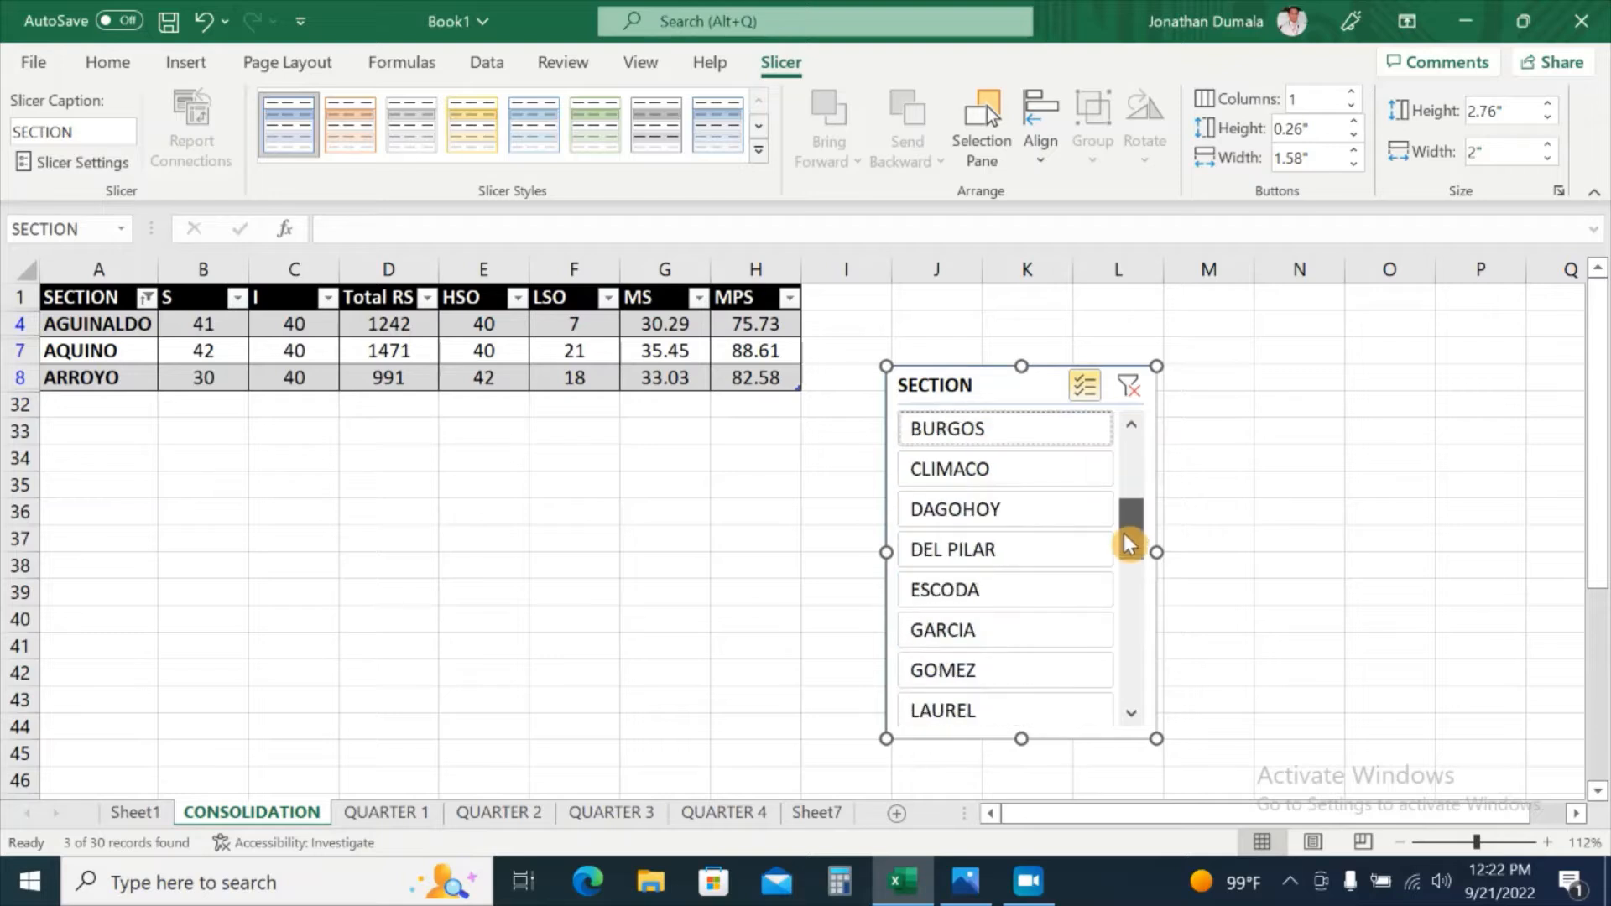
pyautogui.click(975, 669)
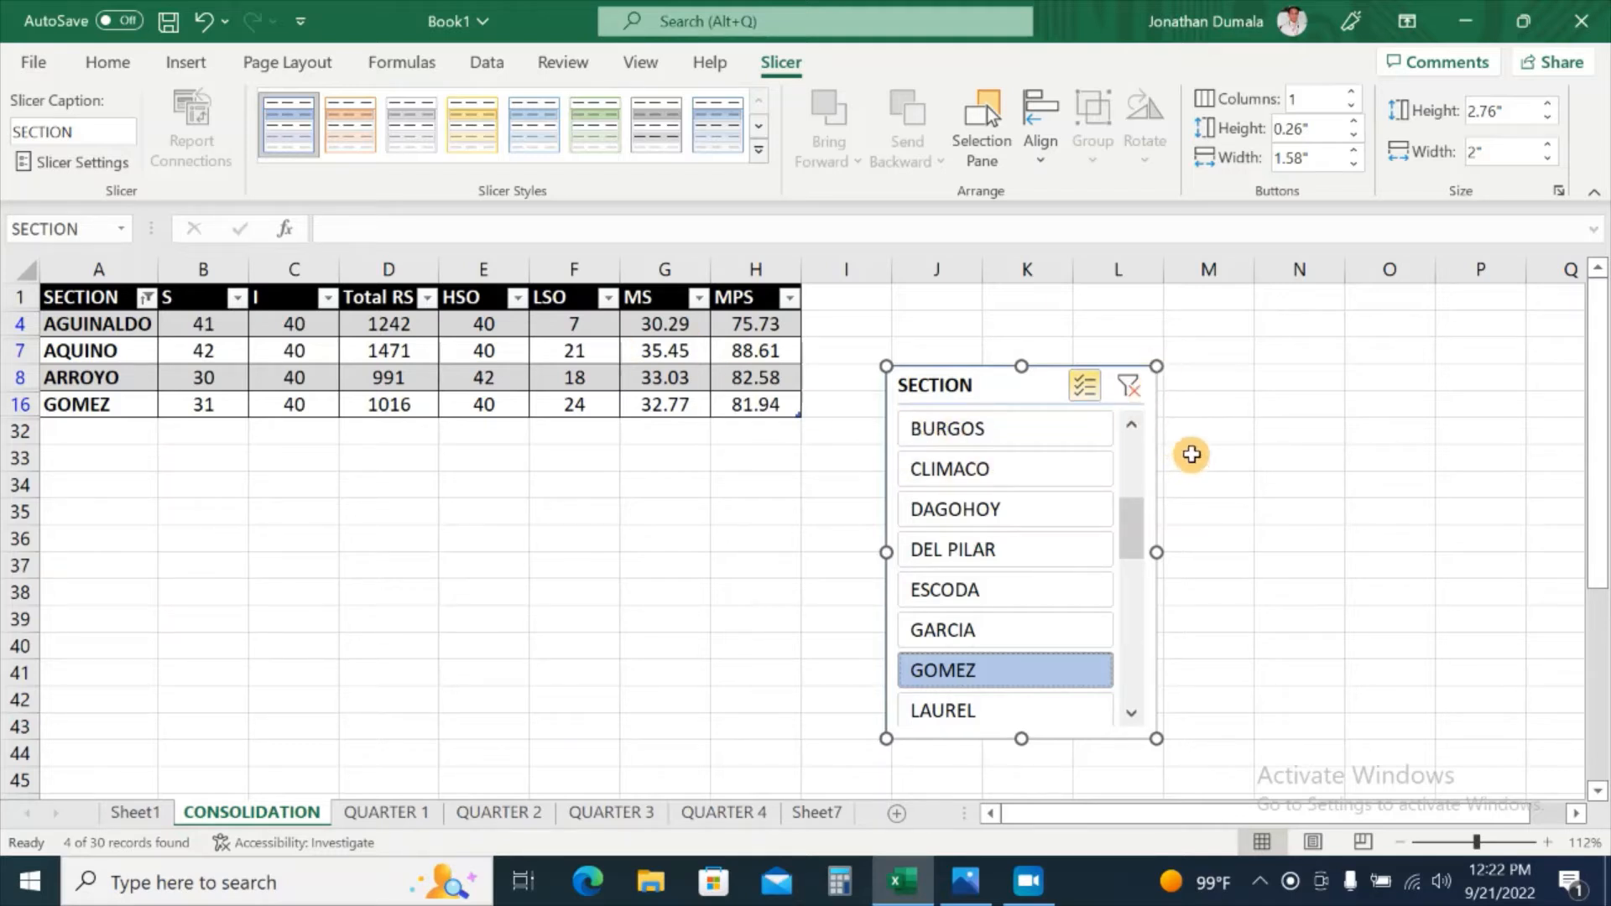
pyautogui.click(1129, 389)
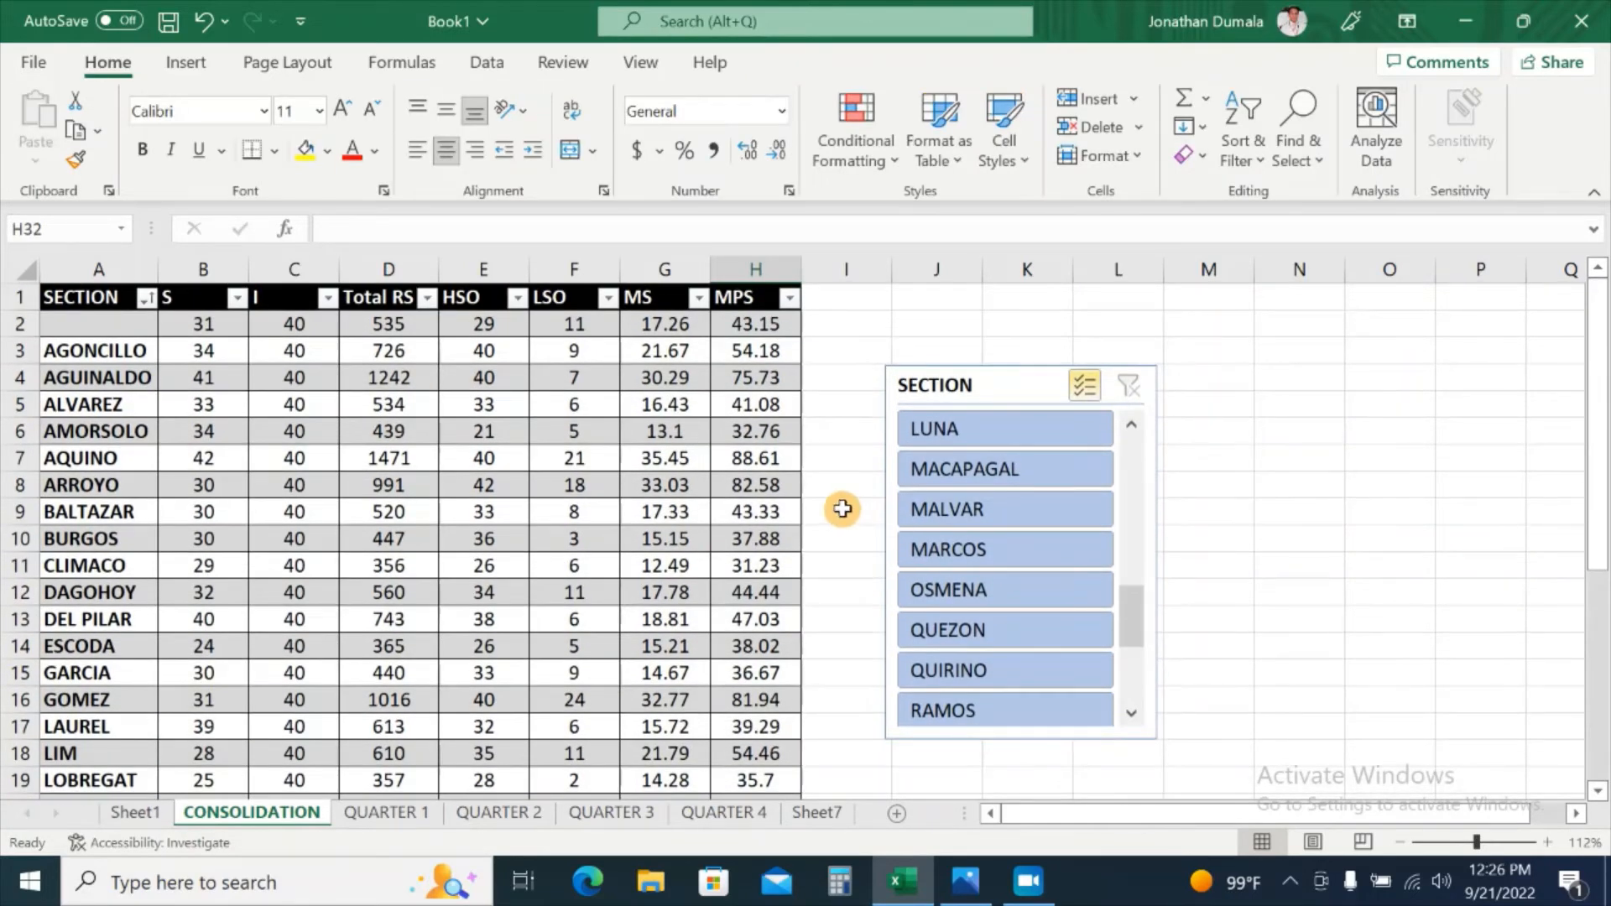
# Add the average of the MPS column in cell H32 and reduce it to three decimal places
pyautogui.scroll(-6, 843, 508)
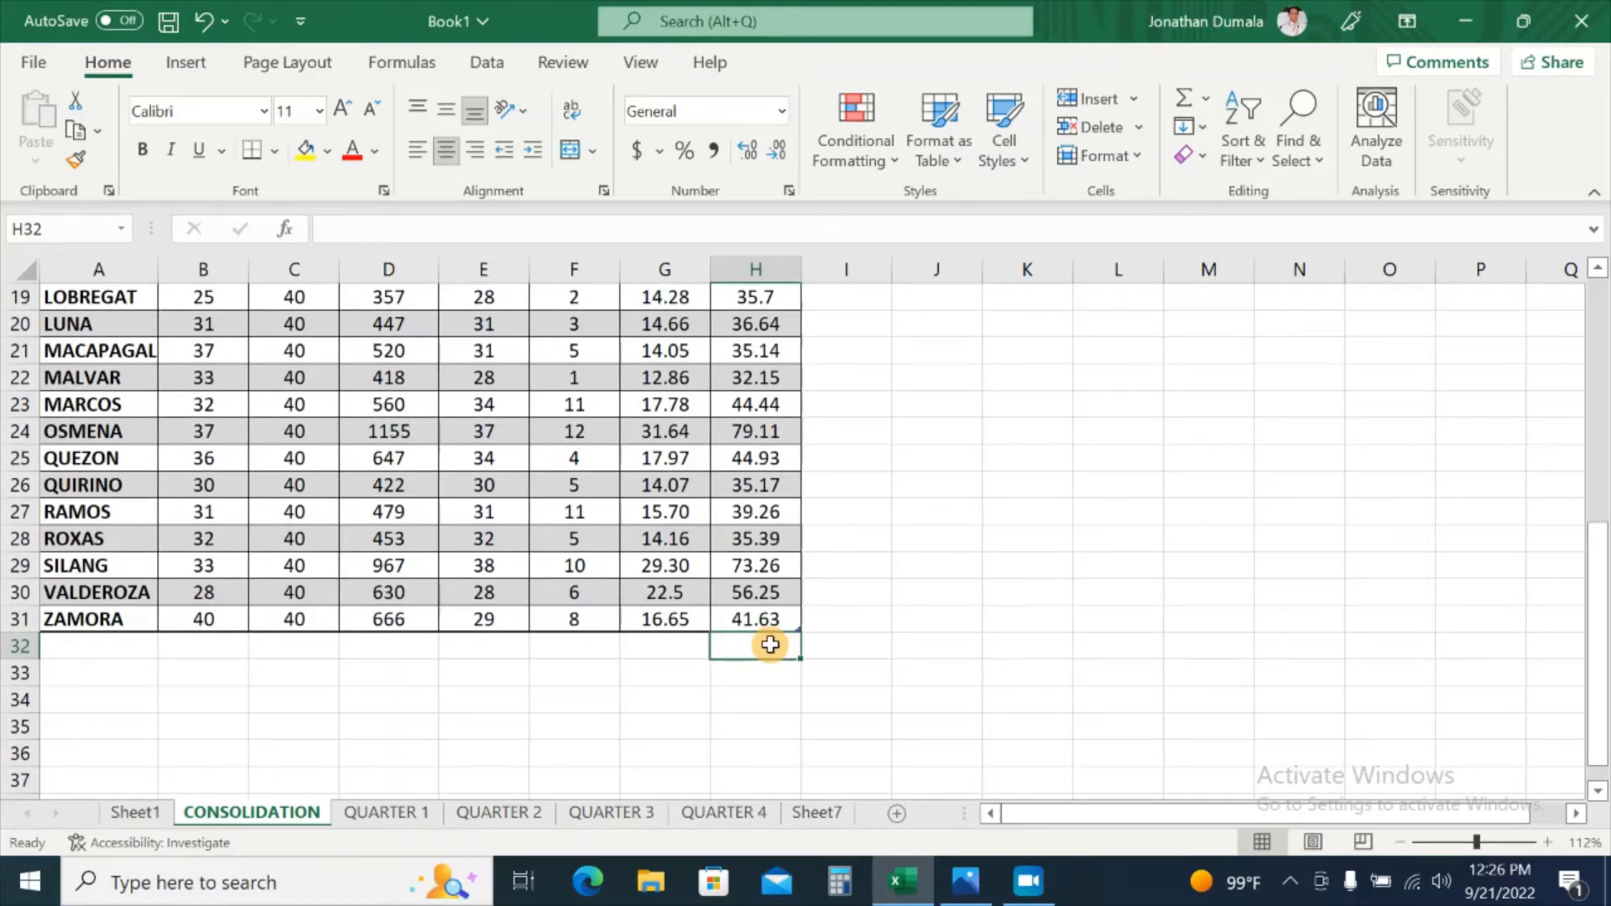
pyautogui.click(1207, 110)
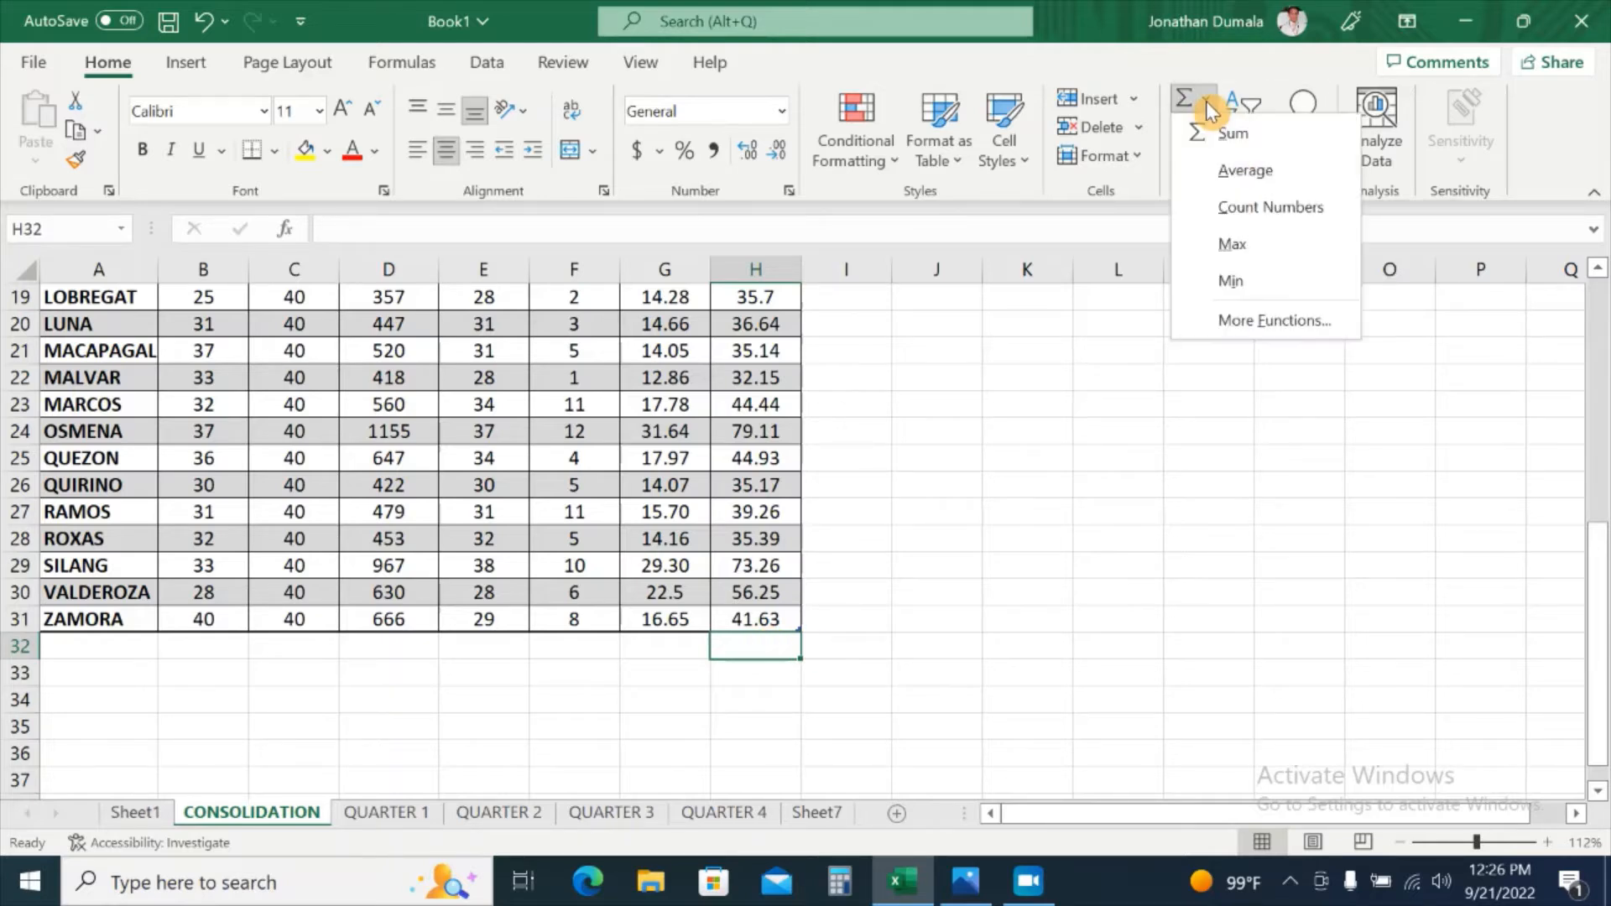
pyautogui.click(1326, 178)
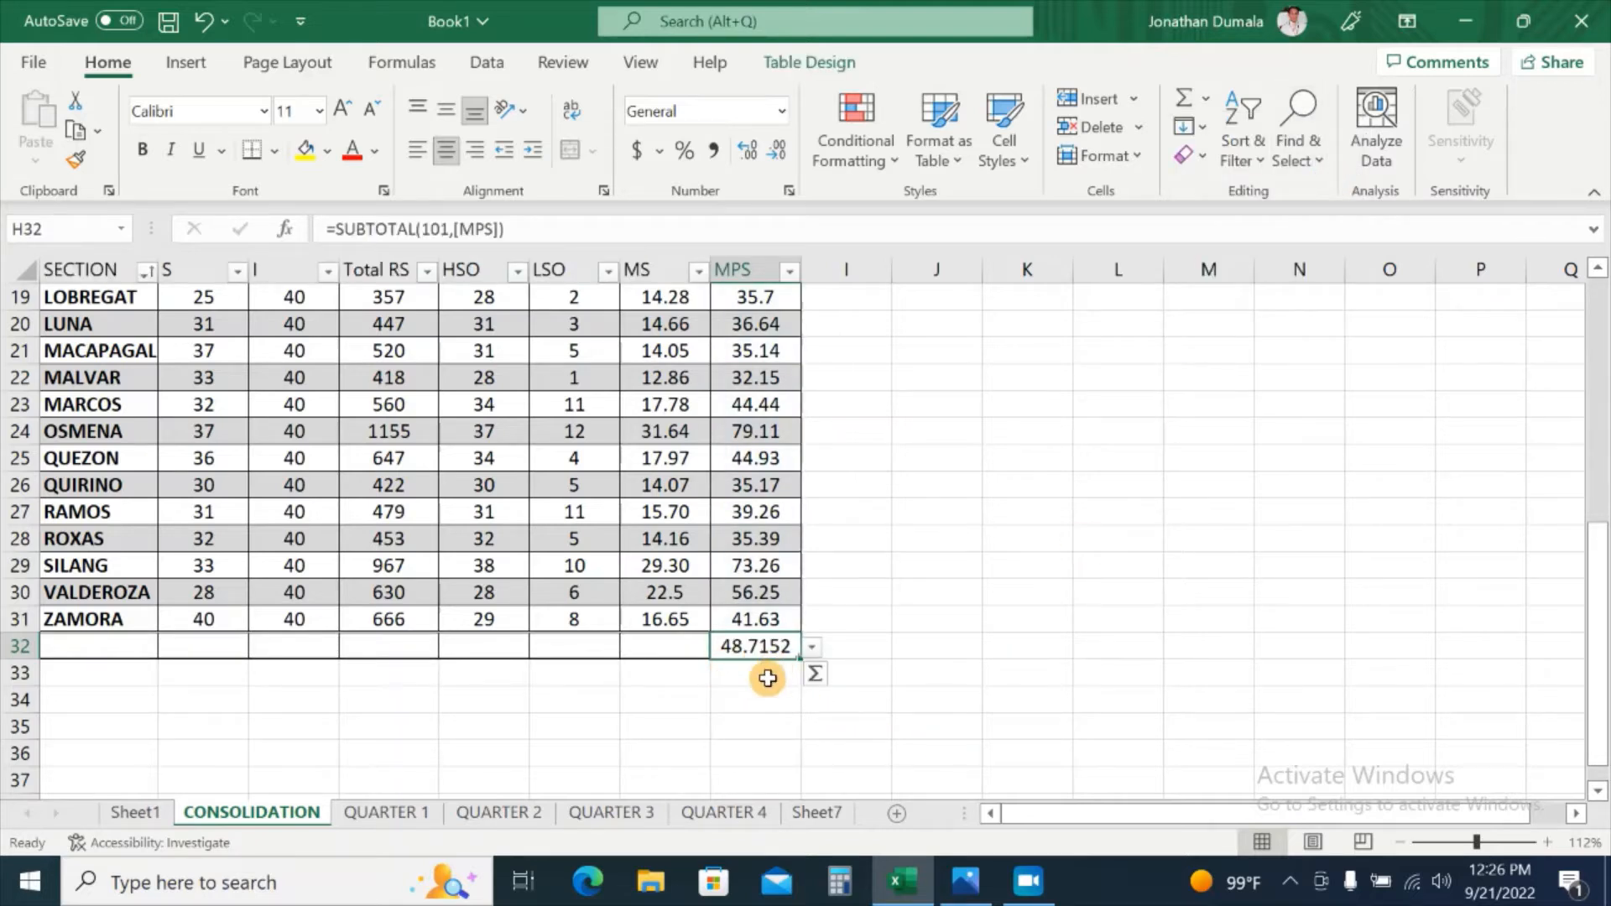
pyautogui.click(778, 154)
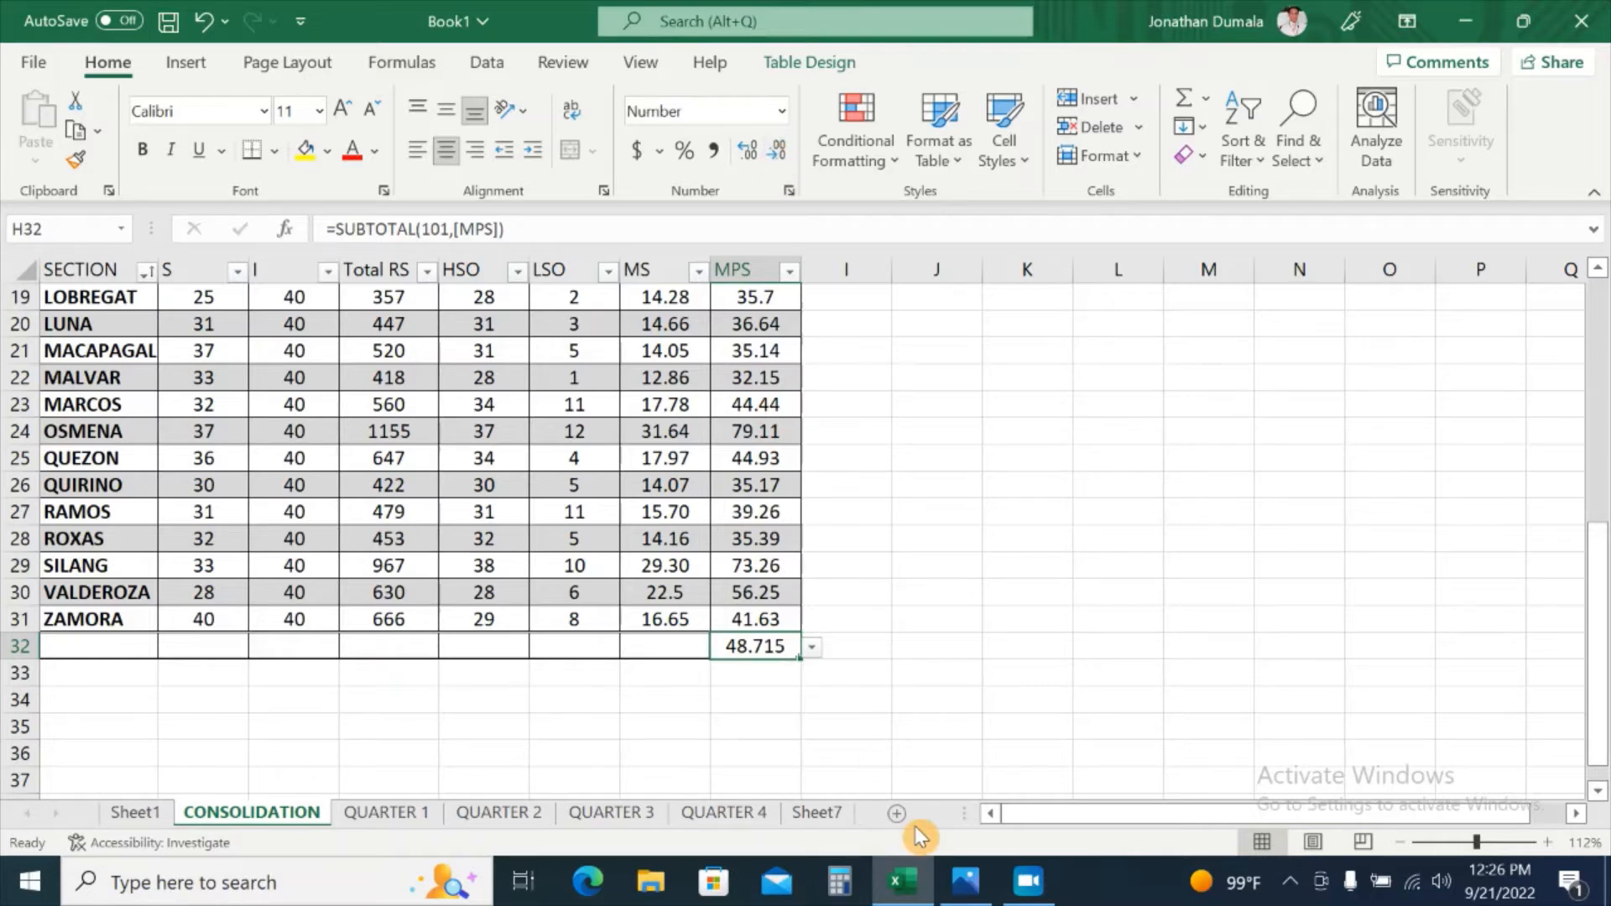
pyautogui.click(811, 651)
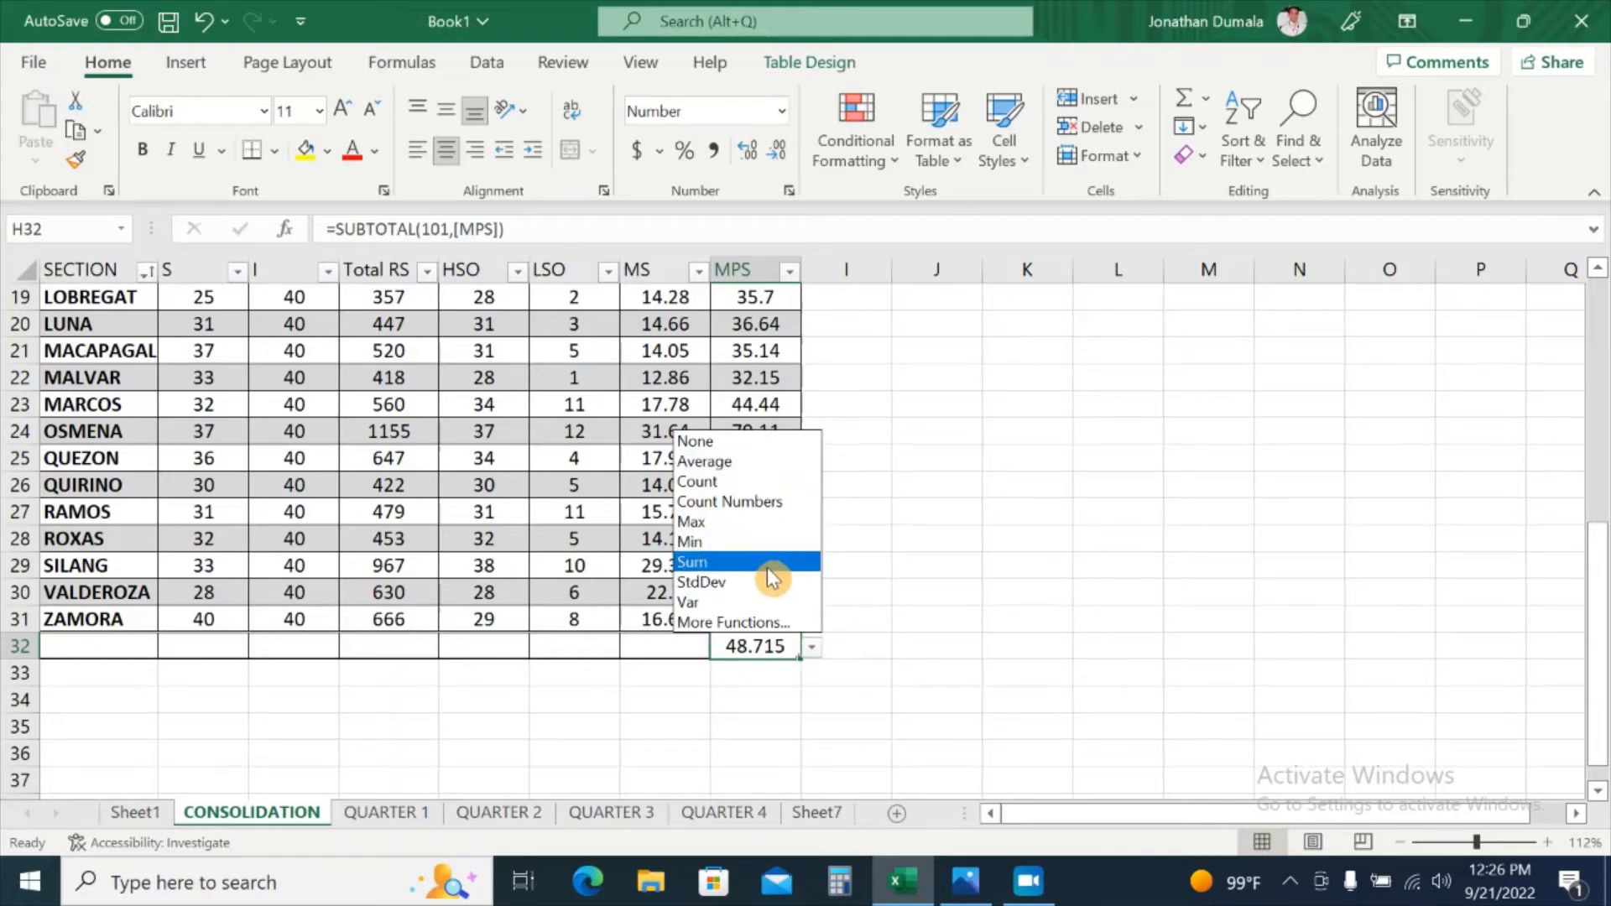
pyautogui.click(887, 727)
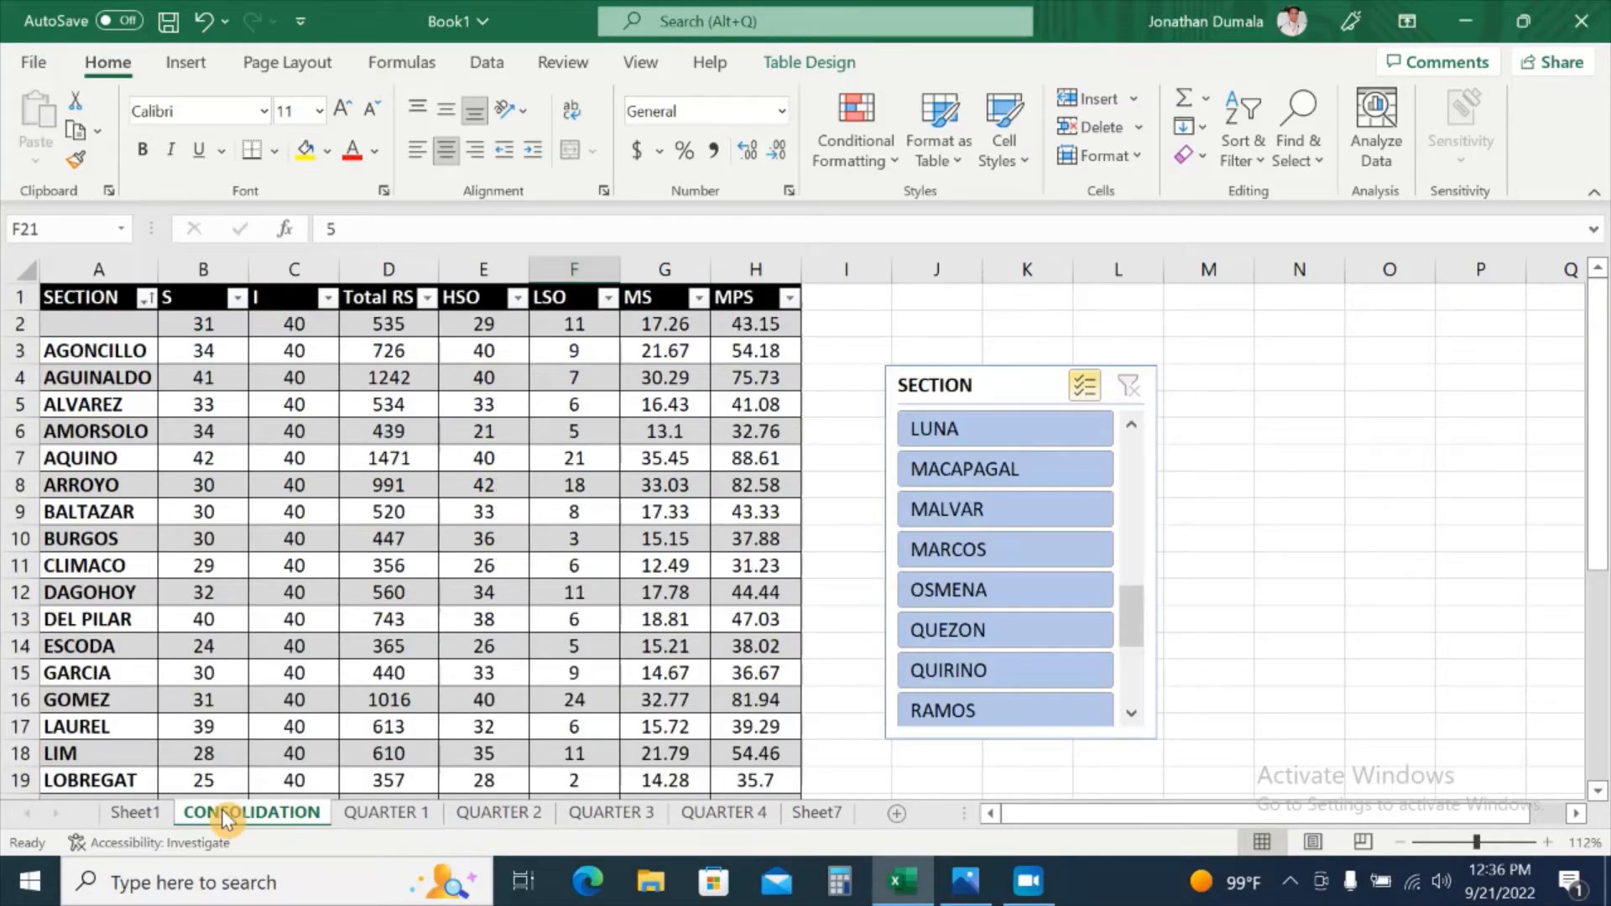
# Review the teachers' source tables on Sheet1 and return to the CONSOLIDATION sheet
pyautogui.click(130, 812)
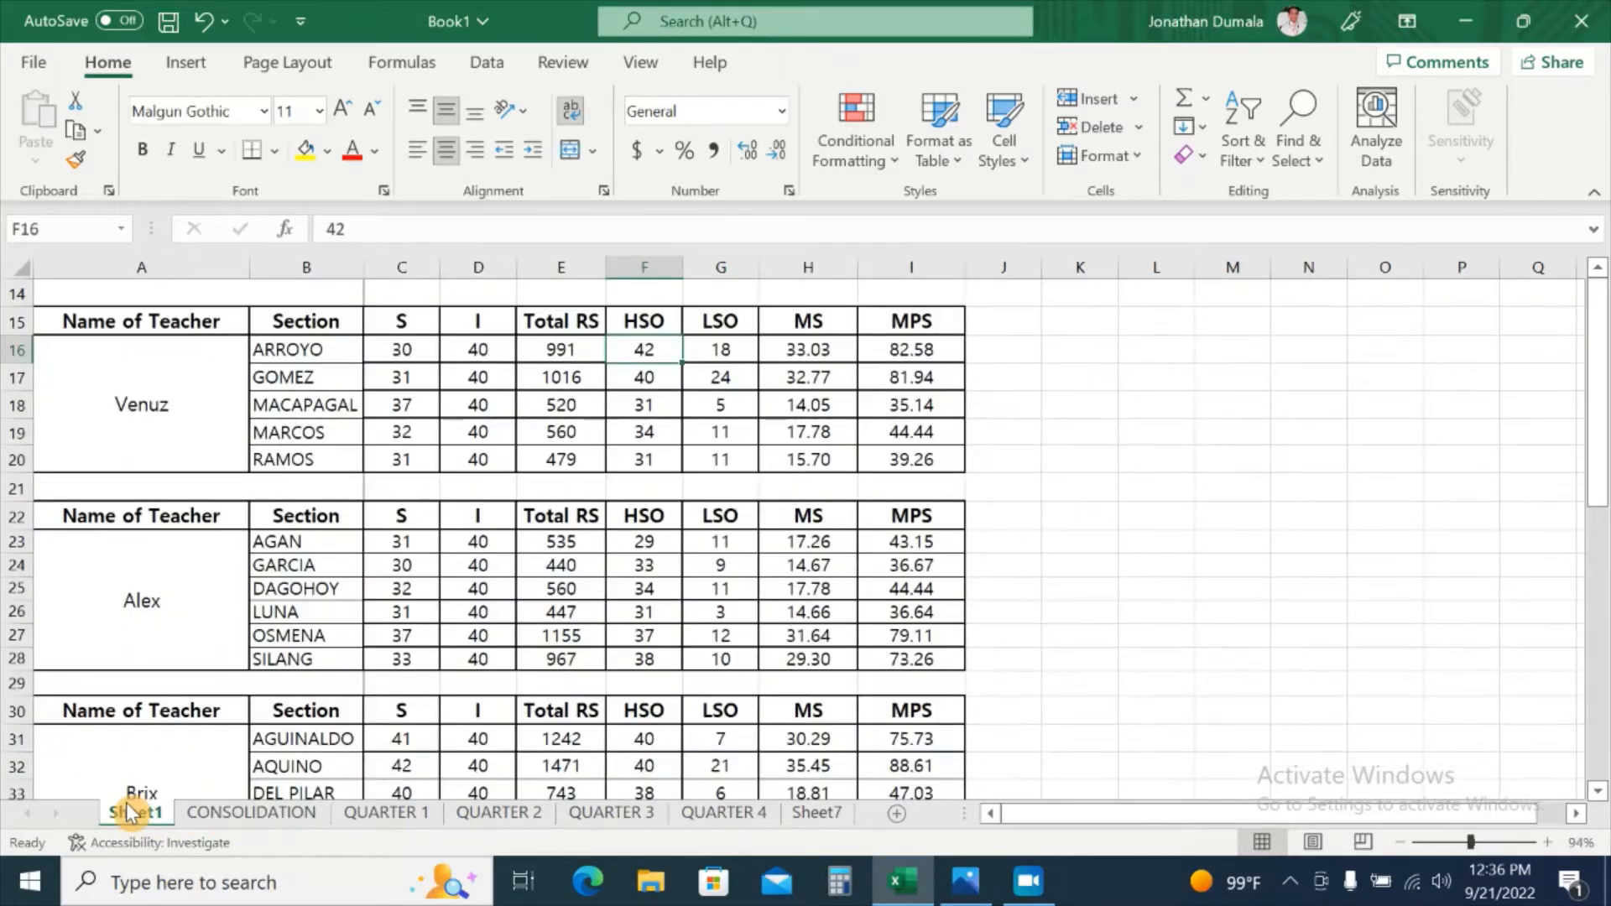
pyautogui.click(250, 816)
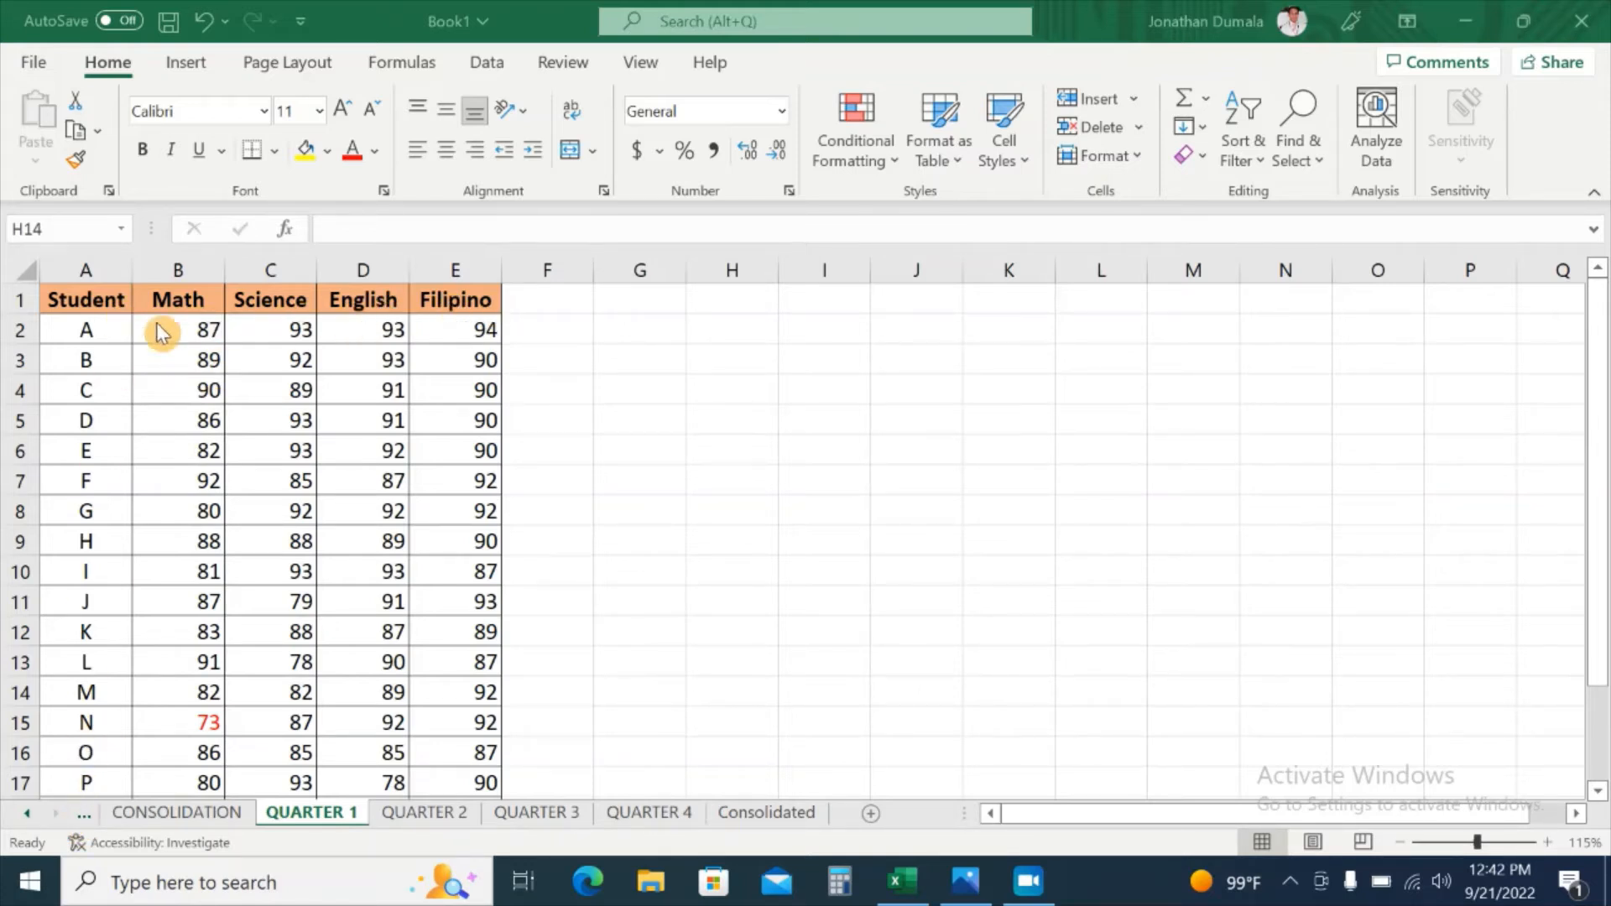
# Review the student grades on the QUARTER 2, QUARTER 3 and QUARTER 4 sheets
pyautogui.click(420, 818)
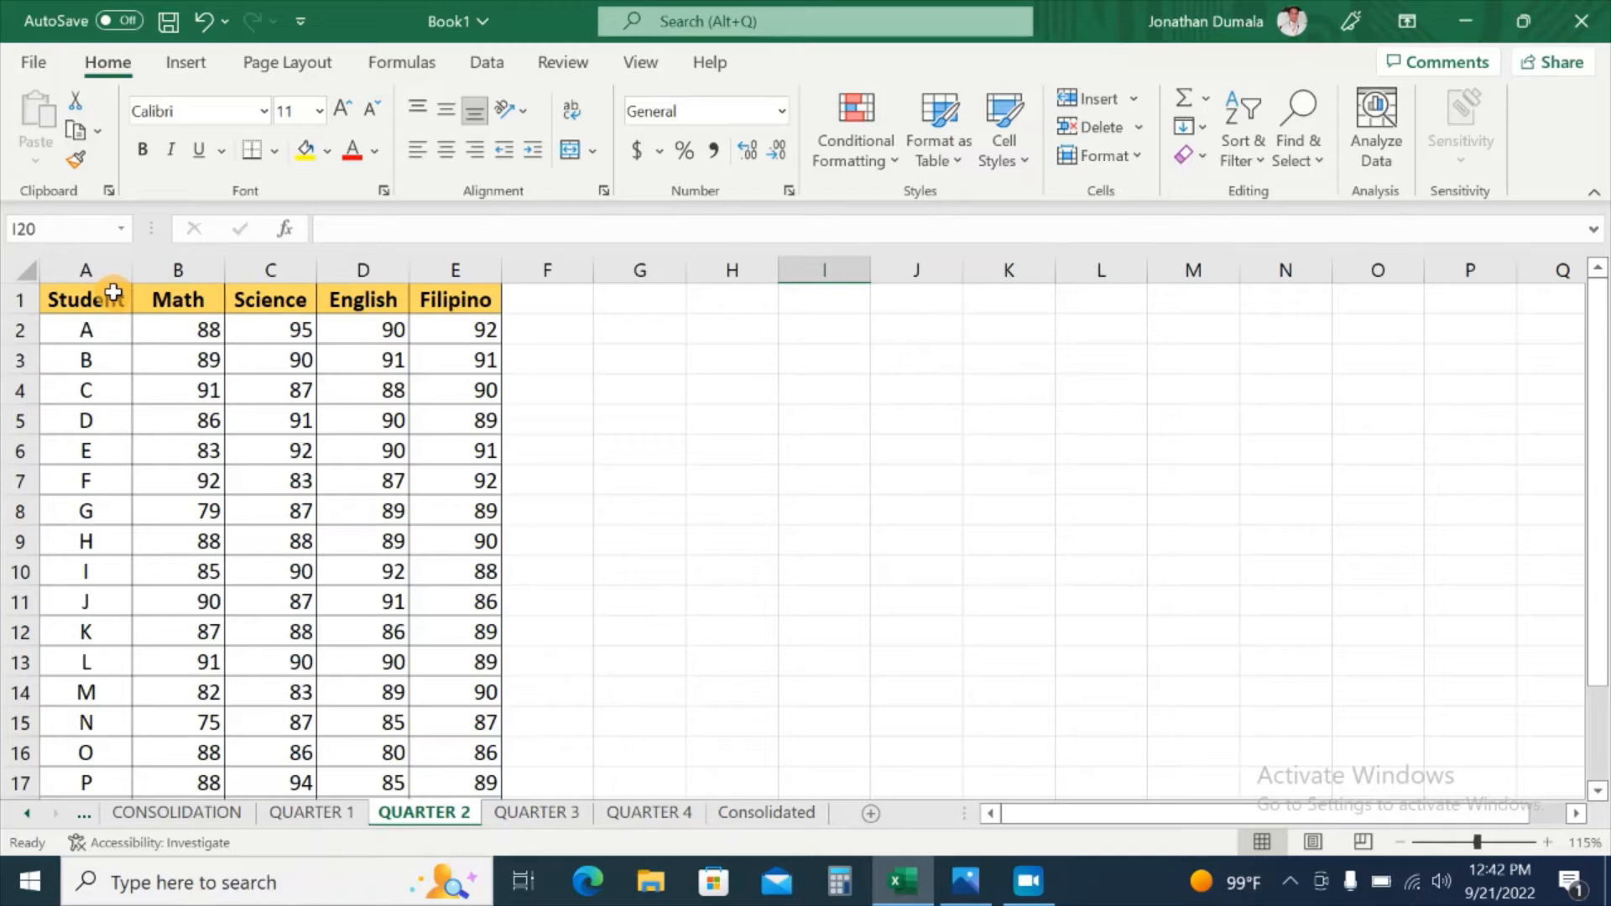
pyautogui.click(544, 814)
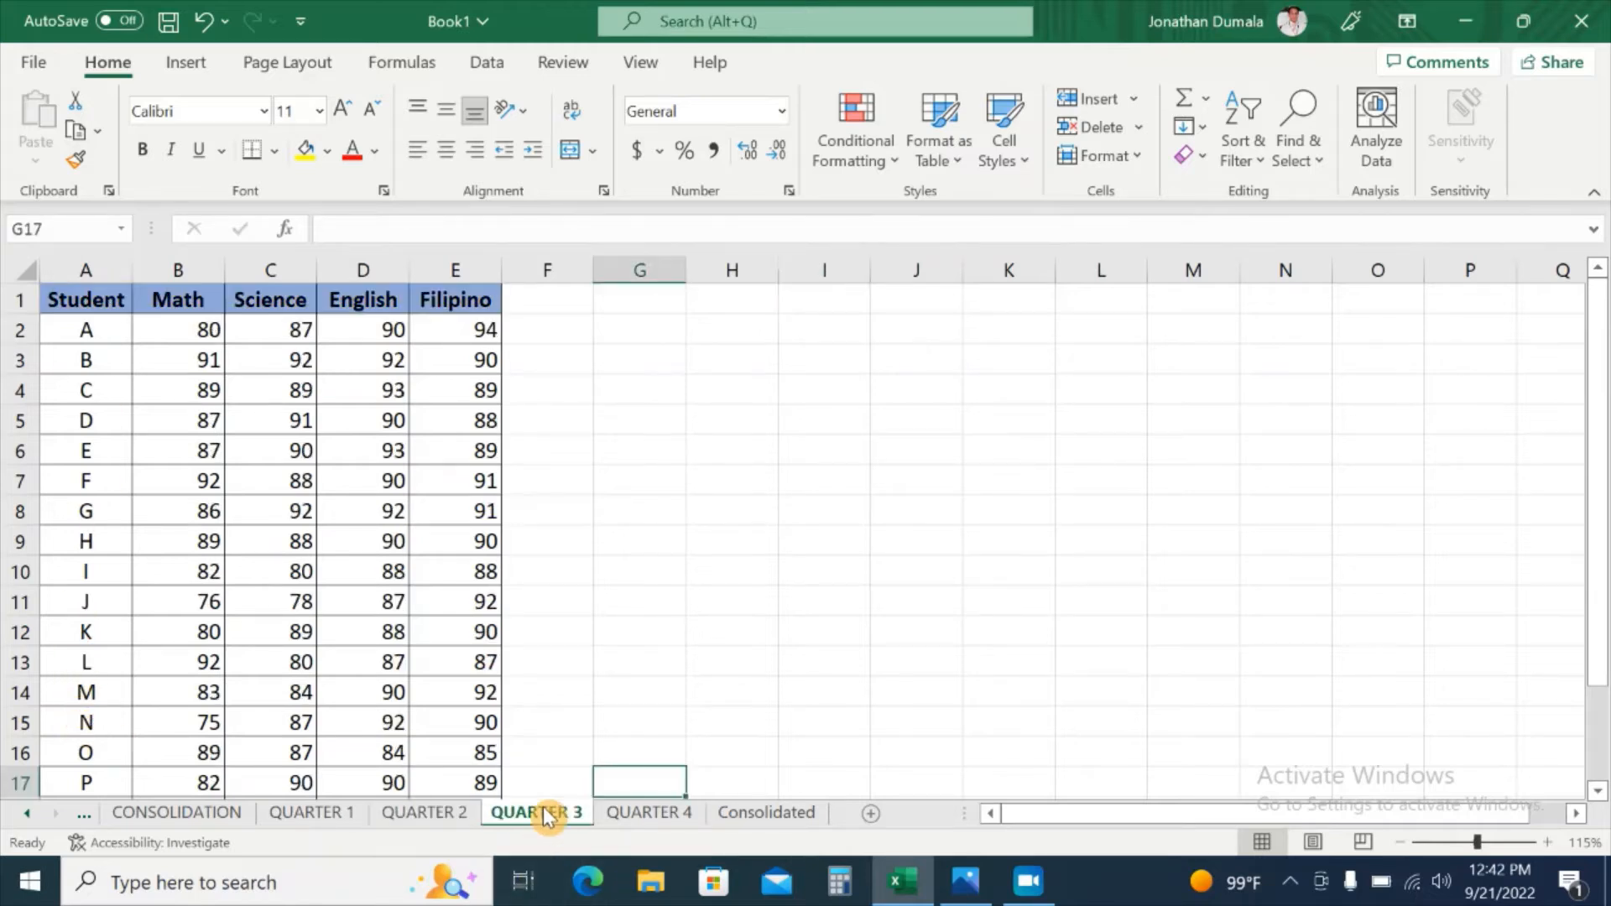
pyautogui.click(661, 815)
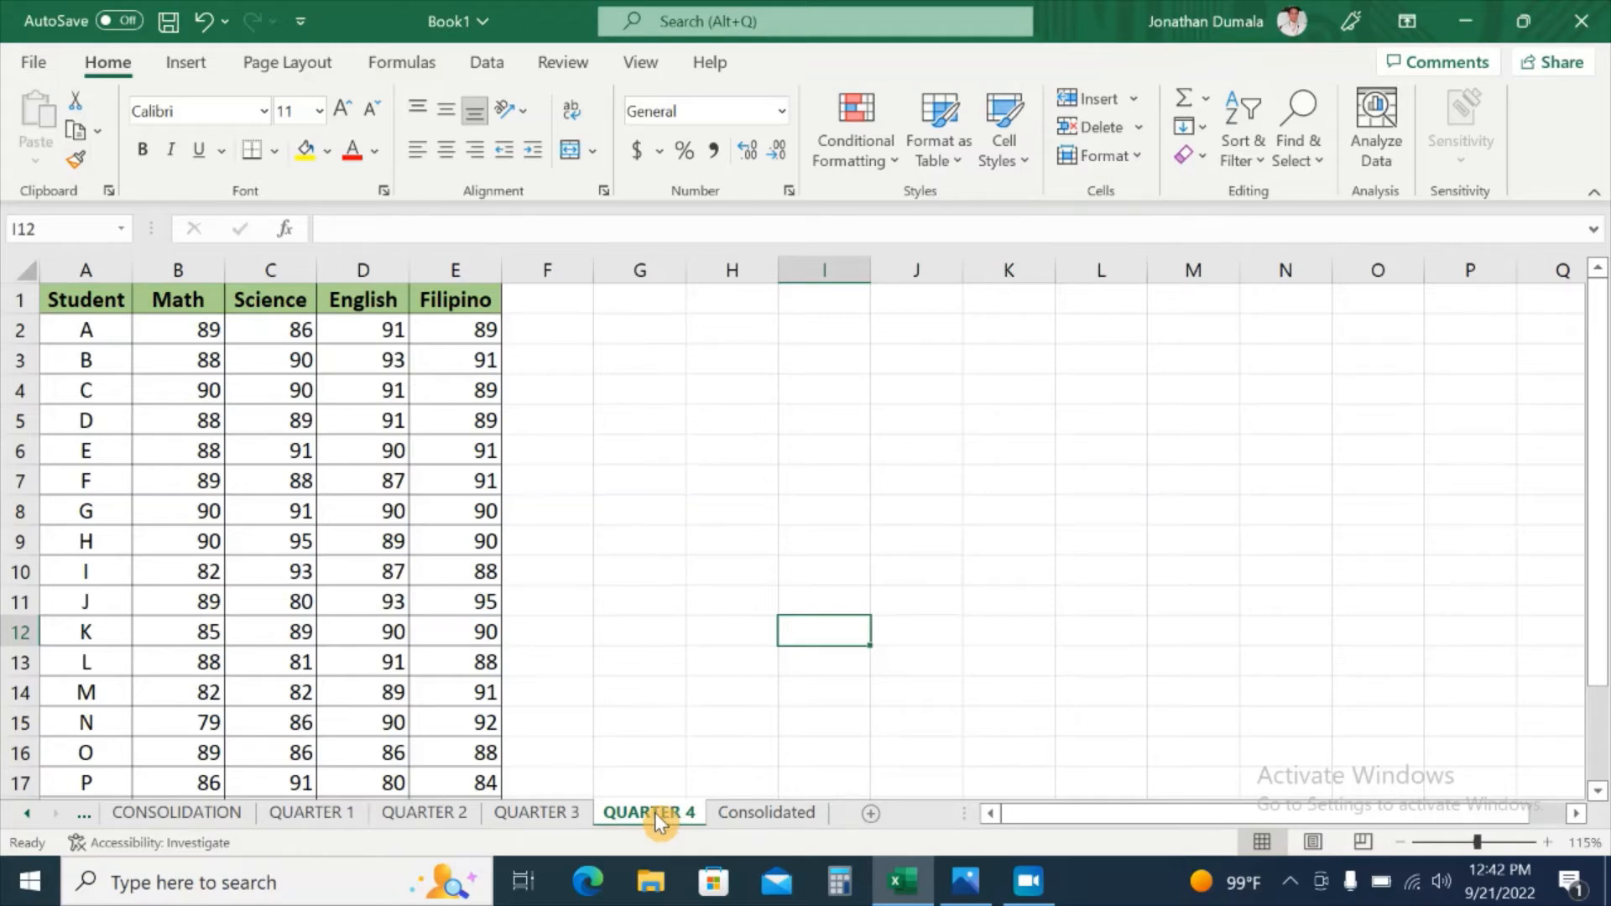
# Start a consolidation at cell A1 of the Consolidated sheet, using the Average function
pyautogui.click(737, 816)
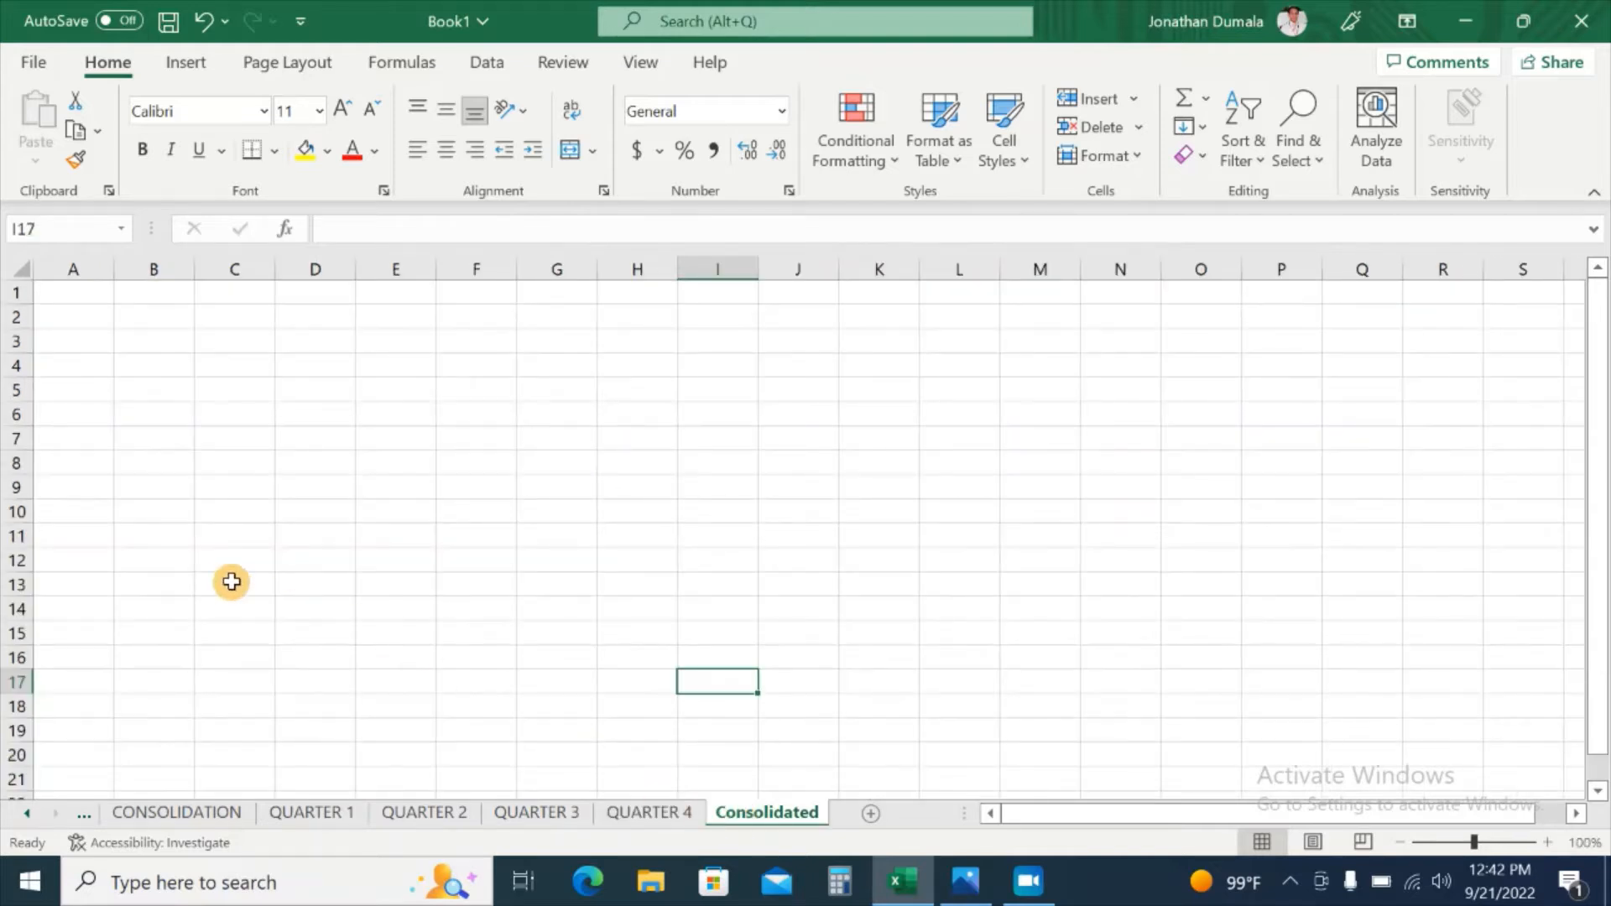
pyautogui.click(73, 298)
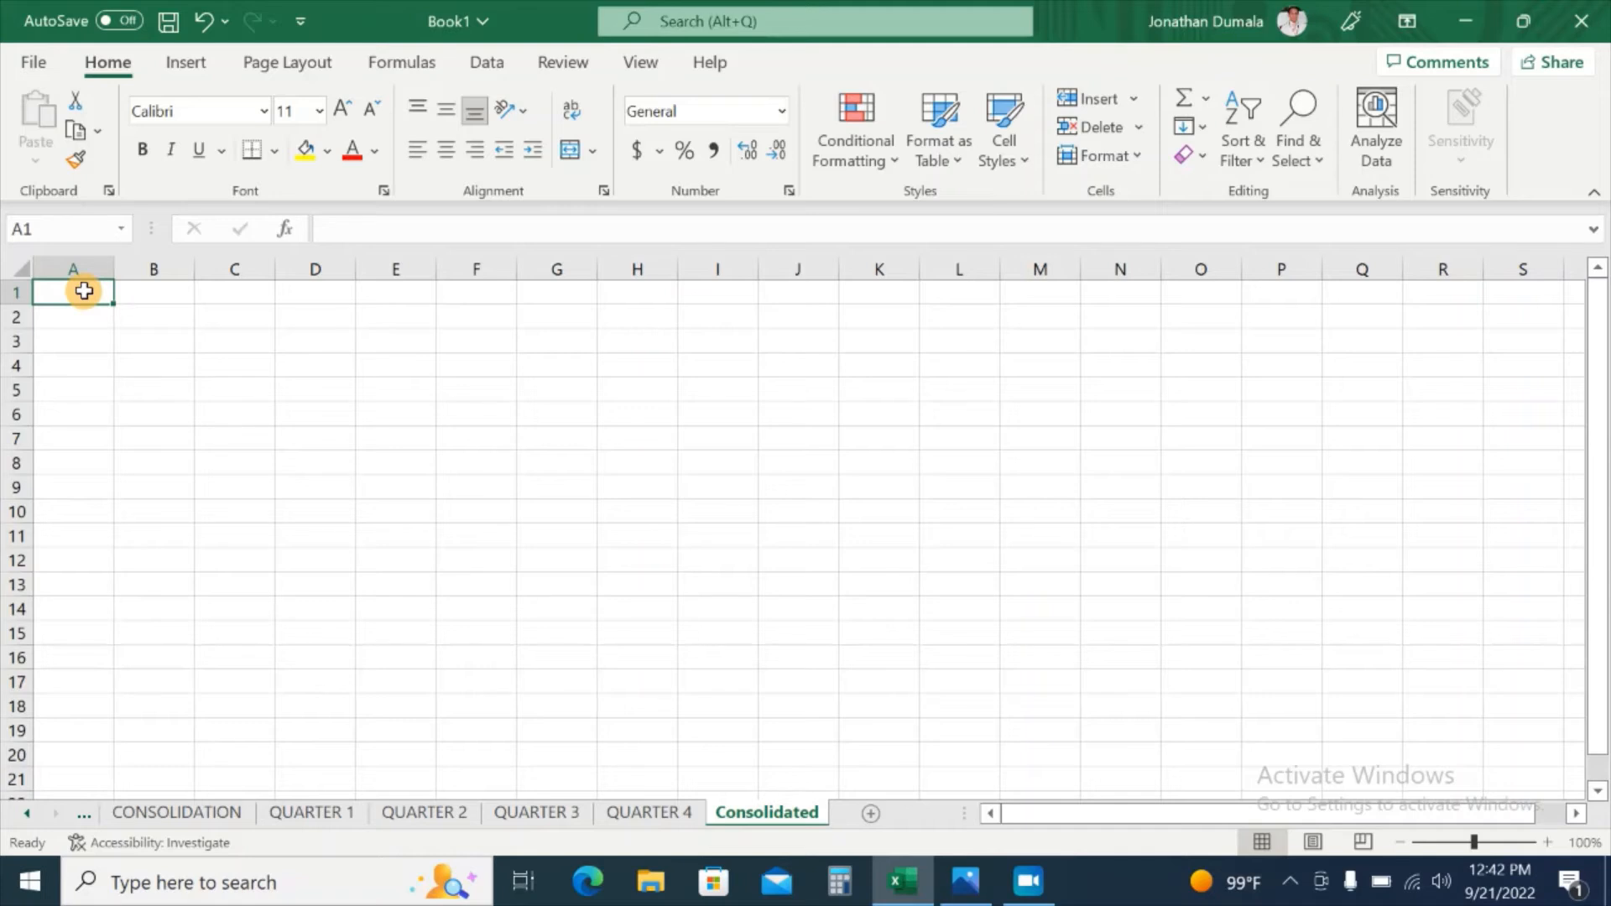
pyautogui.click(486, 67)
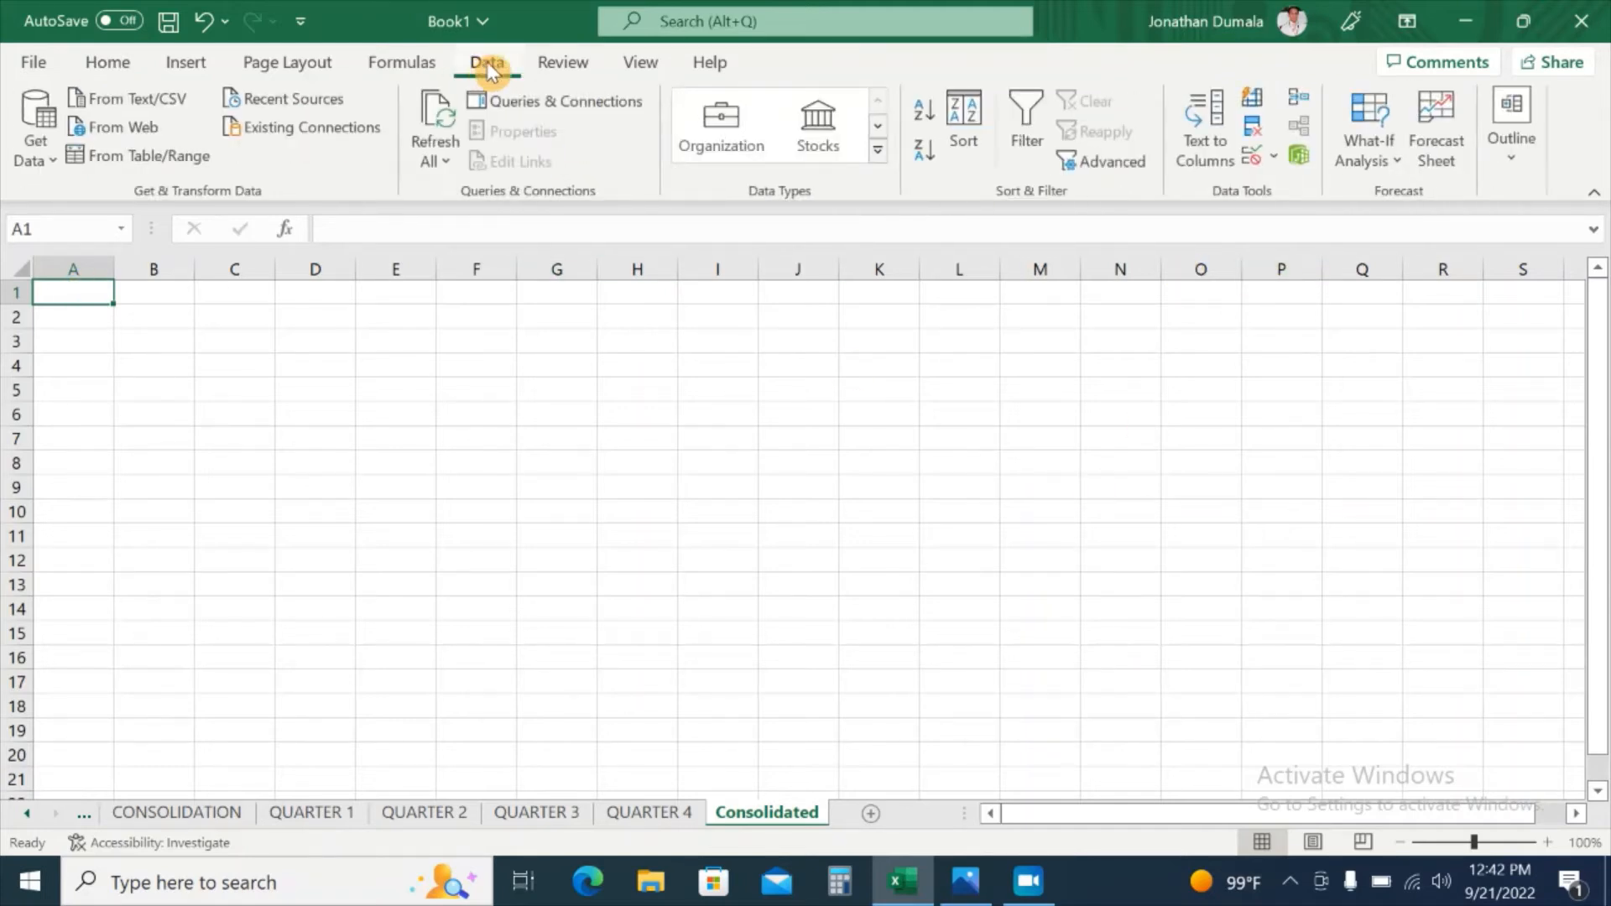
pyautogui.click(1302, 96)
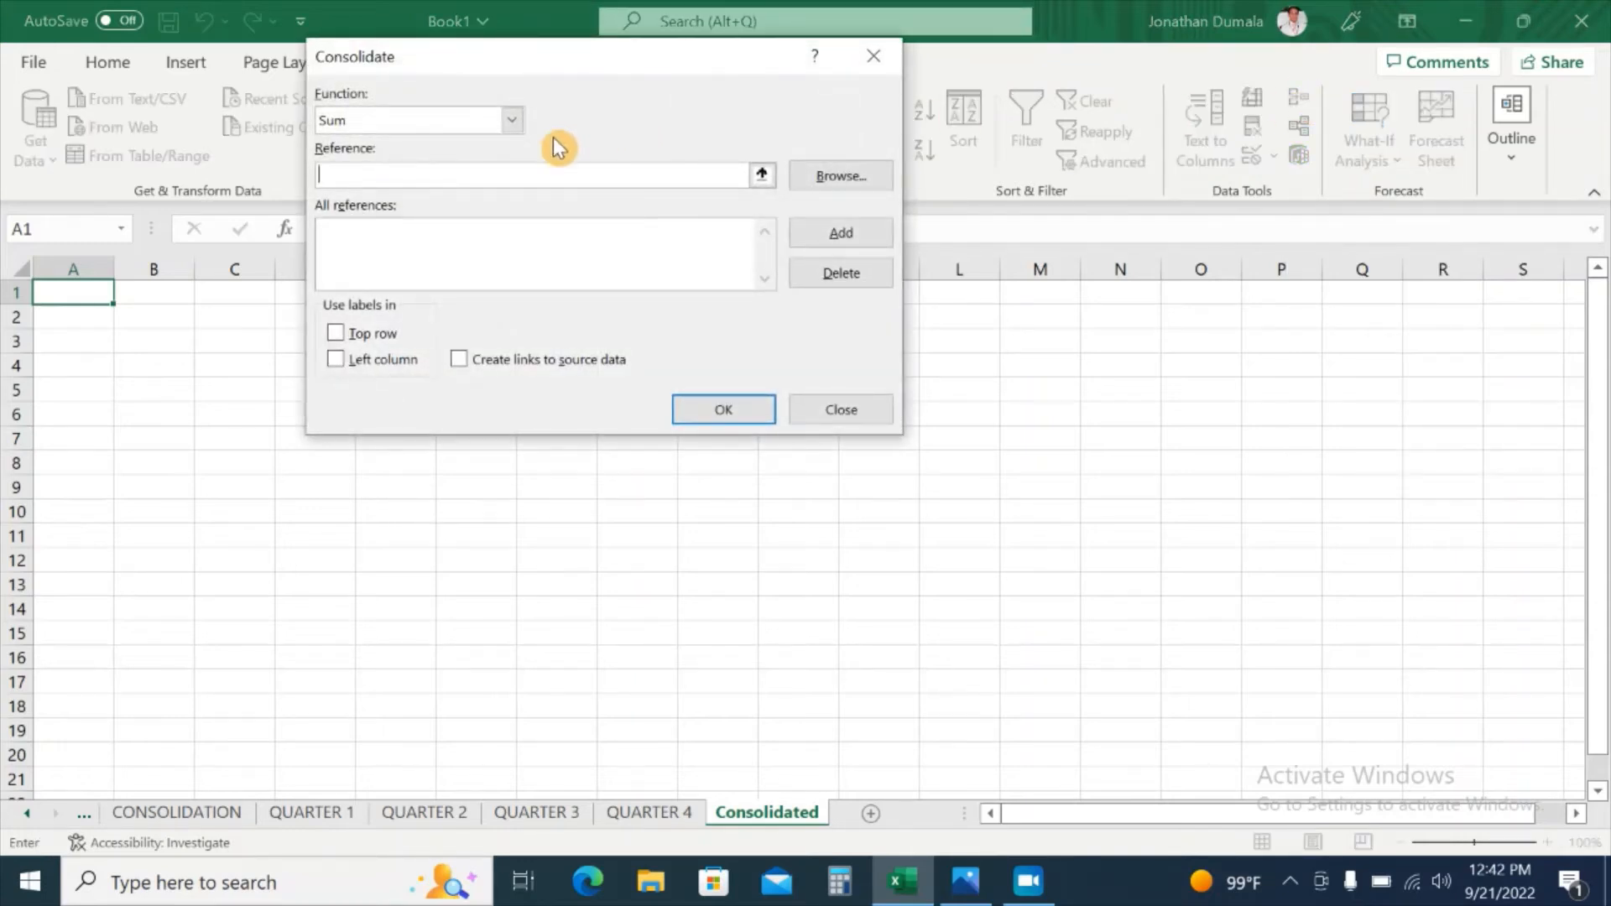
pyautogui.click(511, 122)
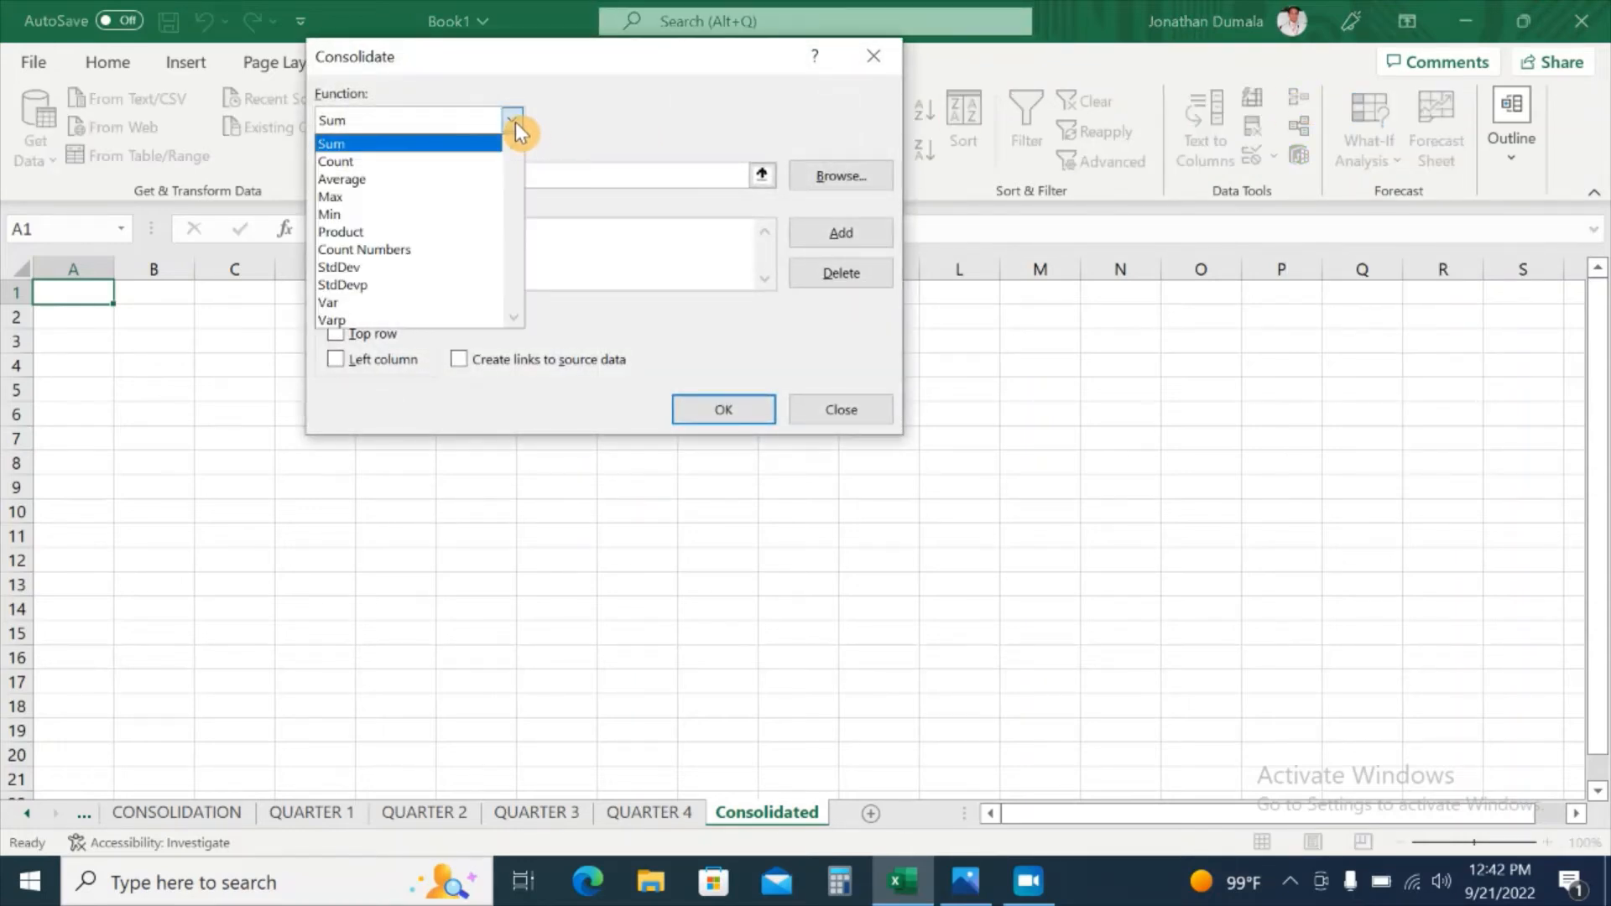
pyautogui.click(430, 181)
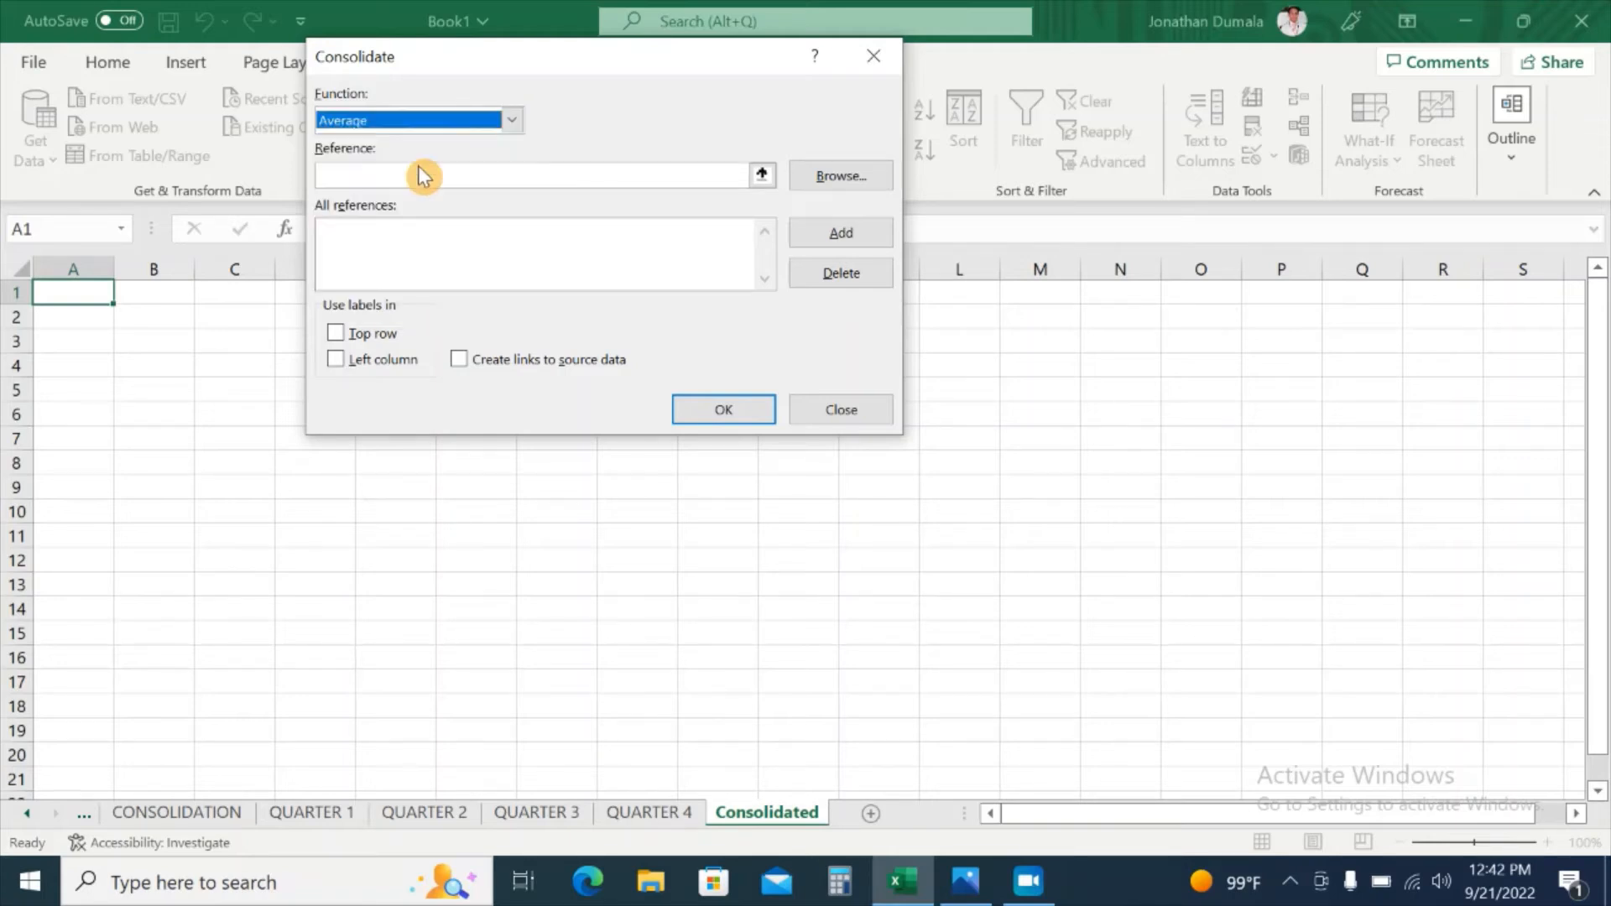
# Add the range A1:E21 of the QUARTER 1 sheet to the consolidation references
pyautogui.click(422, 177)
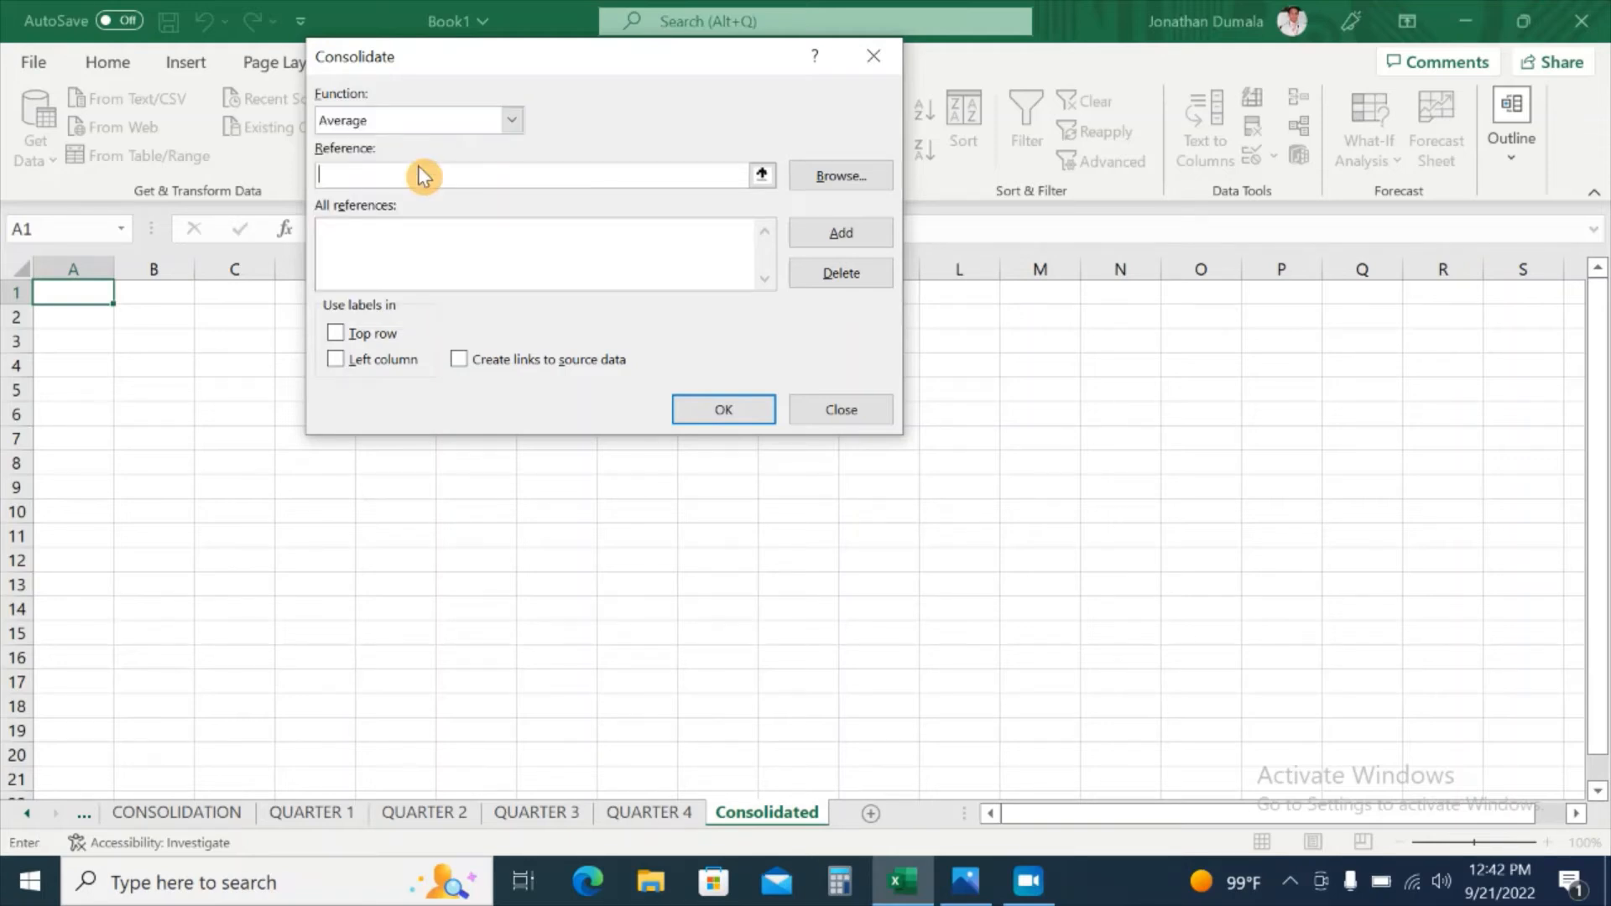
pyautogui.click(762, 176)
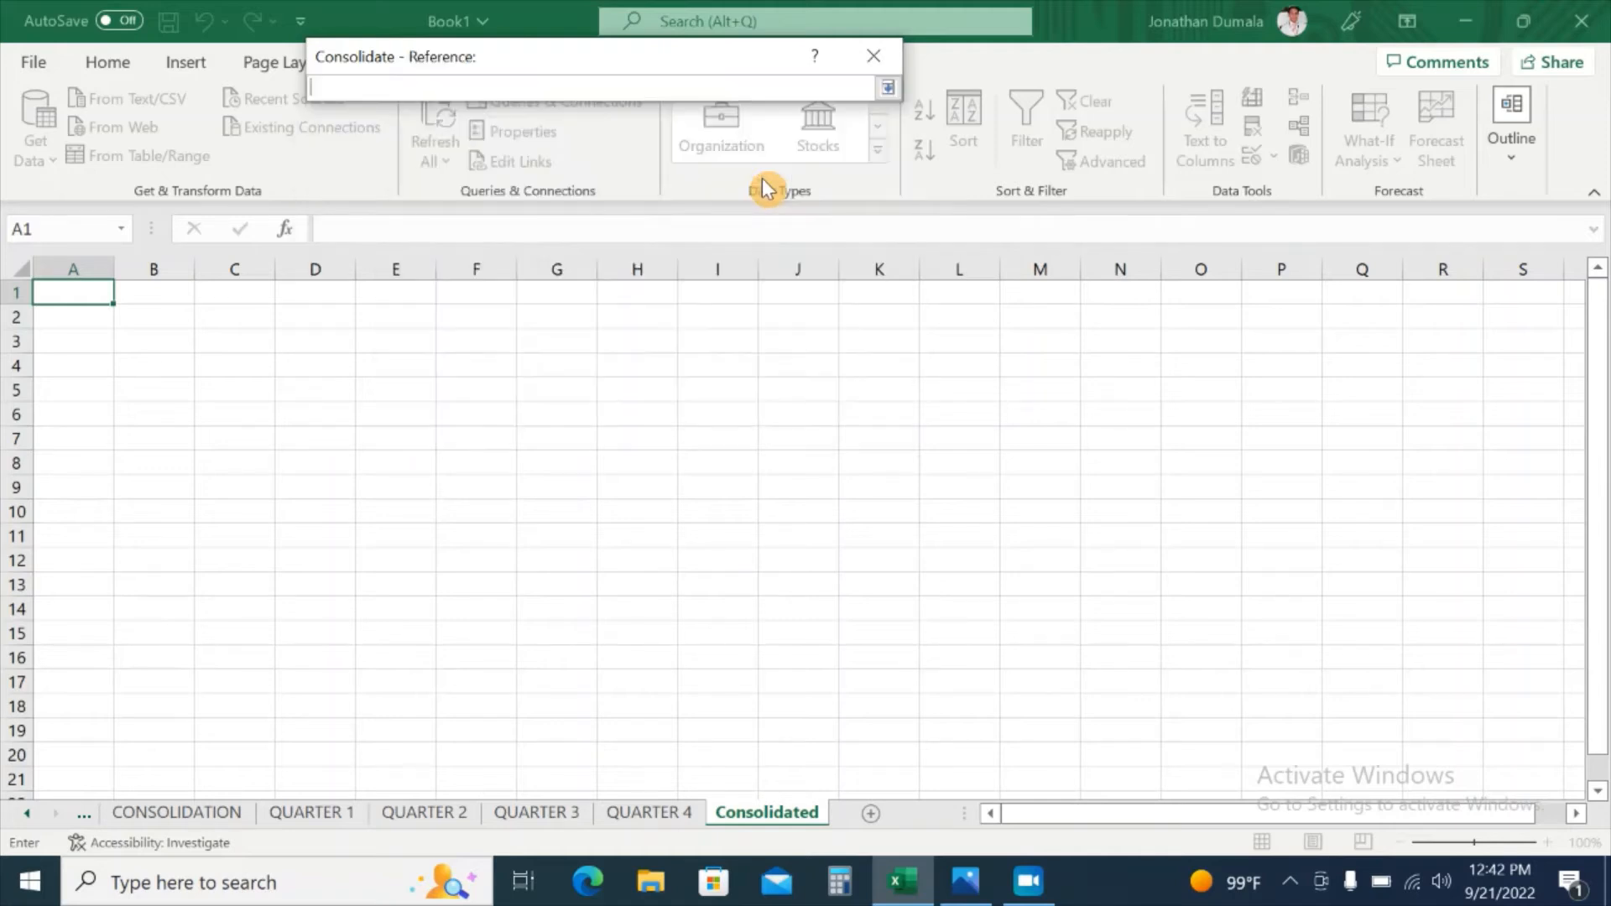
pyautogui.click(309, 816)
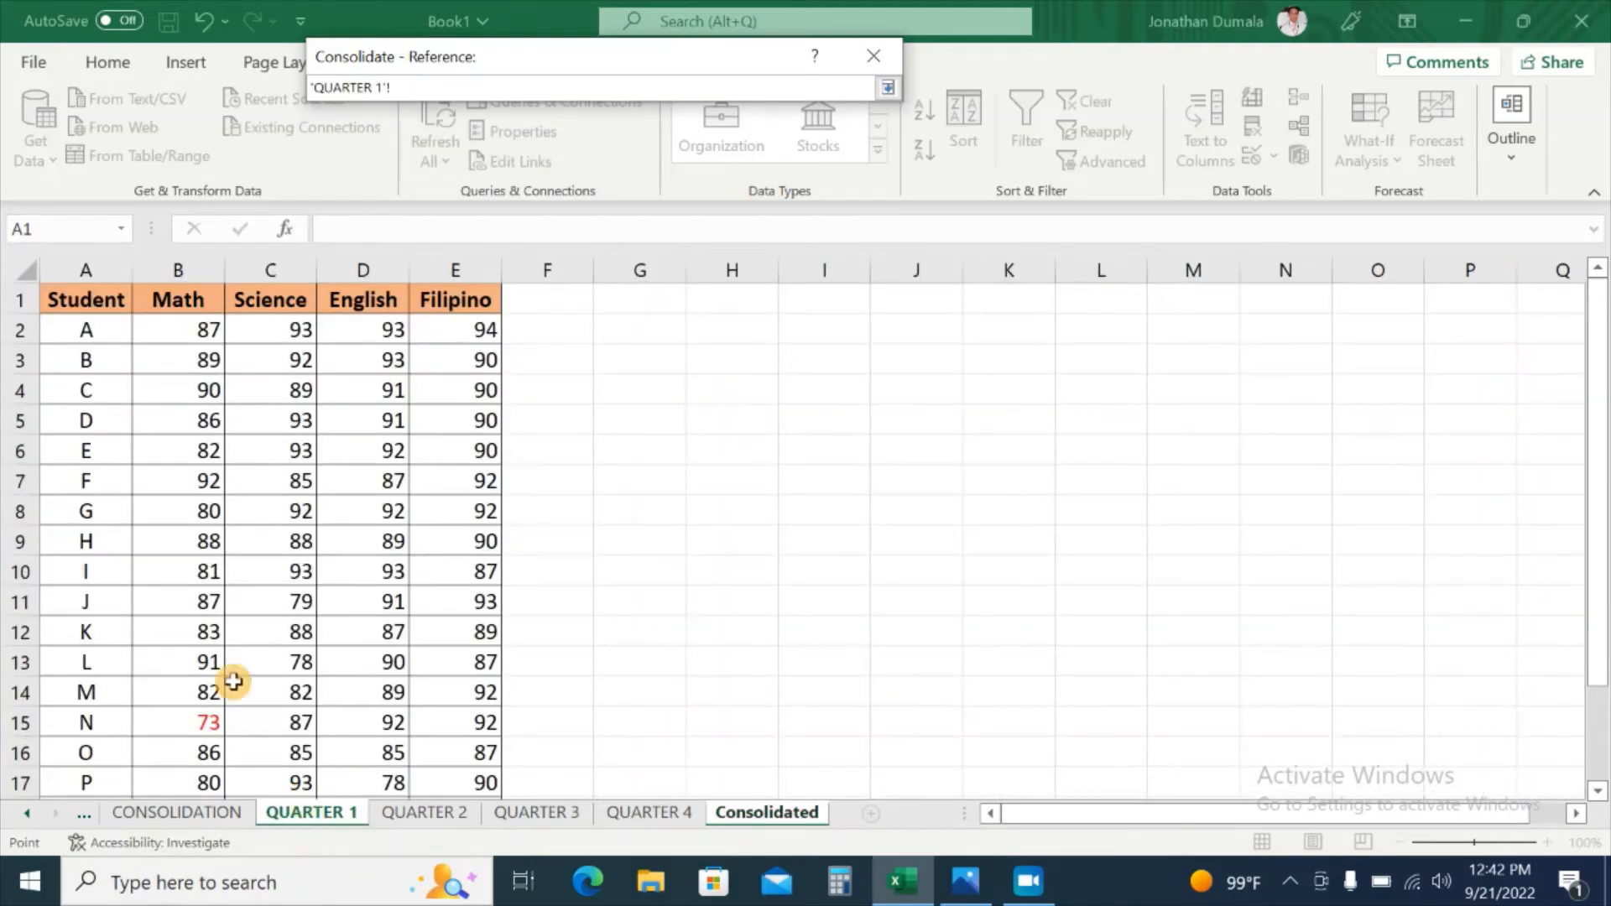
pyautogui.moveTo(104, 304); pyautogui.dragTo(462, 736)
pyautogui.scroll(1, 568, 618)
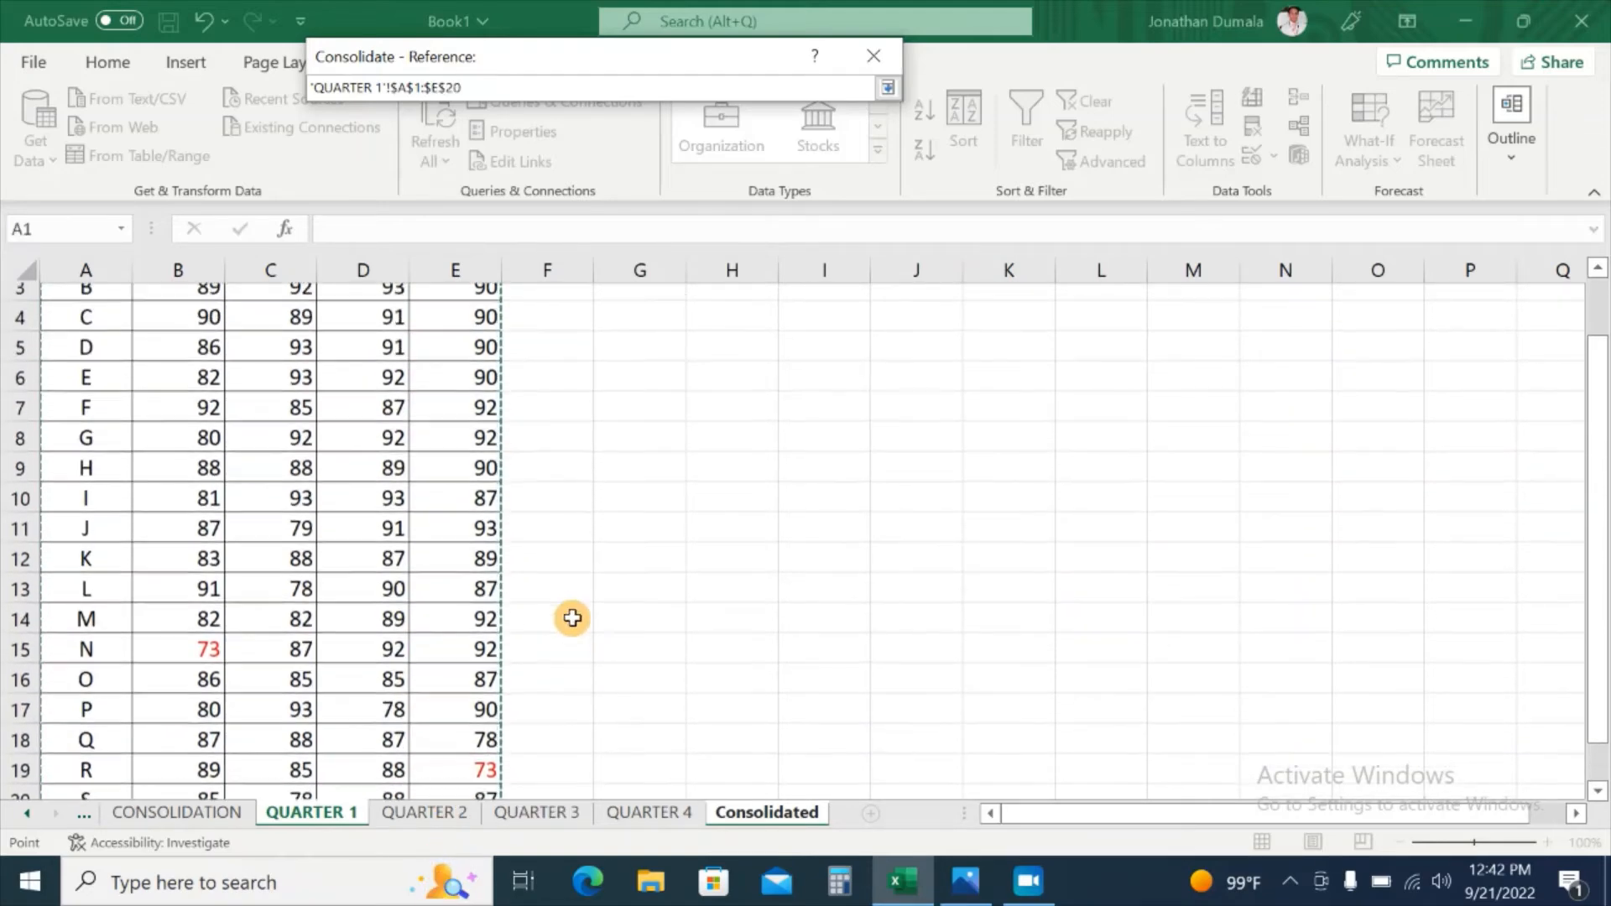
pyautogui.scroll(-2, 428, 658)
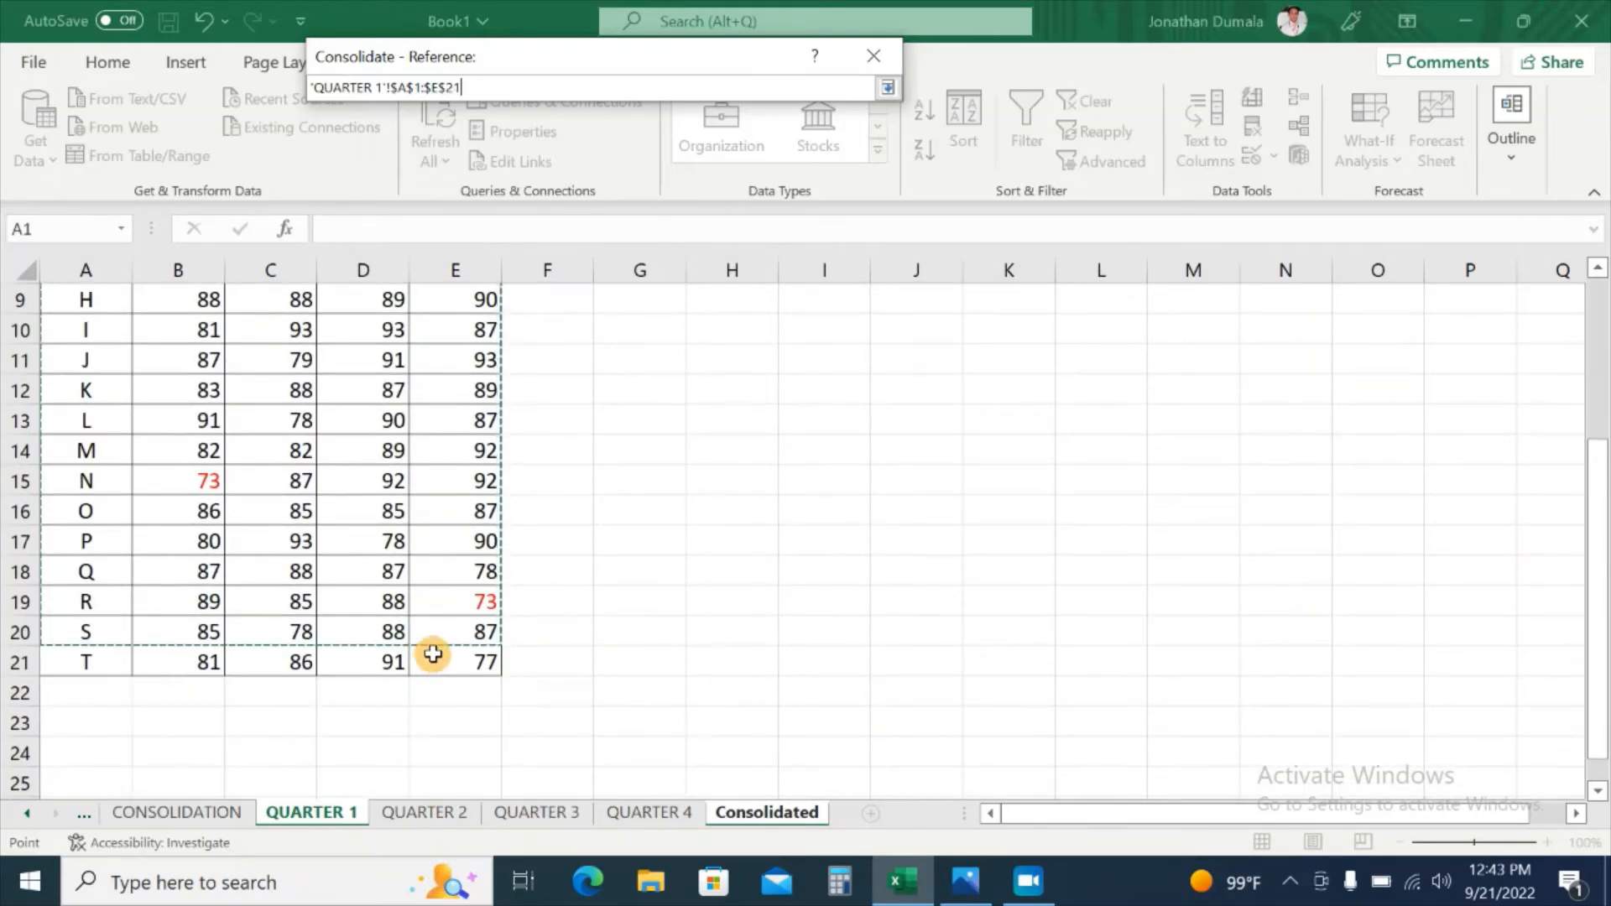
pyautogui.scroll(3, 407, 619)
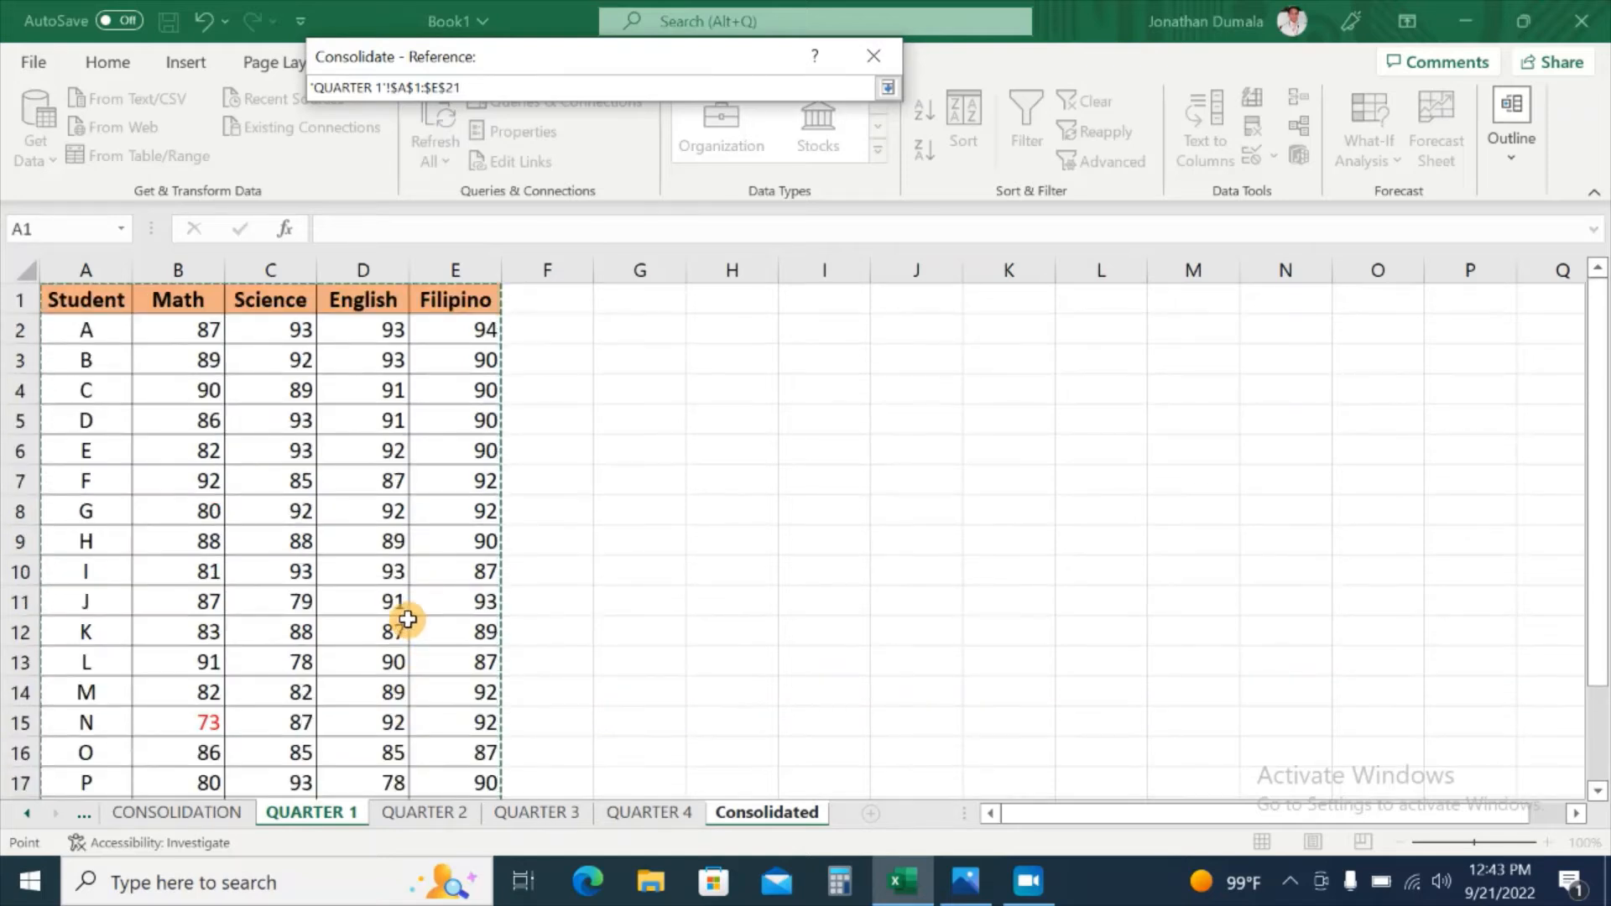
pyautogui.click(887, 87)
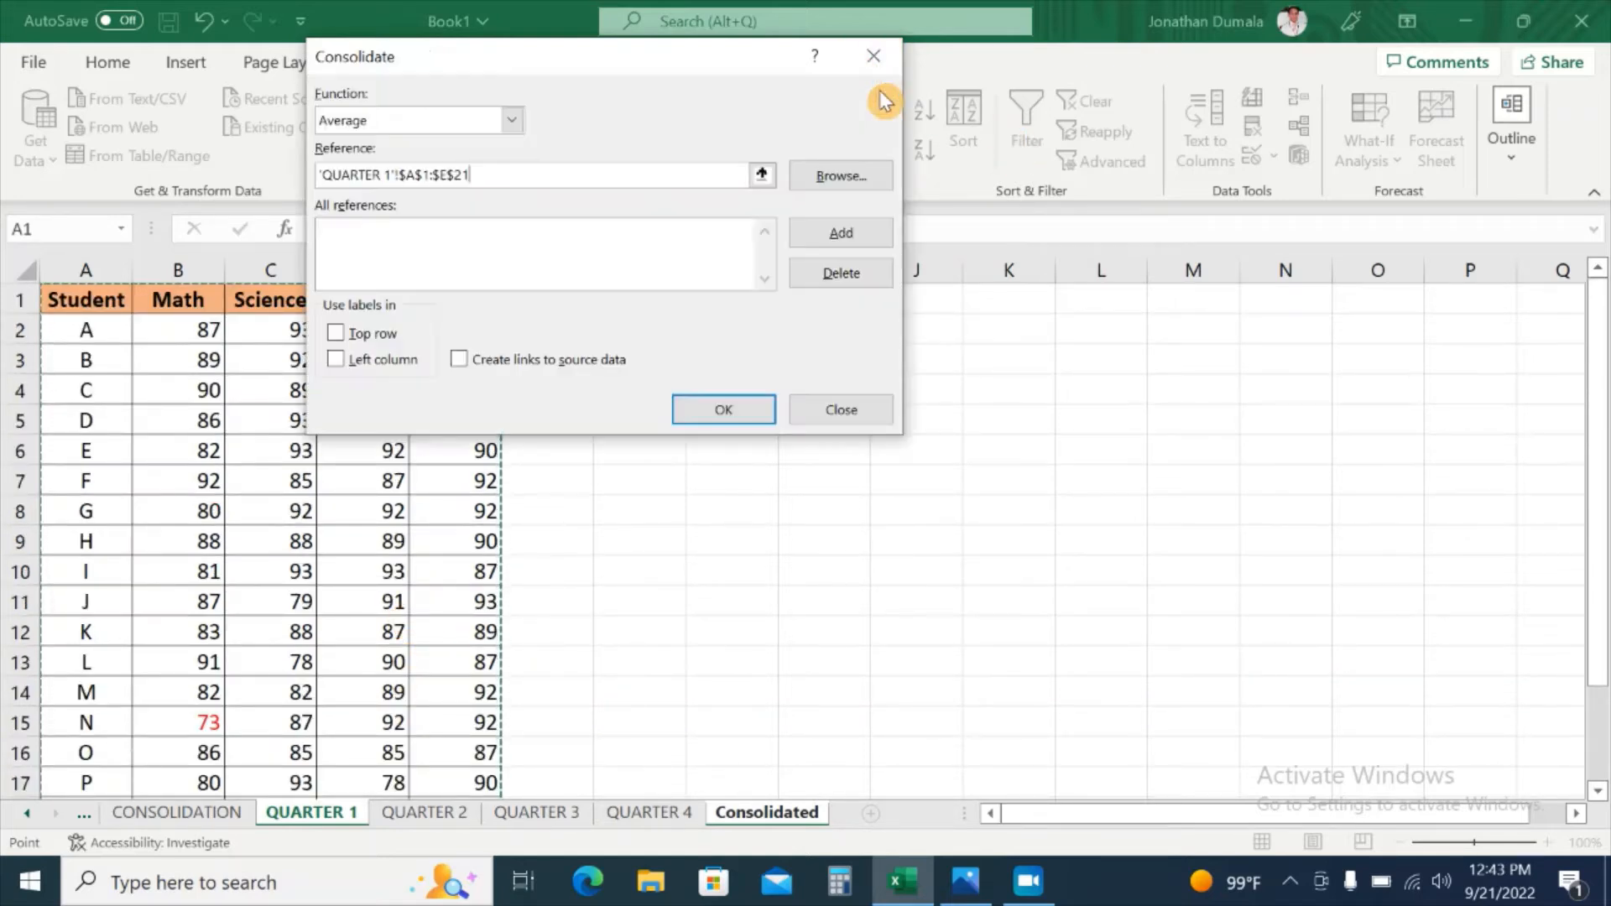
pyautogui.click(856, 238)
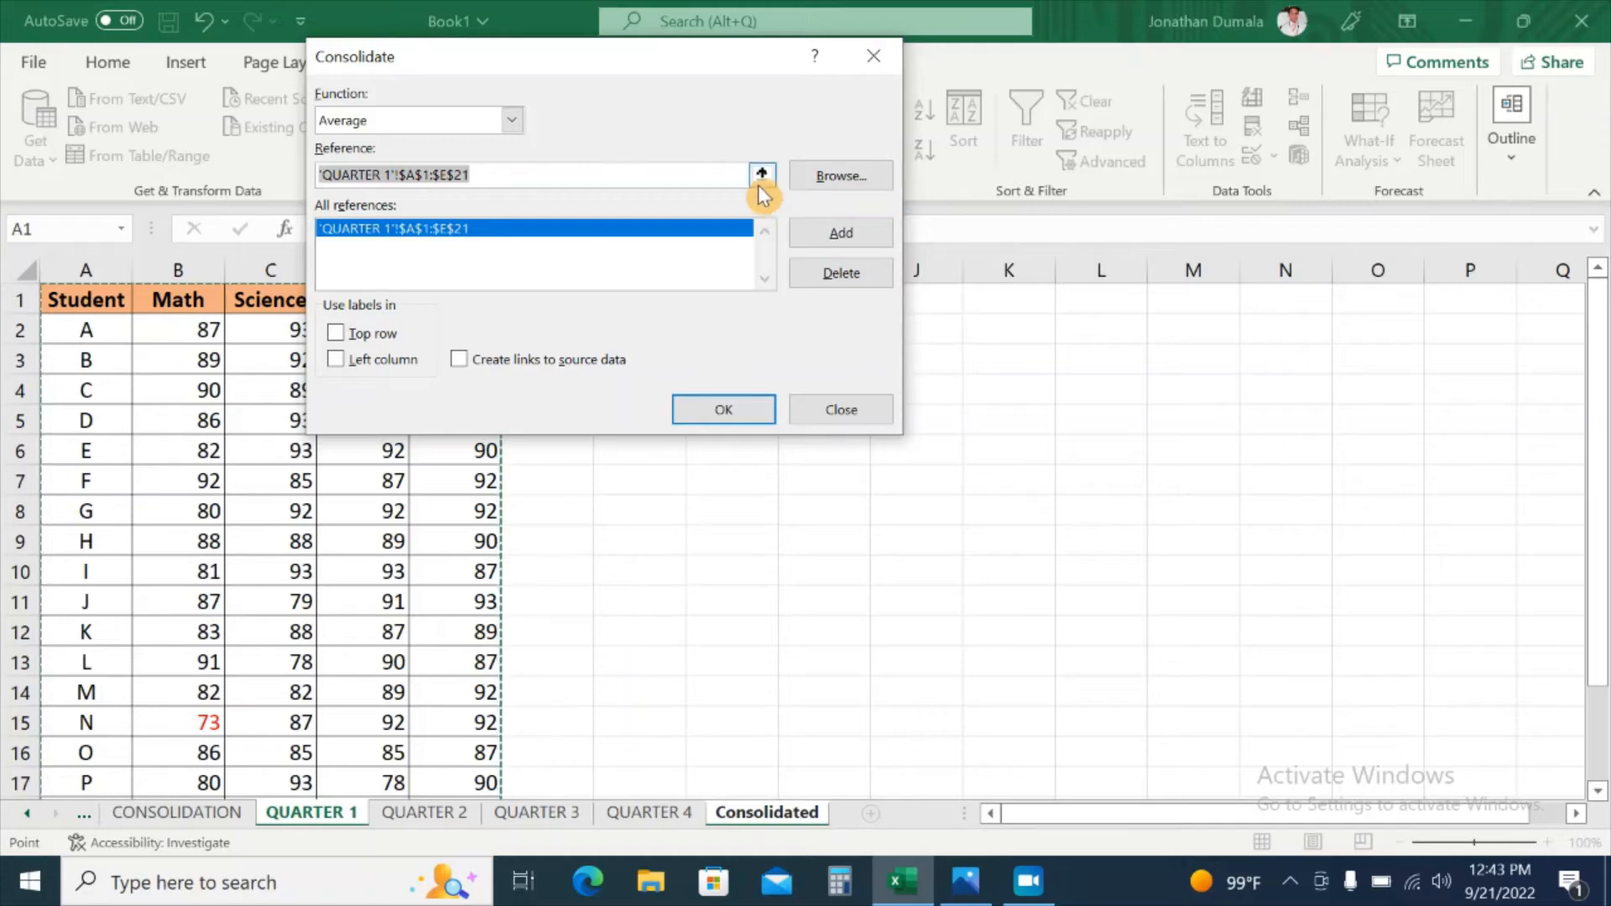
# Add the range A1:E21 of the QUARTER 2 sheet to the consolidation references
pyautogui.click(425, 813)
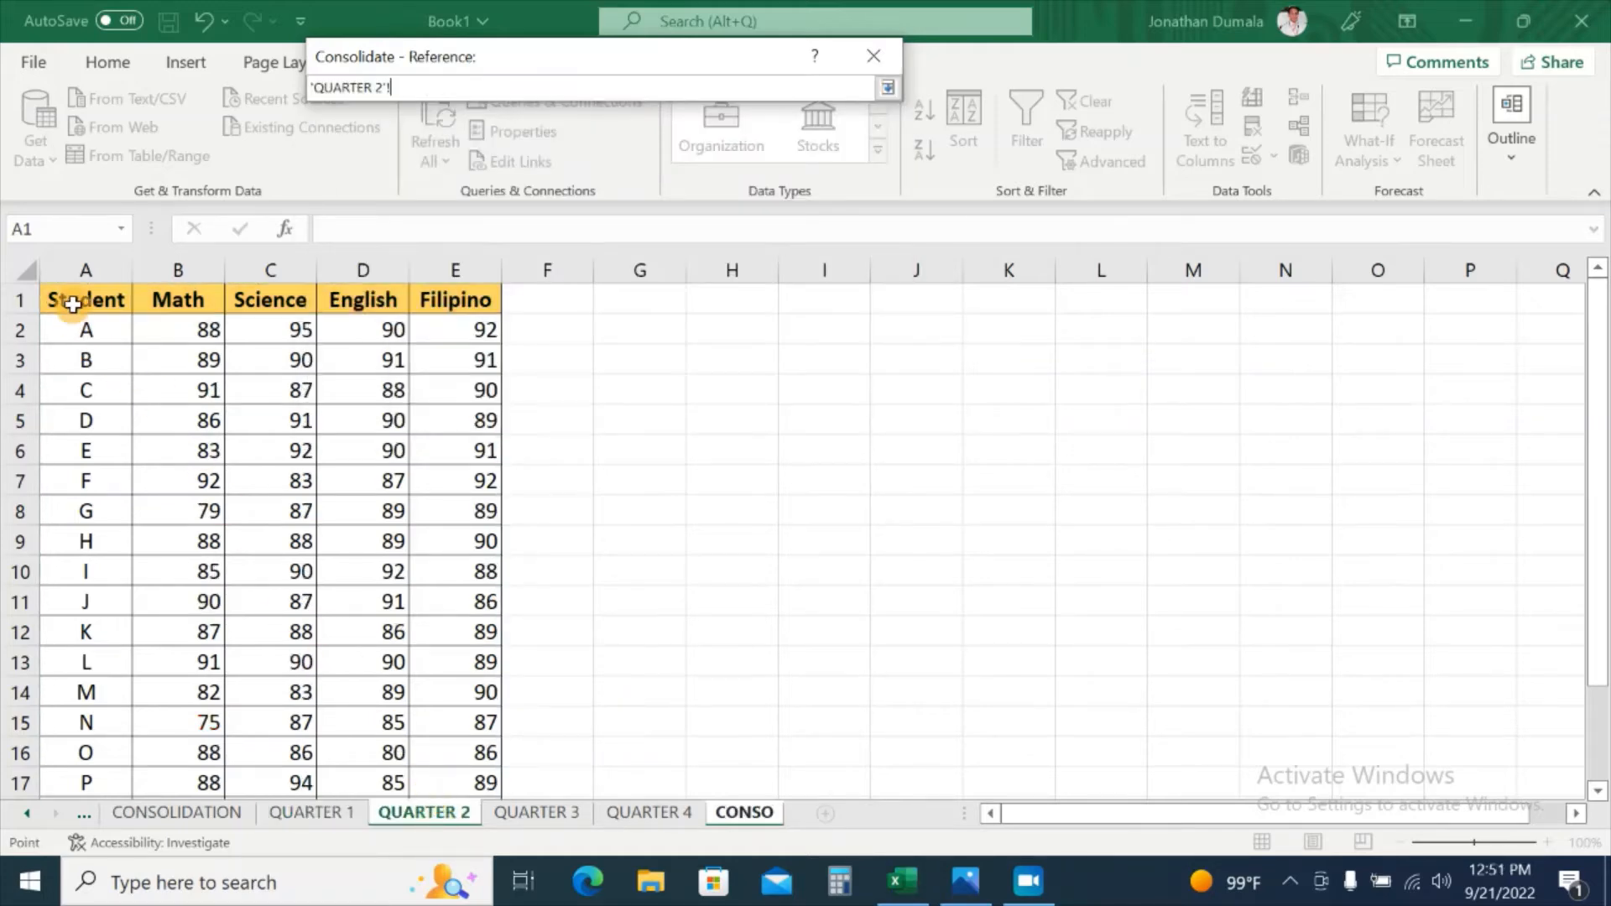
pyautogui.moveTo(73, 304); pyautogui.dragTo(424, 752)
pyautogui.click(887, 88)
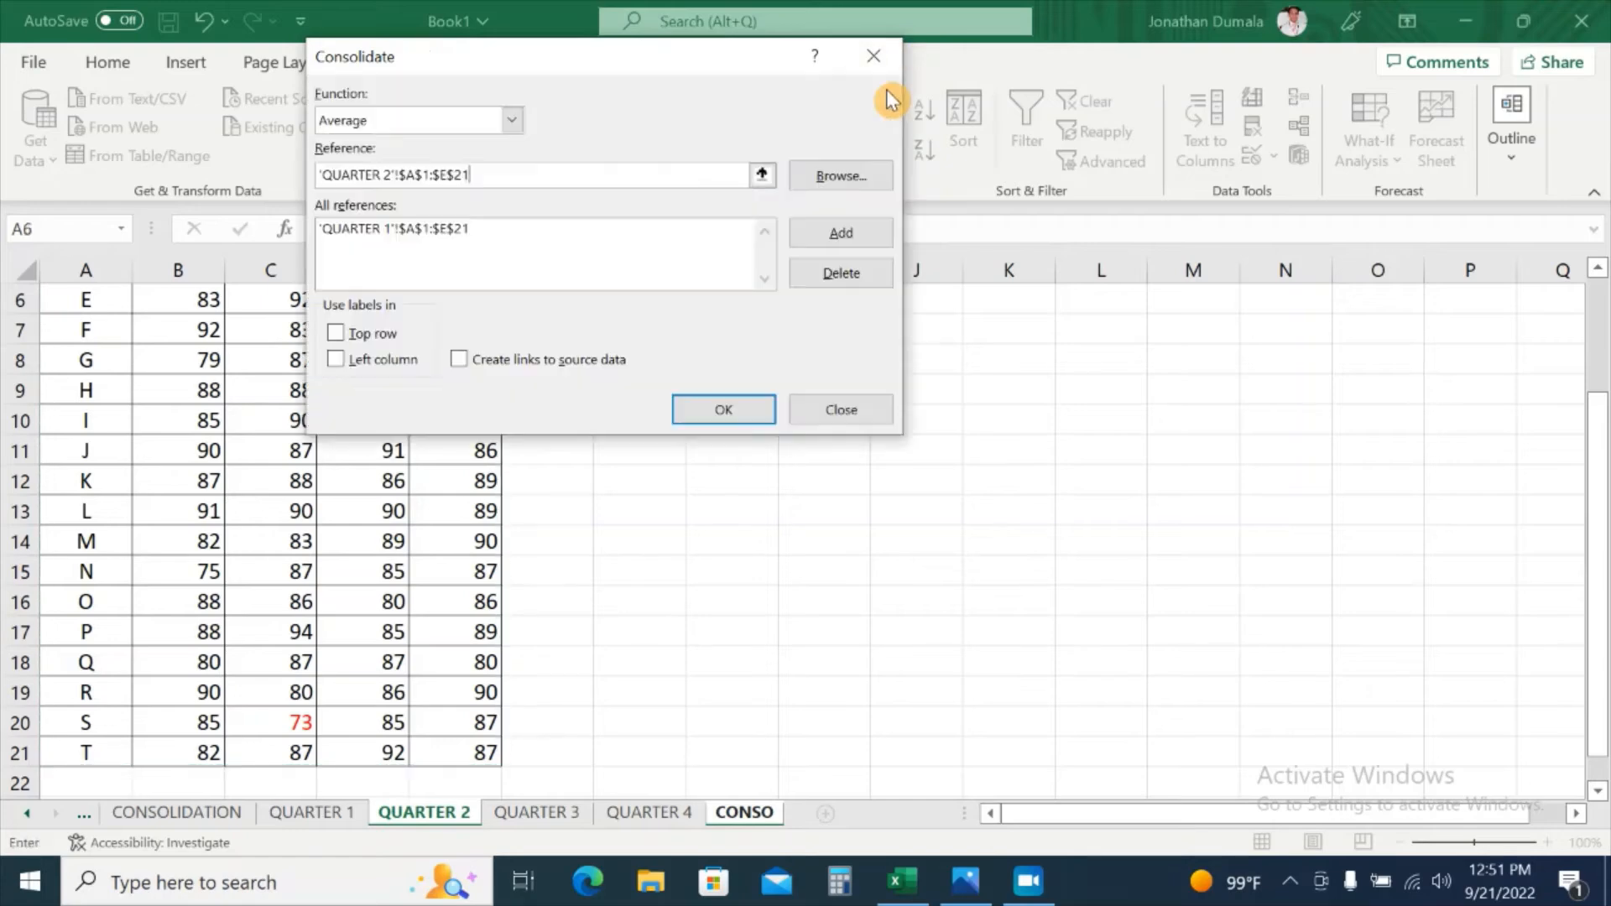
pyautogui.click(839, 234)
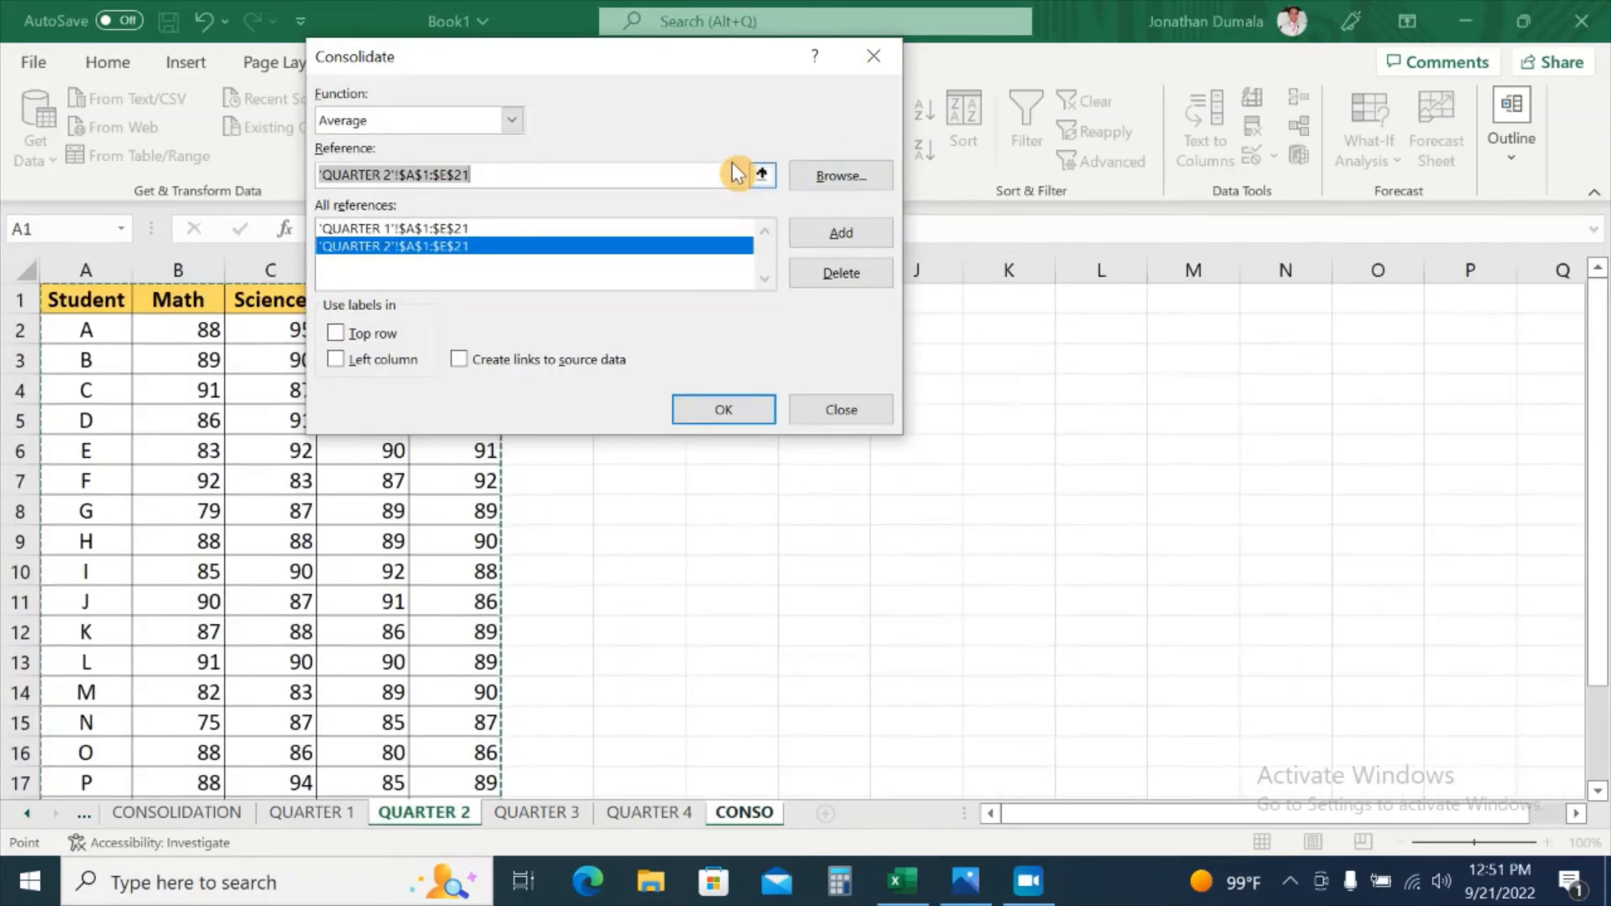
# Add the range A1:E21 of the QUARTER 3 sheet to the consolidation references
pyautogui.click(762, 175)
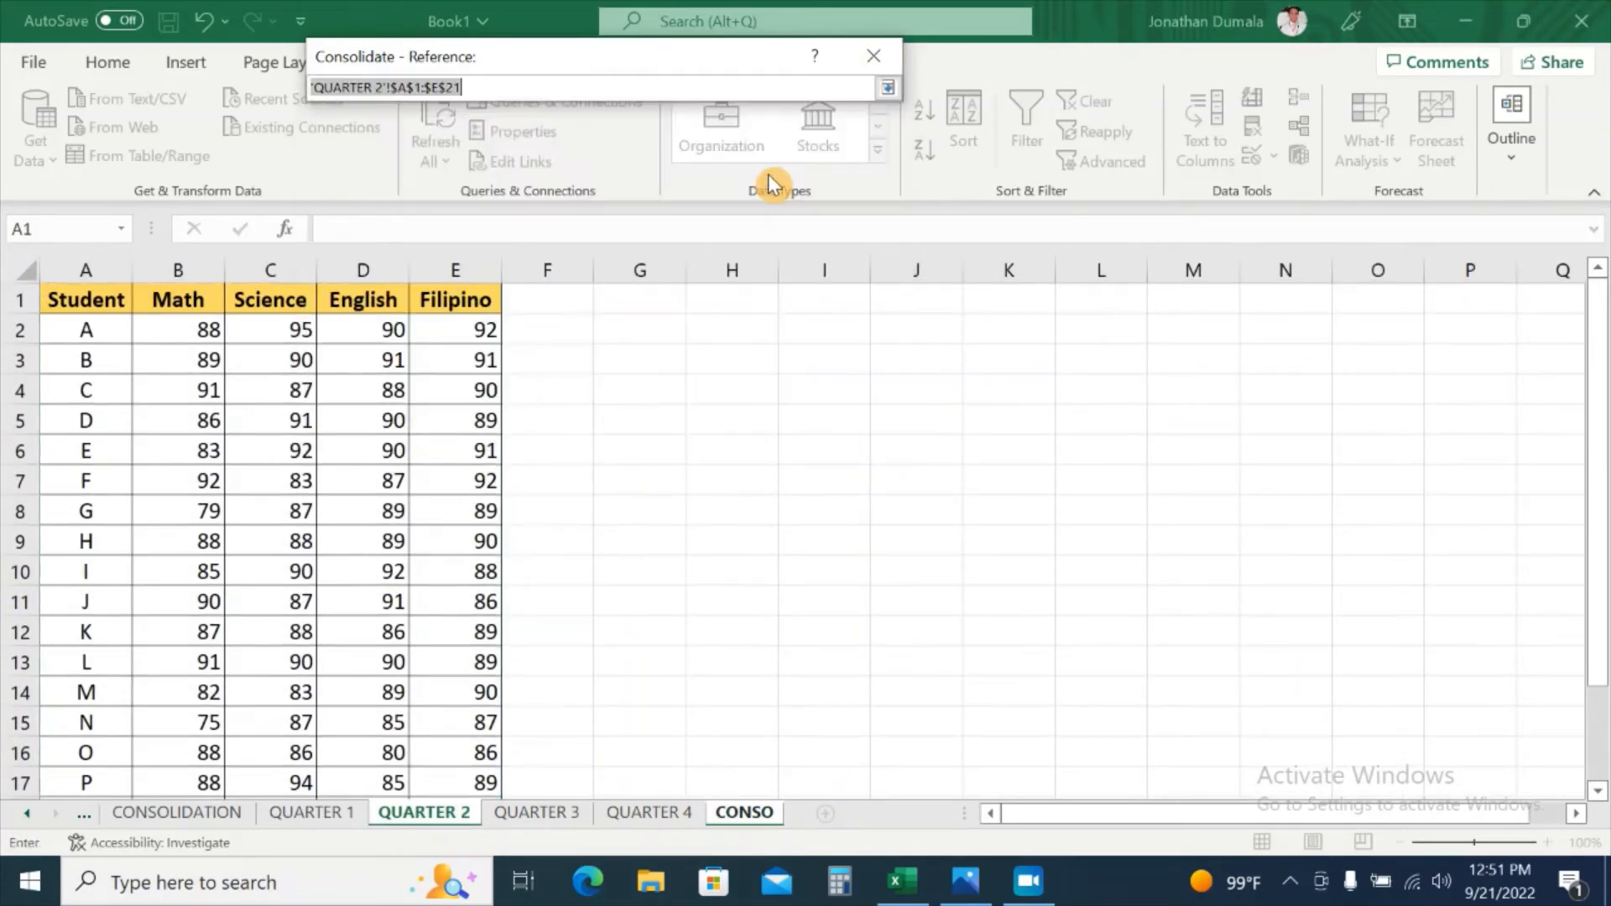
pyautogui.click(518, 814)
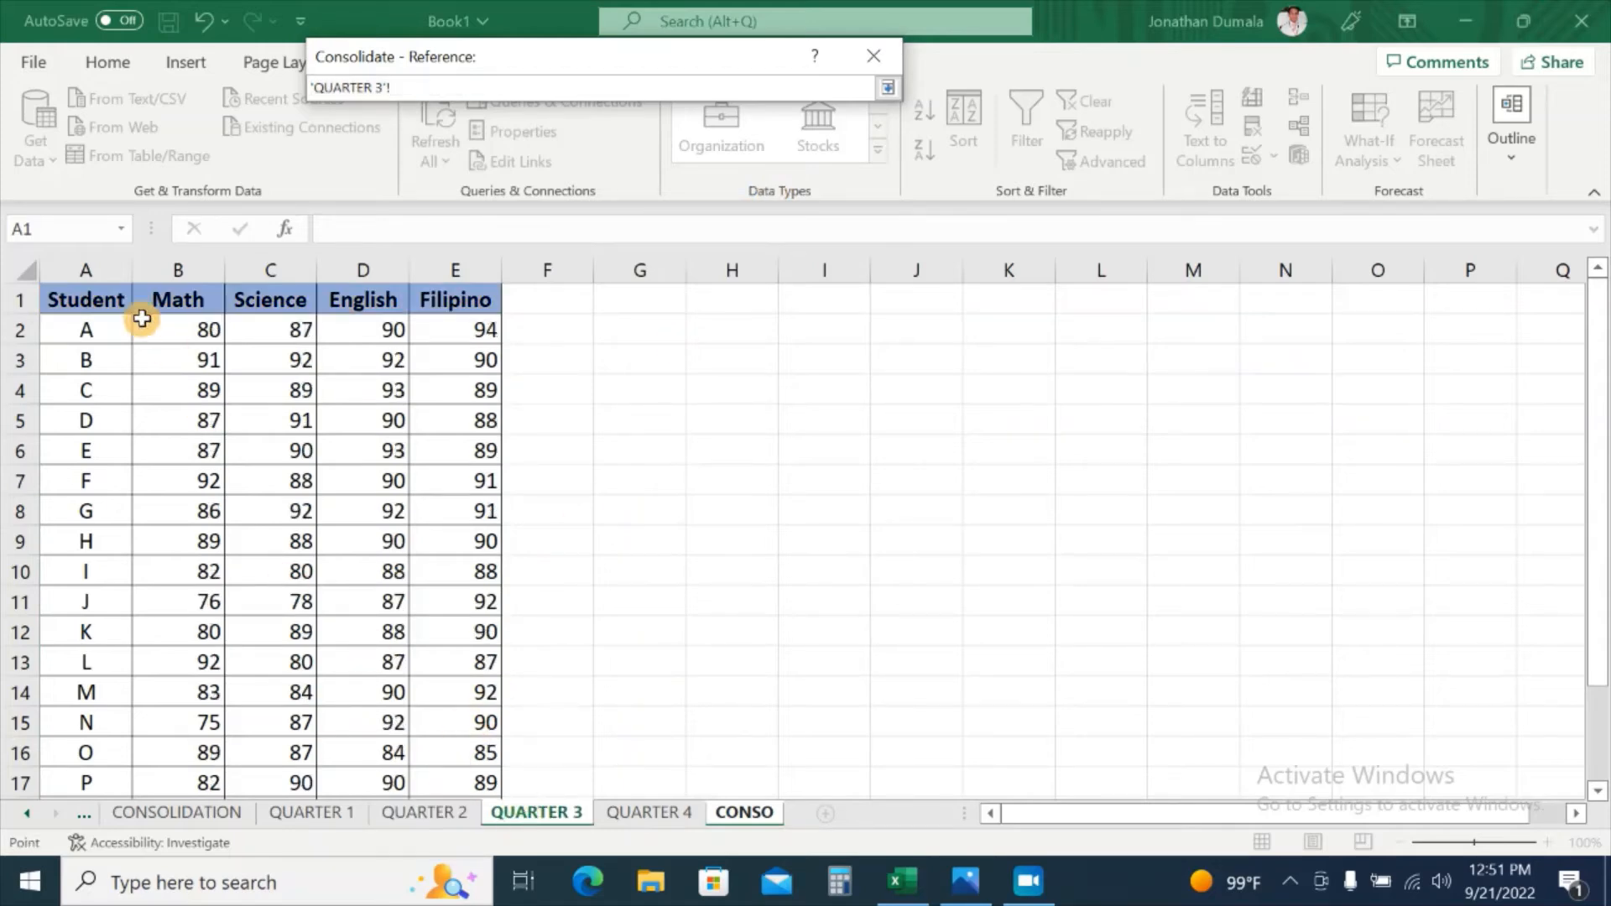
pyautogui.moveTo(142, 300); pyautogui.dragTo(472, 755)
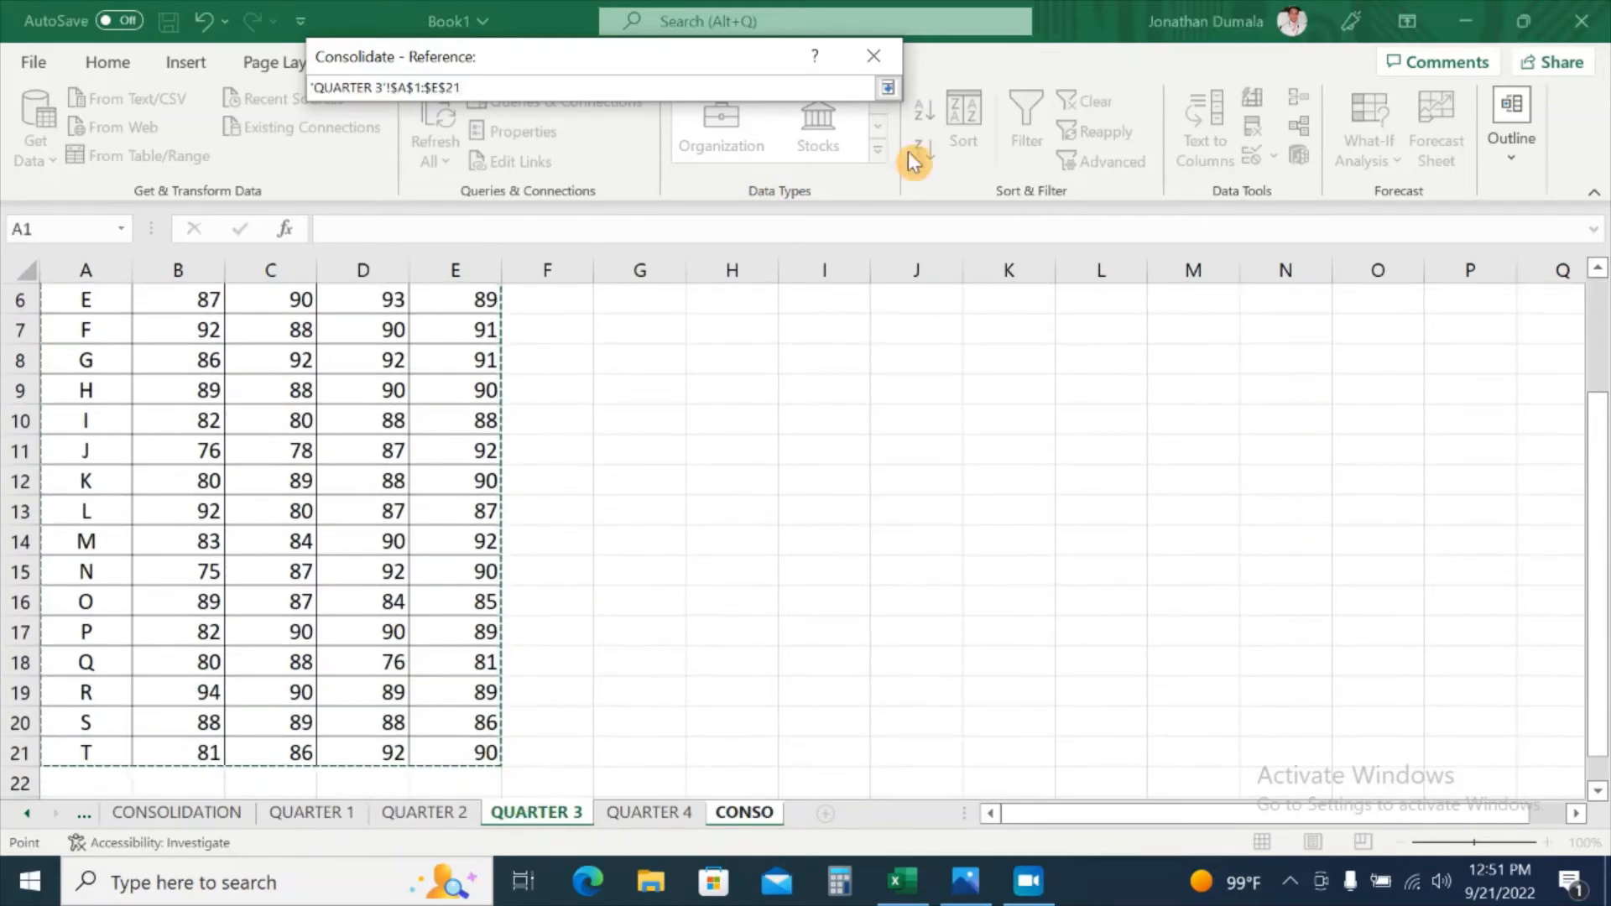
pyautogui.click(887, 87)
pyautogui.click(808, 240)
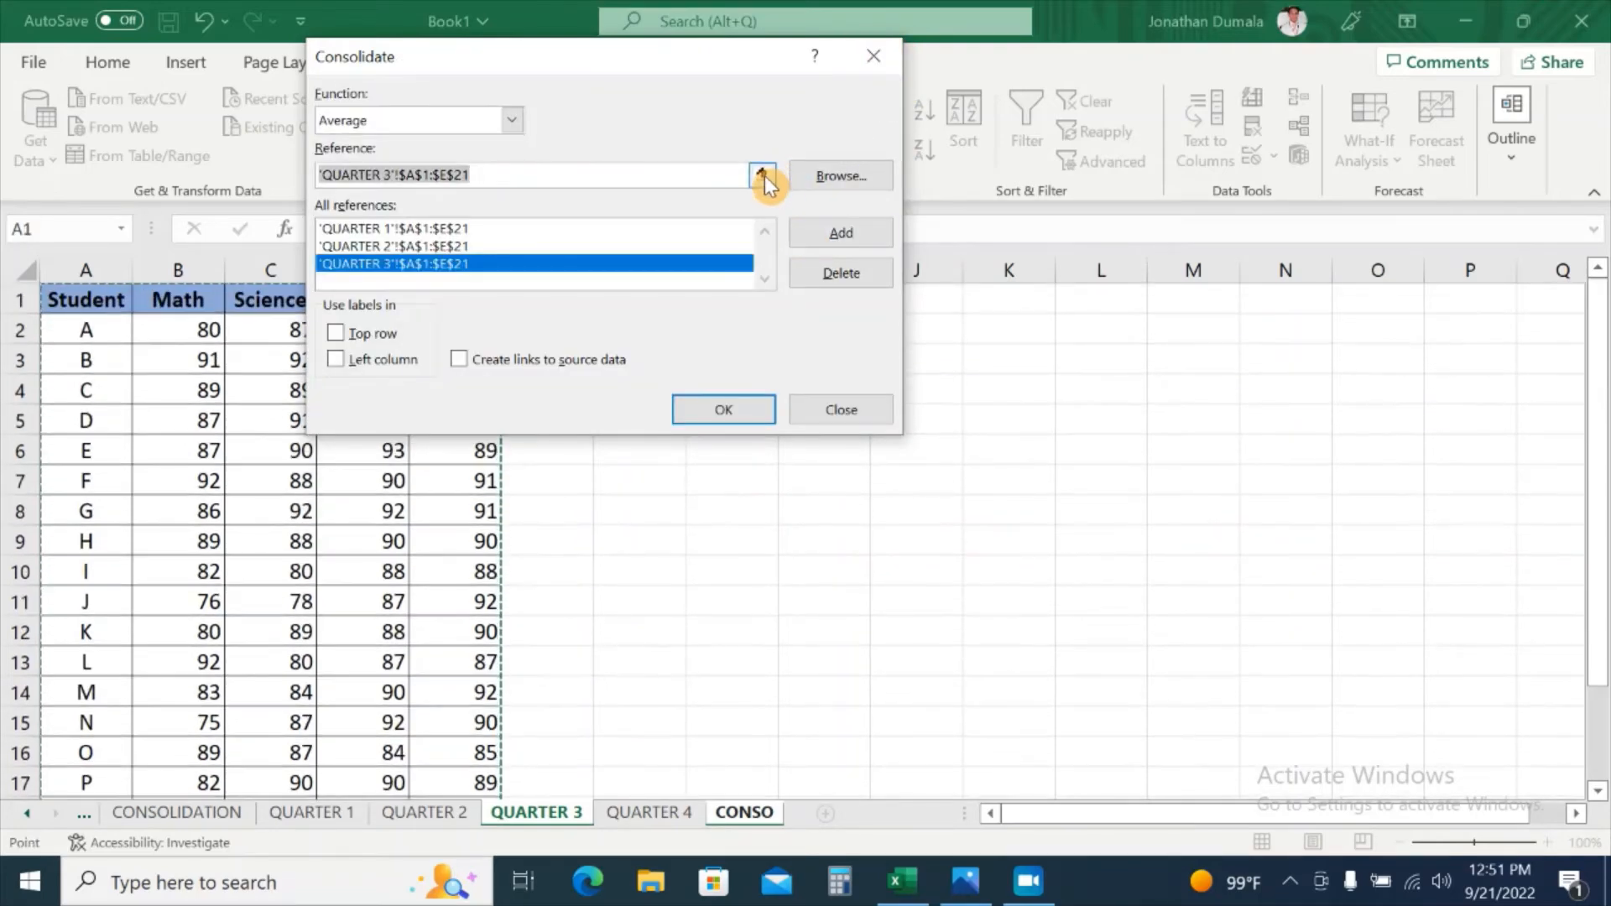
# Add the range A1:E21 of the QUARTER 4 sheet to the consolidation references
pyautogui.click(764, 175)
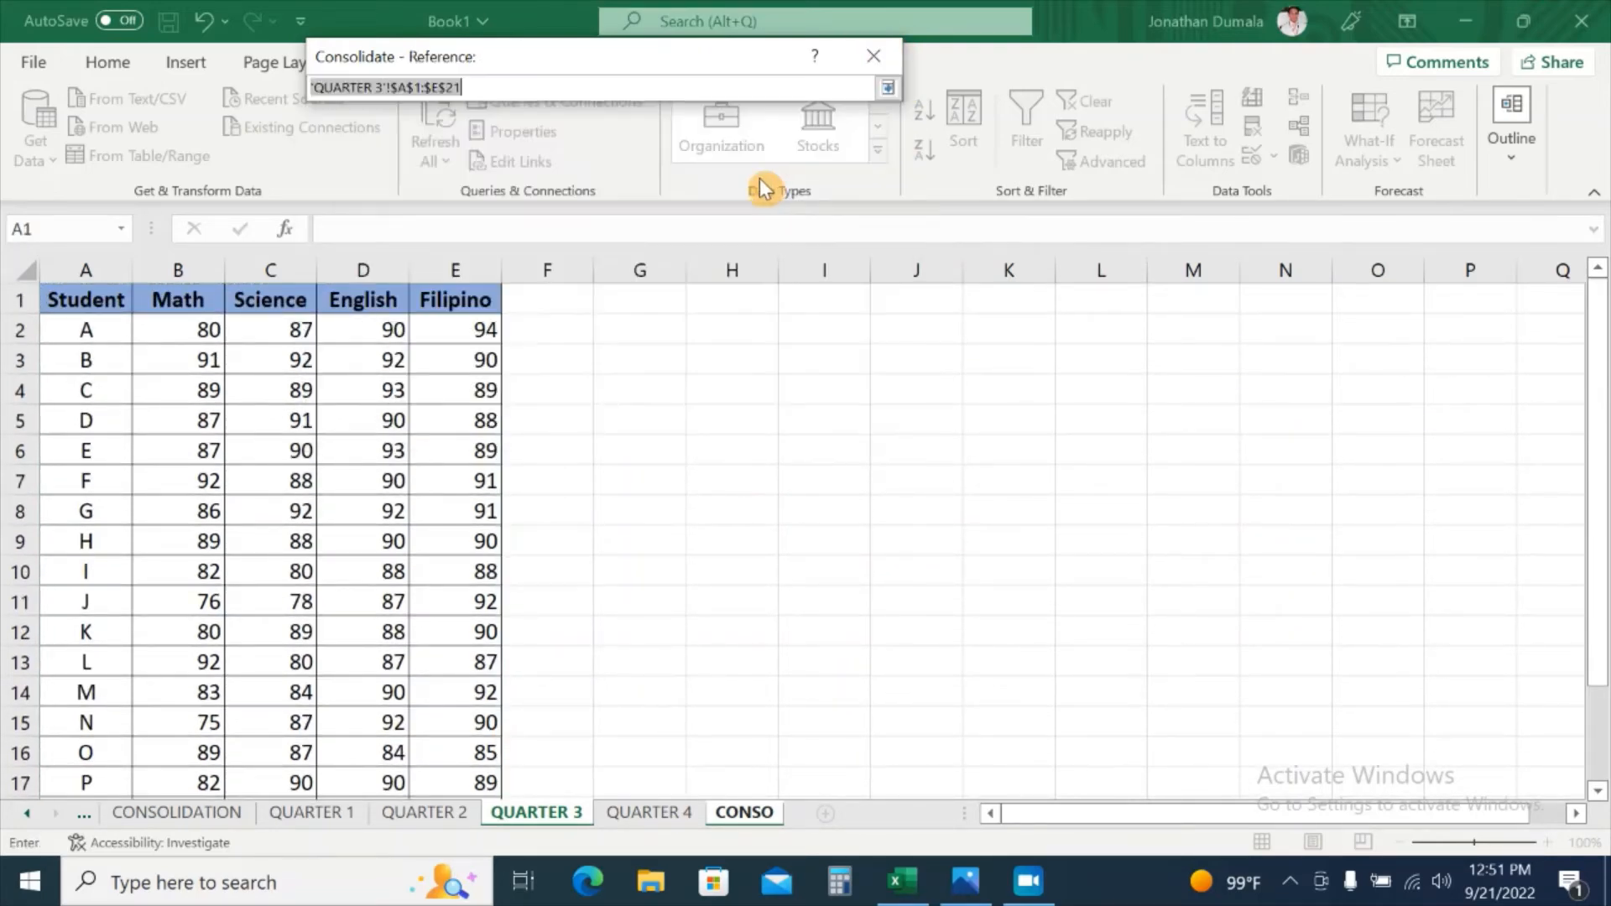
pyautogui.click(608, 810)
pyautogui.moveTo(86, 299); pyautogui.dragTo(479, 755)
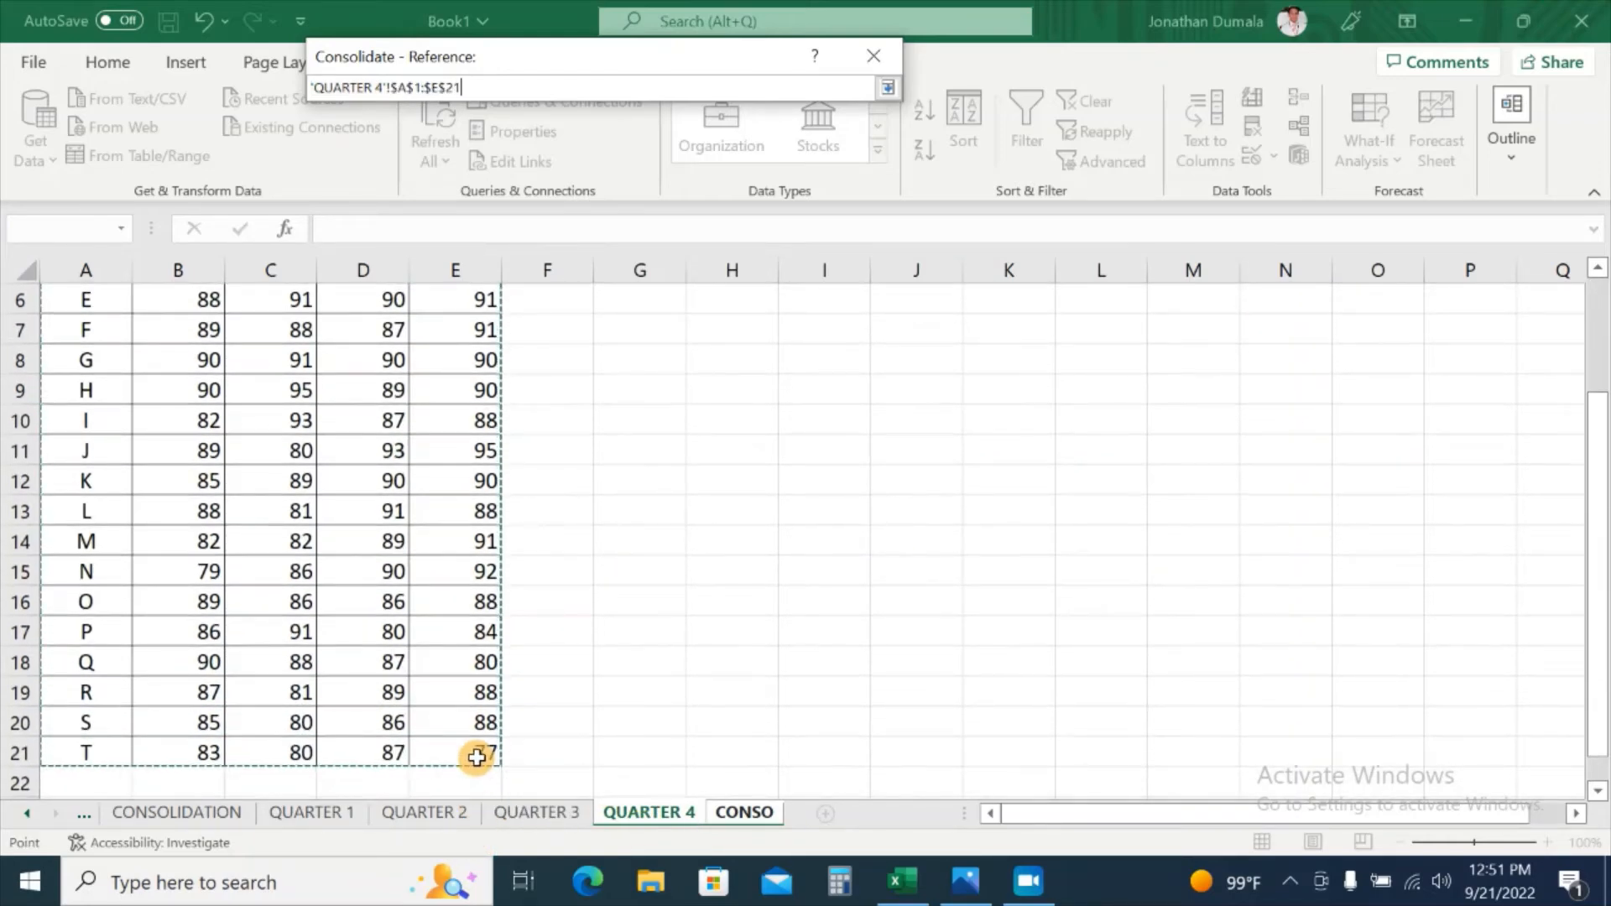
pyautogui.click(889, 90)
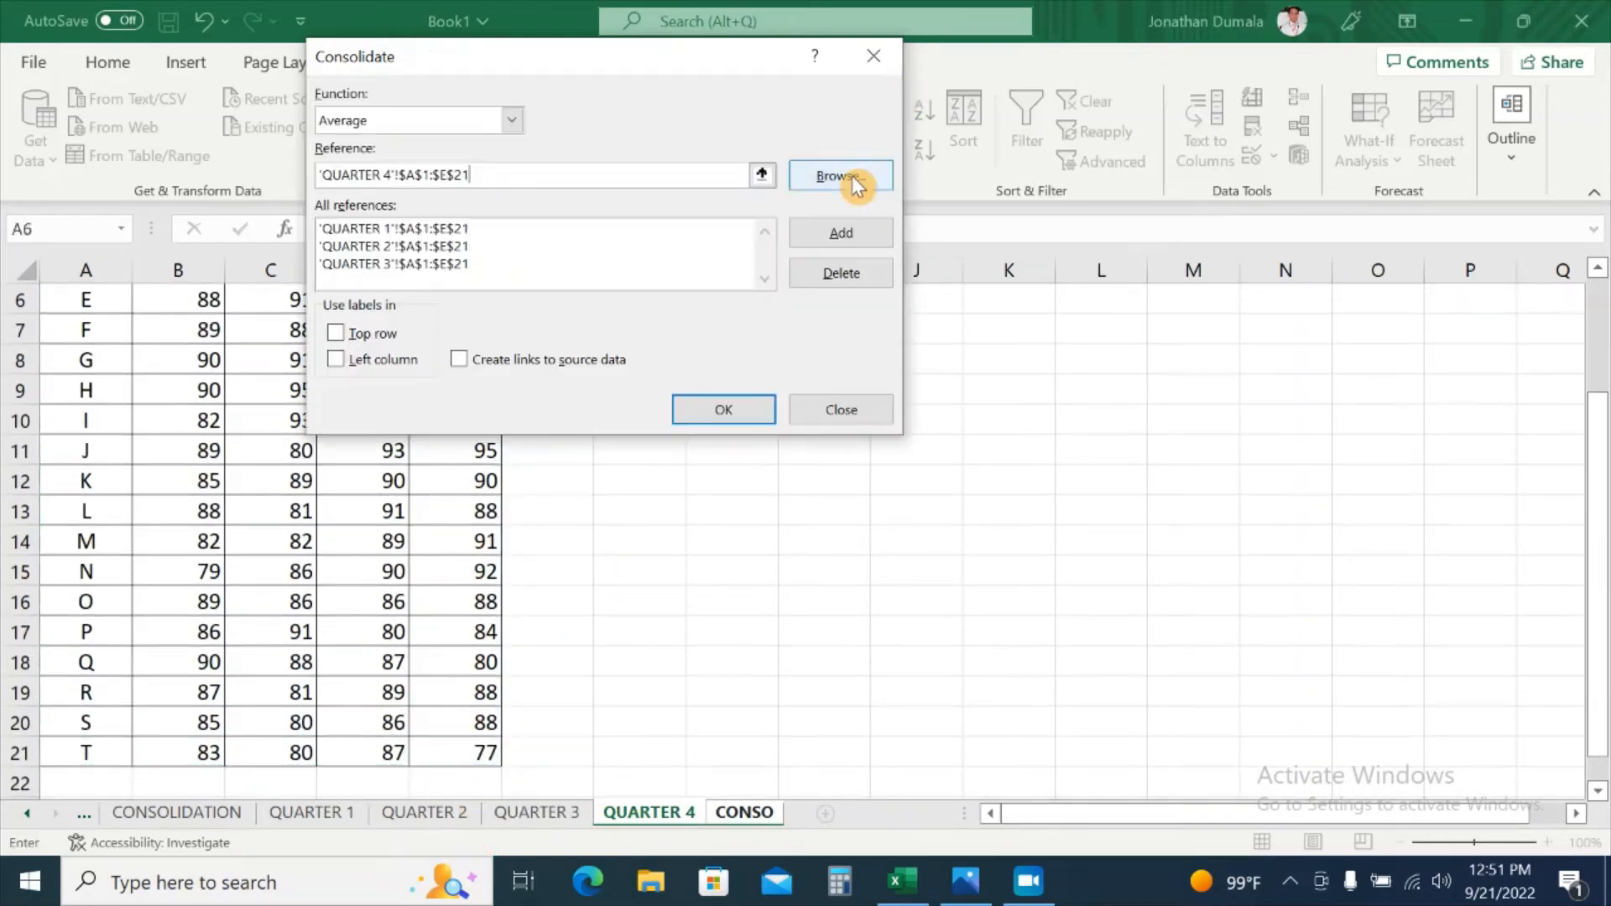
pyautogui.click(838, 239)
# Check the four references, then run the consolidation with top row and left column labels and links to the source data
pyautogui.click(564, 229)
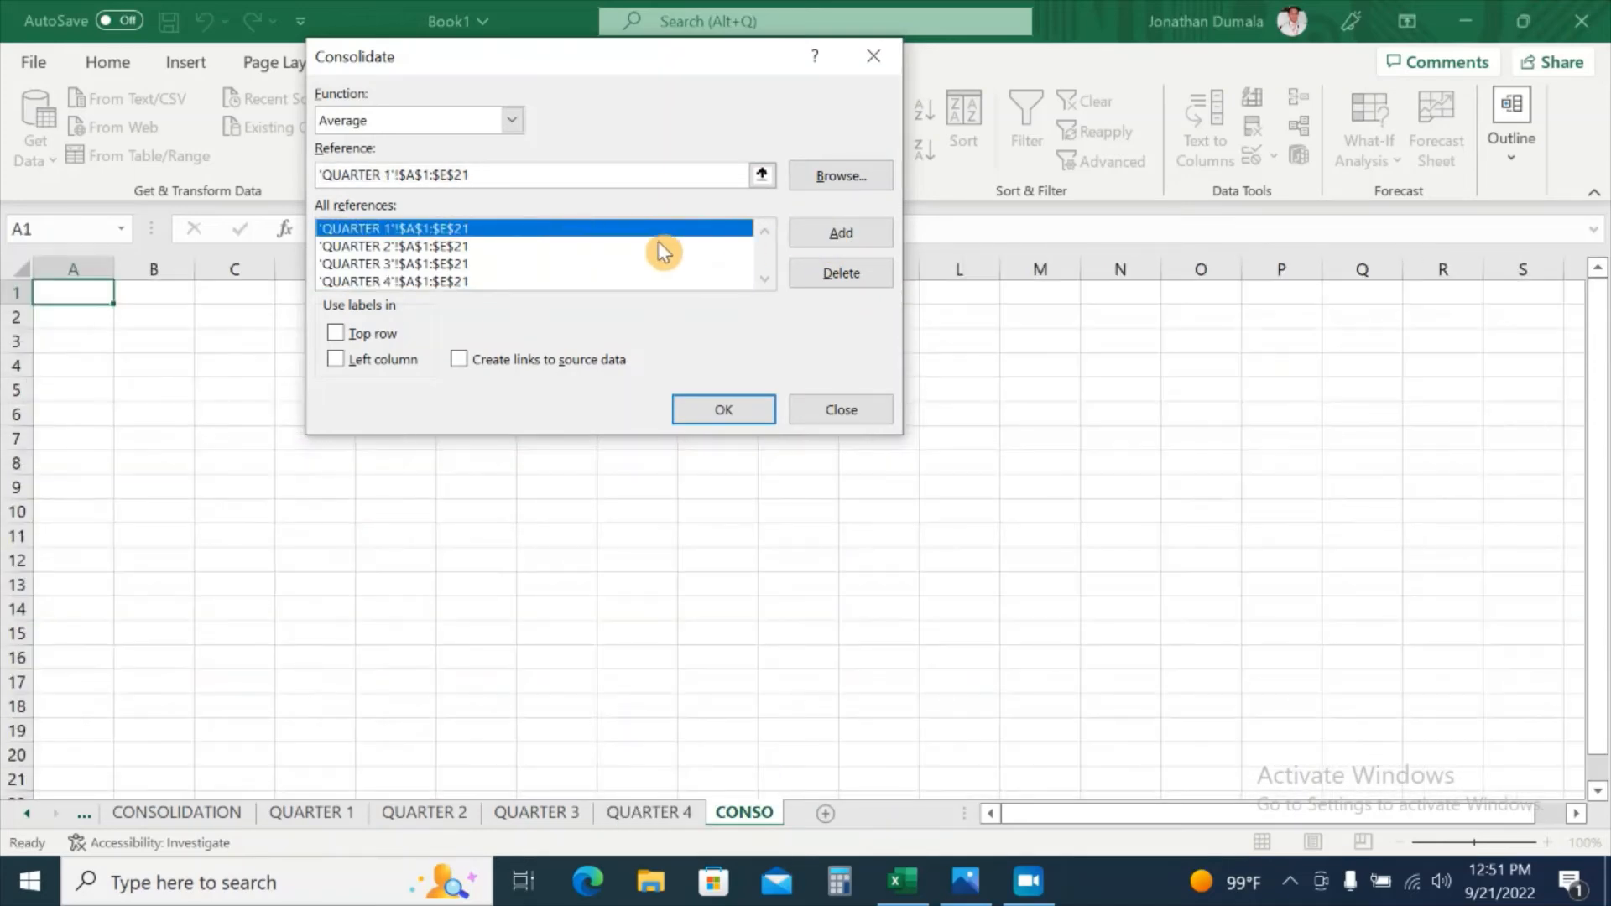
pyautogui.press('Down')
pyautogui.press('Down')
pyautogui.press('Down')
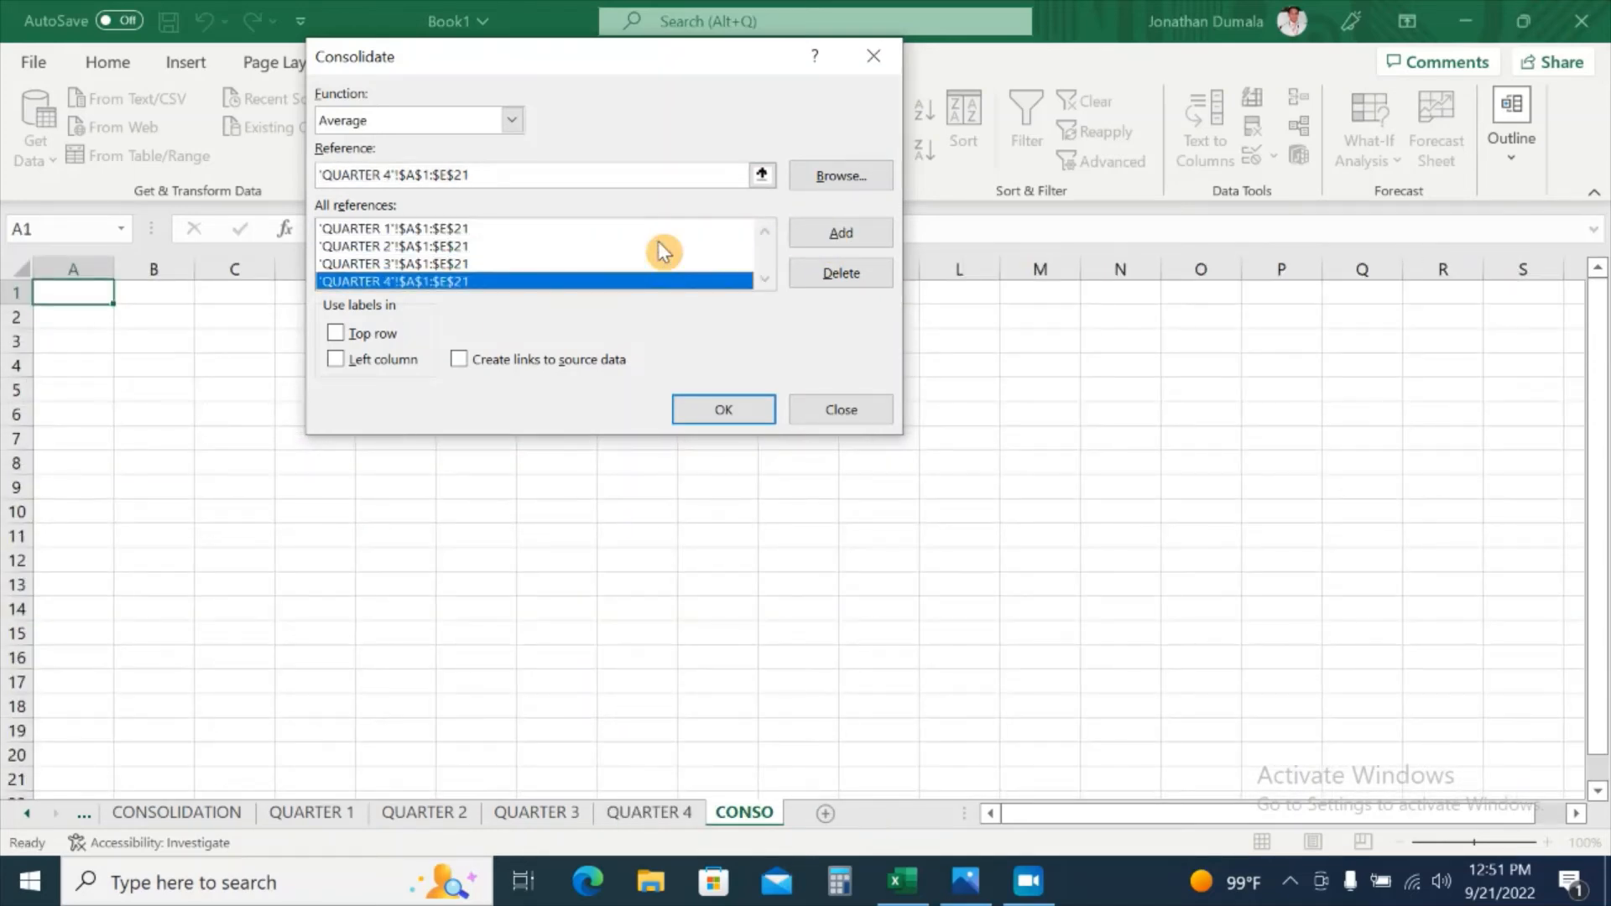
pyautogui.click(336, 335)
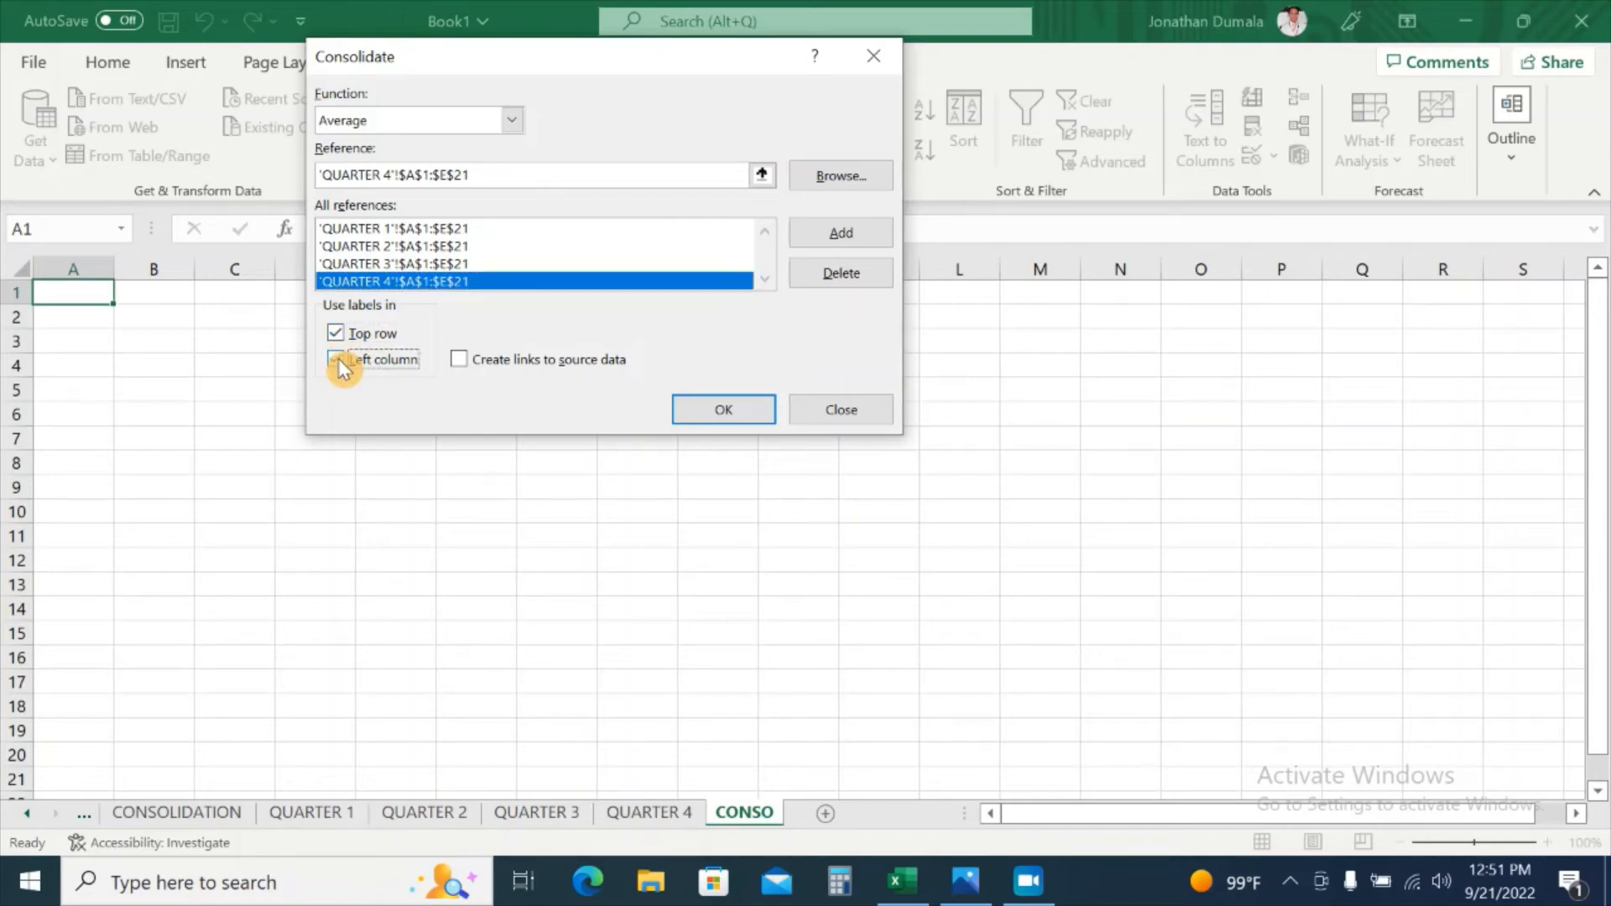
pyautogui.click(338, 360)
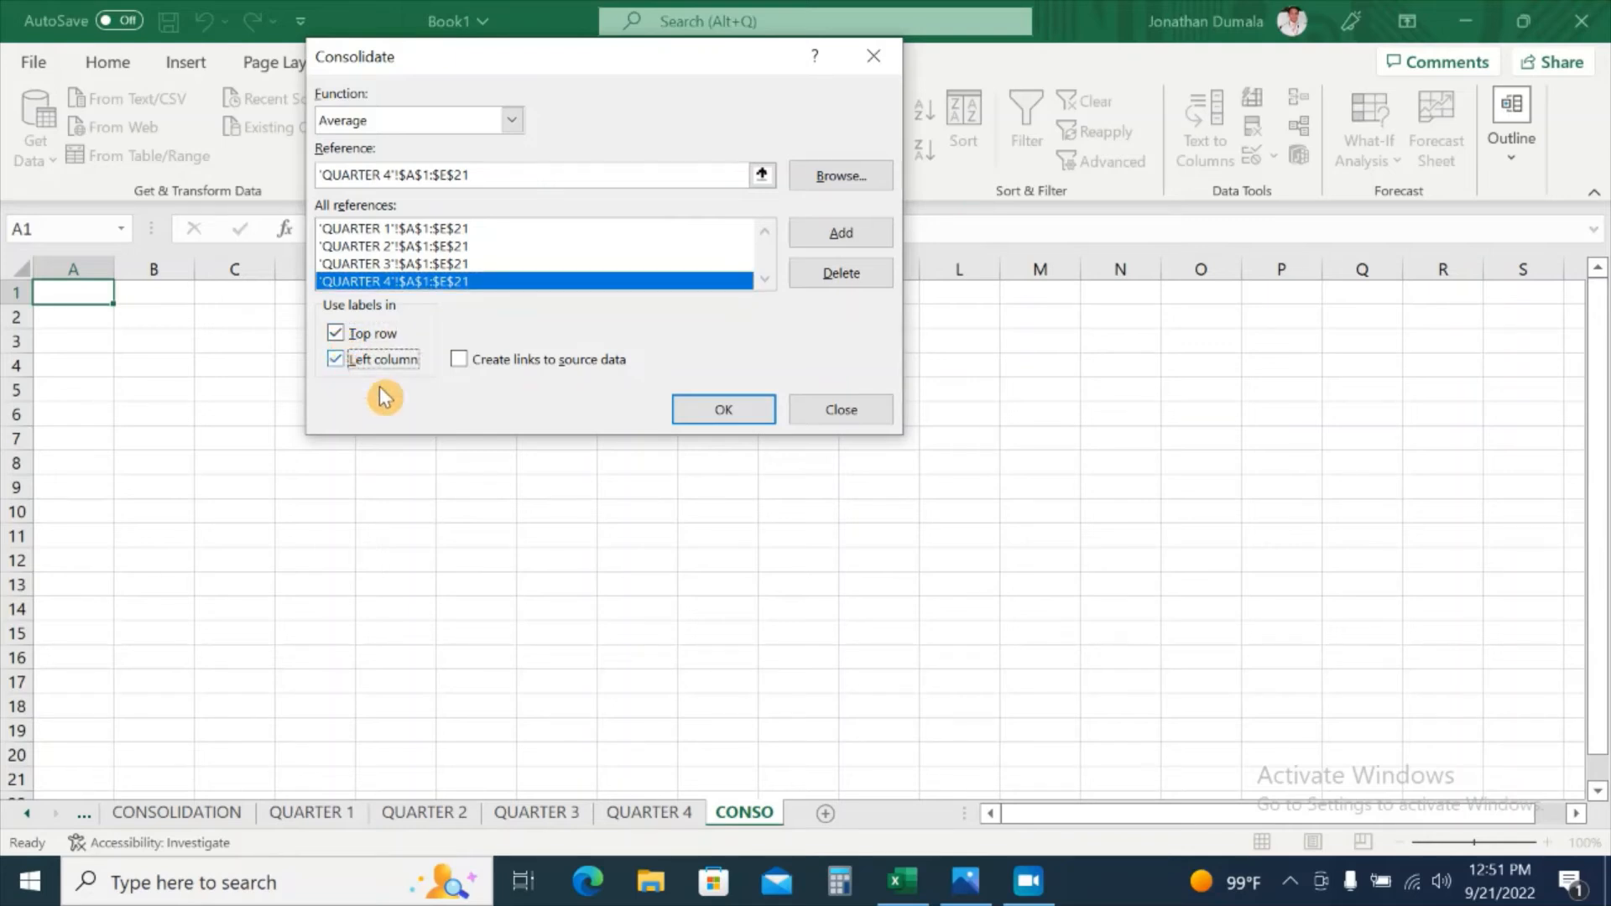
pyautogui.click(460, 362)
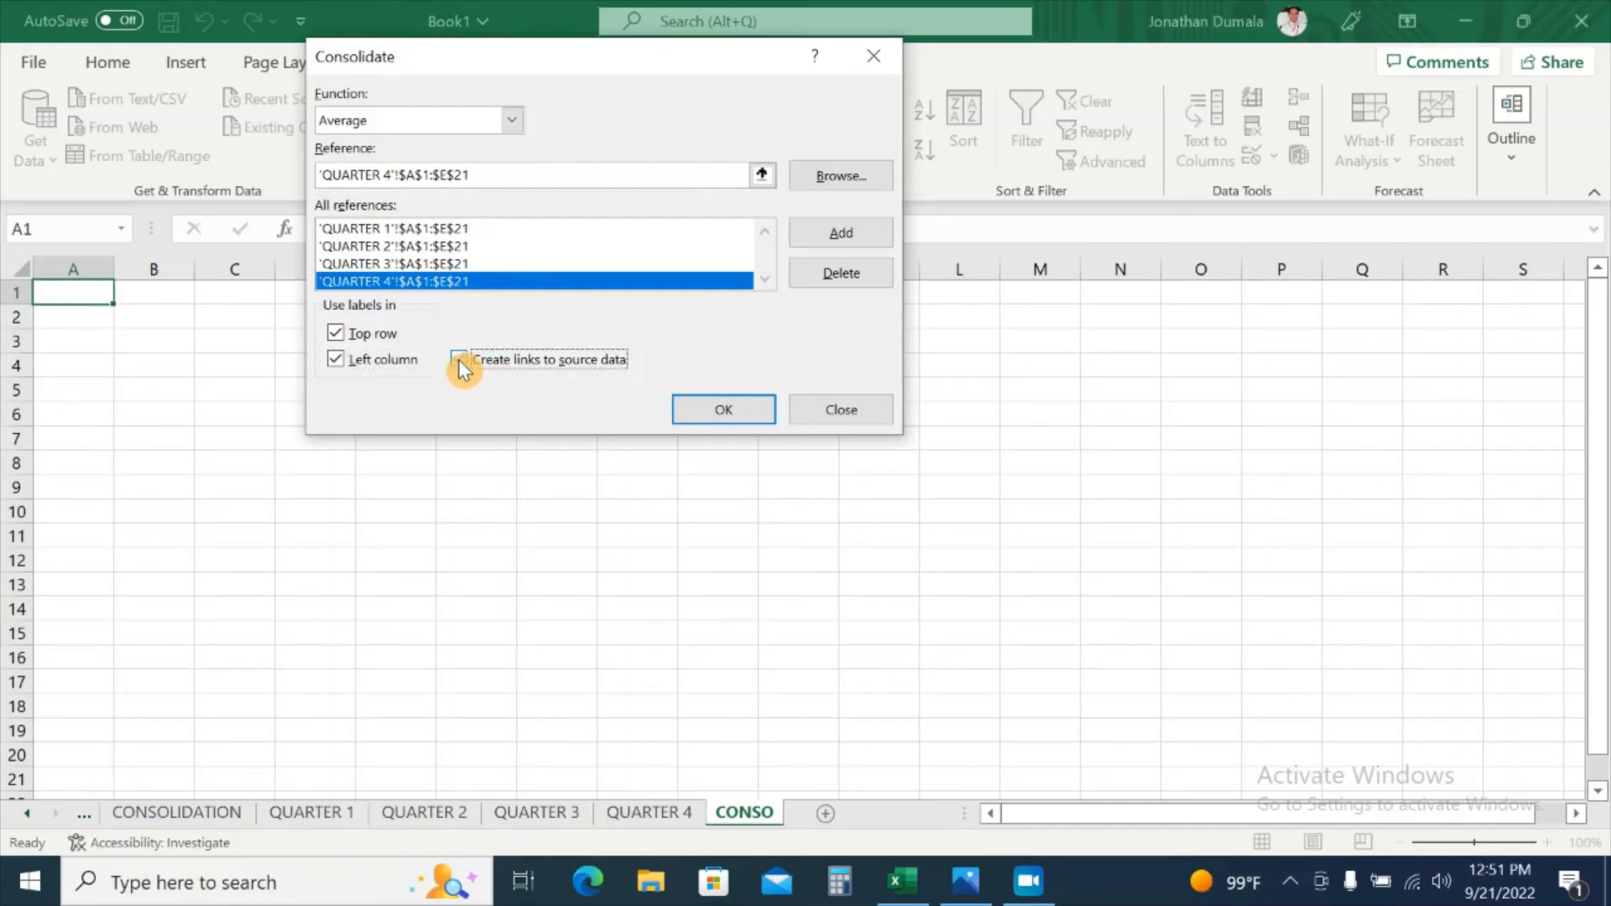
pyautogui.click(724, 412)
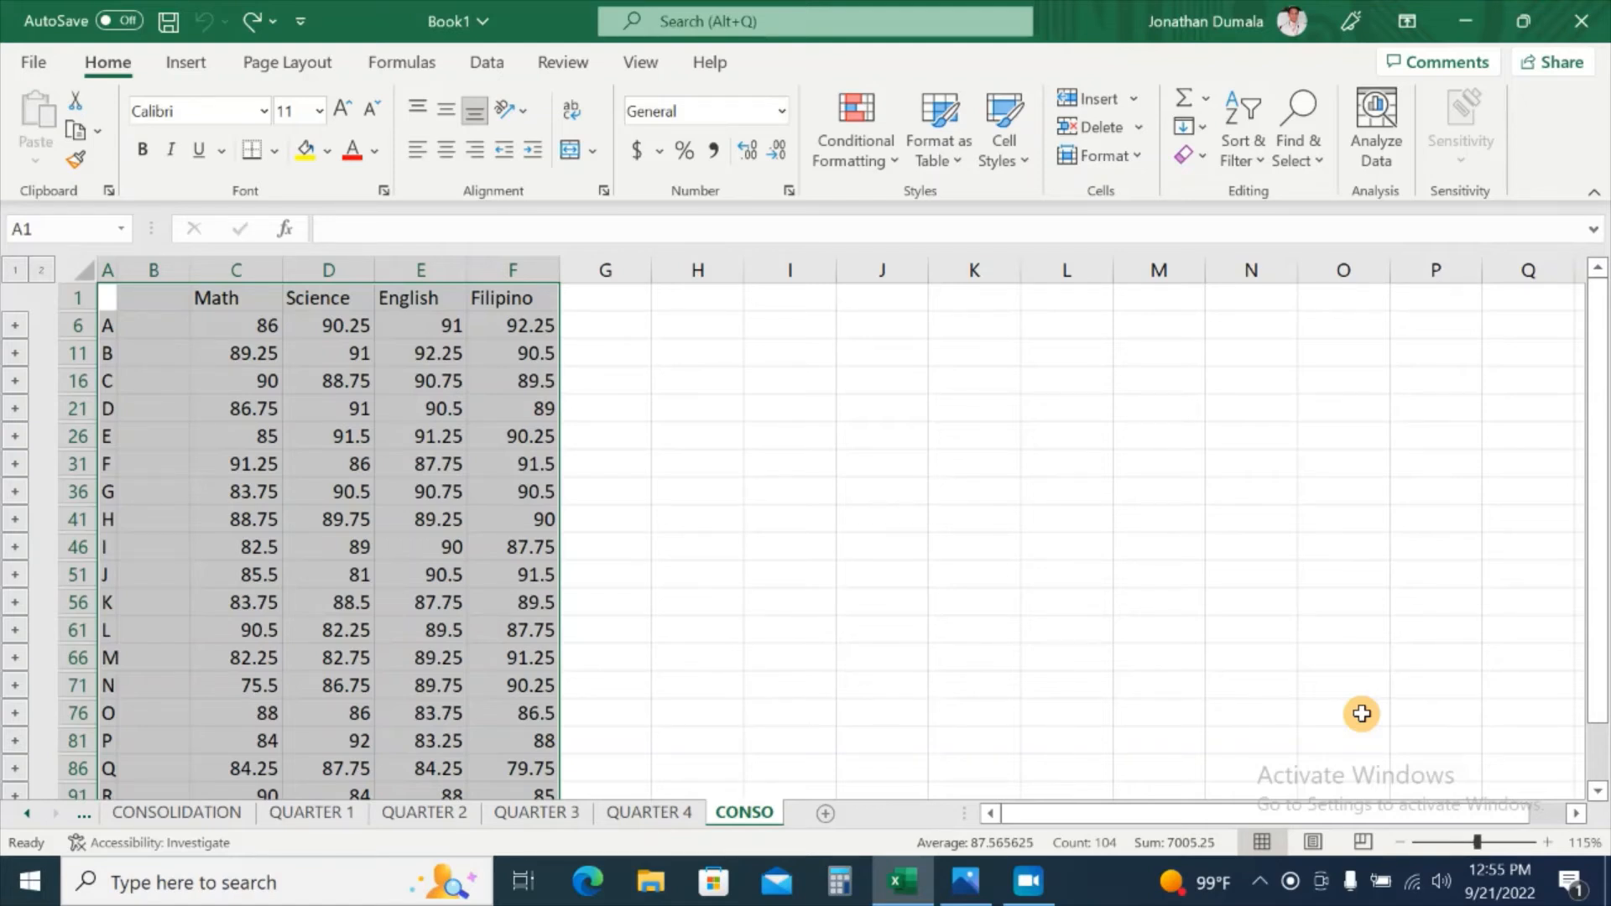
# Convert the consolidated range A1:F101 on the CONSO sheet into a table with headers
pyautogui.hotkey('ctrl', 't')
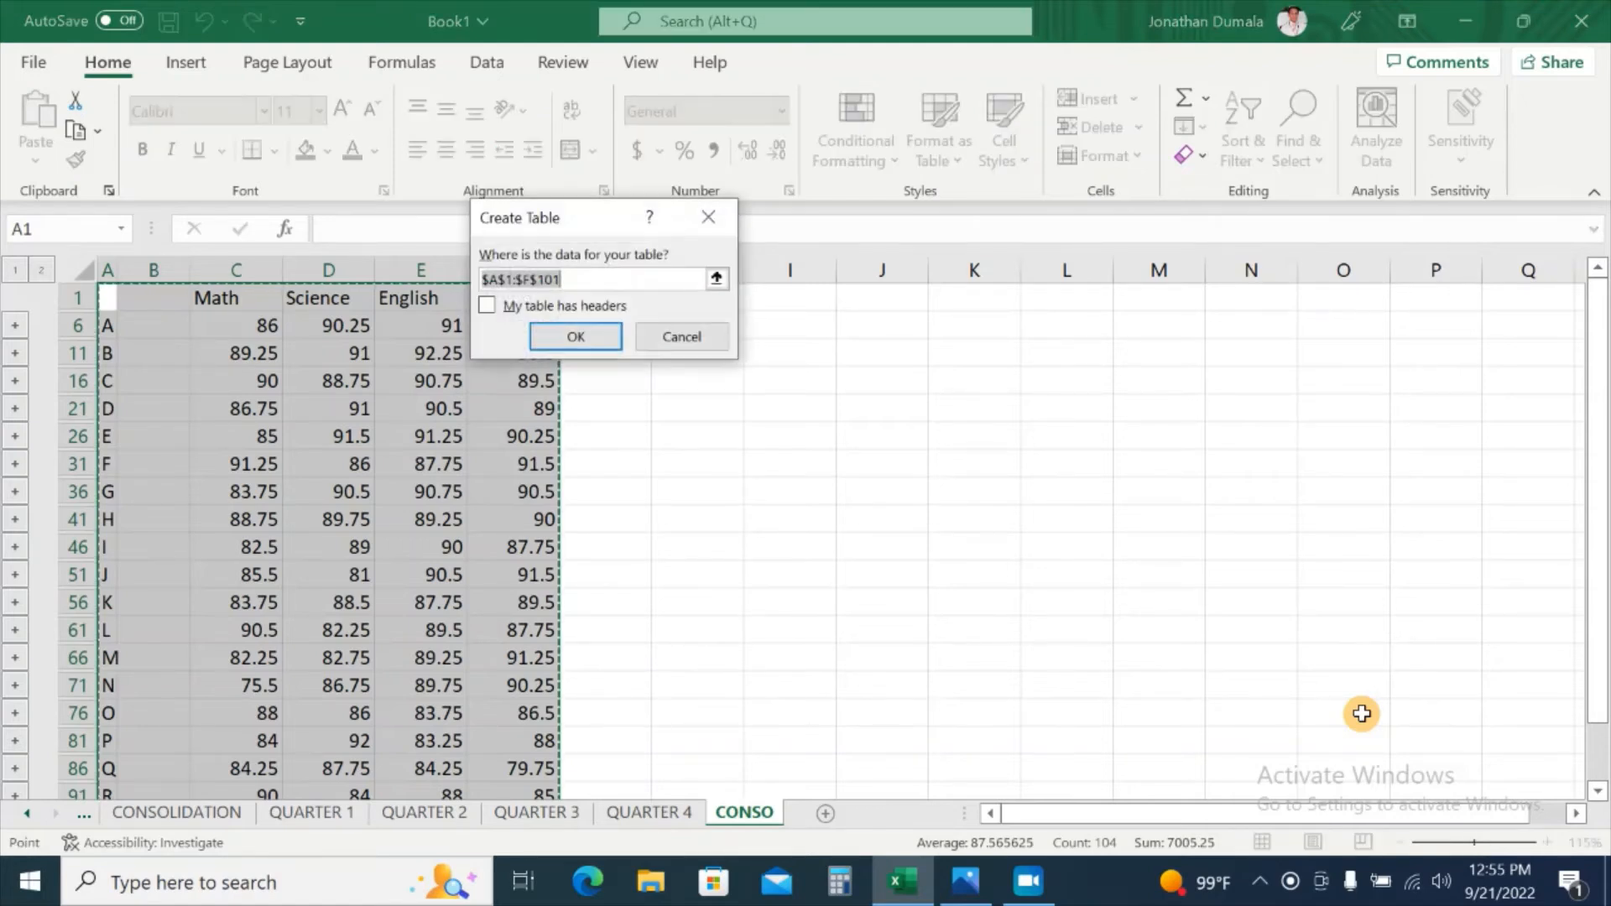
pyautogui.click(485, 306)
pyautogui.click(555, 340)
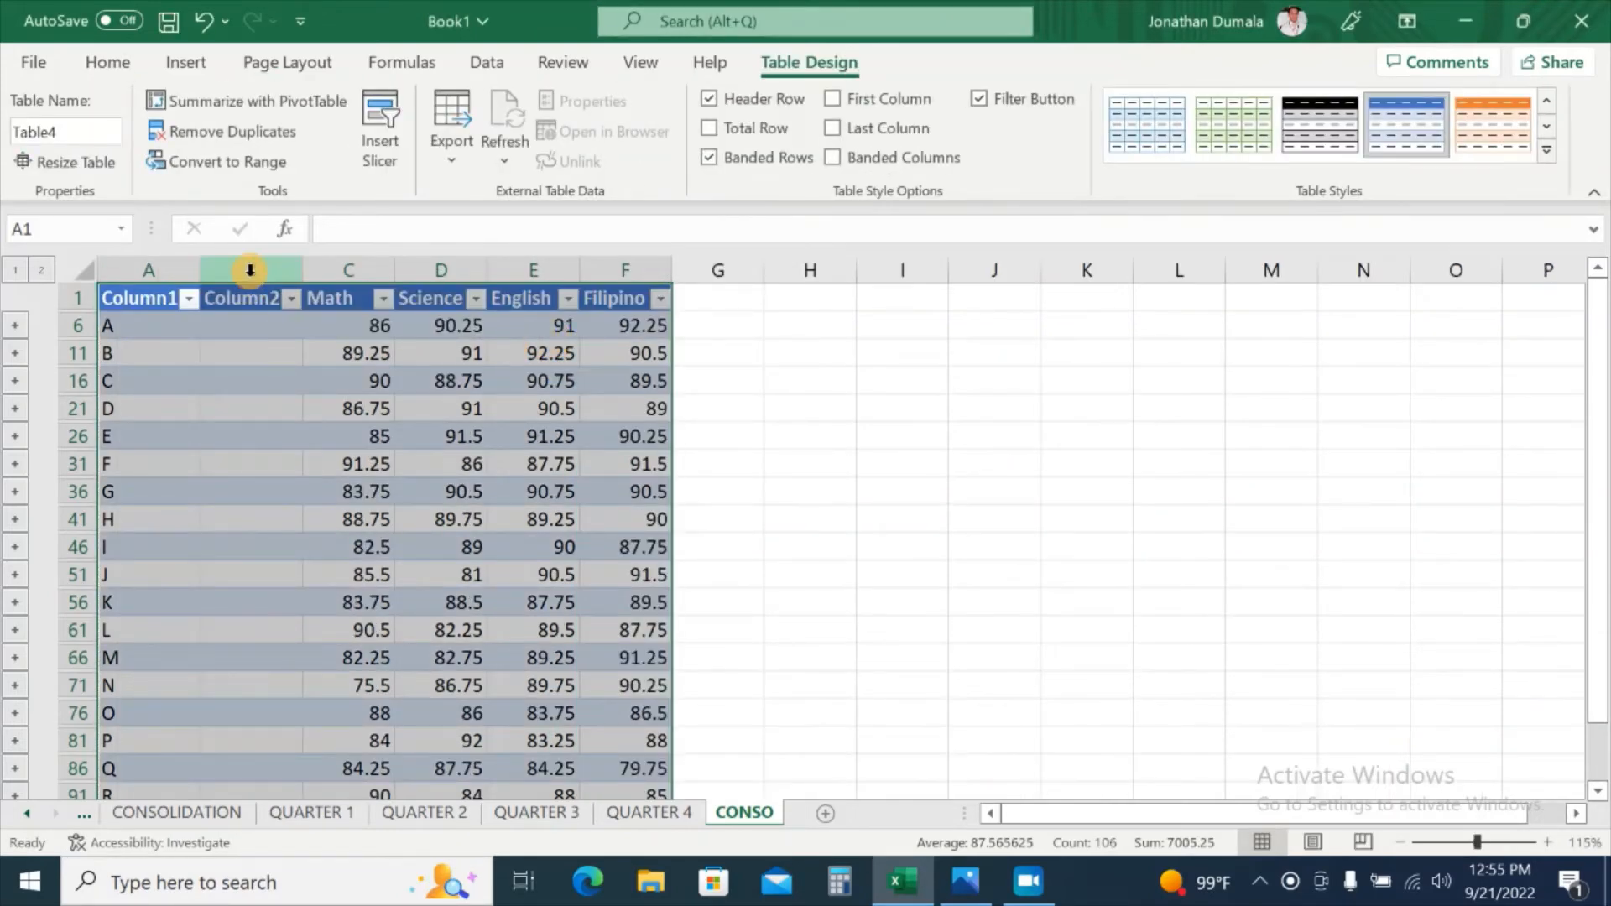
# Delete the empty Column2 column from the table on the CONSO sheet
pyautogui.click(249, 269)
pyautogui.rightClick(253, 385)
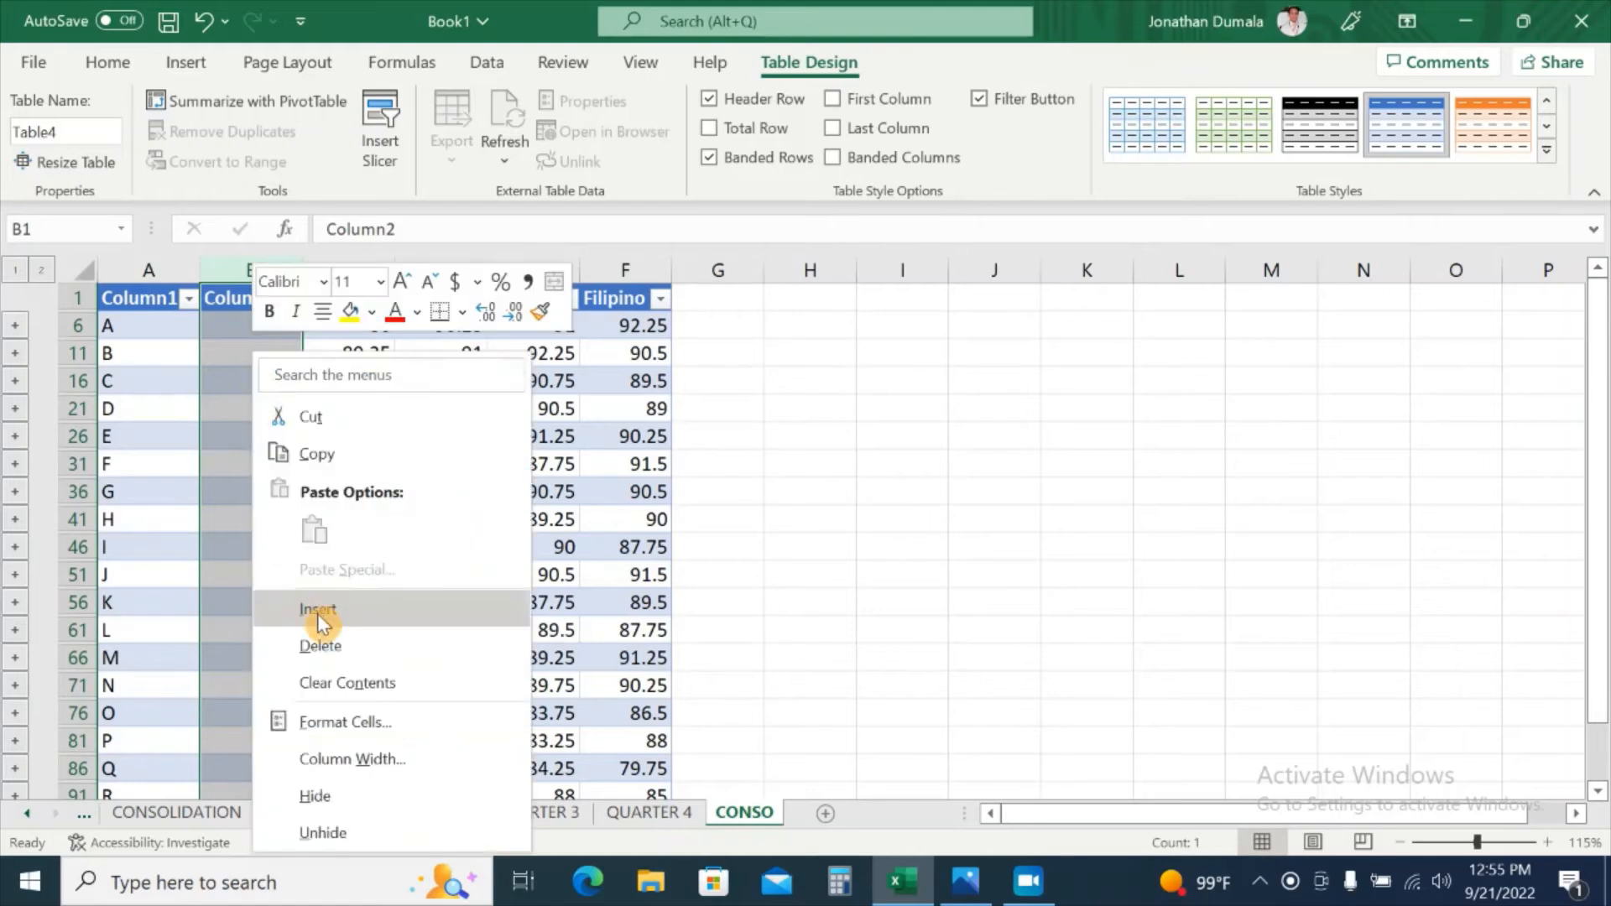
pyautogui.click(319, 645)
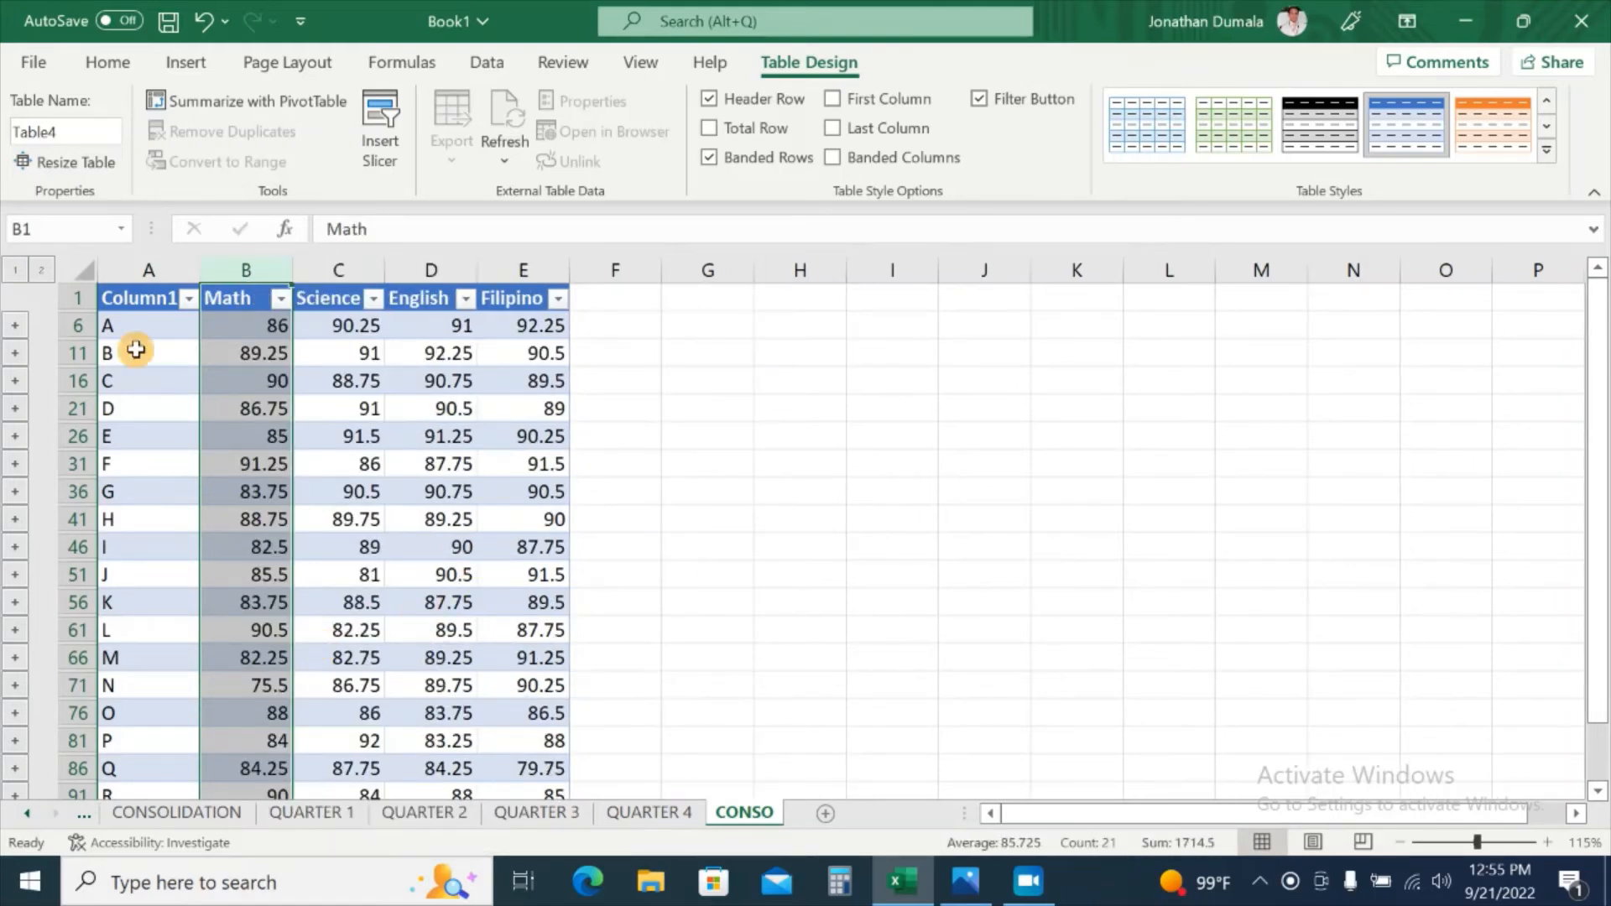
# Rename the Column1 header in cell A1 to Student
pyautogui.click(139, 302)
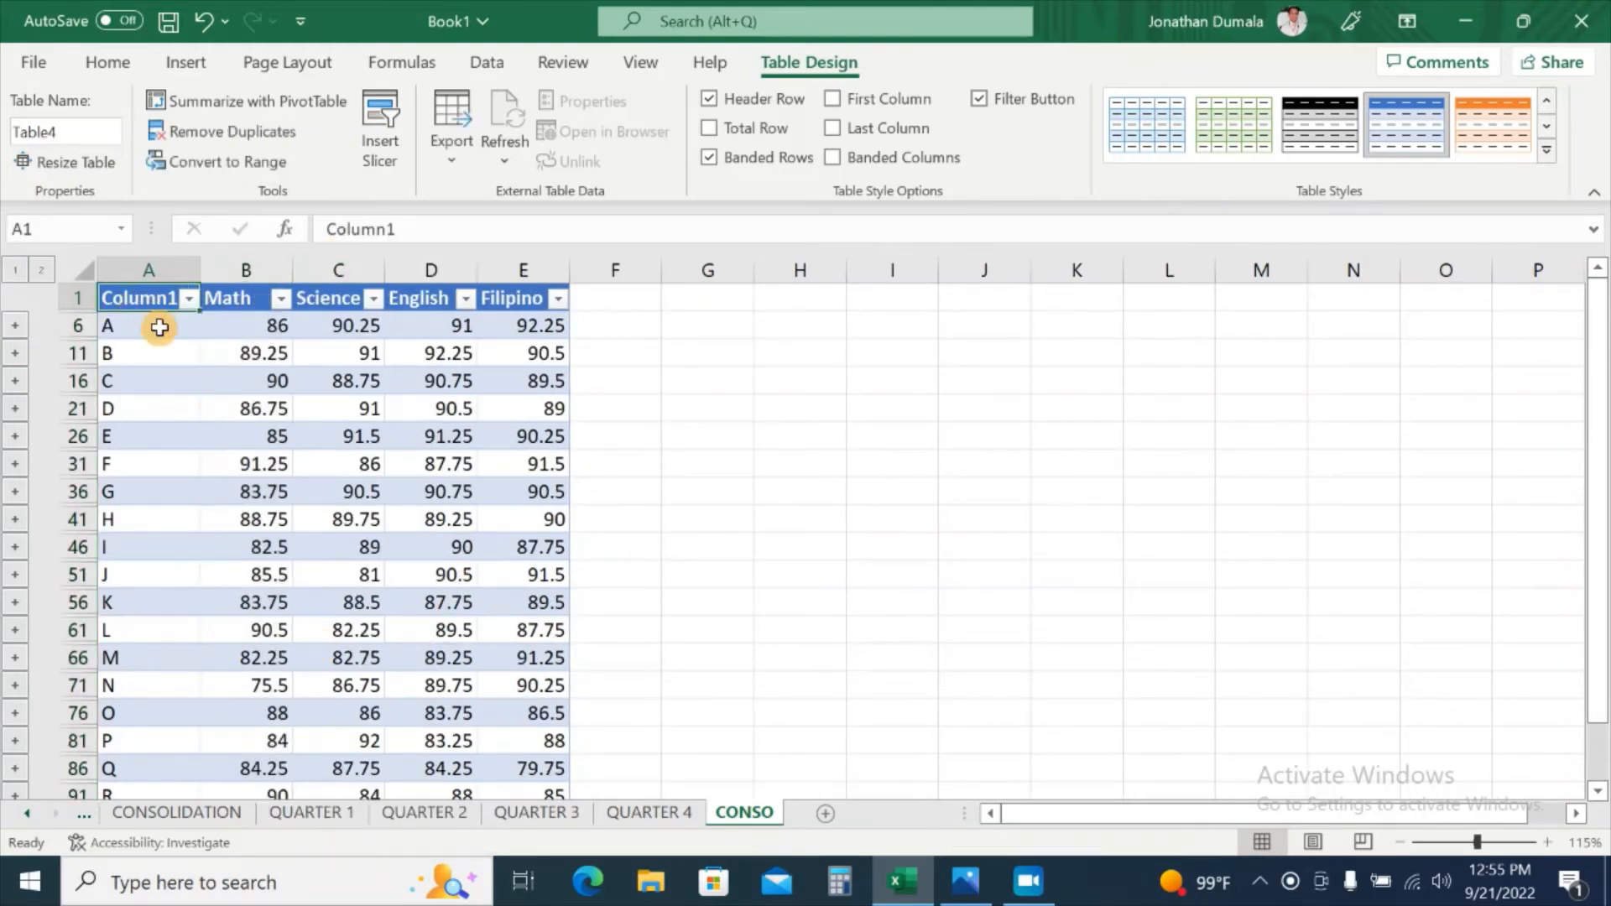
pyautogui.moveTo(412, 232); pyautogui.dragTo(315, 232)
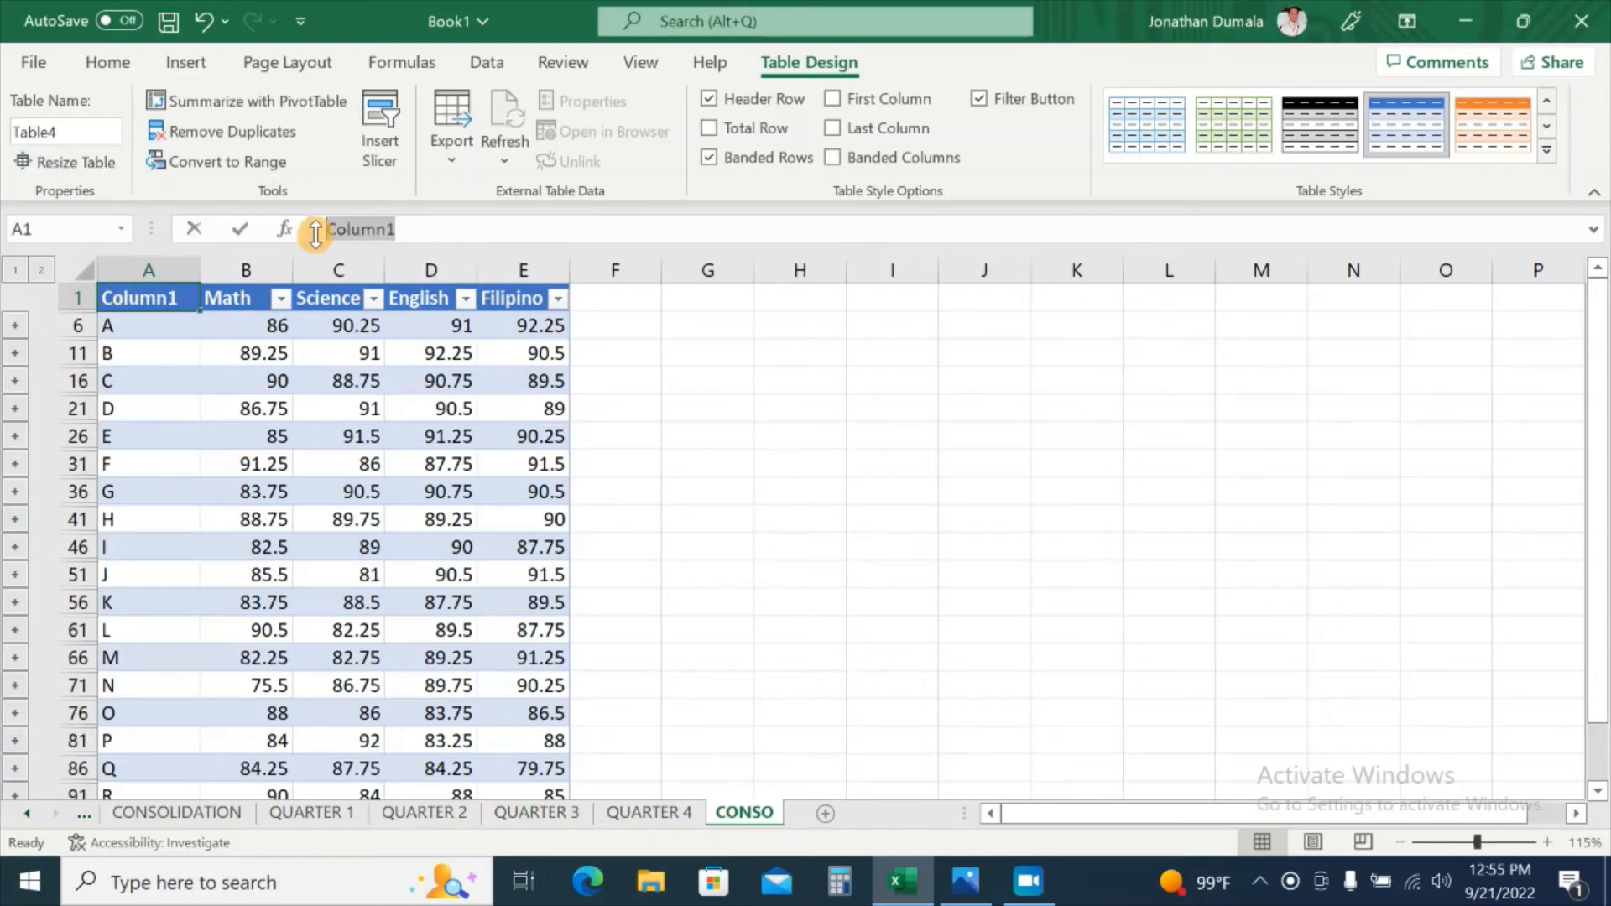
pyautogui.write('Student')
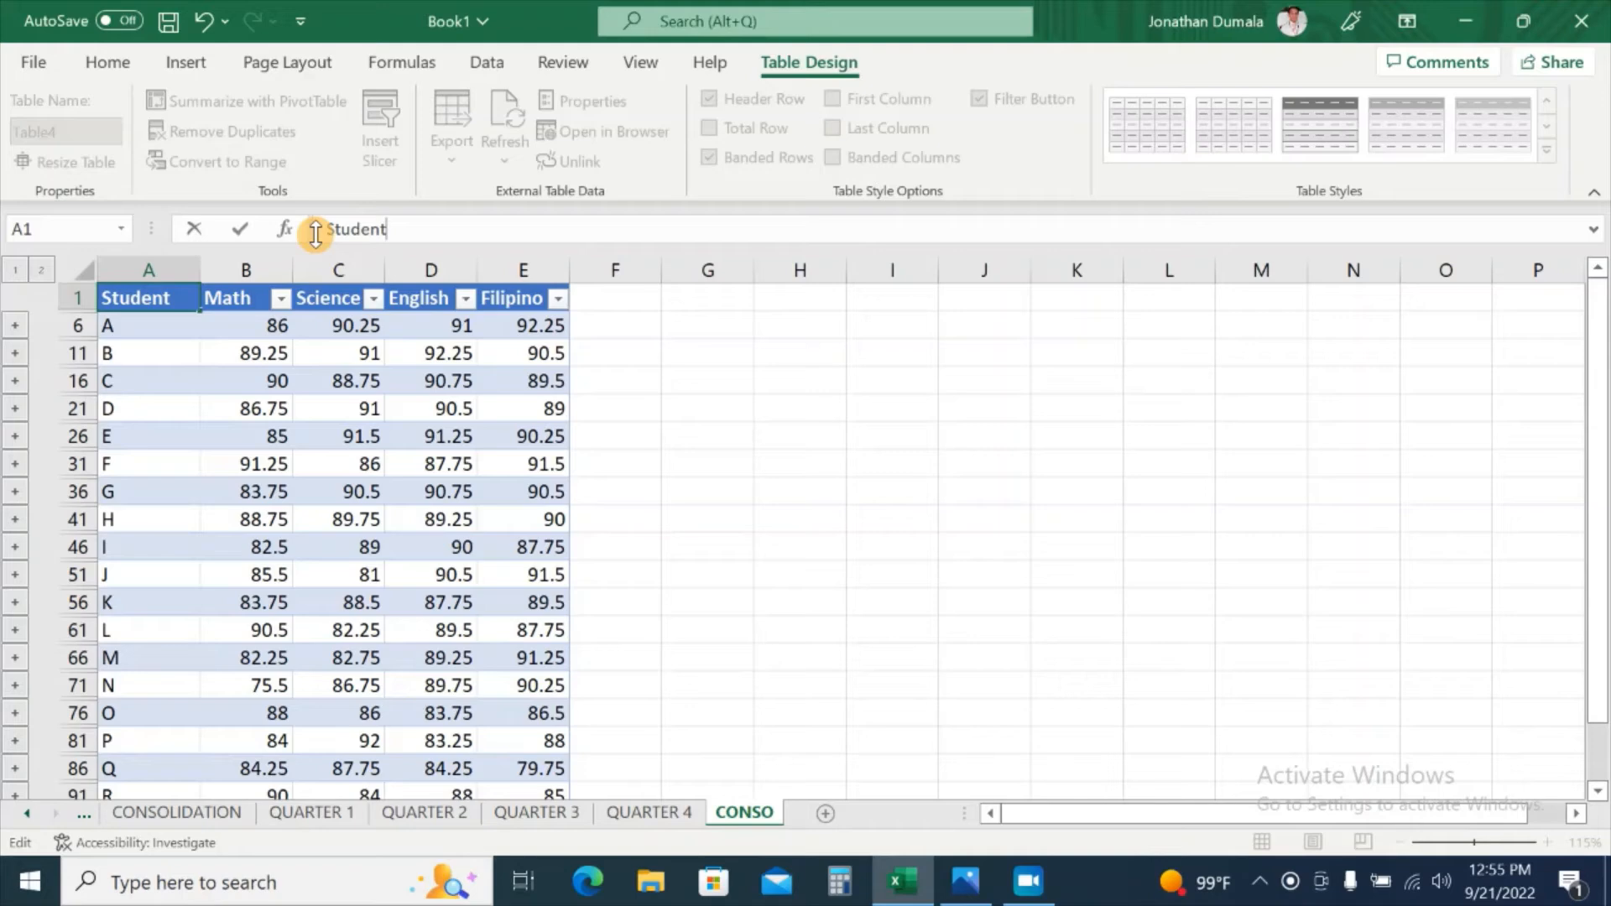
pyautogui.click(361, 408)
# Center the contents of the table's data cells from A6 to E101
pyautogui.moveTo(148, 328); pyautogui.dragTo(532, 748)
pyautogui.click(104, 52)
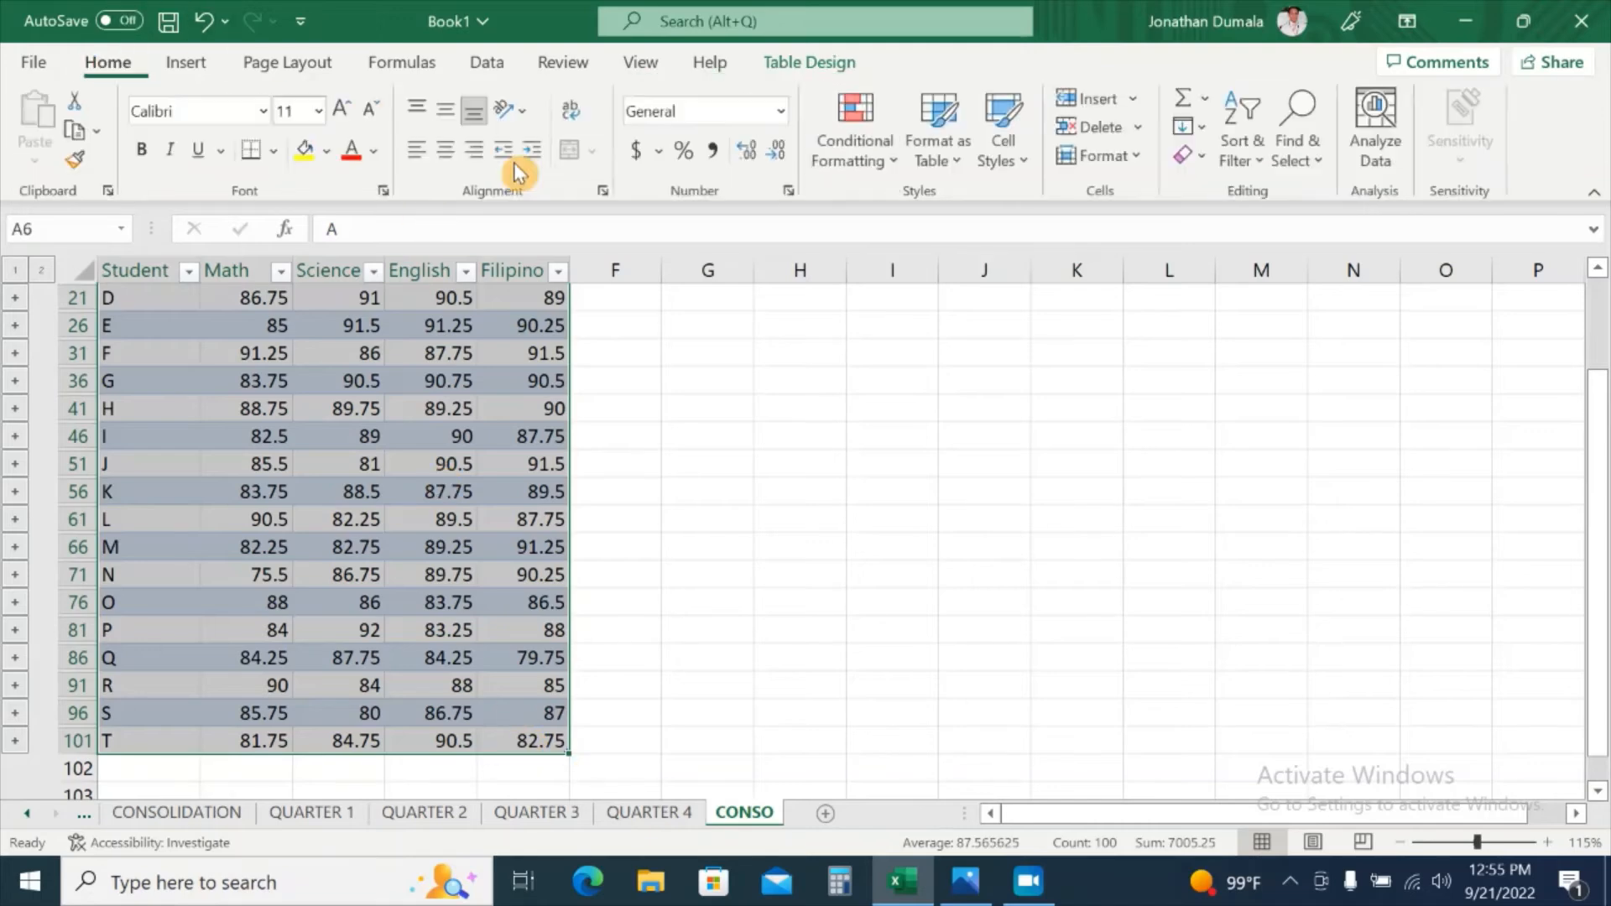
pyautogui.scroll(2, 798, 644)
pyautogui.click(768, 629)
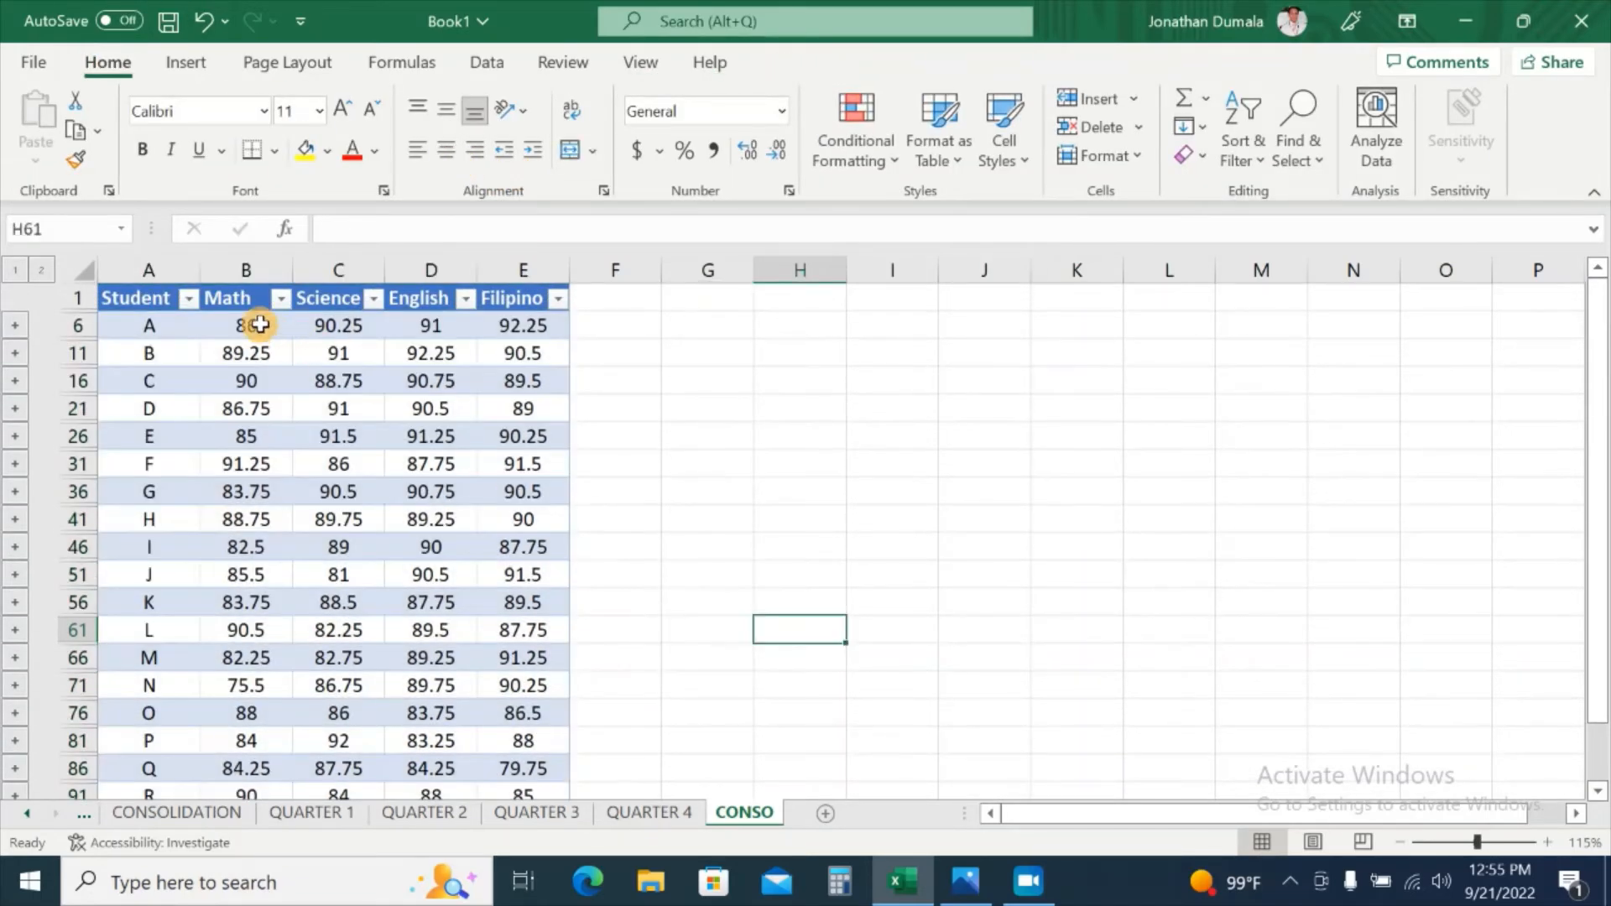
# Display all the Math, Science, English and Filipino averages as whole numbers without decimals, and review the table
pyautogui.moveTo(245, 325); pyautogui.dragTo(547, 683)
pyautogui.scroll(2, 542, 633)
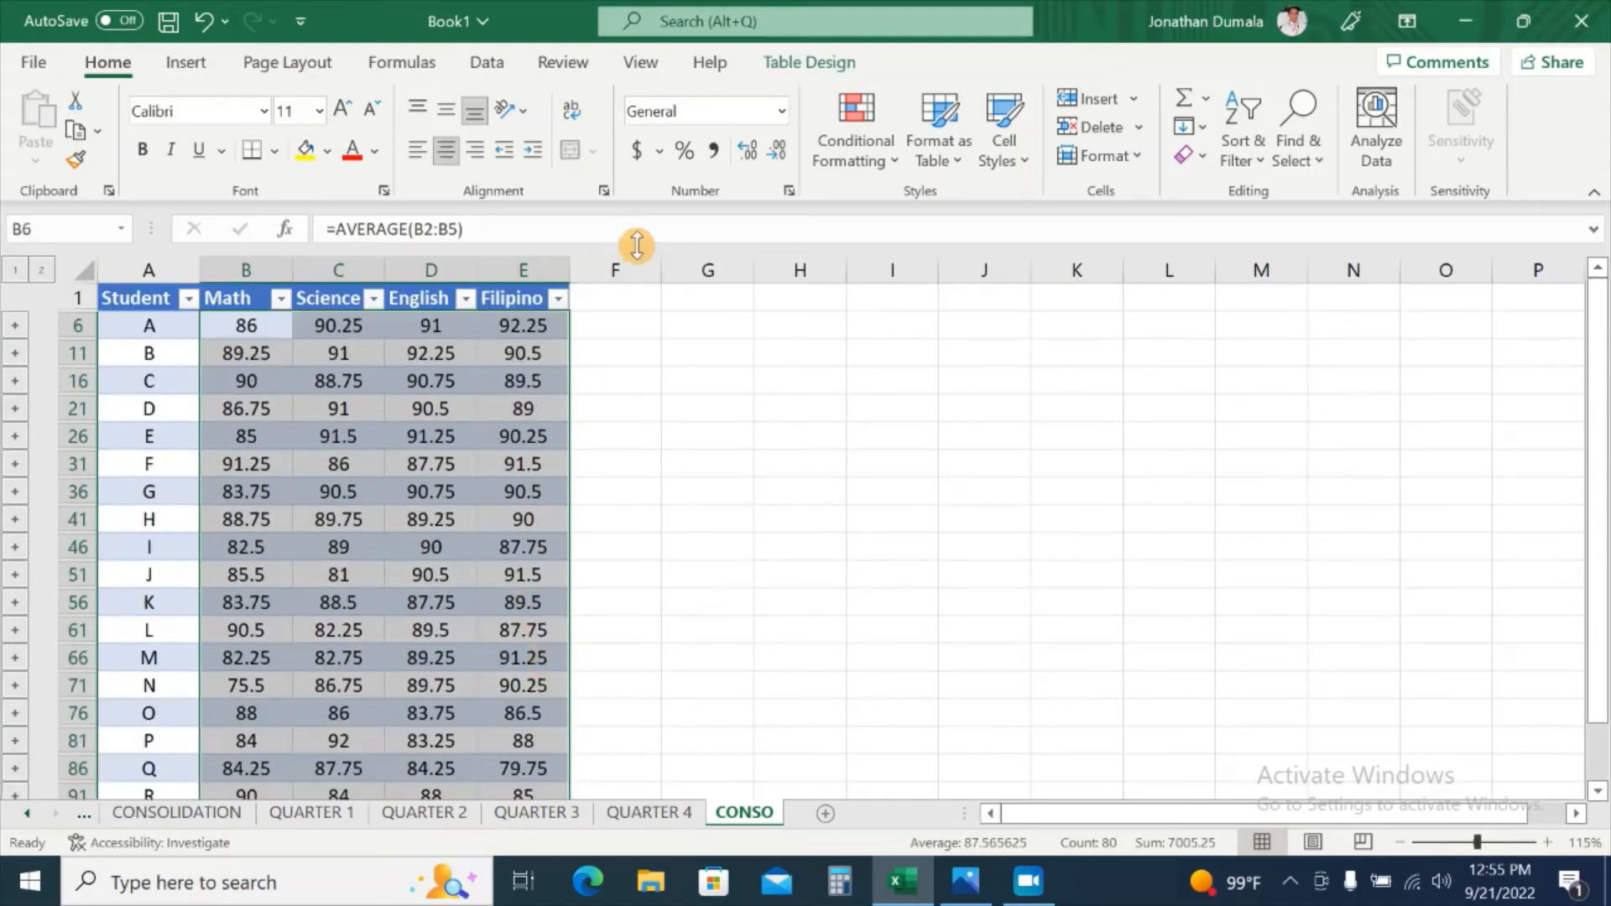
pyautogui.click(775, 155)
pyautogui.click(775, 154)
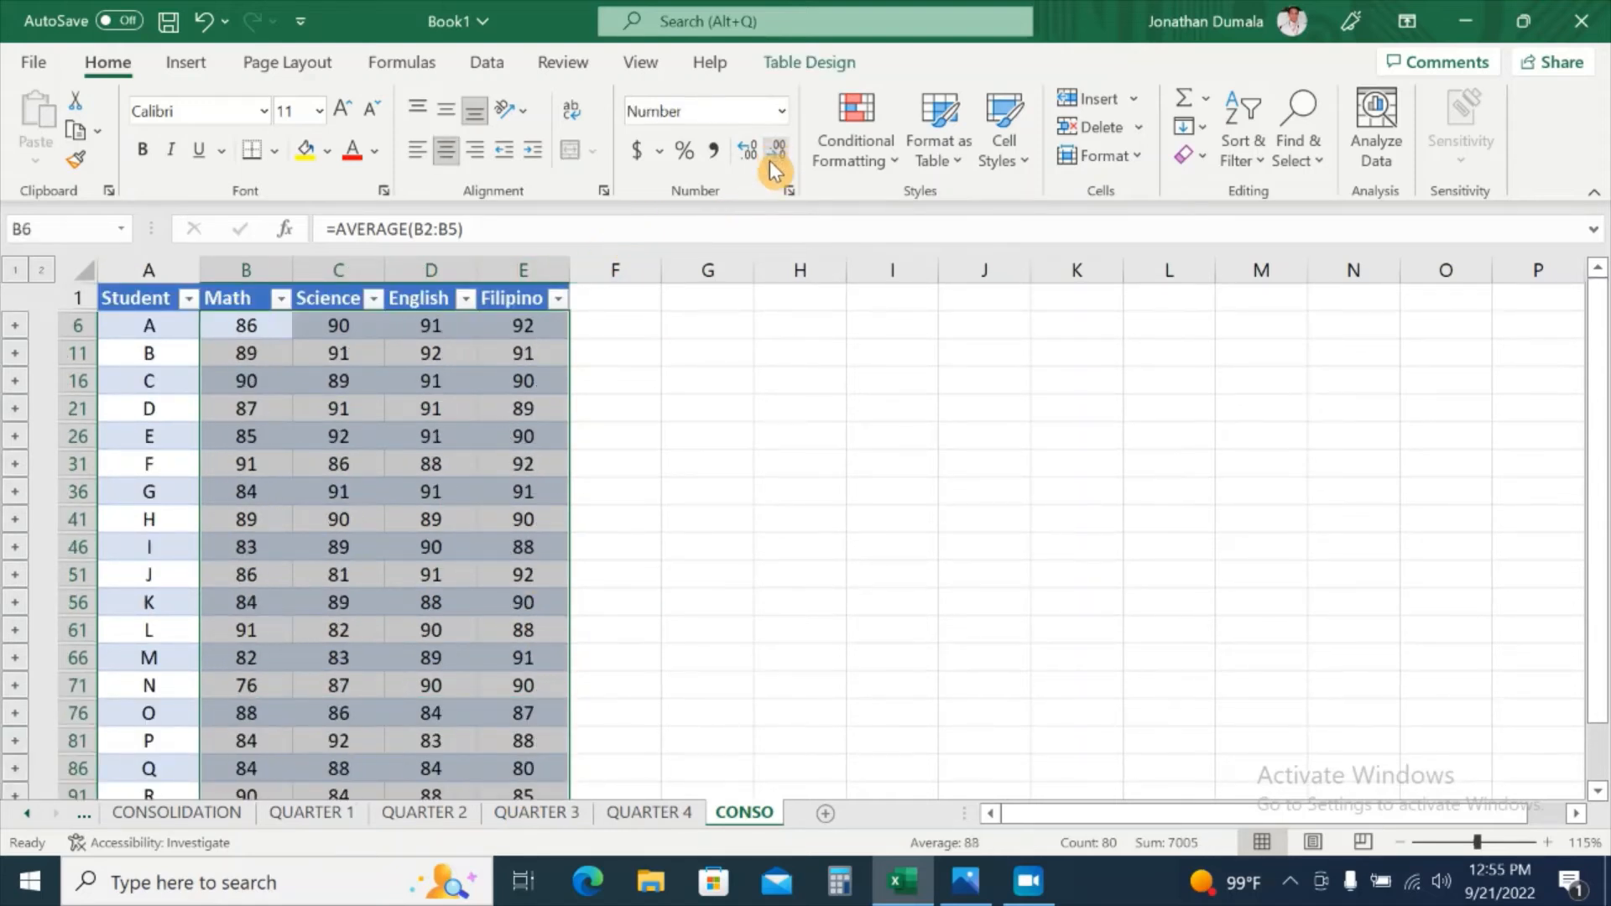
pyautogui.click(640, 527)
pyautogui.scroll(-3, 641, 526)
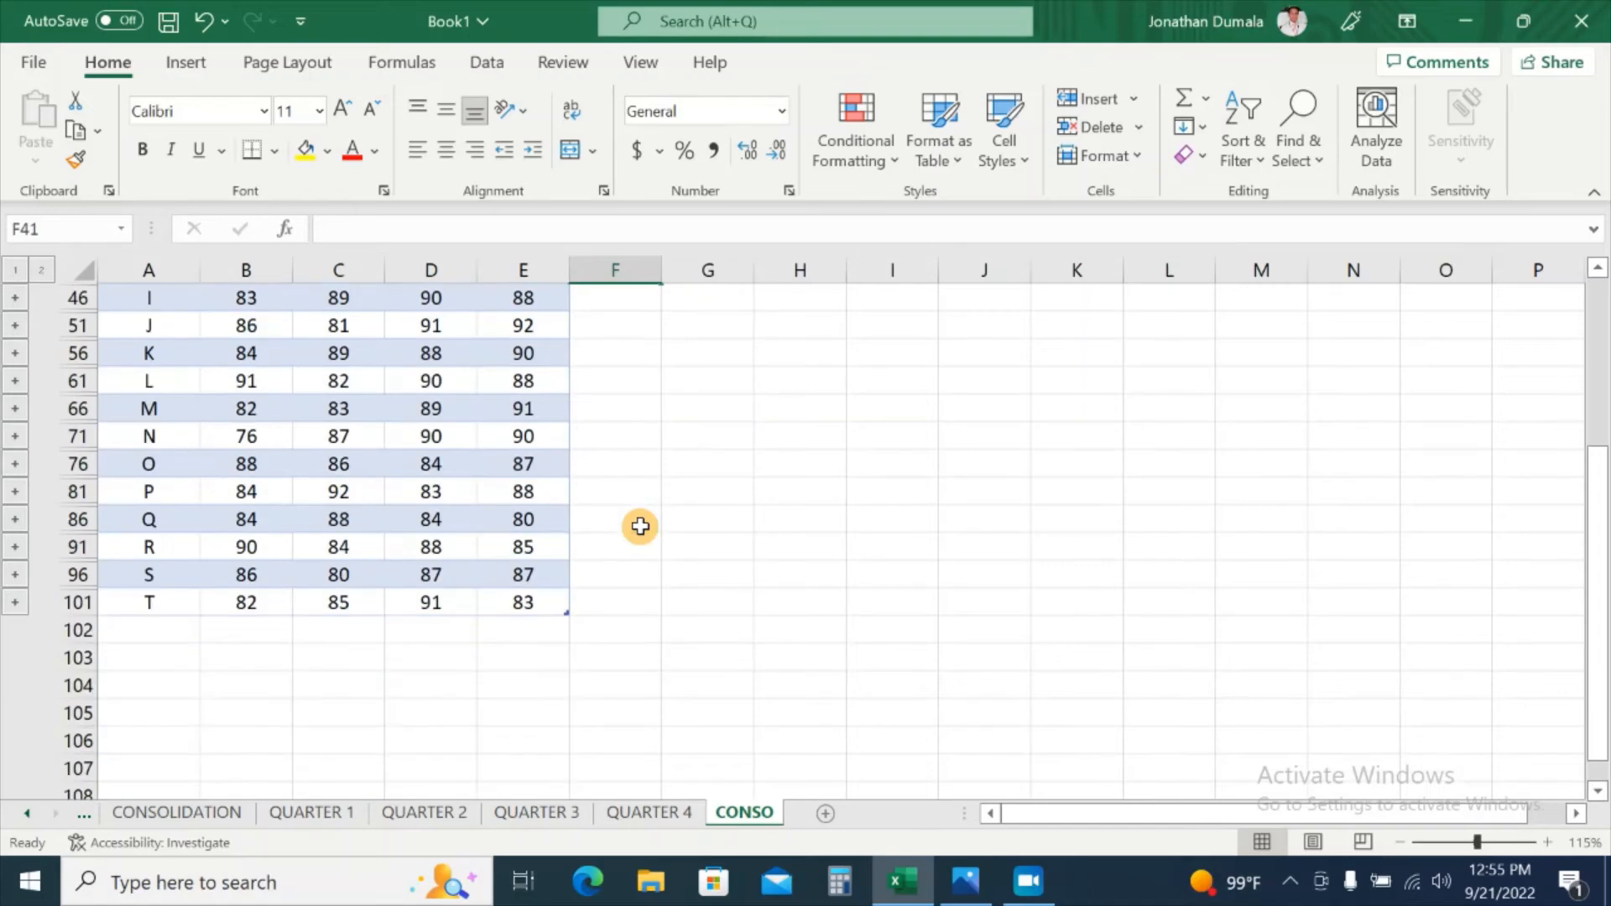
pyautogui.scroll(3, 640, 524)
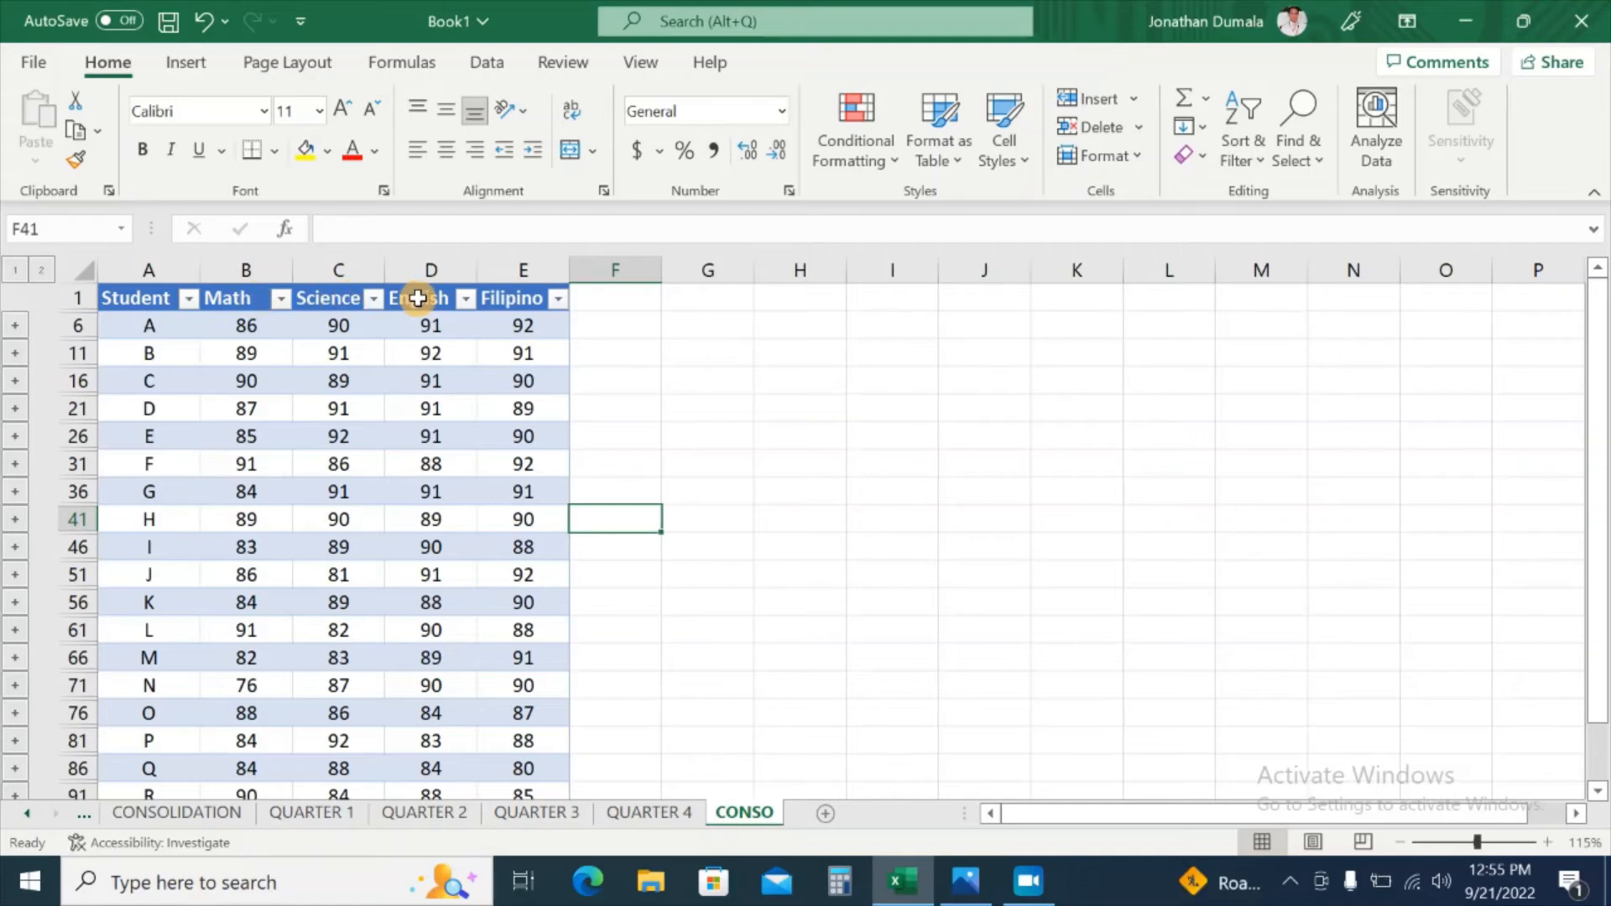
pyautogui.scroll(-2, 575, 521)
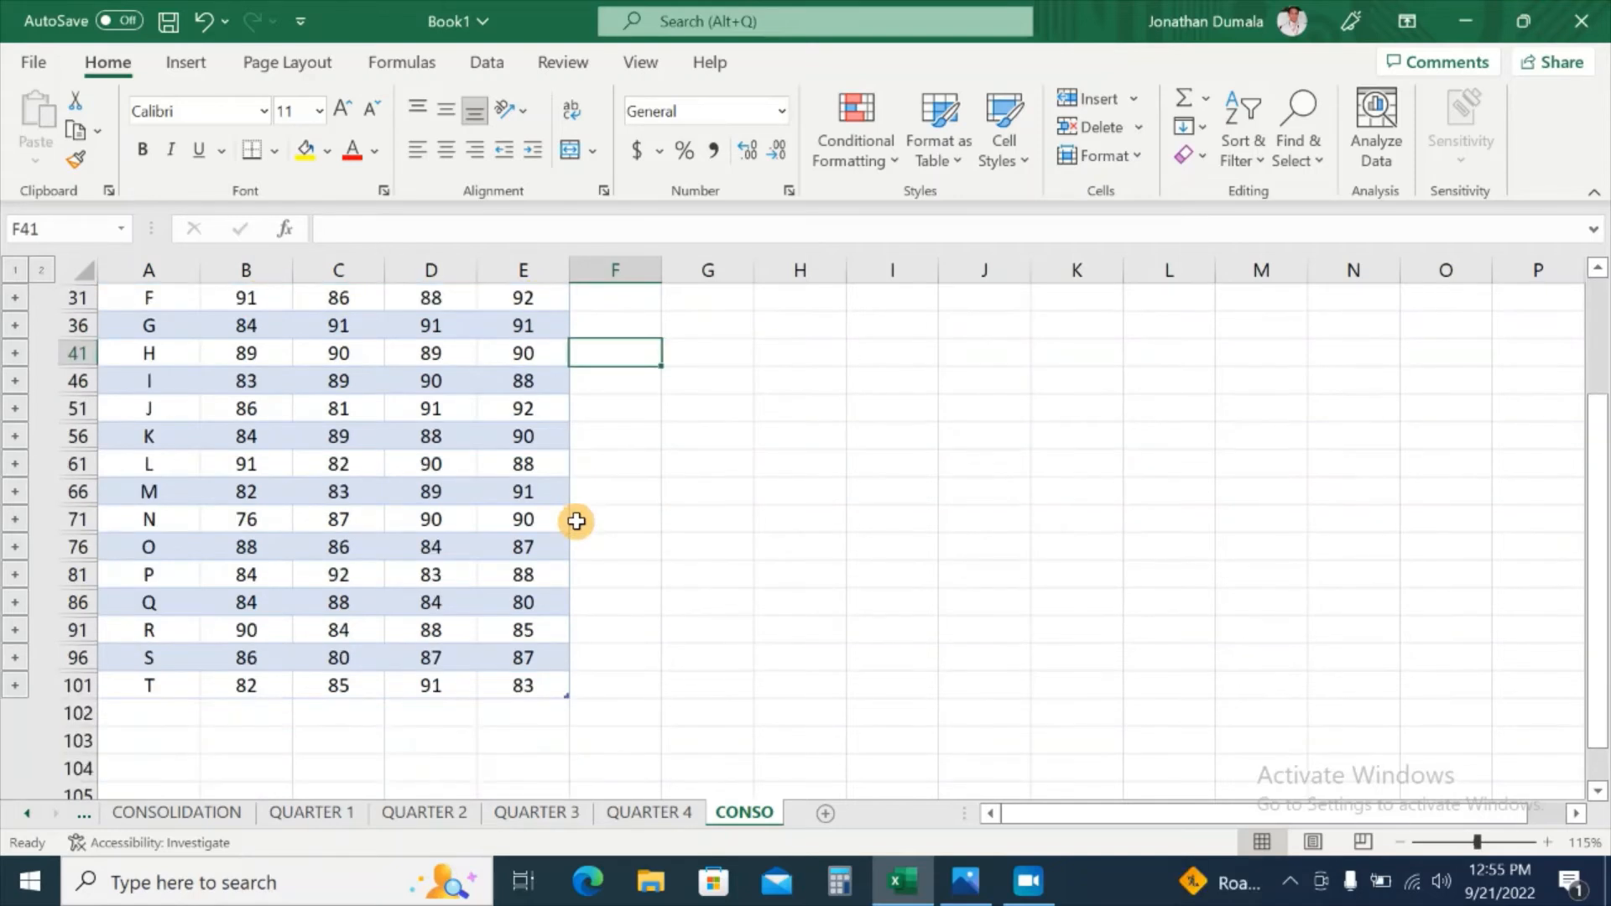
pyautogui.scroll(2, 576, 521)
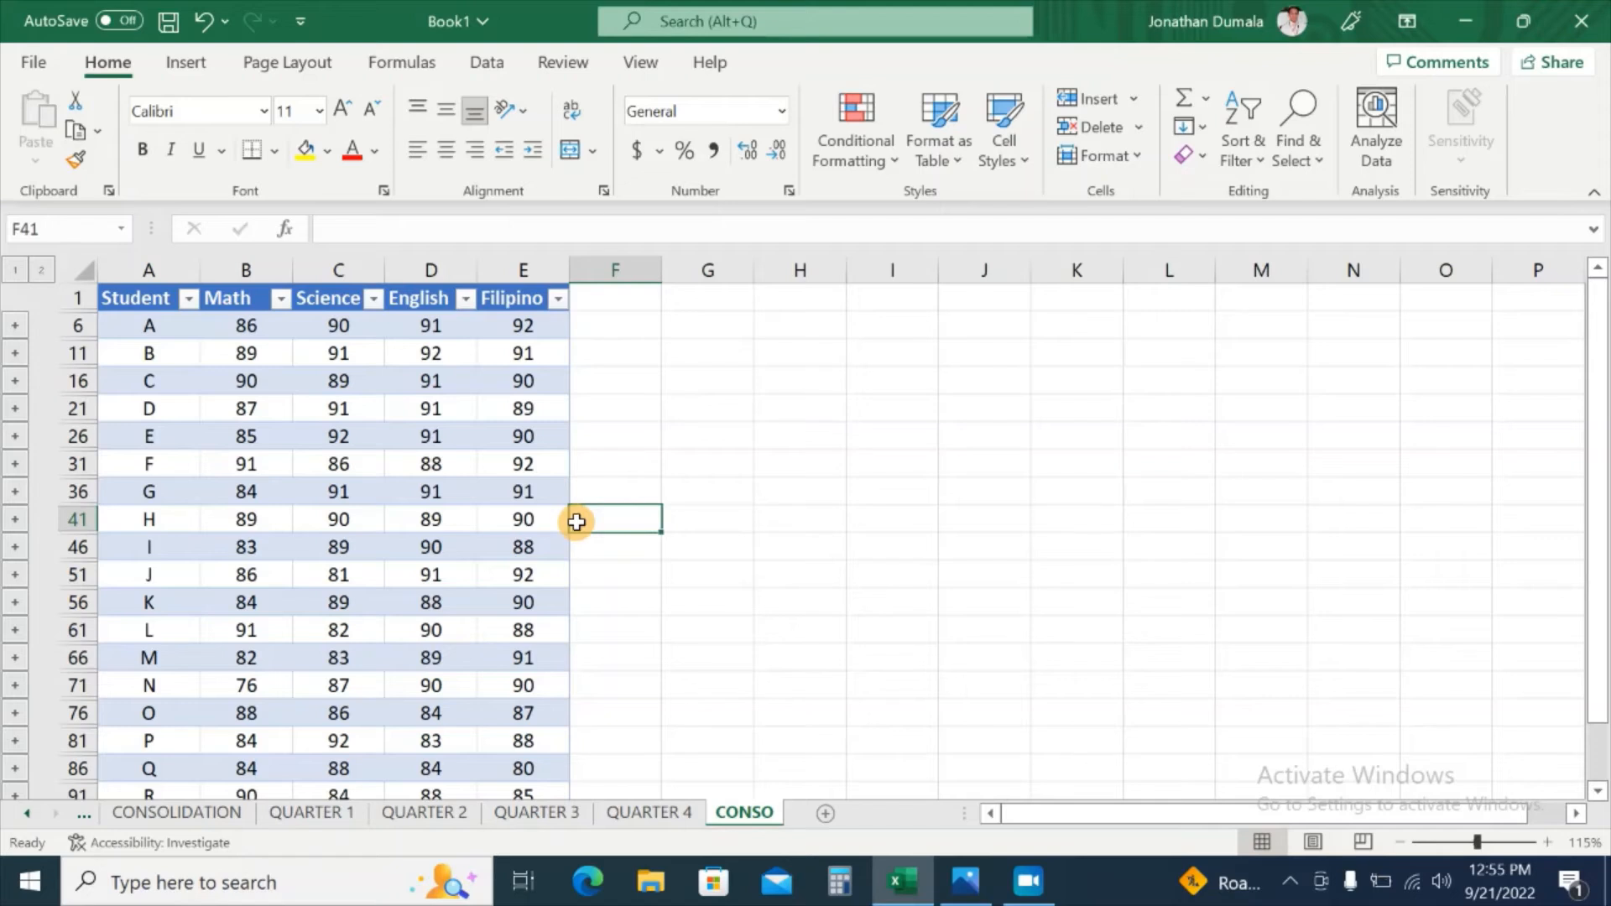
# Try out several table styles and apply the one with an orange header row and grey banded rows
pyautogui.click(151, 326)
pyautogui.click(804, 64)
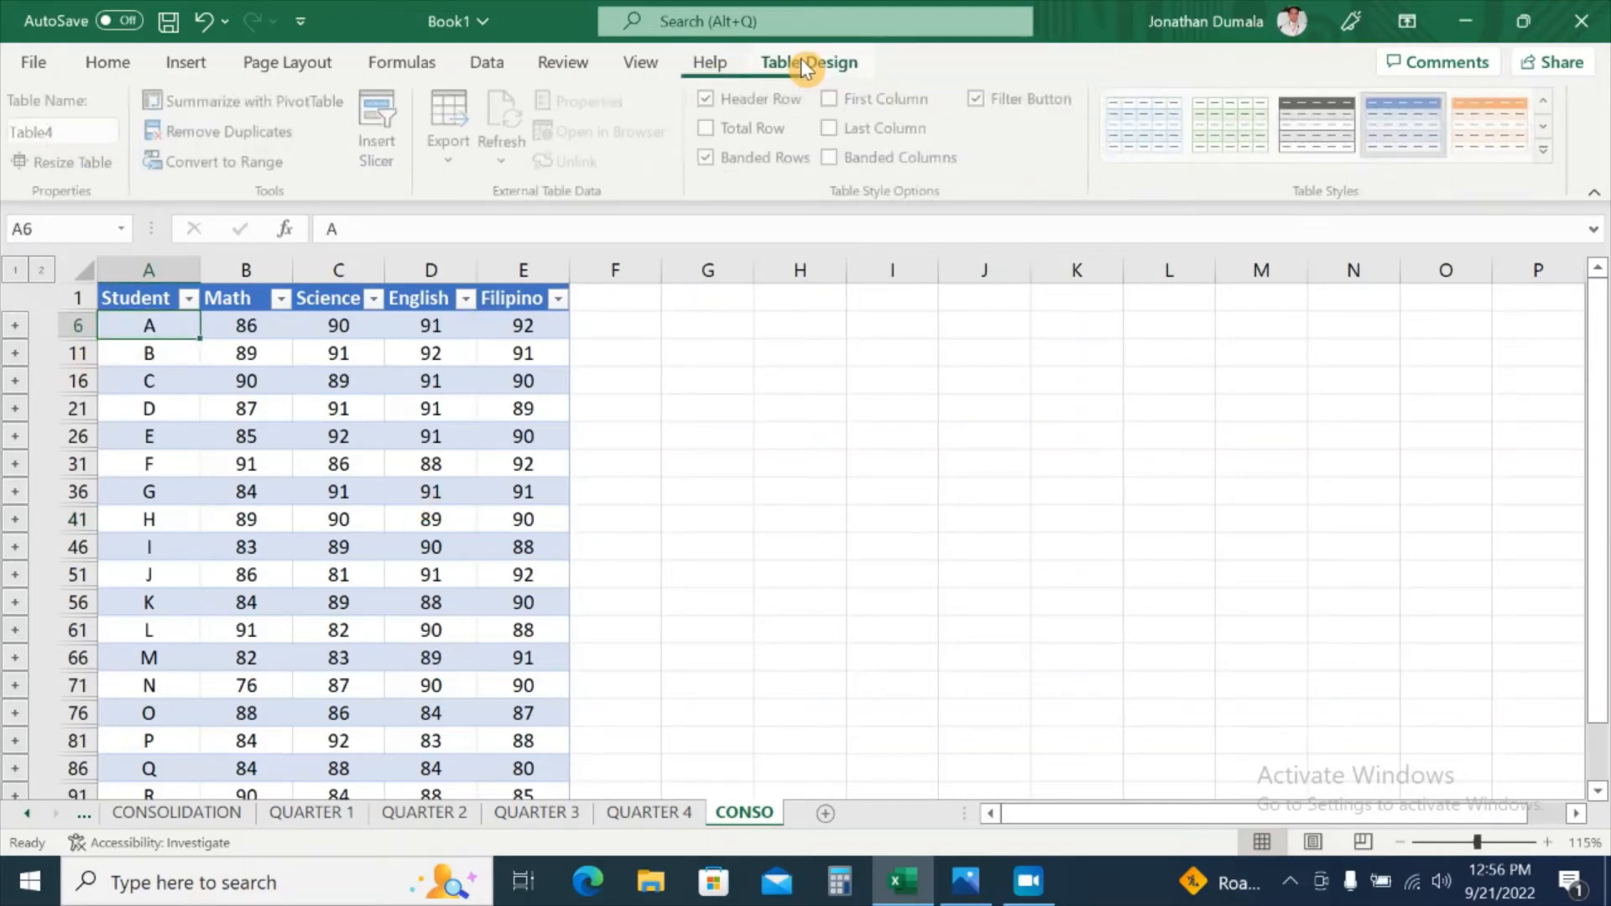
pyautogui.click(1548, 130)
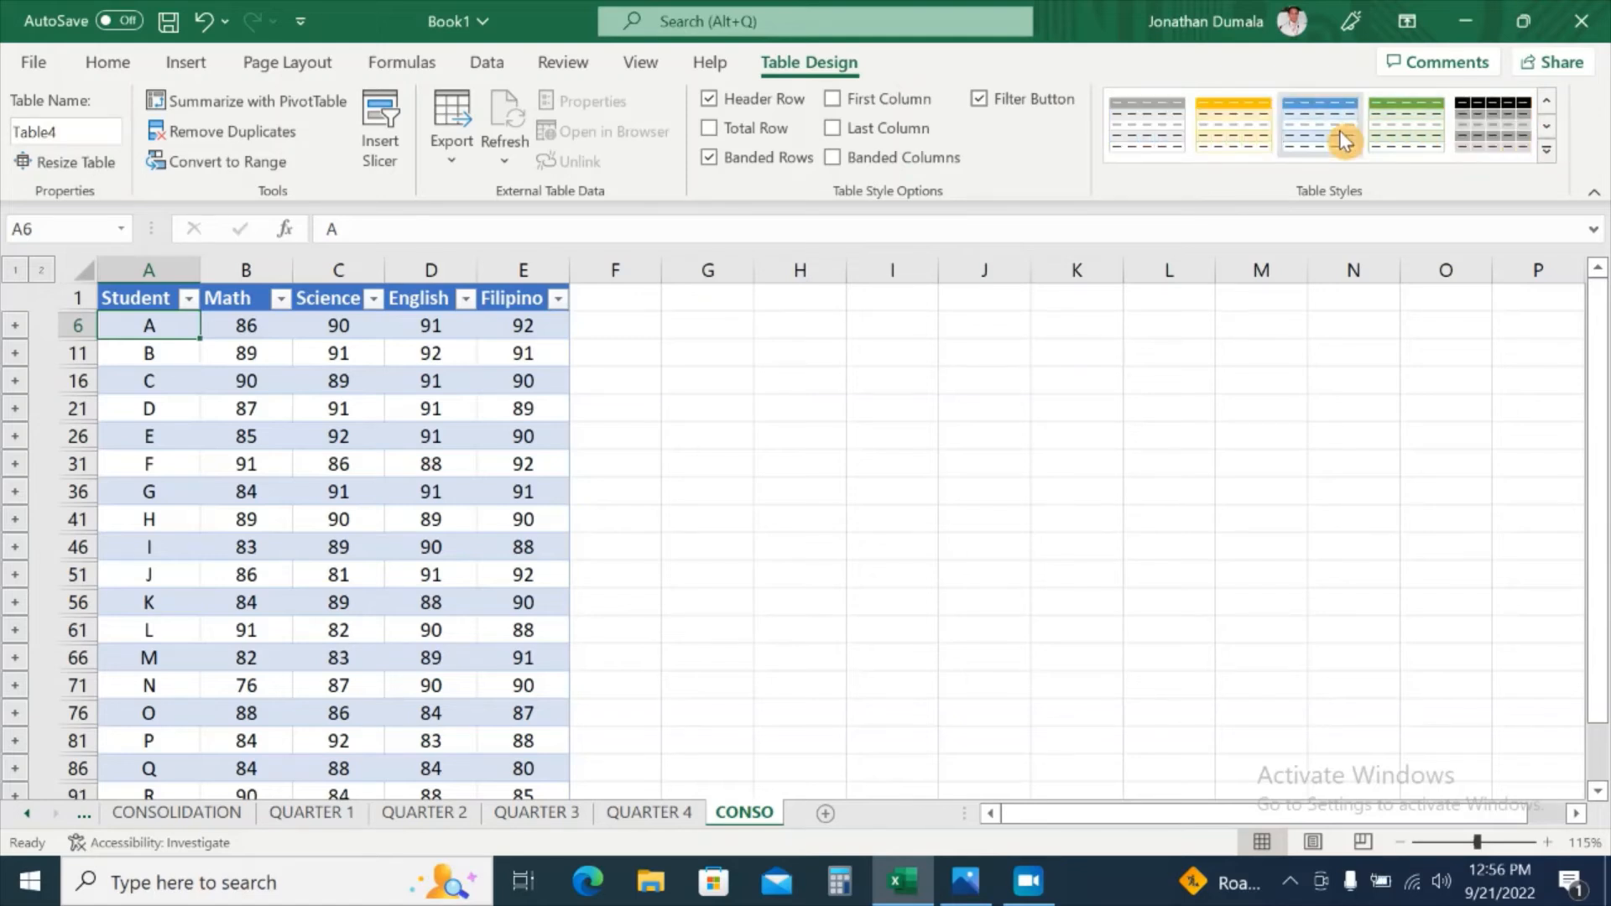
pyautogui.click(1389, 125)
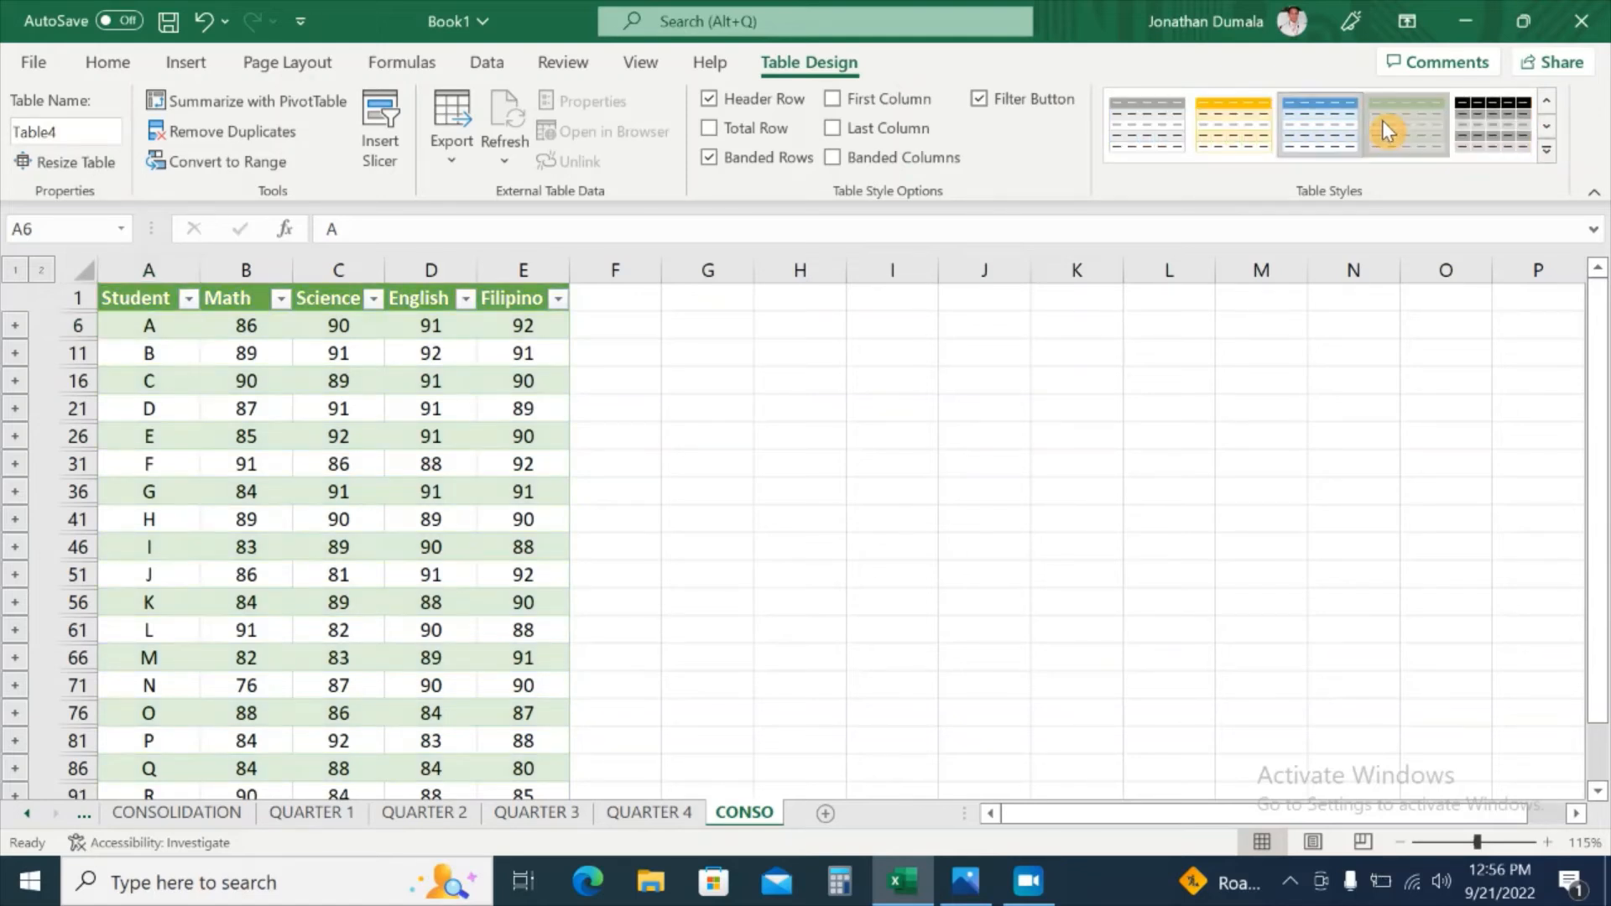
pyautogui.click(1547, 125)
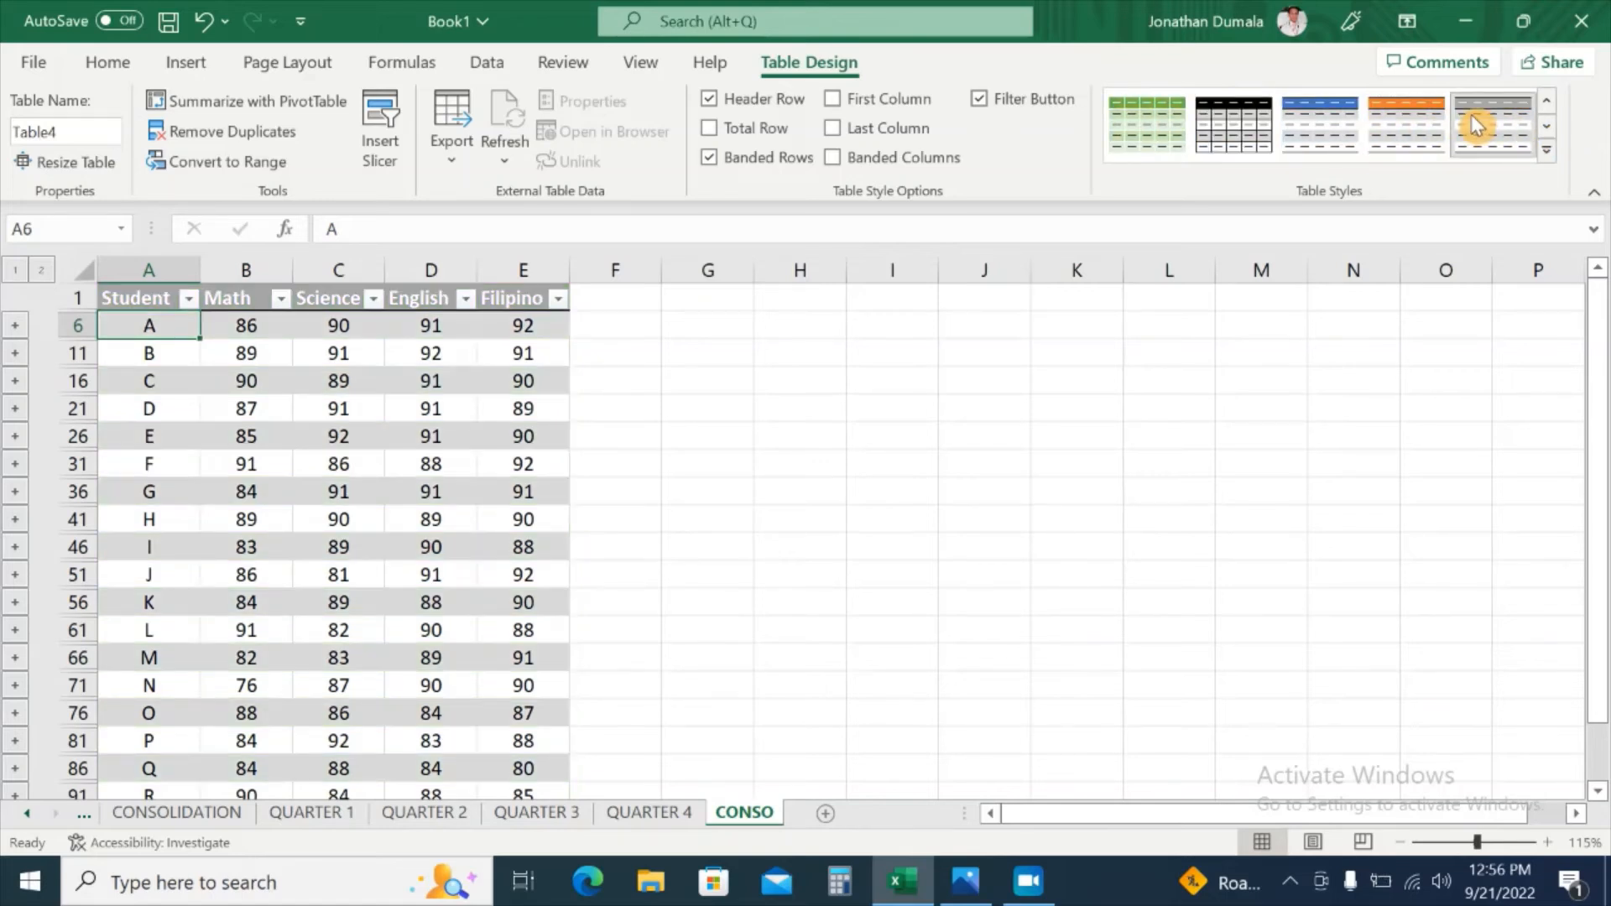
pyautogui.click(1377, 119)
pyautogui.click(493, 502)
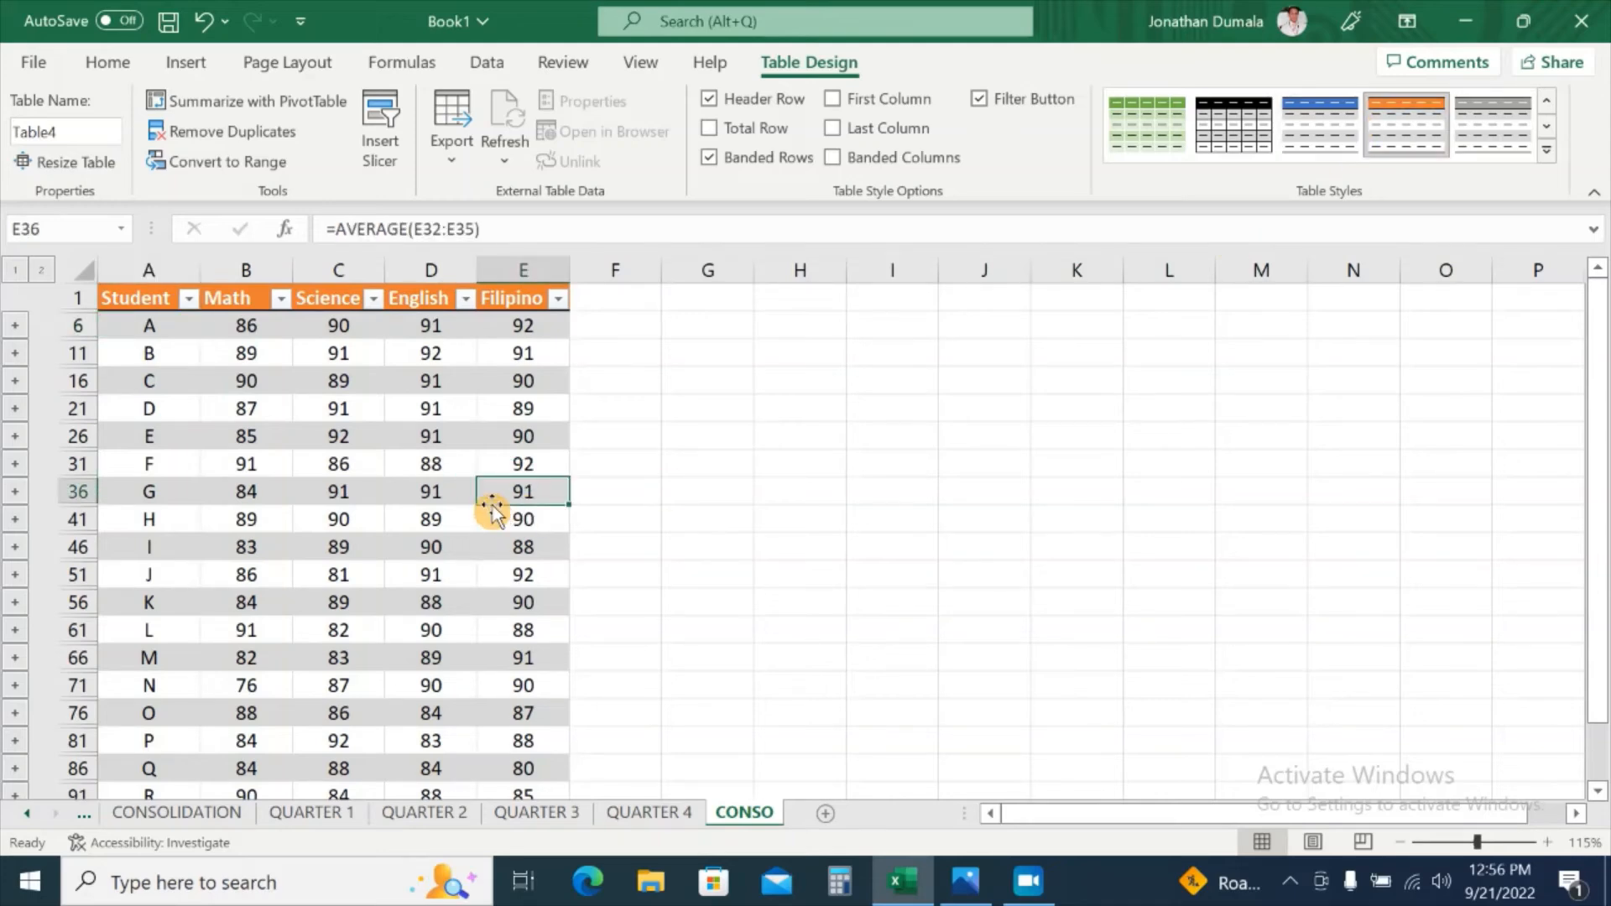
pyautogui.scroll(-3, 492, 503)
pyautogui.scroll(3, 492, 506)
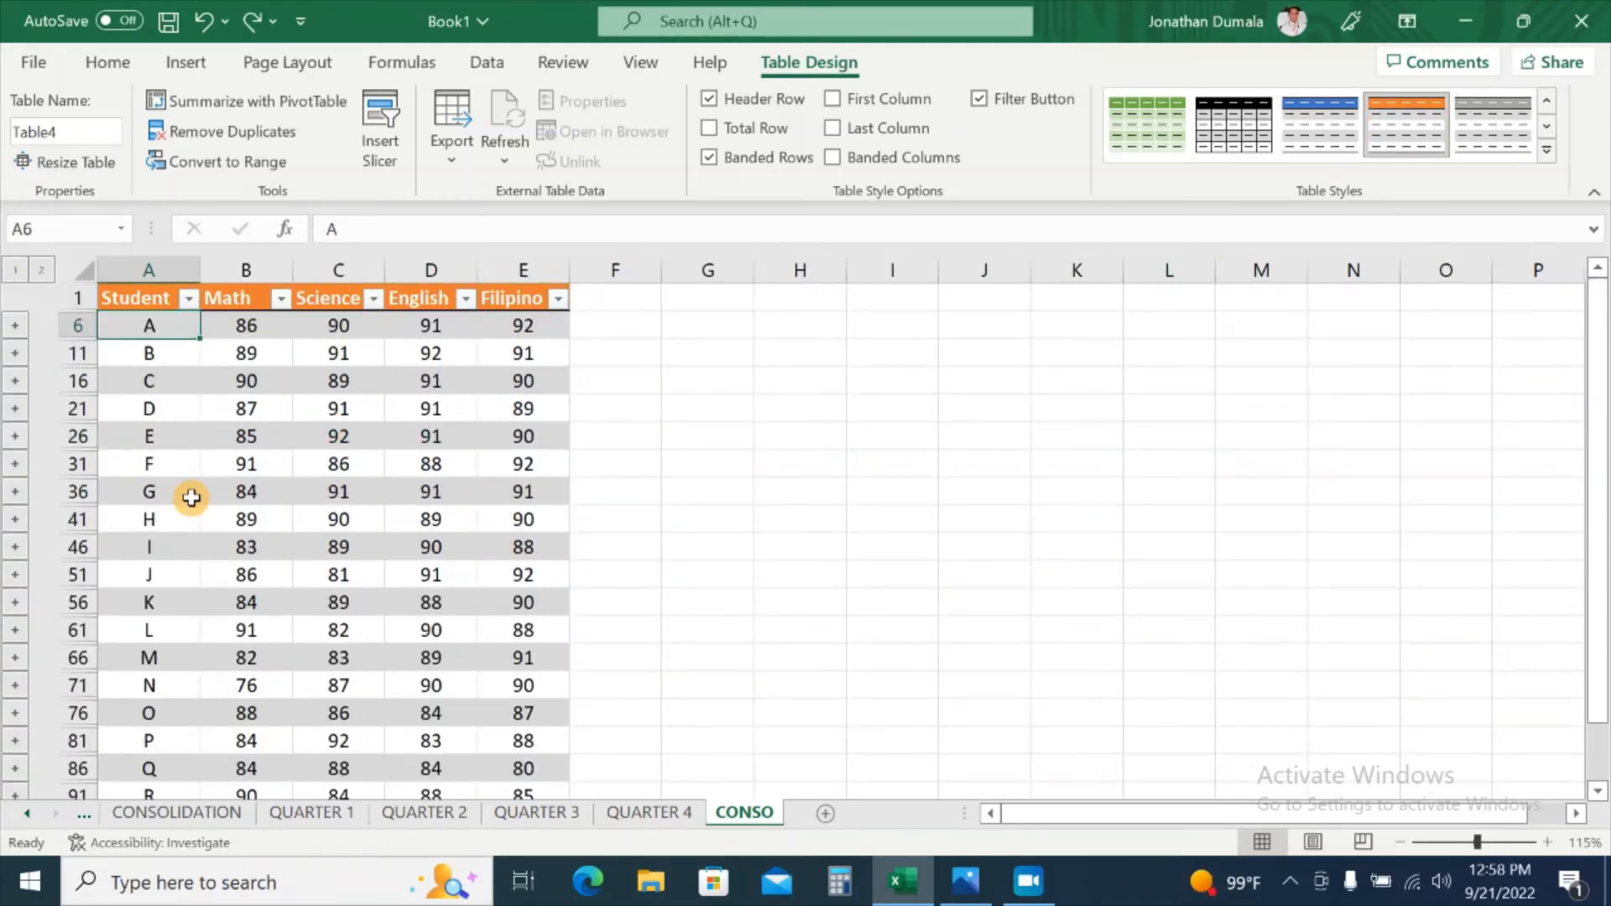
# Rename the table as Summary
pyautogui.click(64, 132)
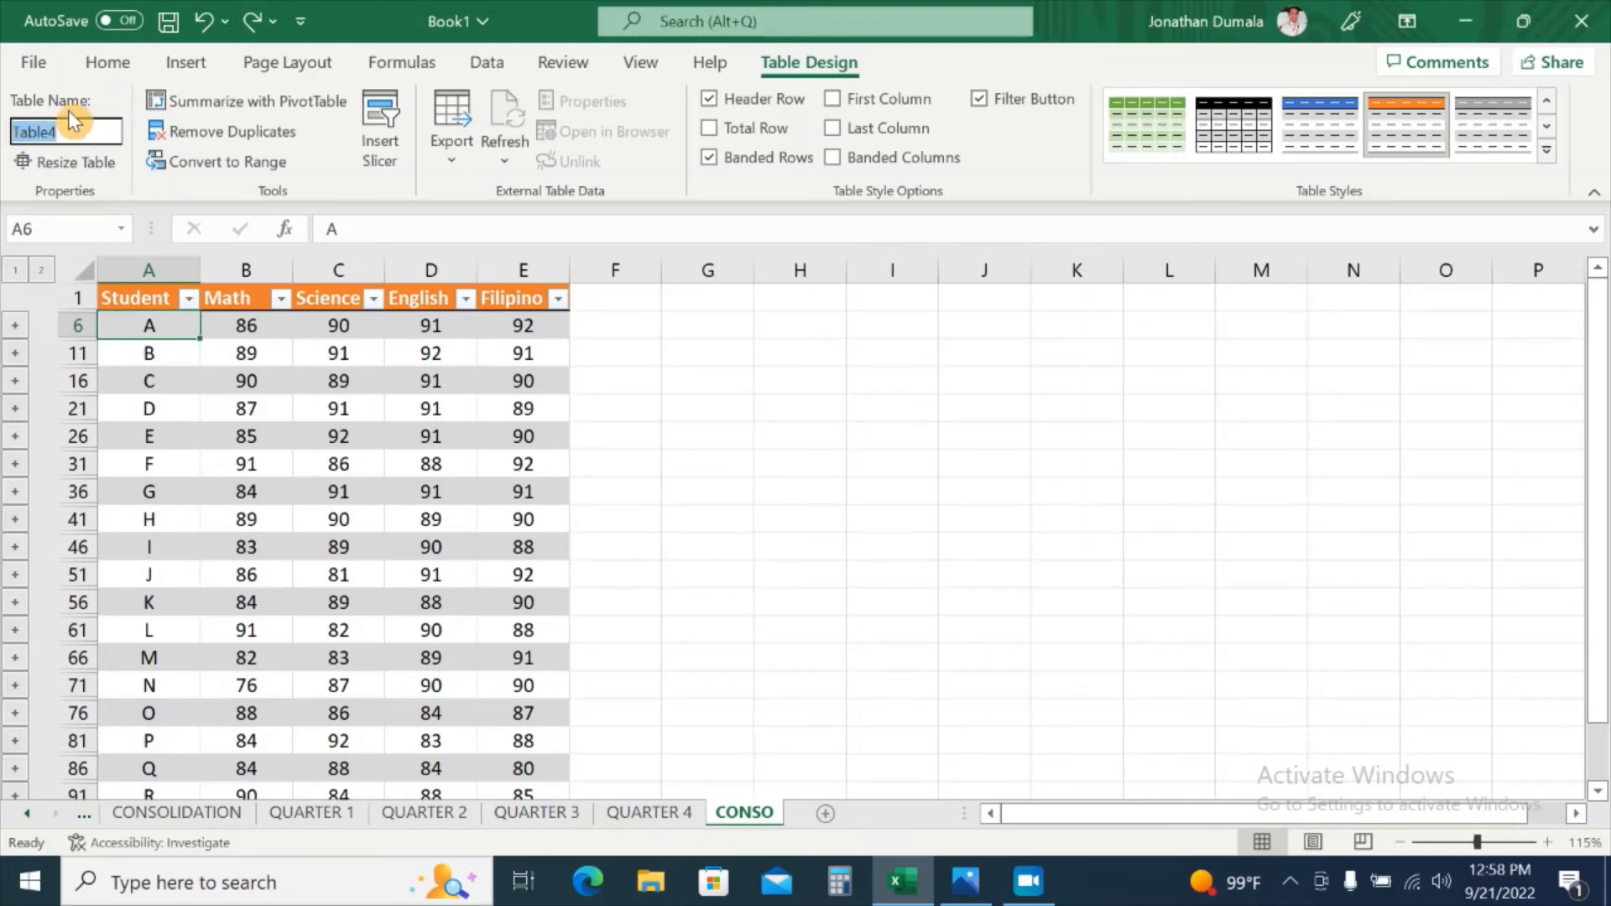
pyautogui.write('Summary')
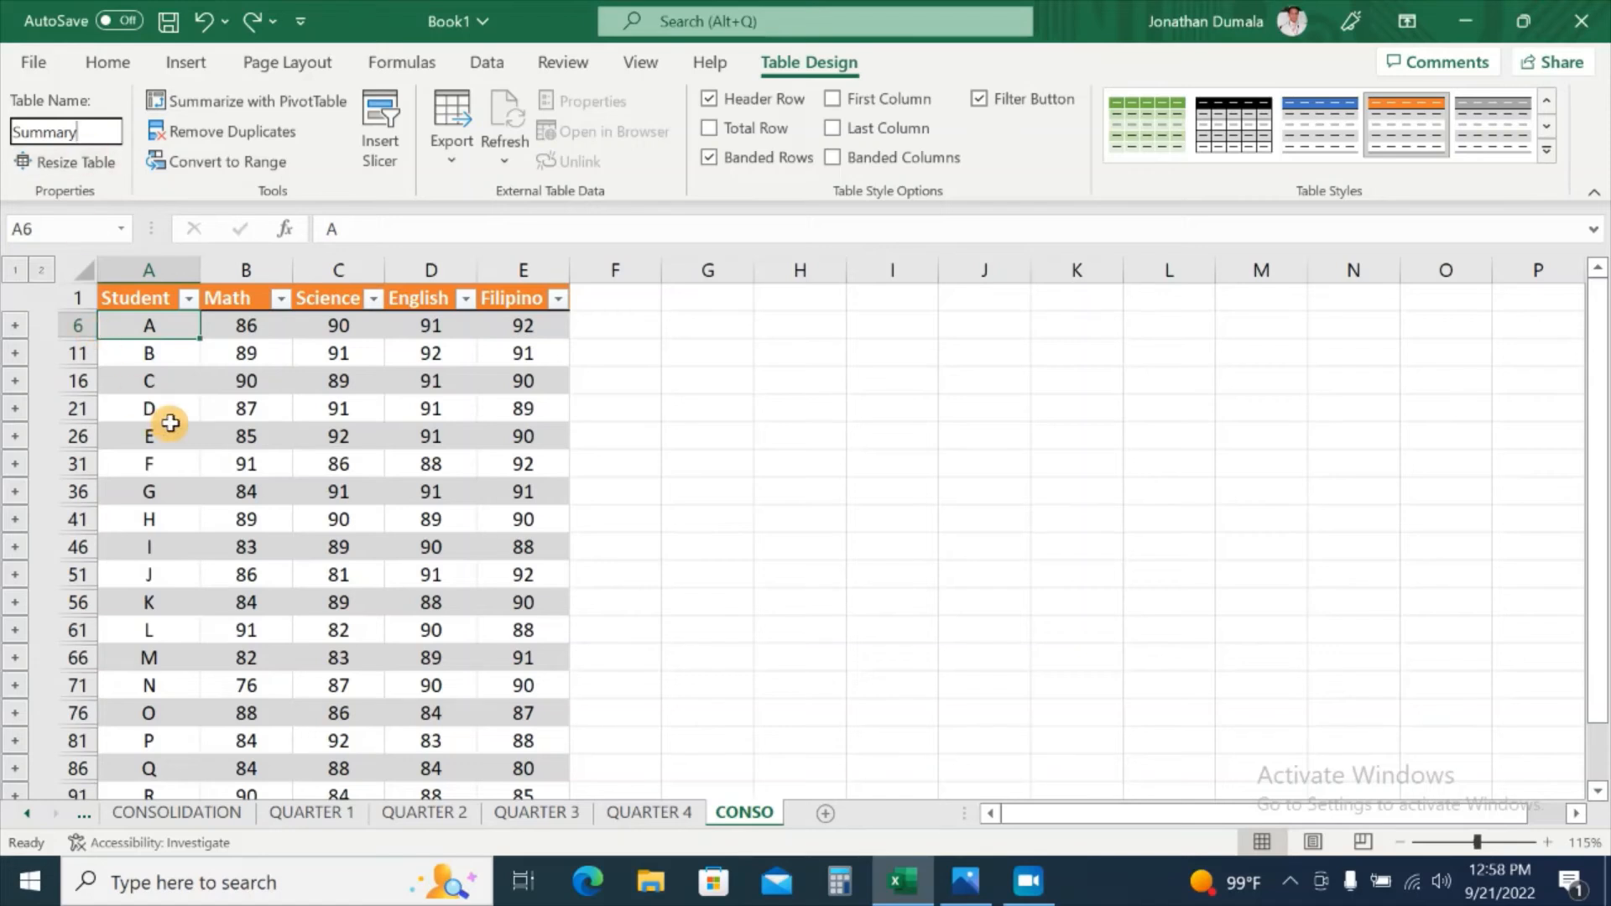
pyautogui.press('Return')
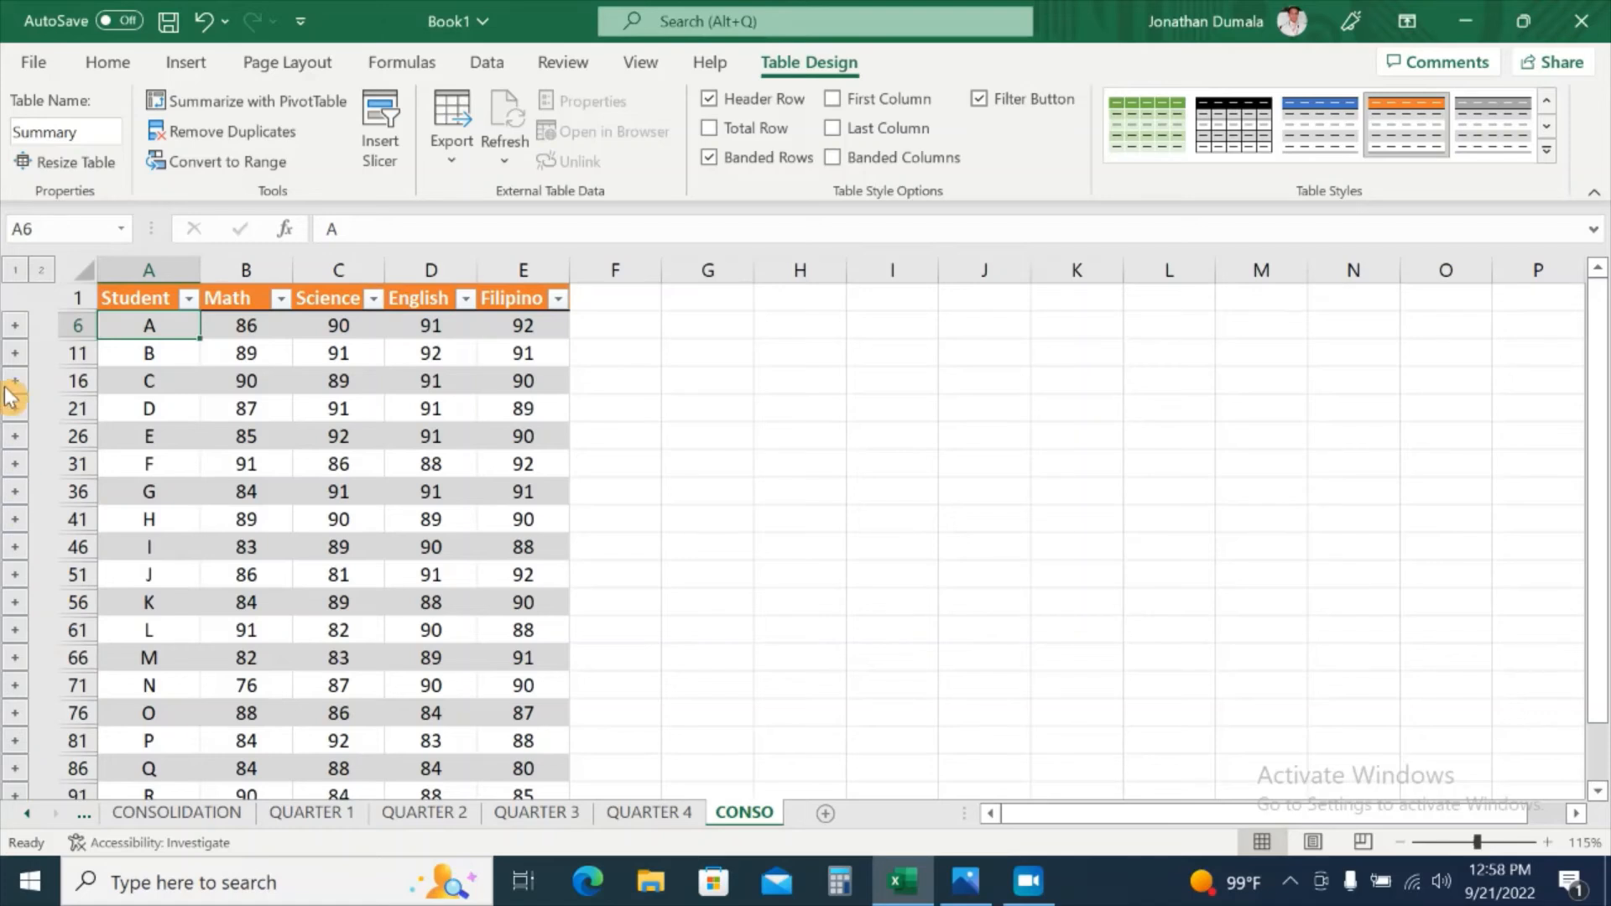
# Expand all outline detail rows and examine student A's quarterly link formulas and the average formulas in B6:E6
pyautogui.click(42, 271)
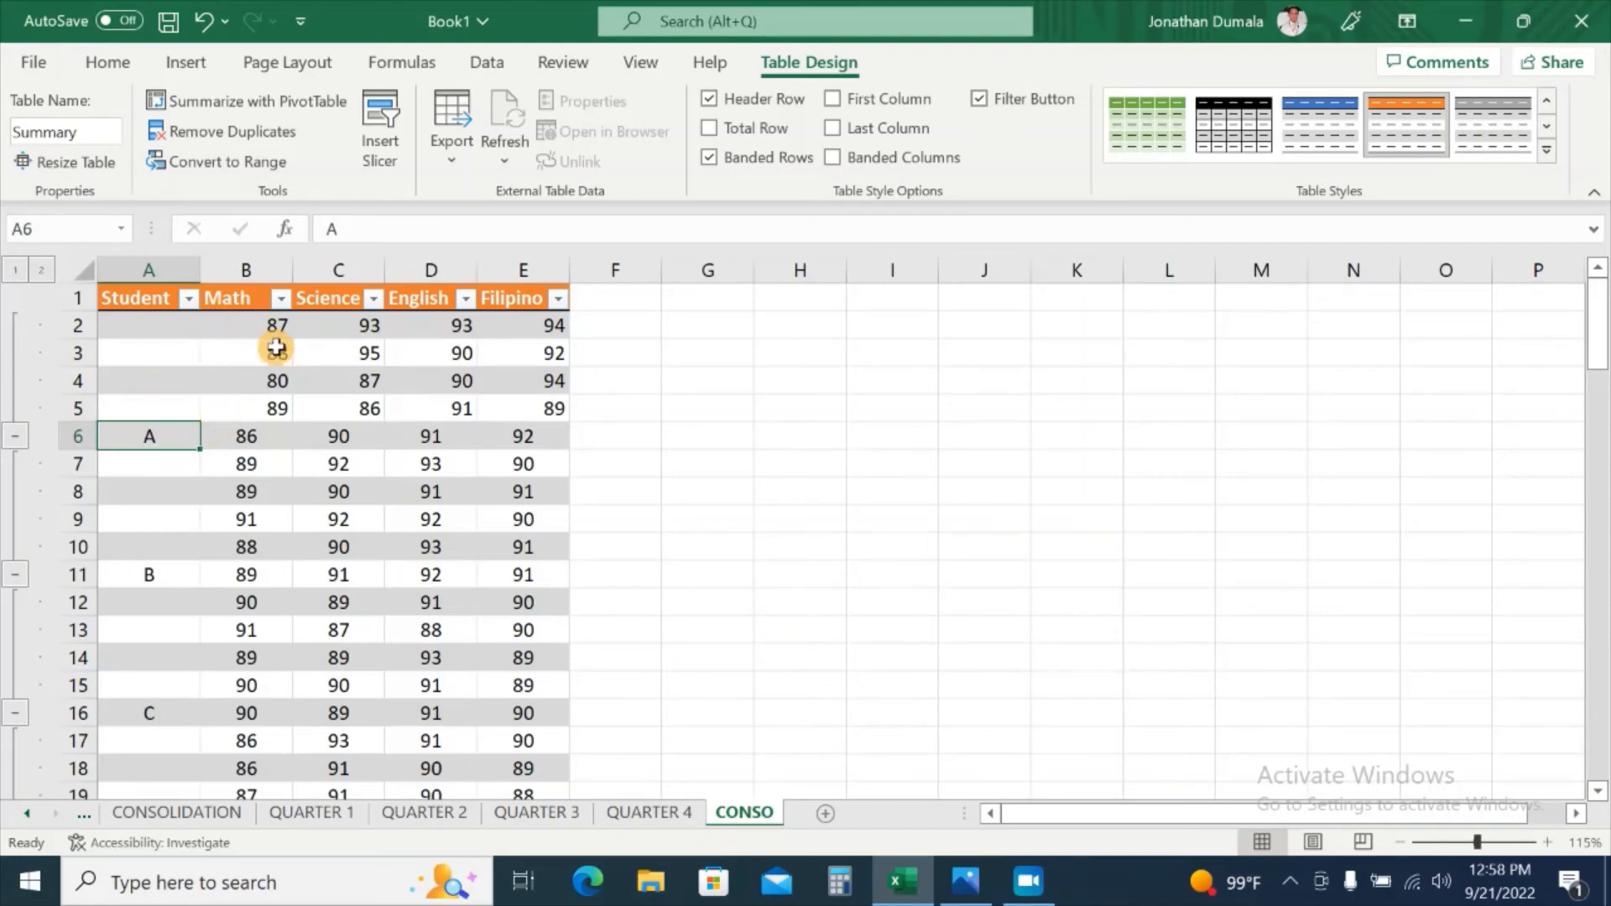
pyautogui.scroll(-1, 421, 383)
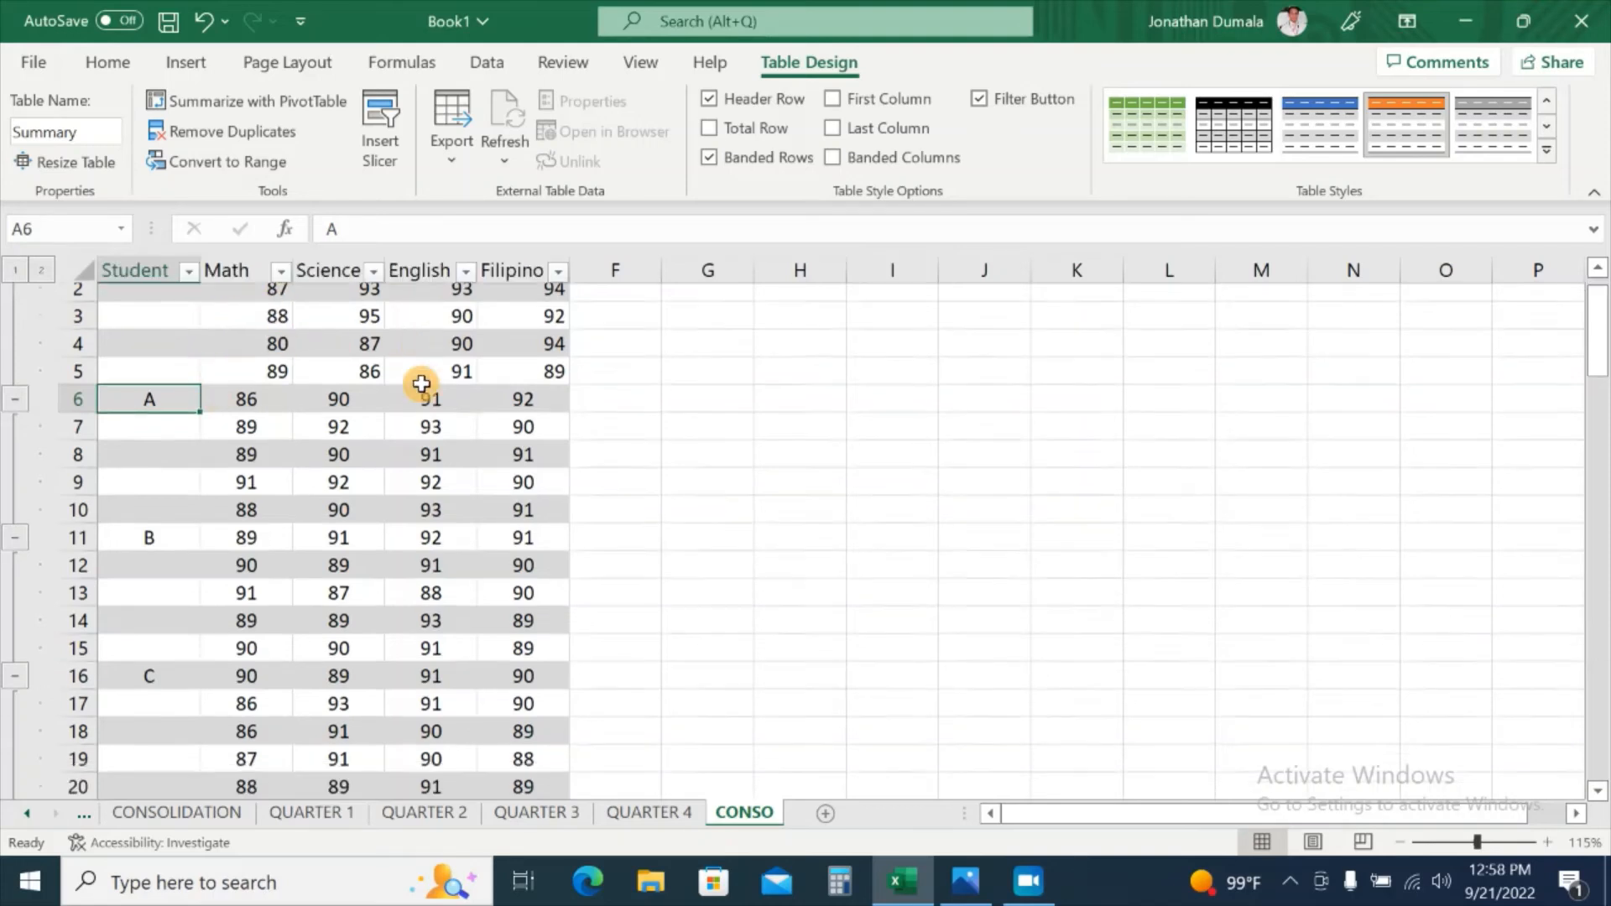
pyautogui.scroll(1, 421, 384)
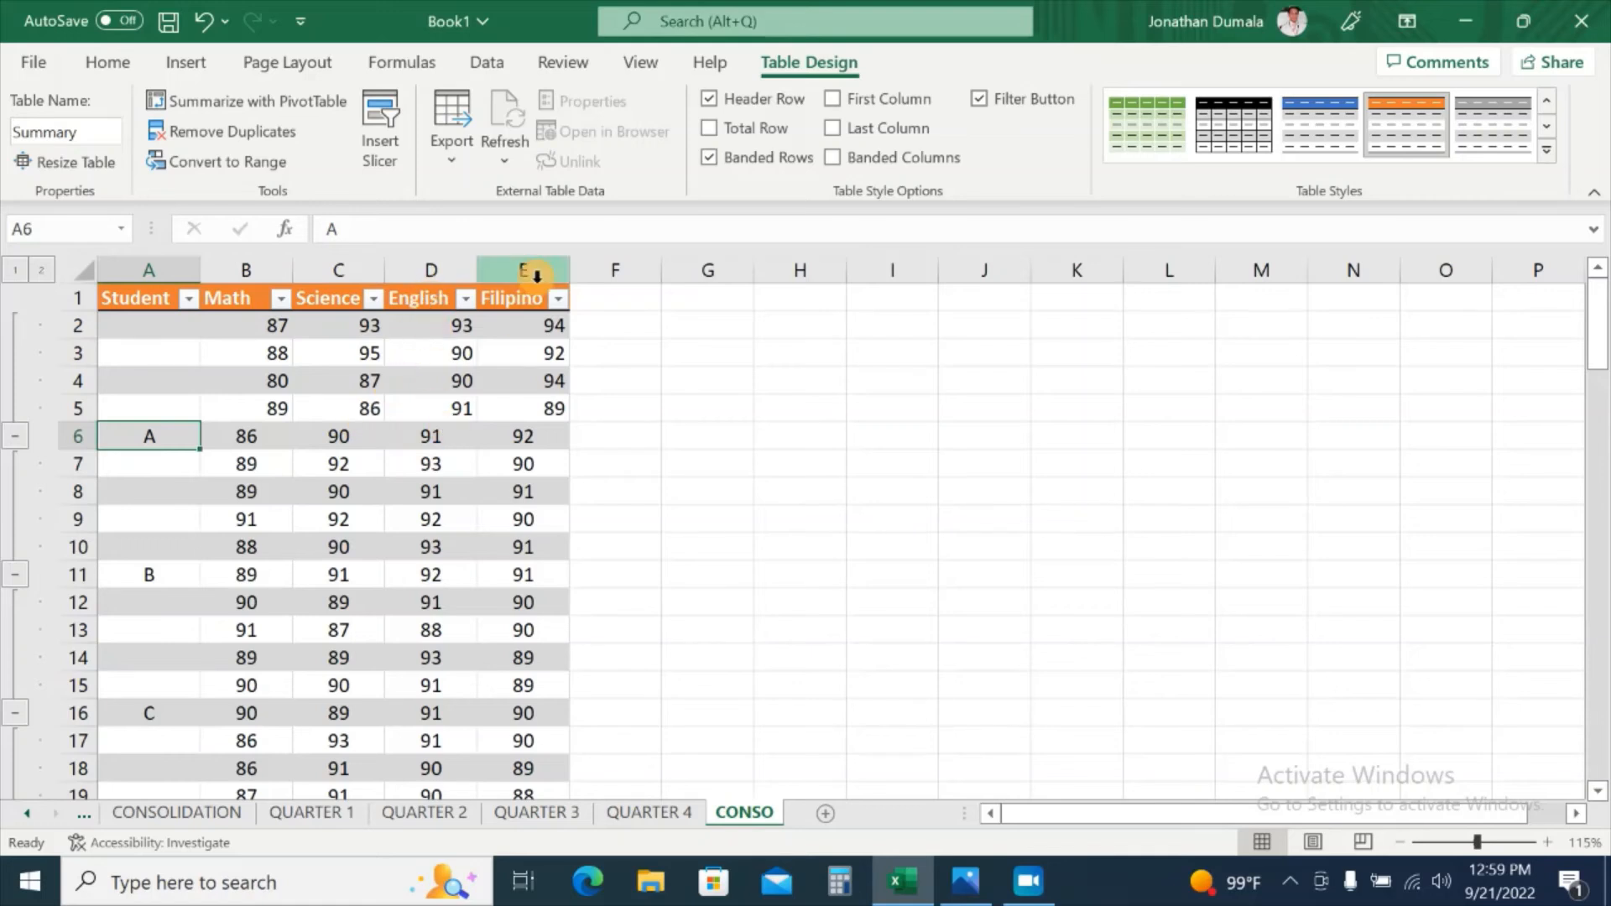
pyautogui.click(266, 434)
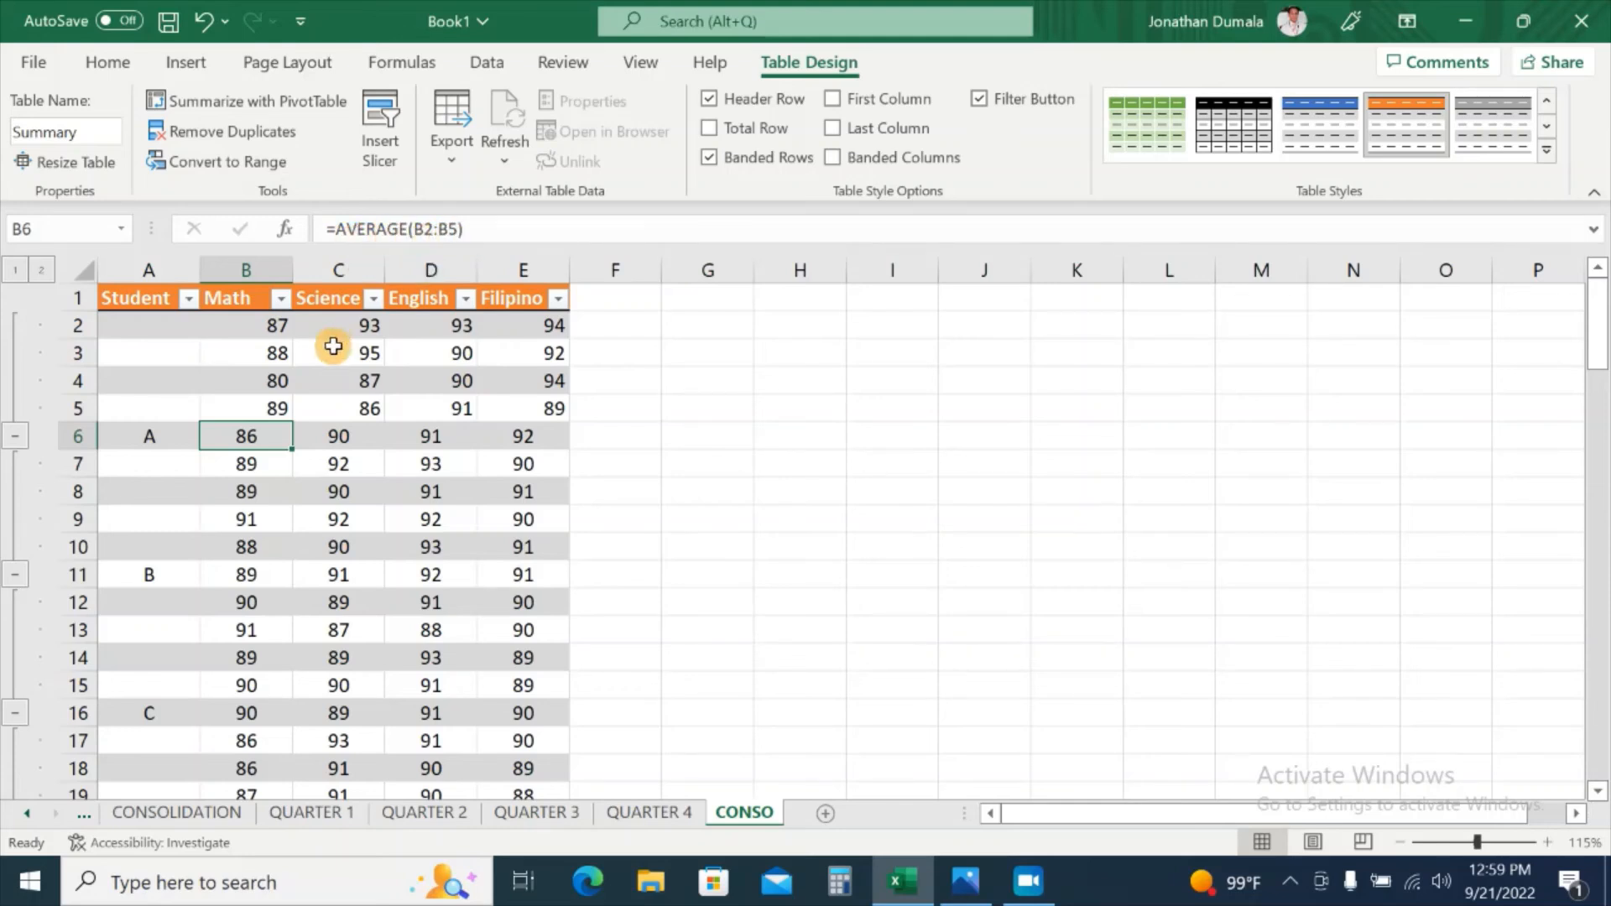
pyautogui.click(288, 322)
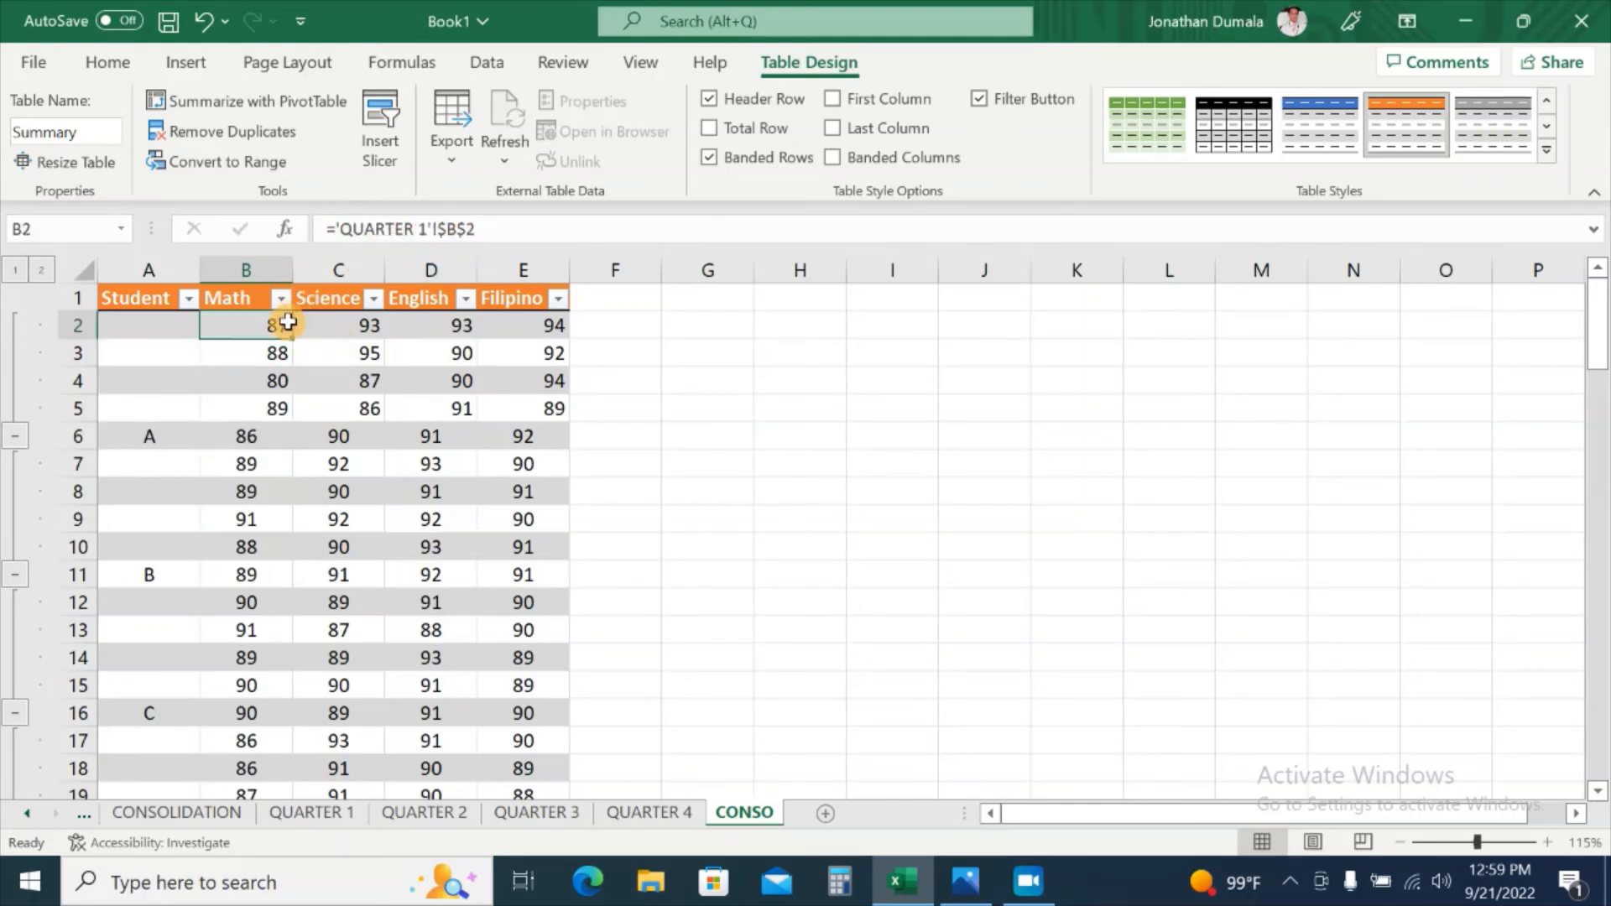
pyautogui.click(291, 409)
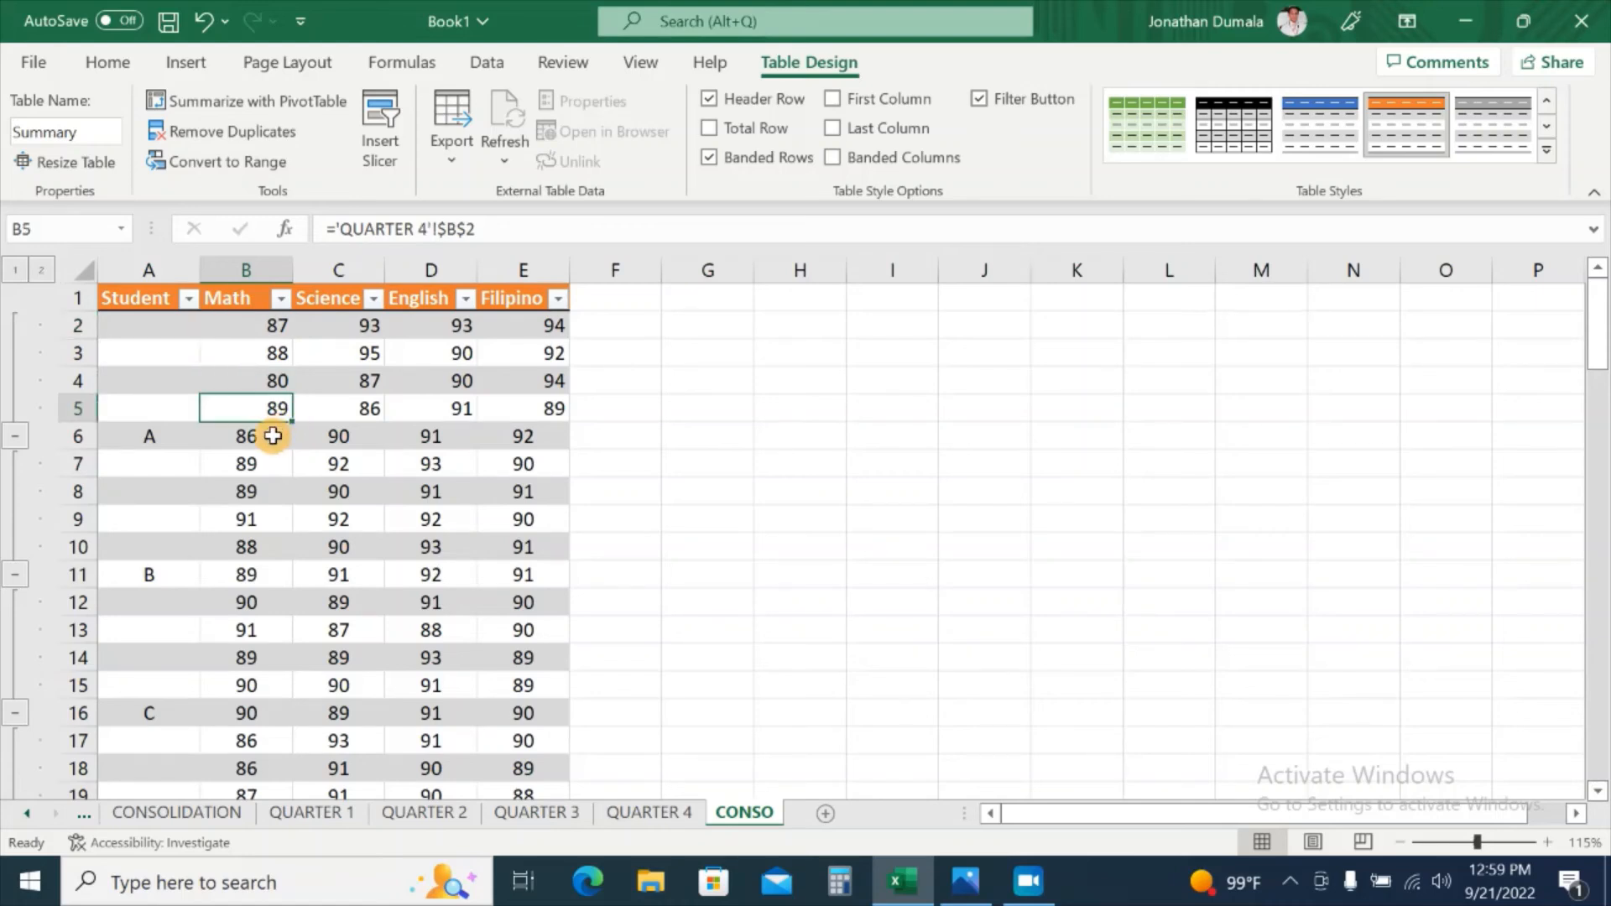
pyautogui.click(273, 435)
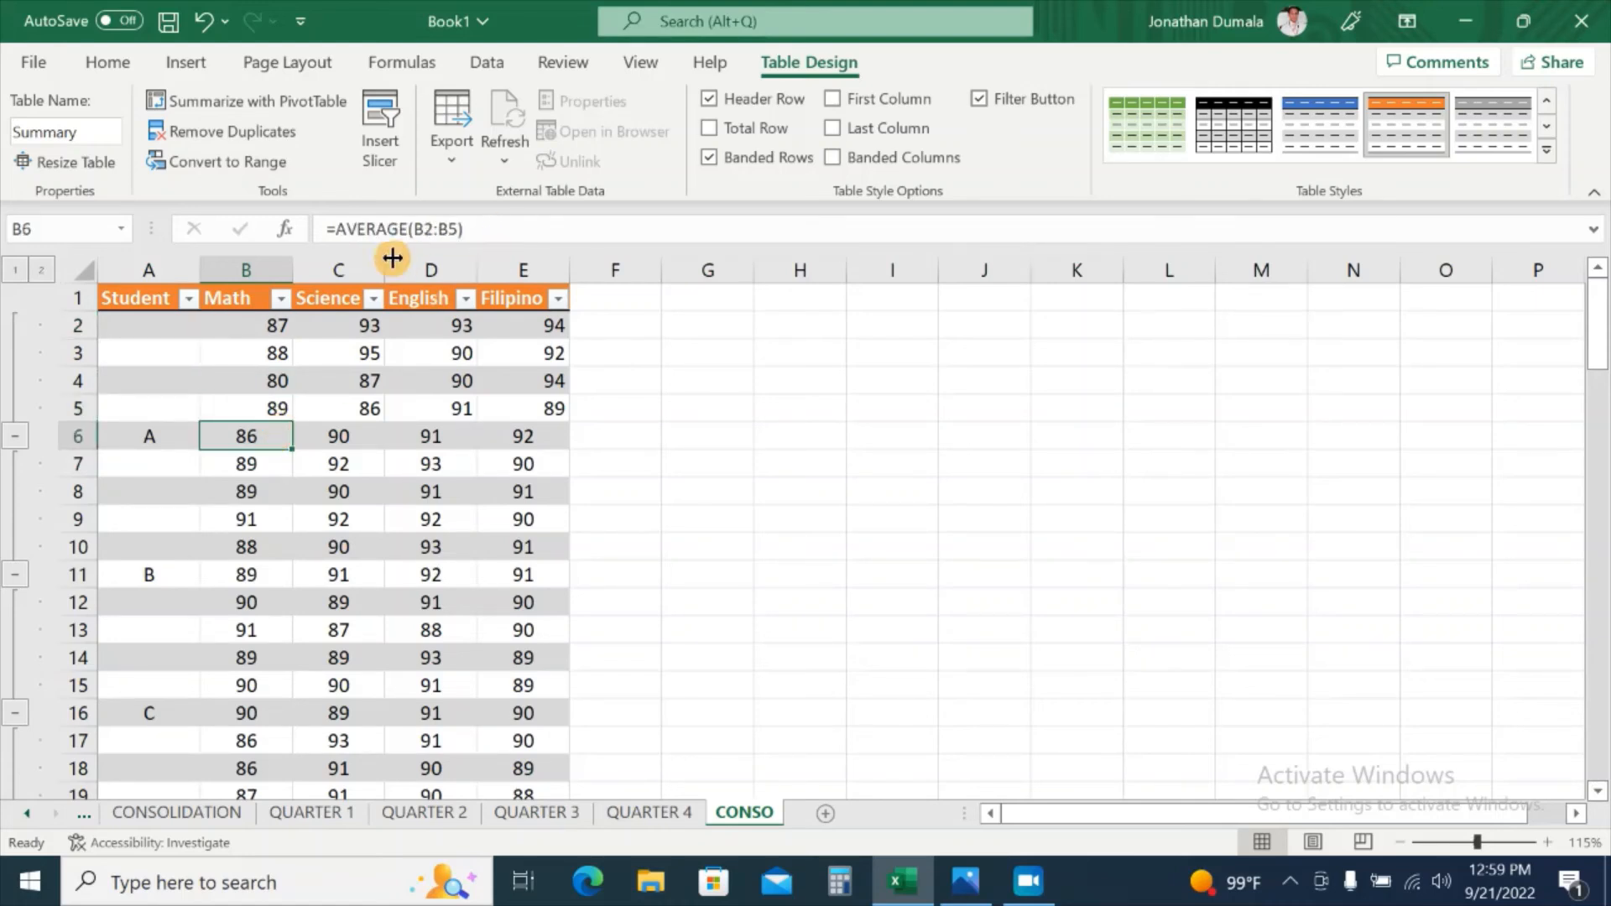
pyautogui.click(363, 435)
pyautogui.click(433, 436)
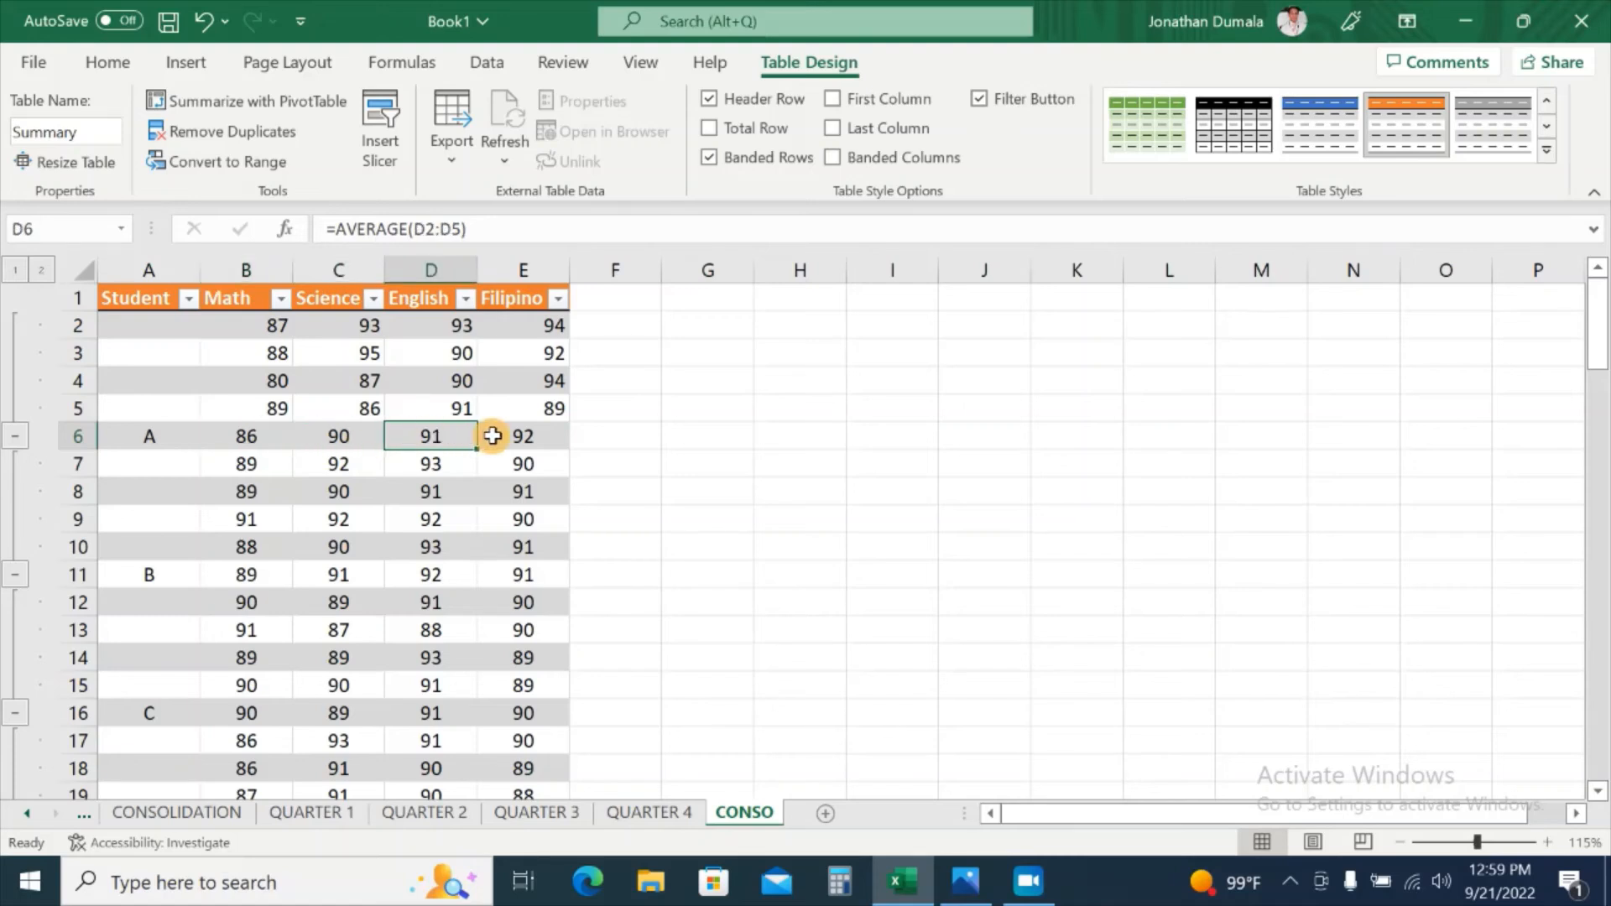
pyautogui.click(506, 432)
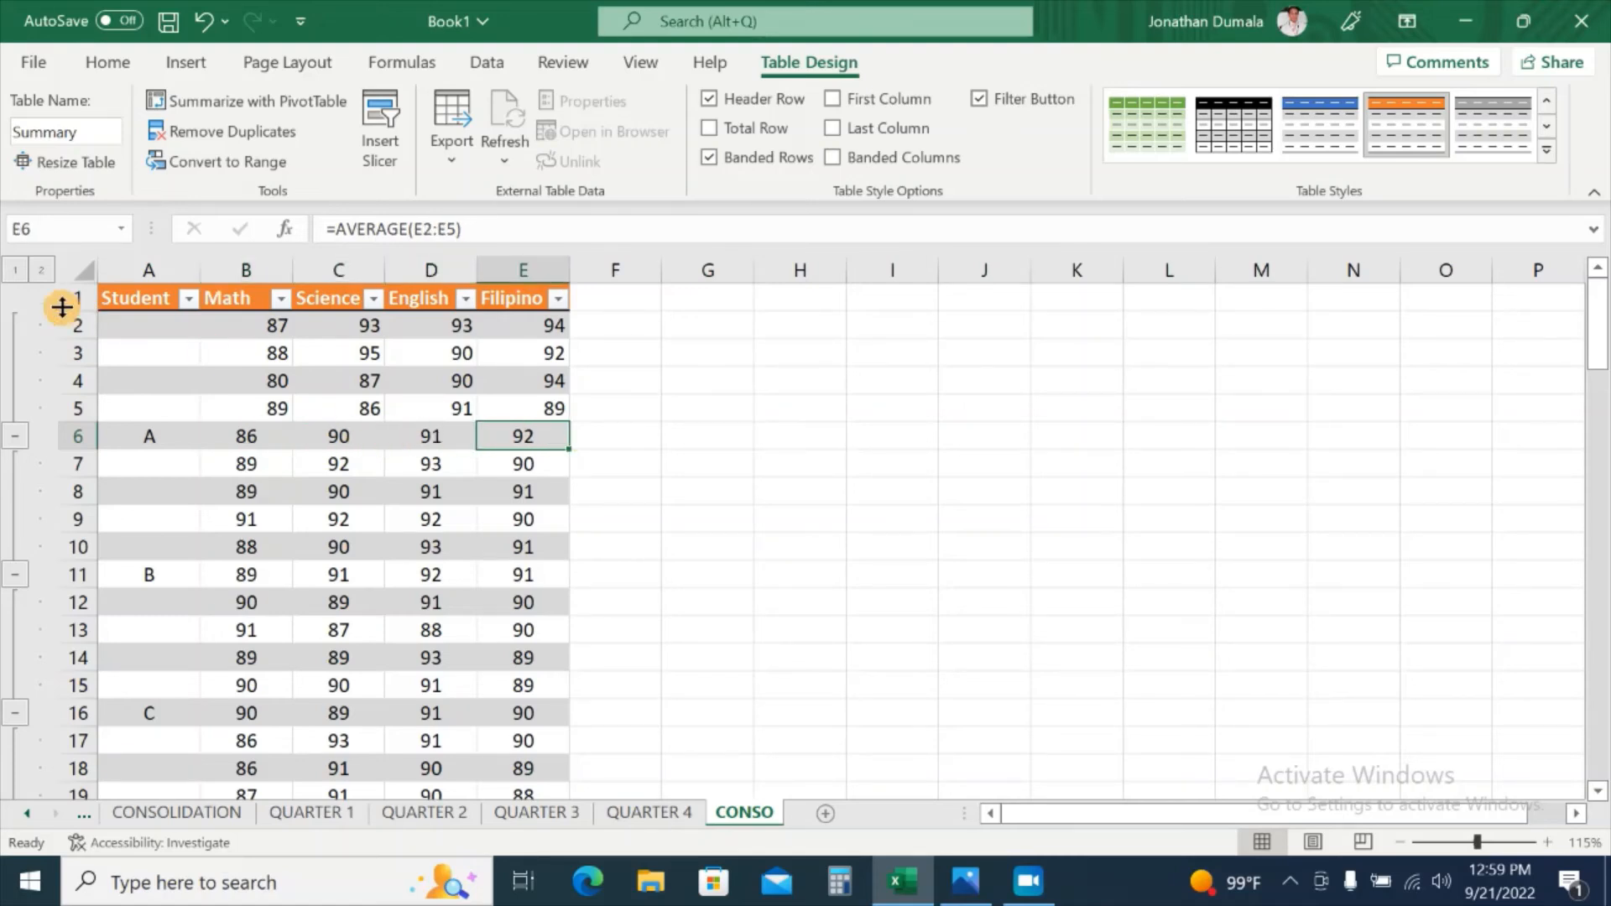
# Collapse the outline to the students' averages, and inspect individual students' quarterly details by expanding their groups separately
pyautogui.click(18, 275)
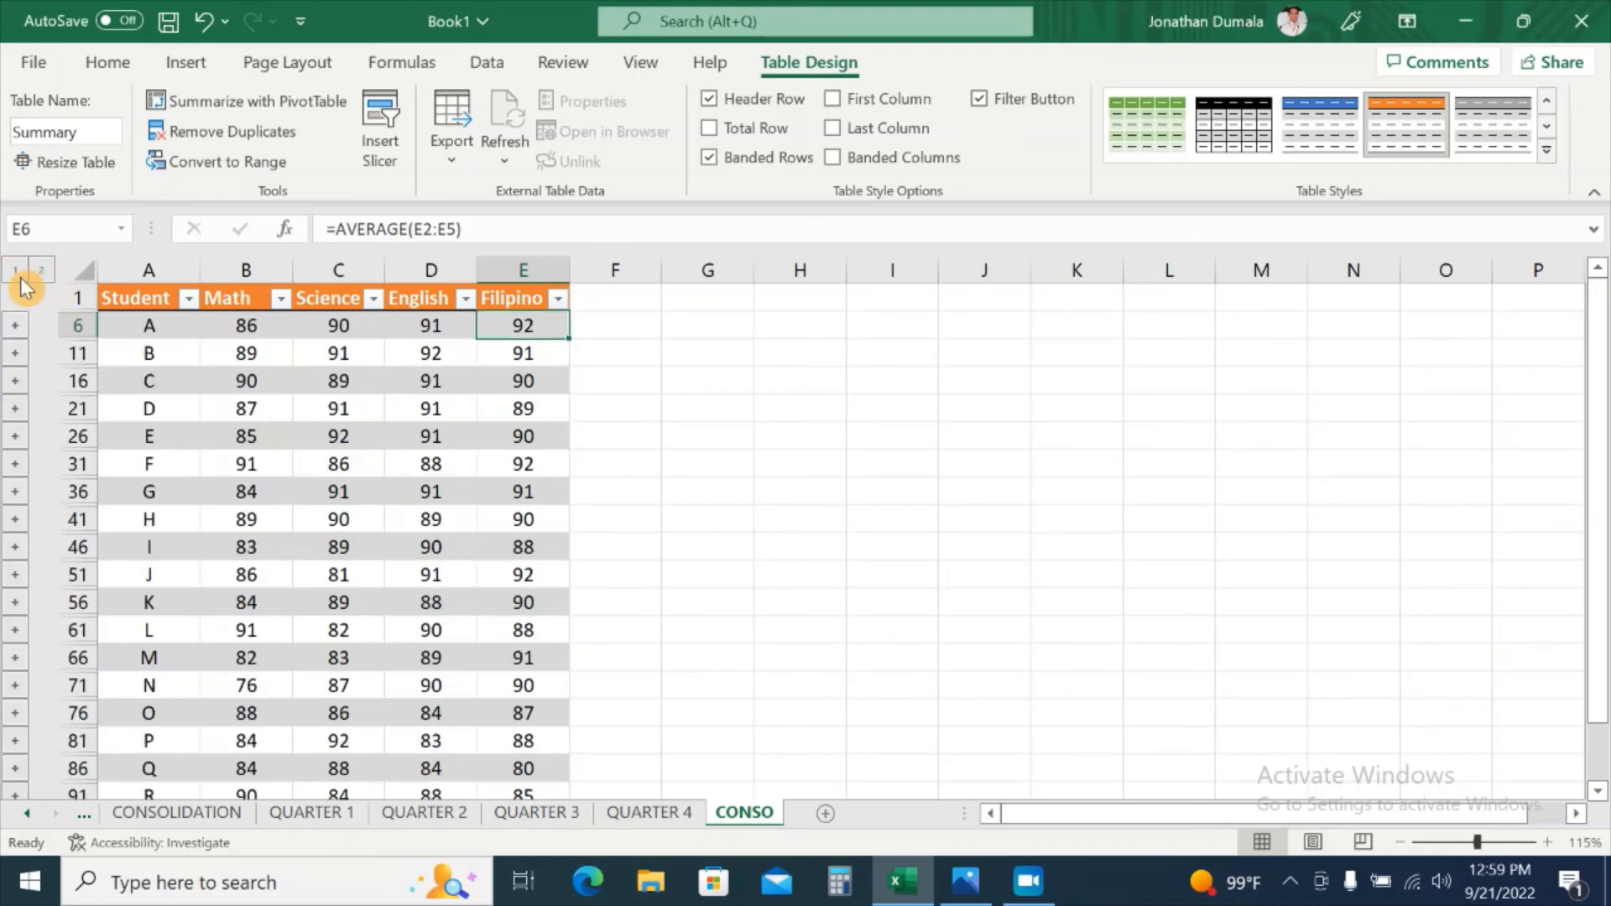
pyautogui.click(15, 355)
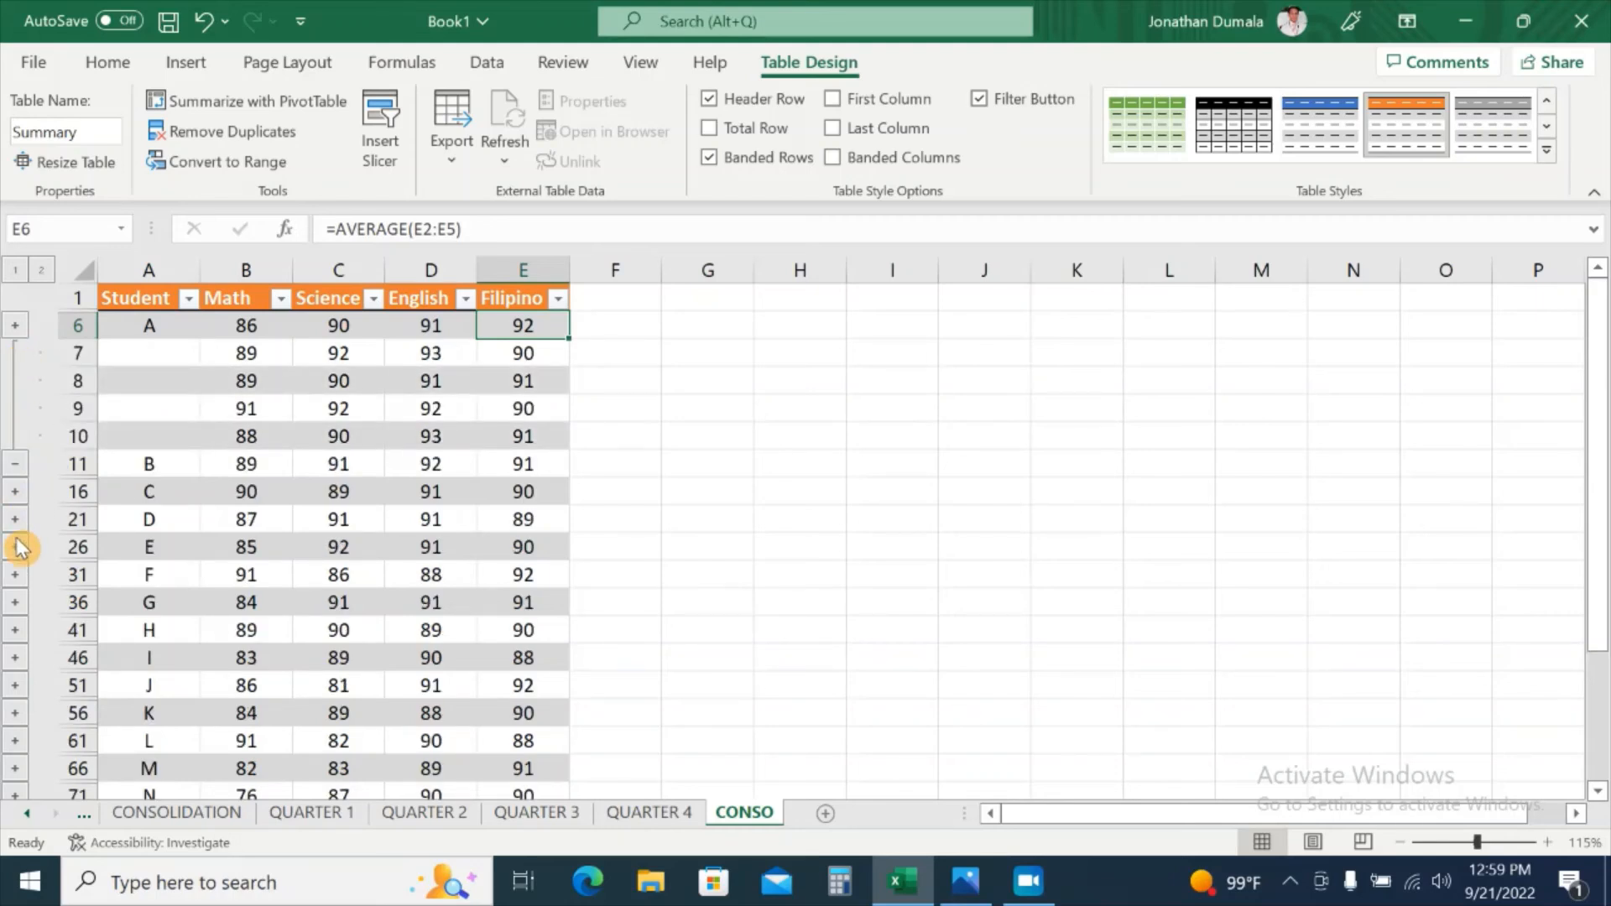
pyautogui.click(15, 326)
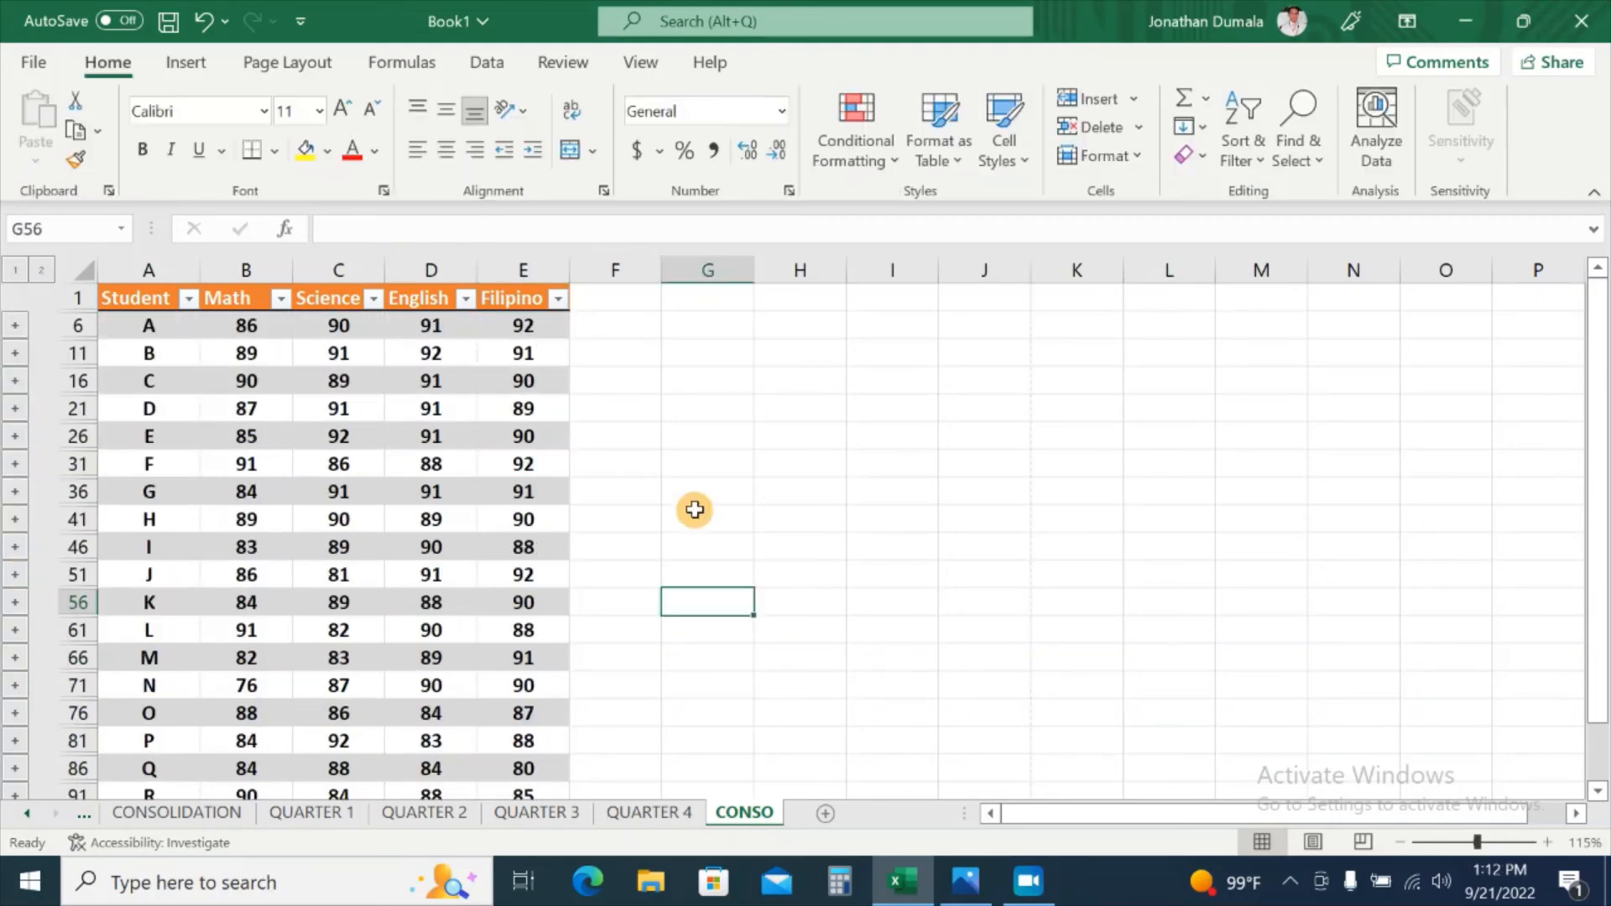
pyautogui.click(695, 520)
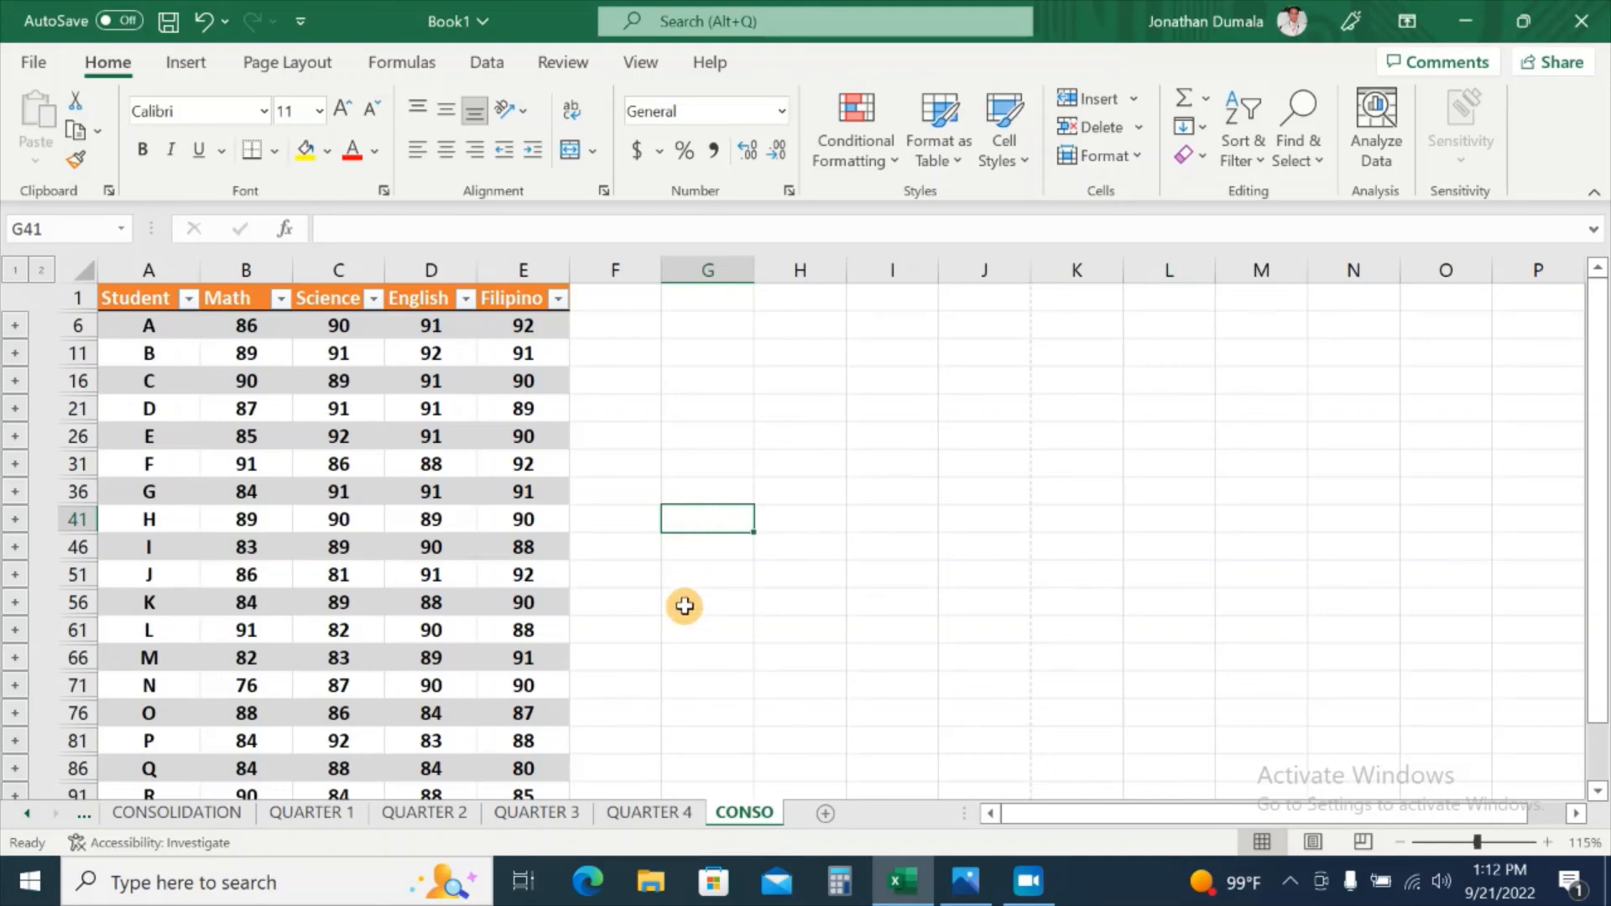
# Expand student T's quarterly details on the CONSO sheet and inspect the link formula of the first-quarter Filipino grade
pyautogui.scroll(-3, 685, 606)
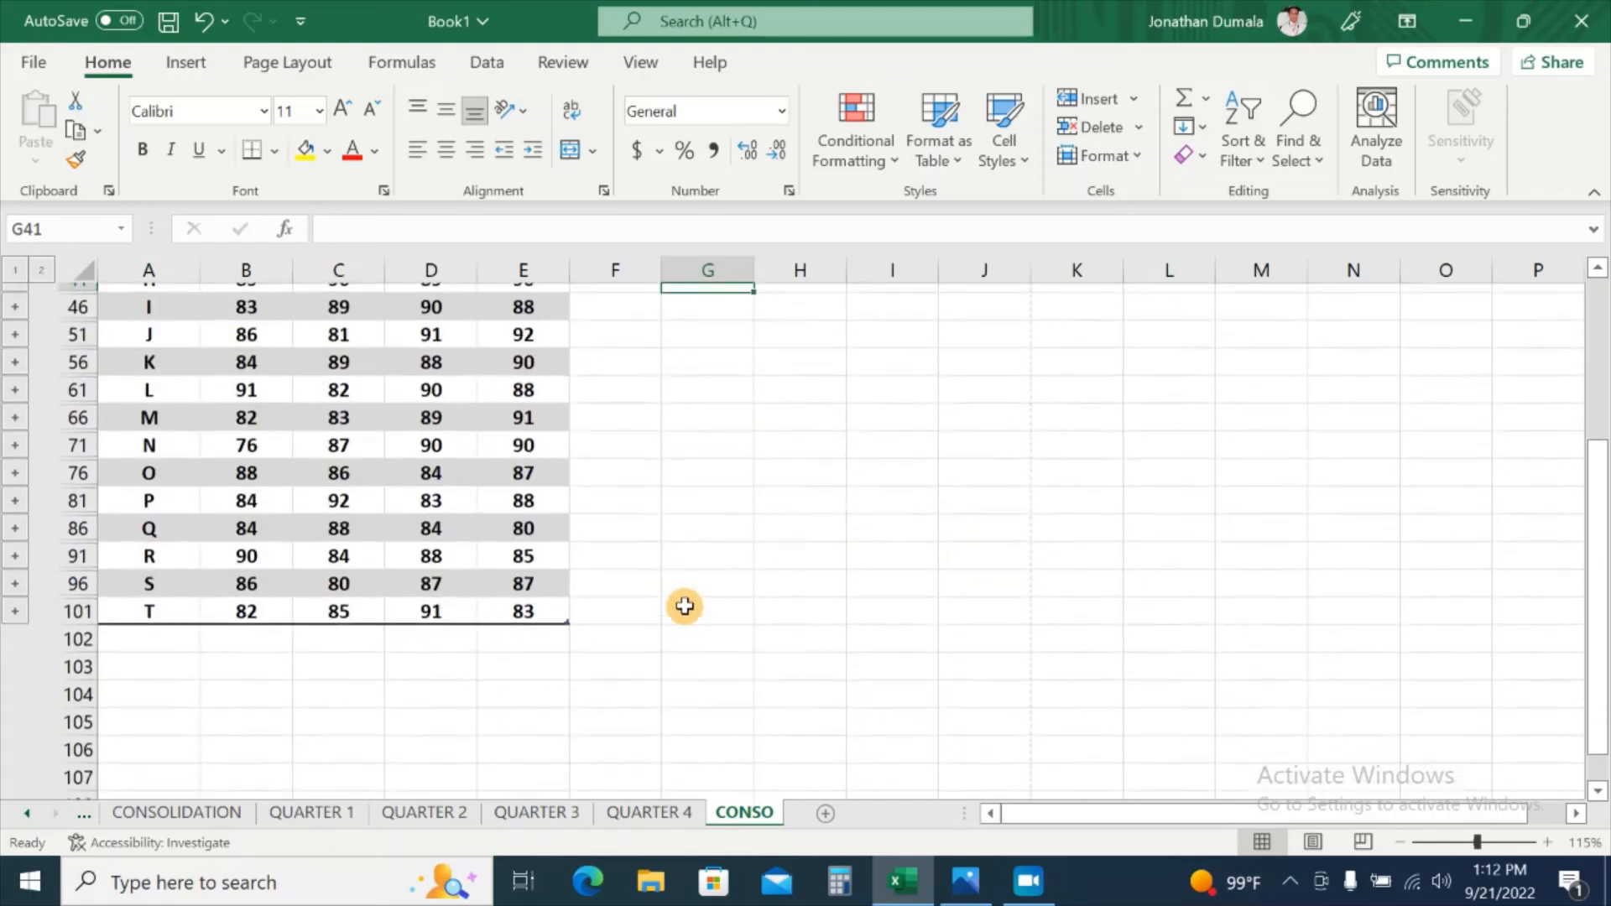
pyautogui.click(16, 603)
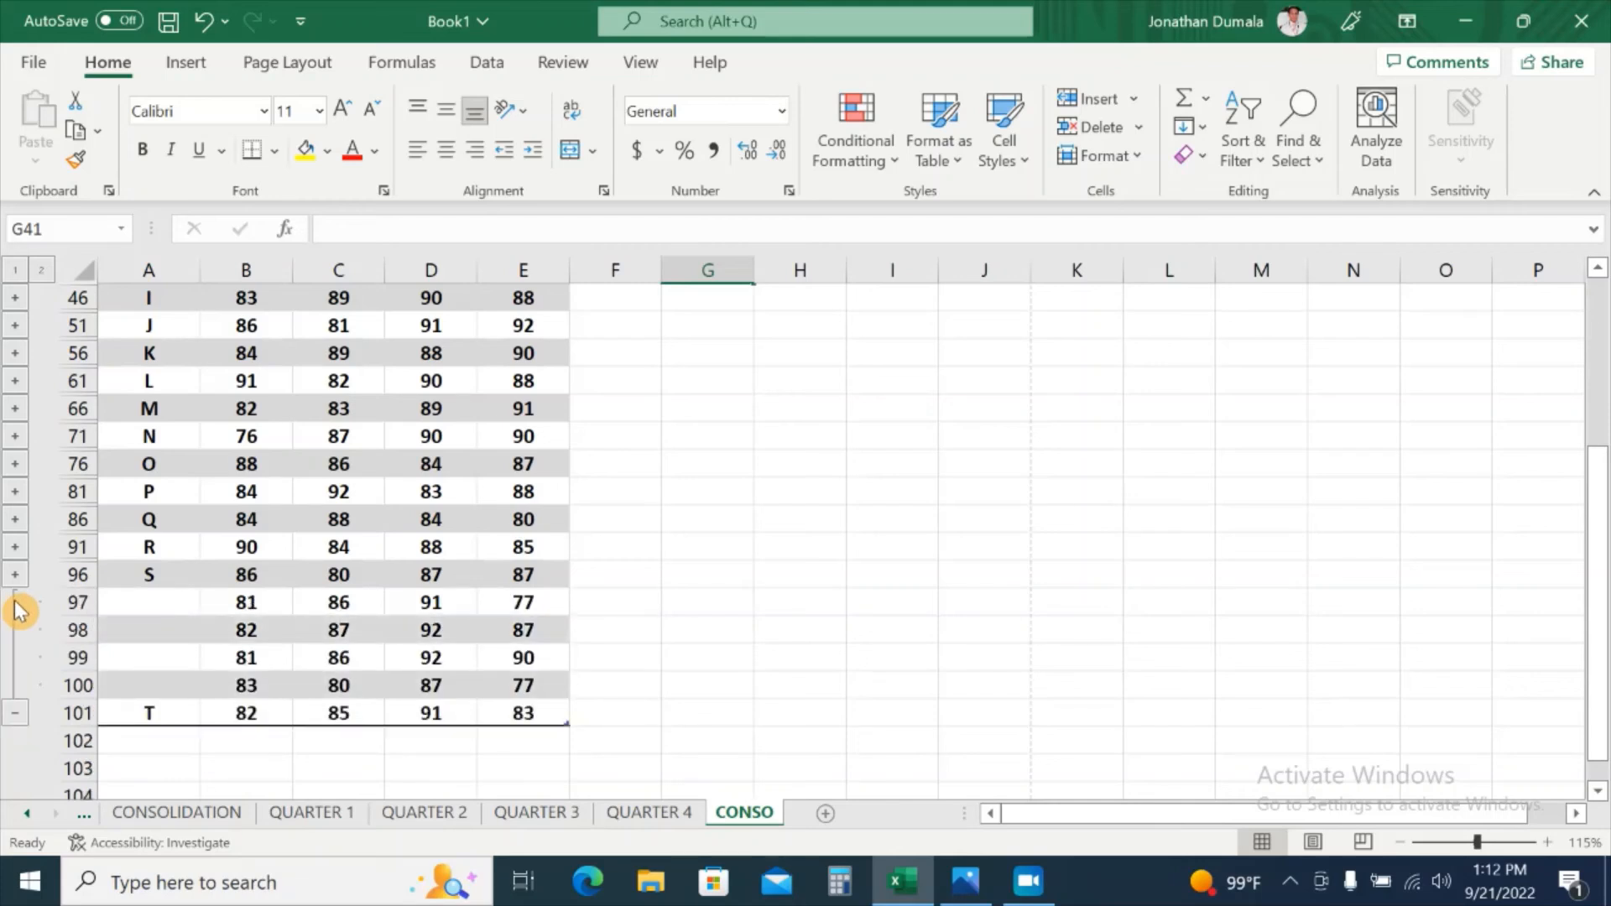
pyautogui.click(546, 604)
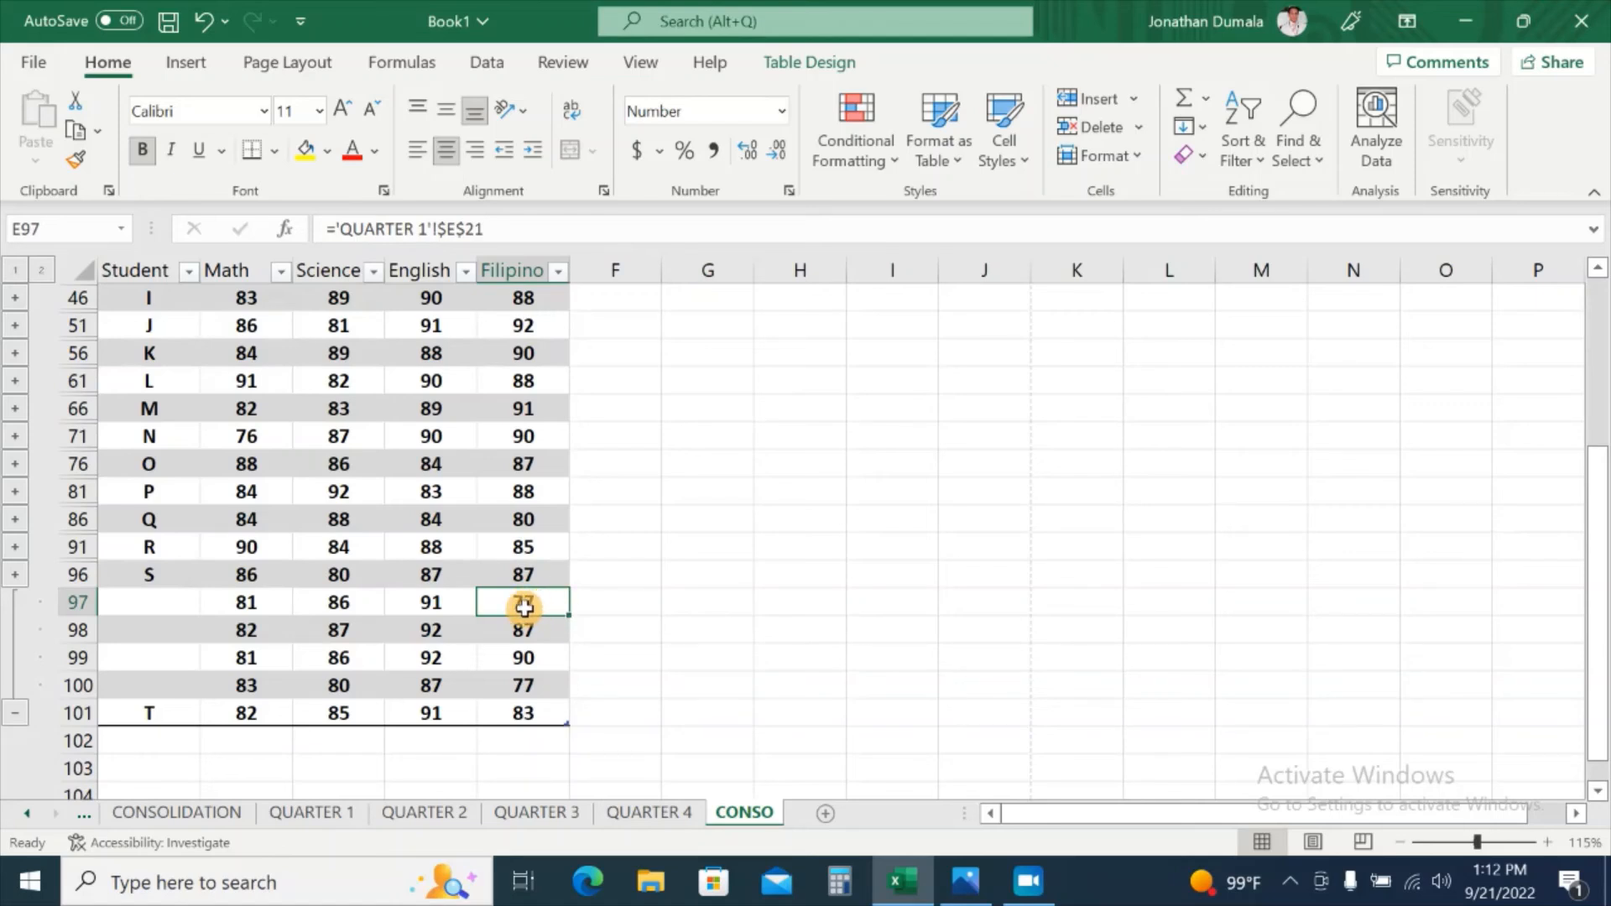
# Change student T's Filipino grade in cell E21 of the QUARTER 1 sheet to 80
pyautogui.click(307, 813)
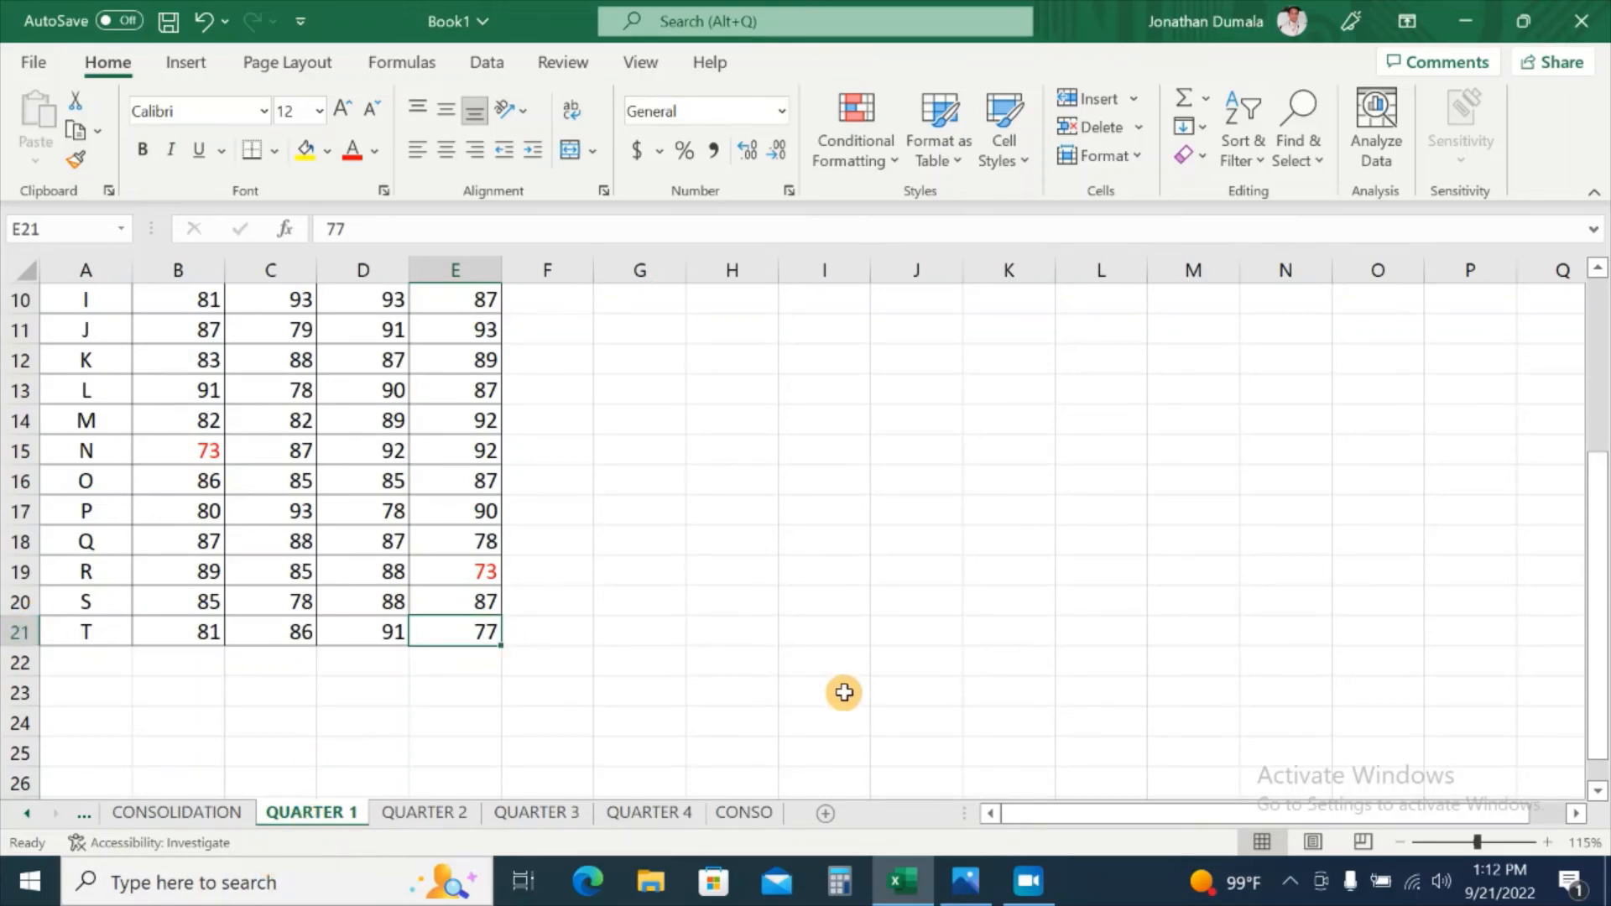
pyautogui.write('80')
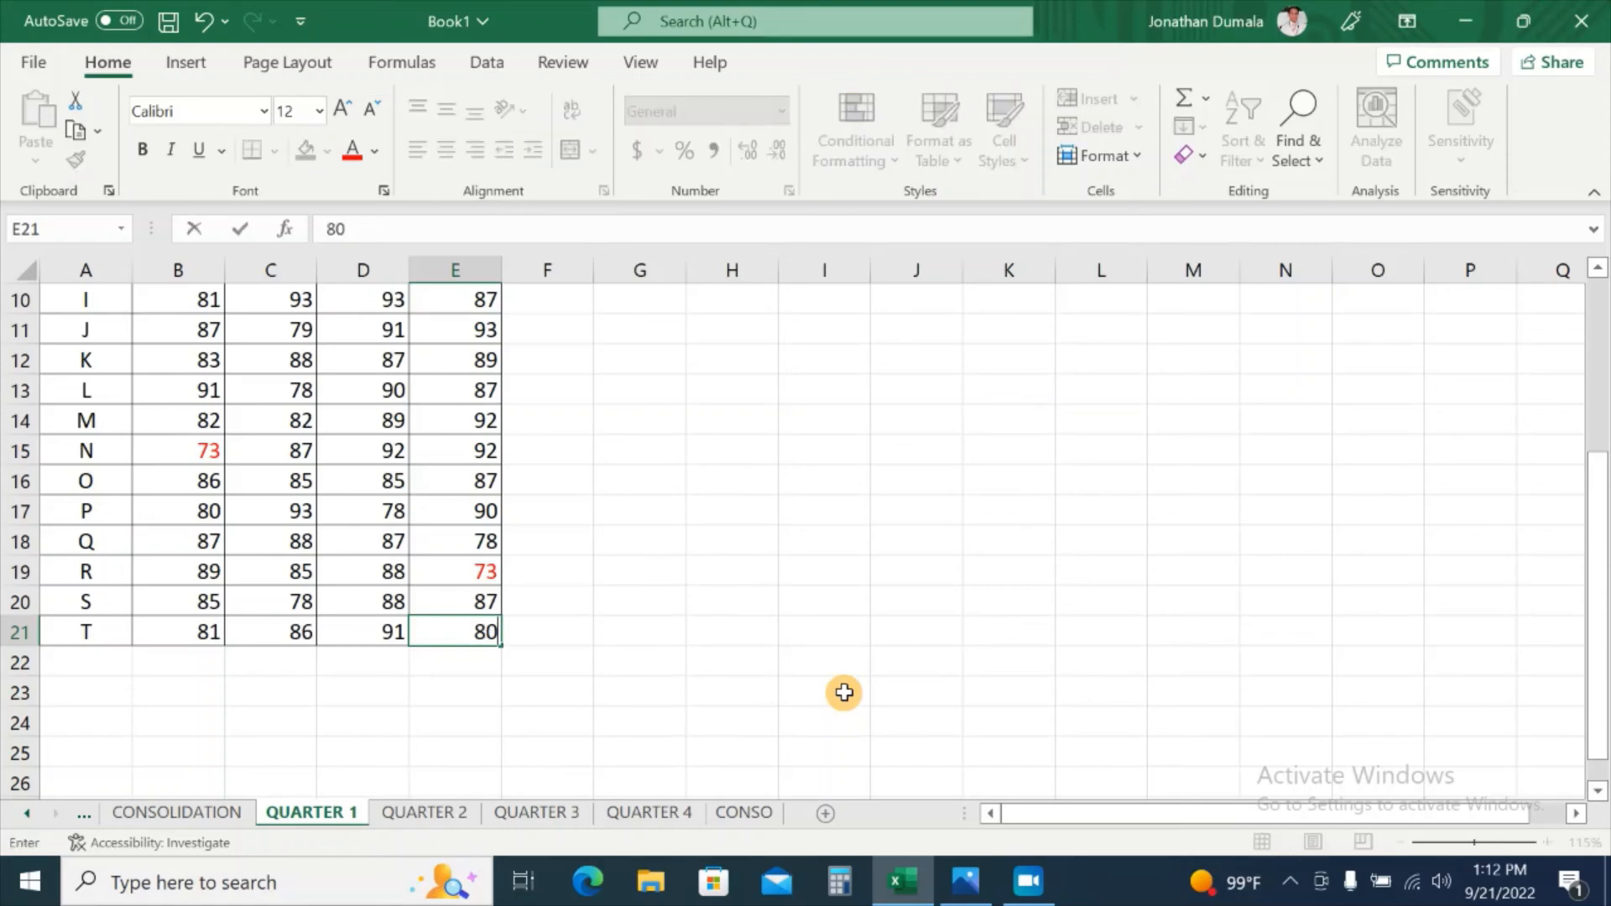
pyautogui.click(797, 693)
# Check student T's linked first-quarter Filipino grade and average on the CONSO sheet, and collapse the student's details
pyautogui.click(749, 814)
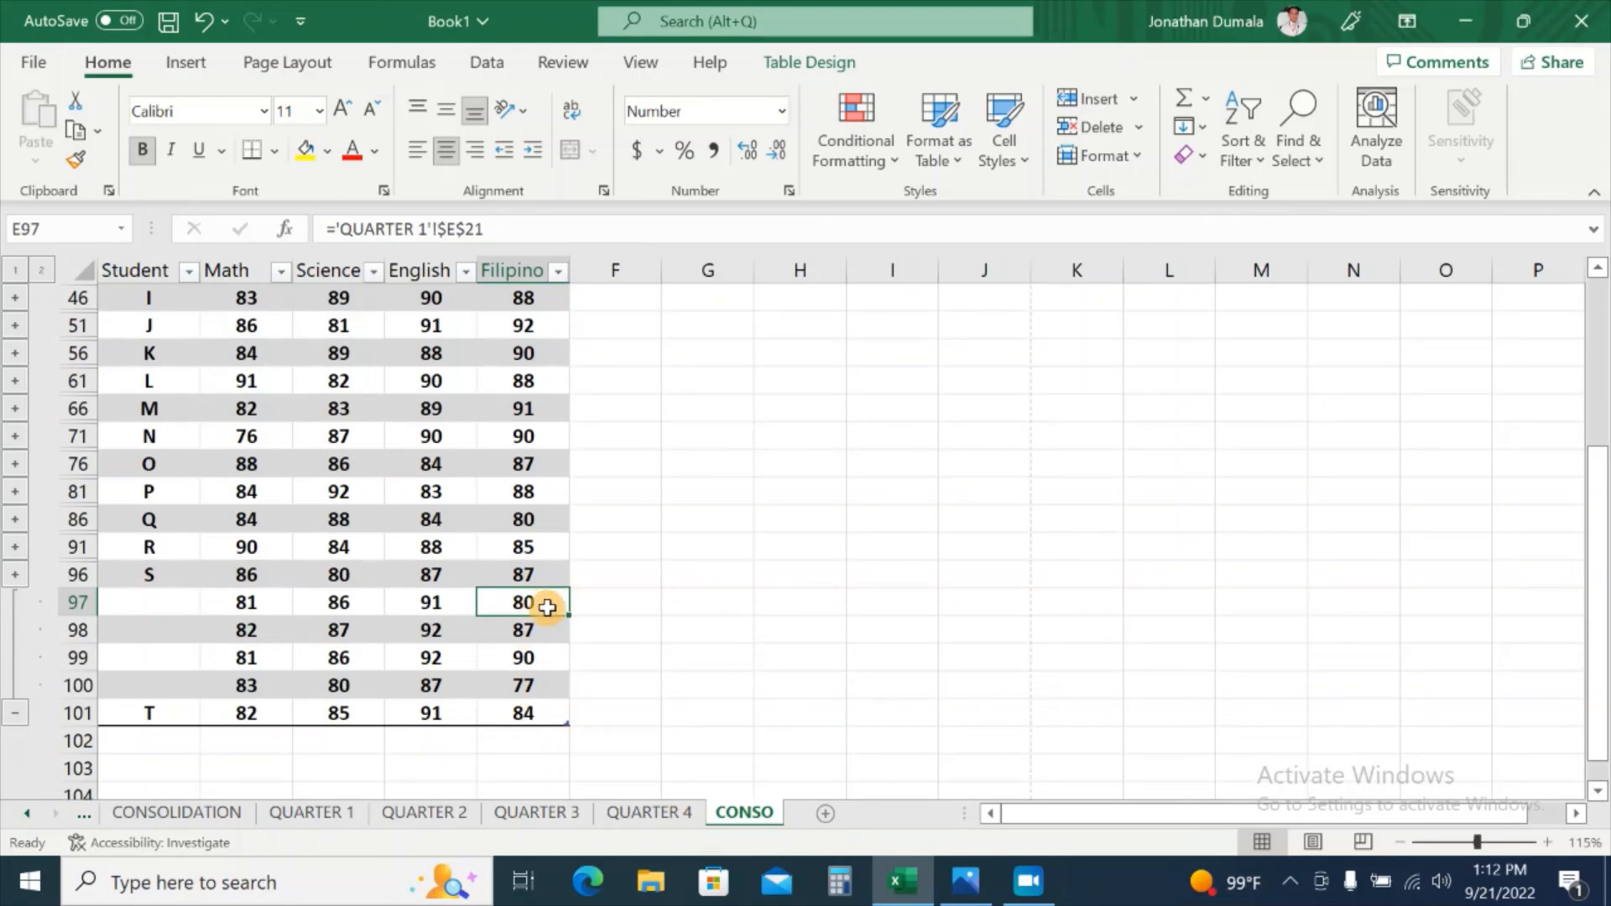
pyautogui.click(538, 714)
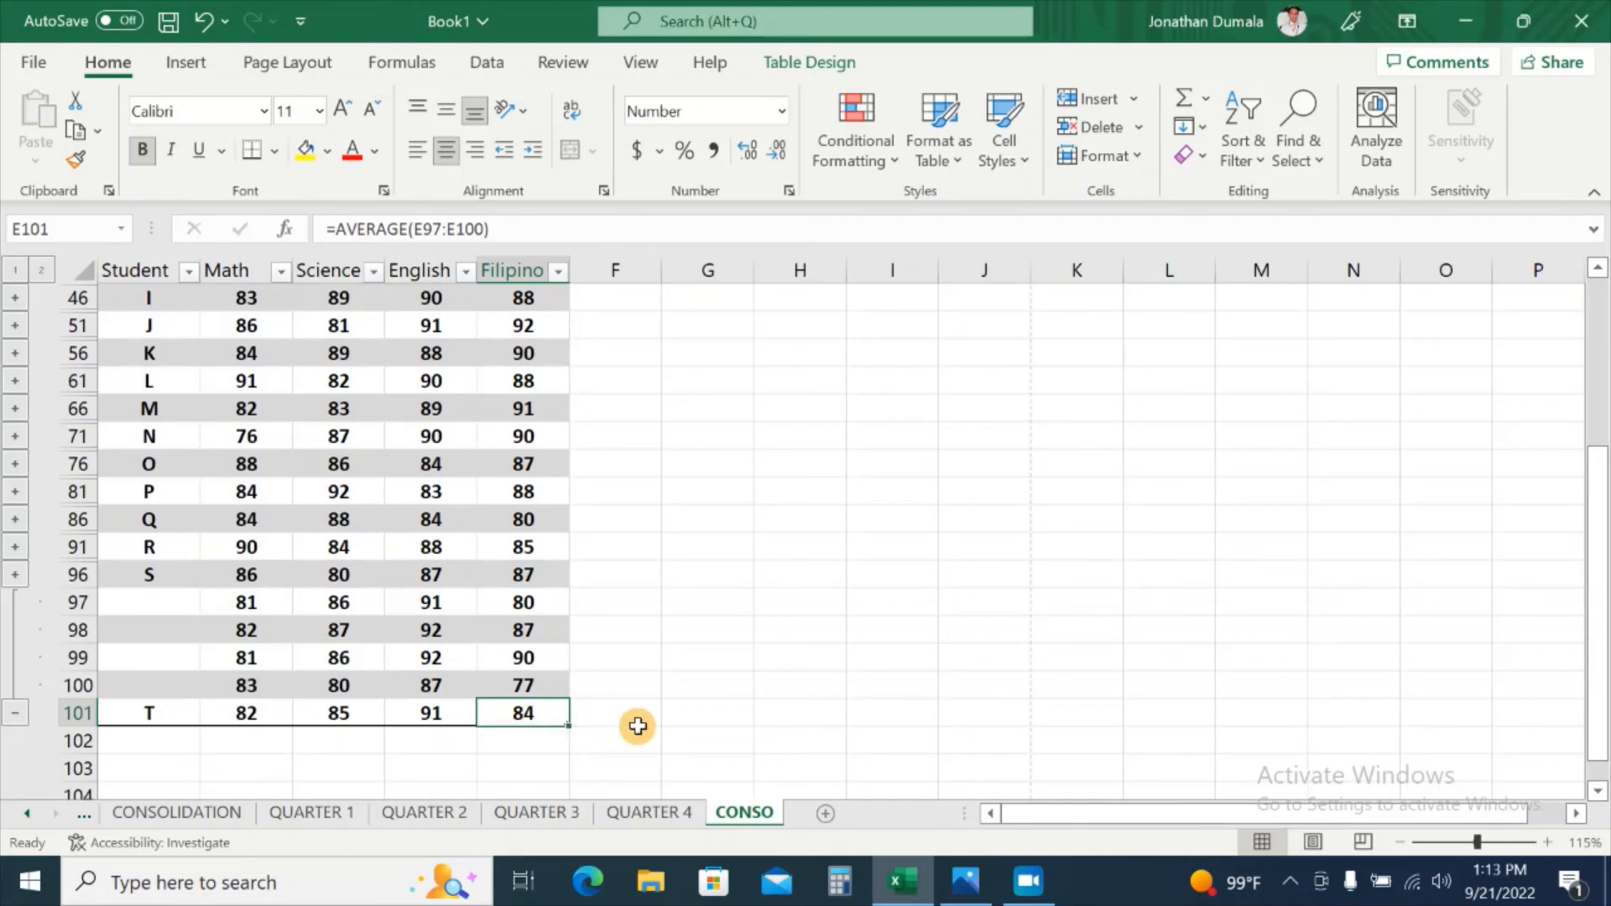
pyautogui.click(14, 712)
# Expand student N's quarterly details and inspect the second-quarter Math link and the Math average formula
pyautogui.click(155, 603)
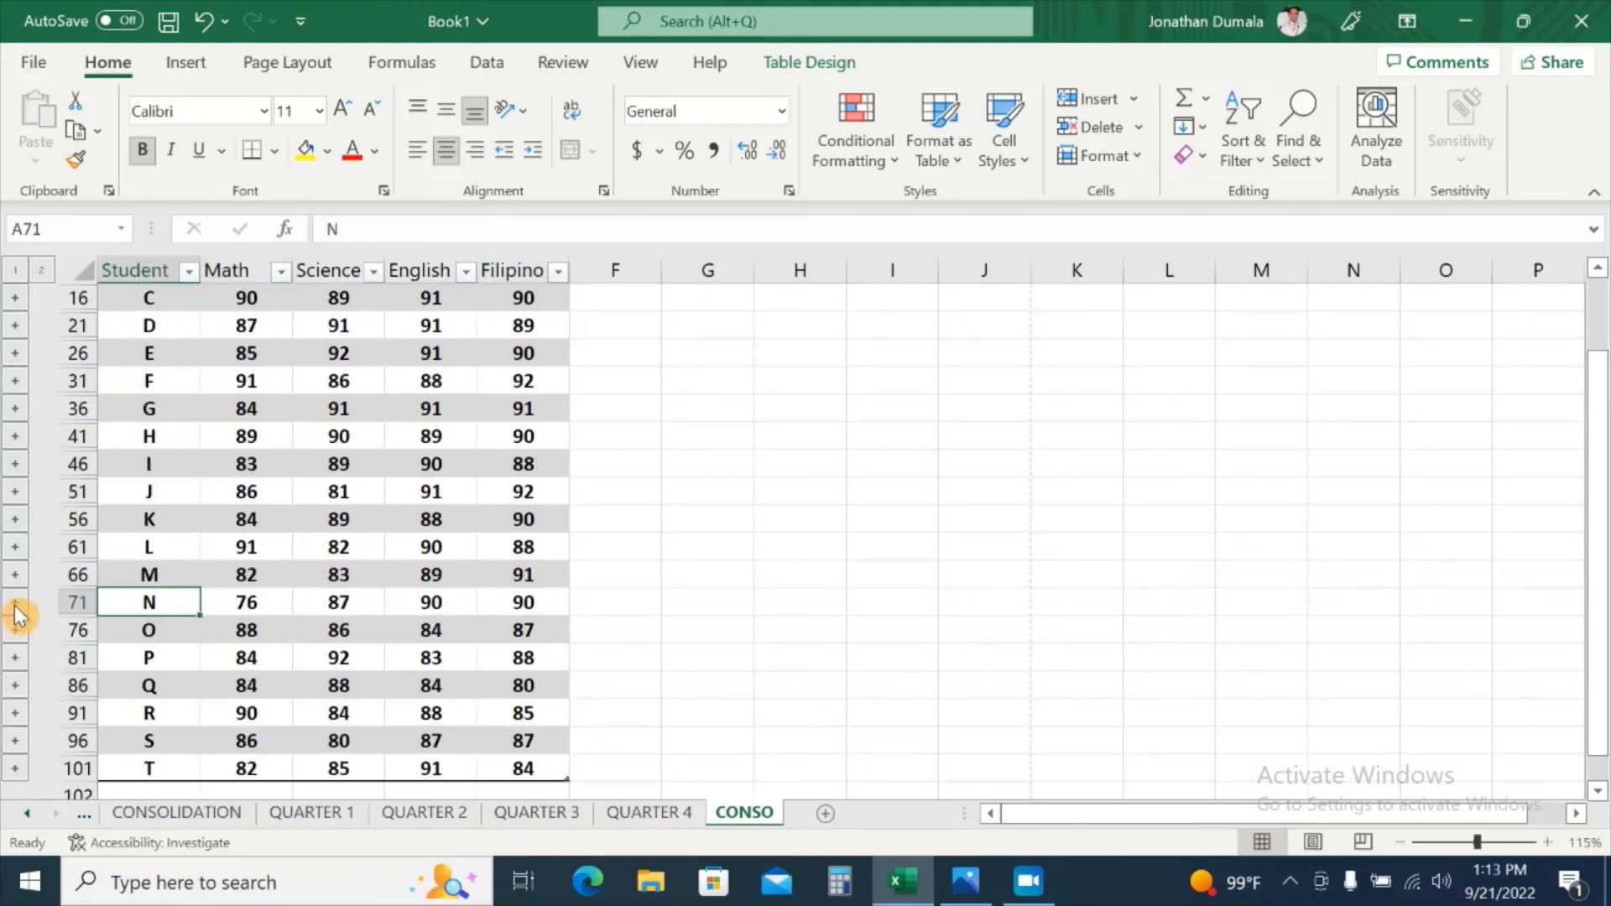
pyautogui.click(15, 604)
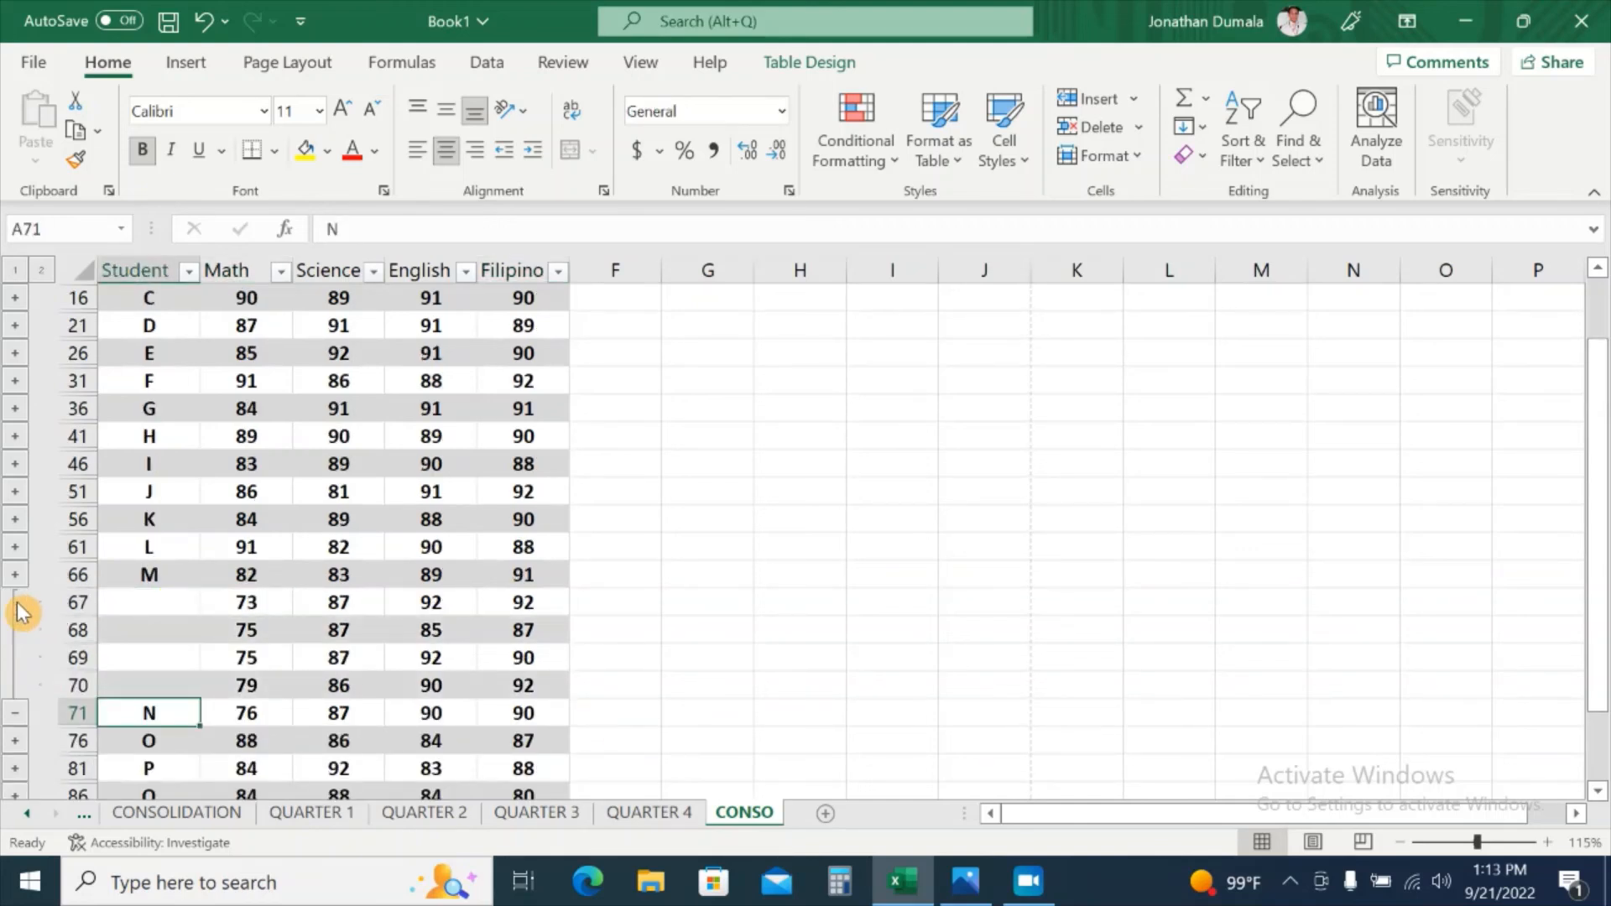
pyautogui.click(254, 636)
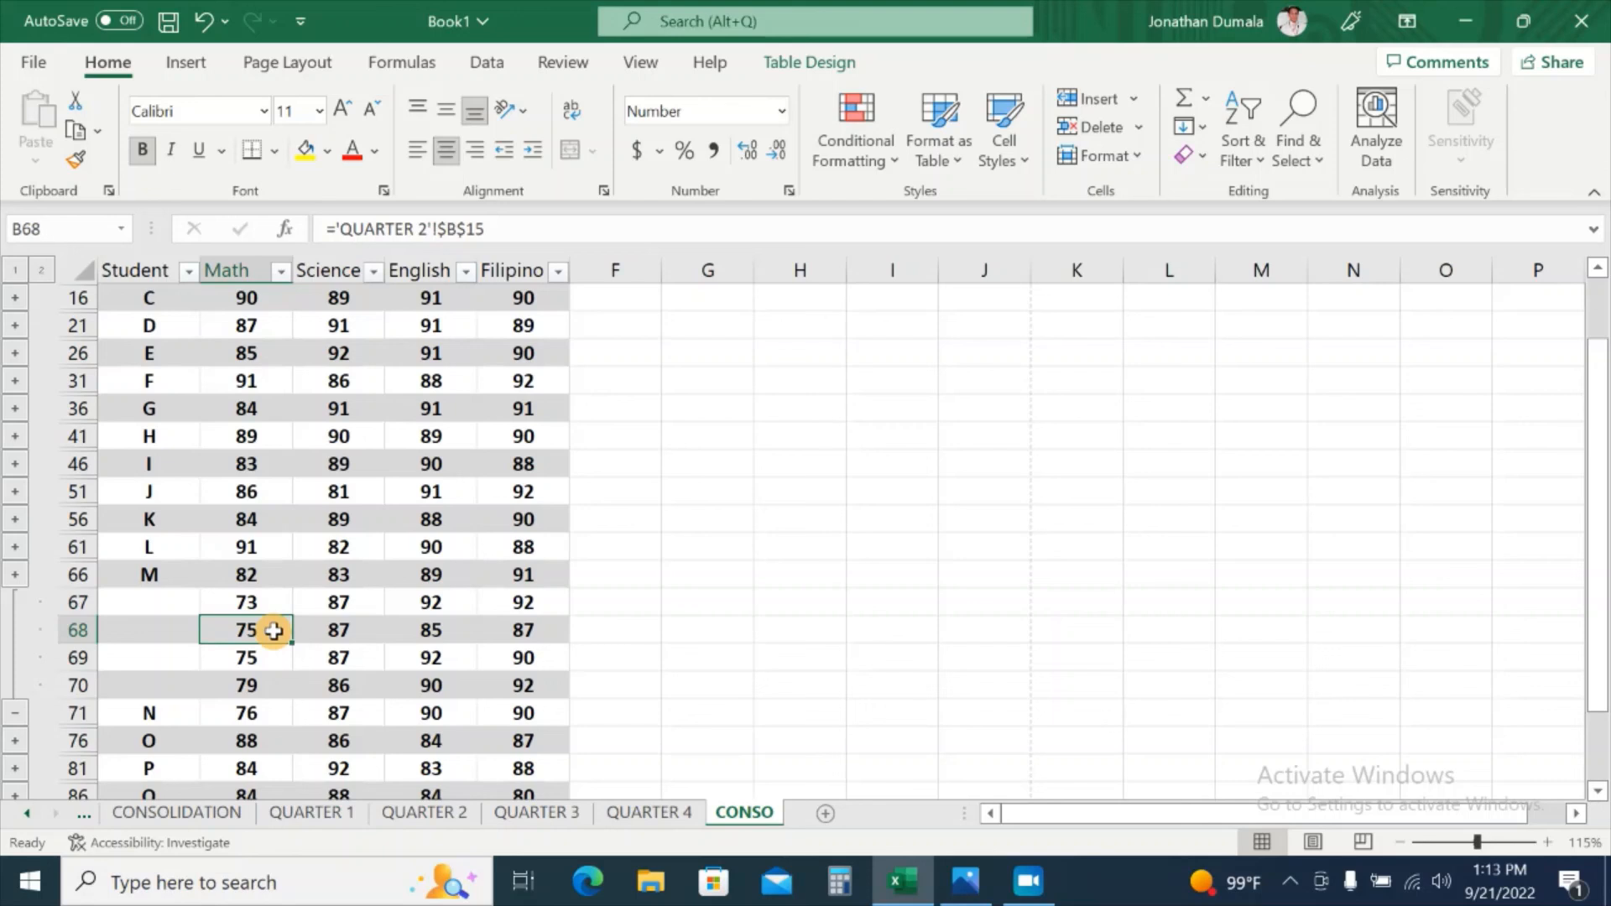
pyautogui.click(260, 718)
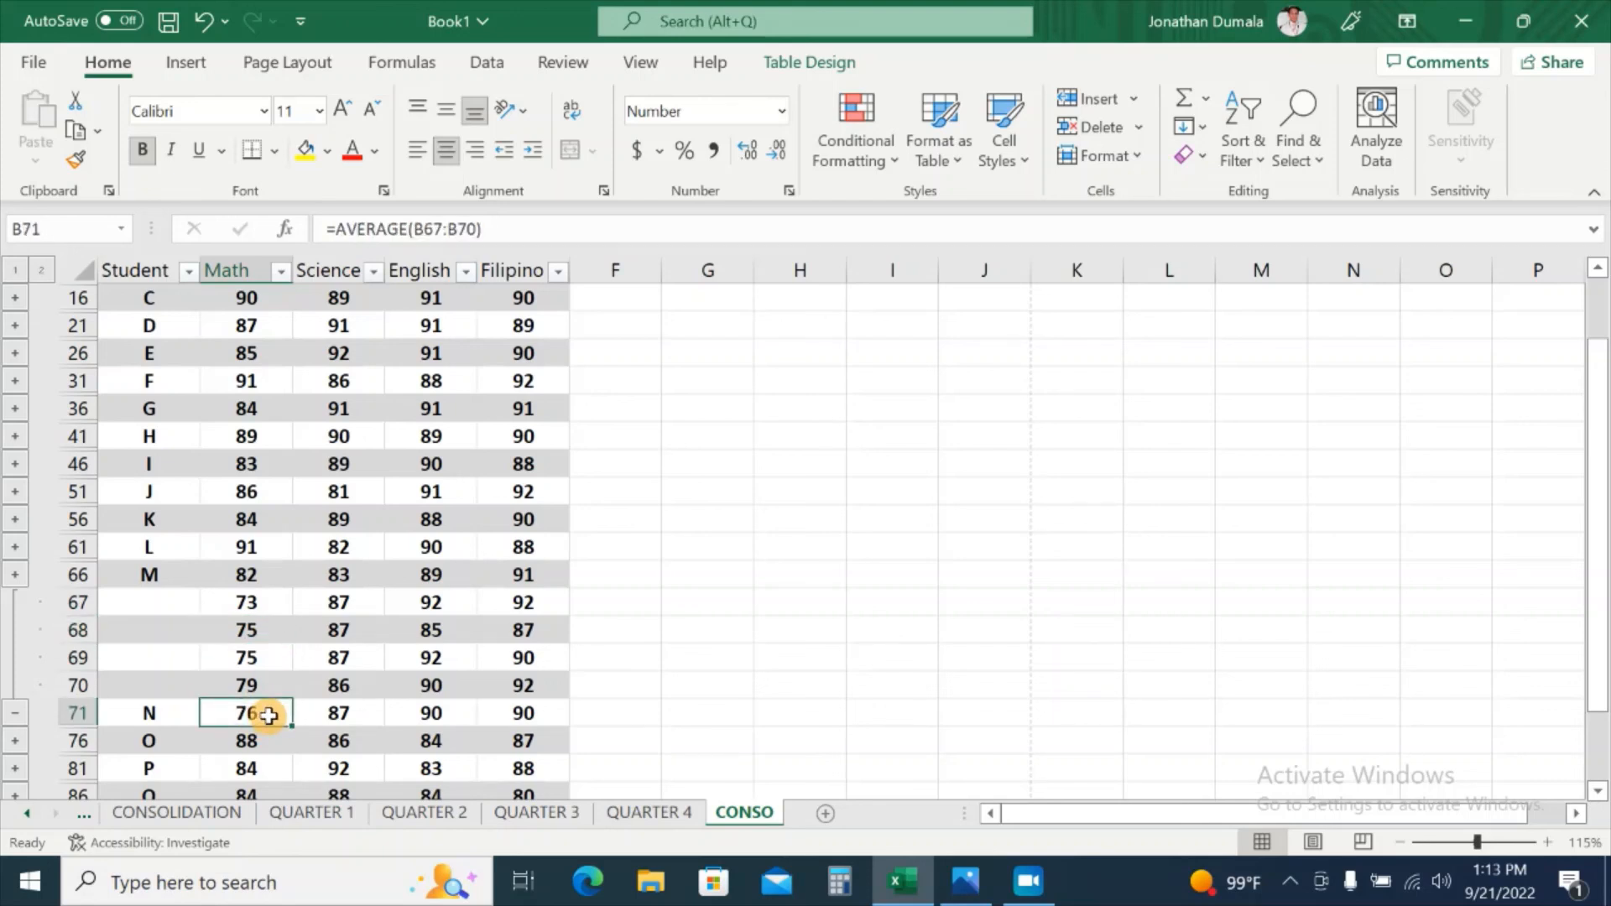
# Change student N's Math grade in cell B15 of the QUARTER 2 sheet to 81
pyautogui.click(416, 818)
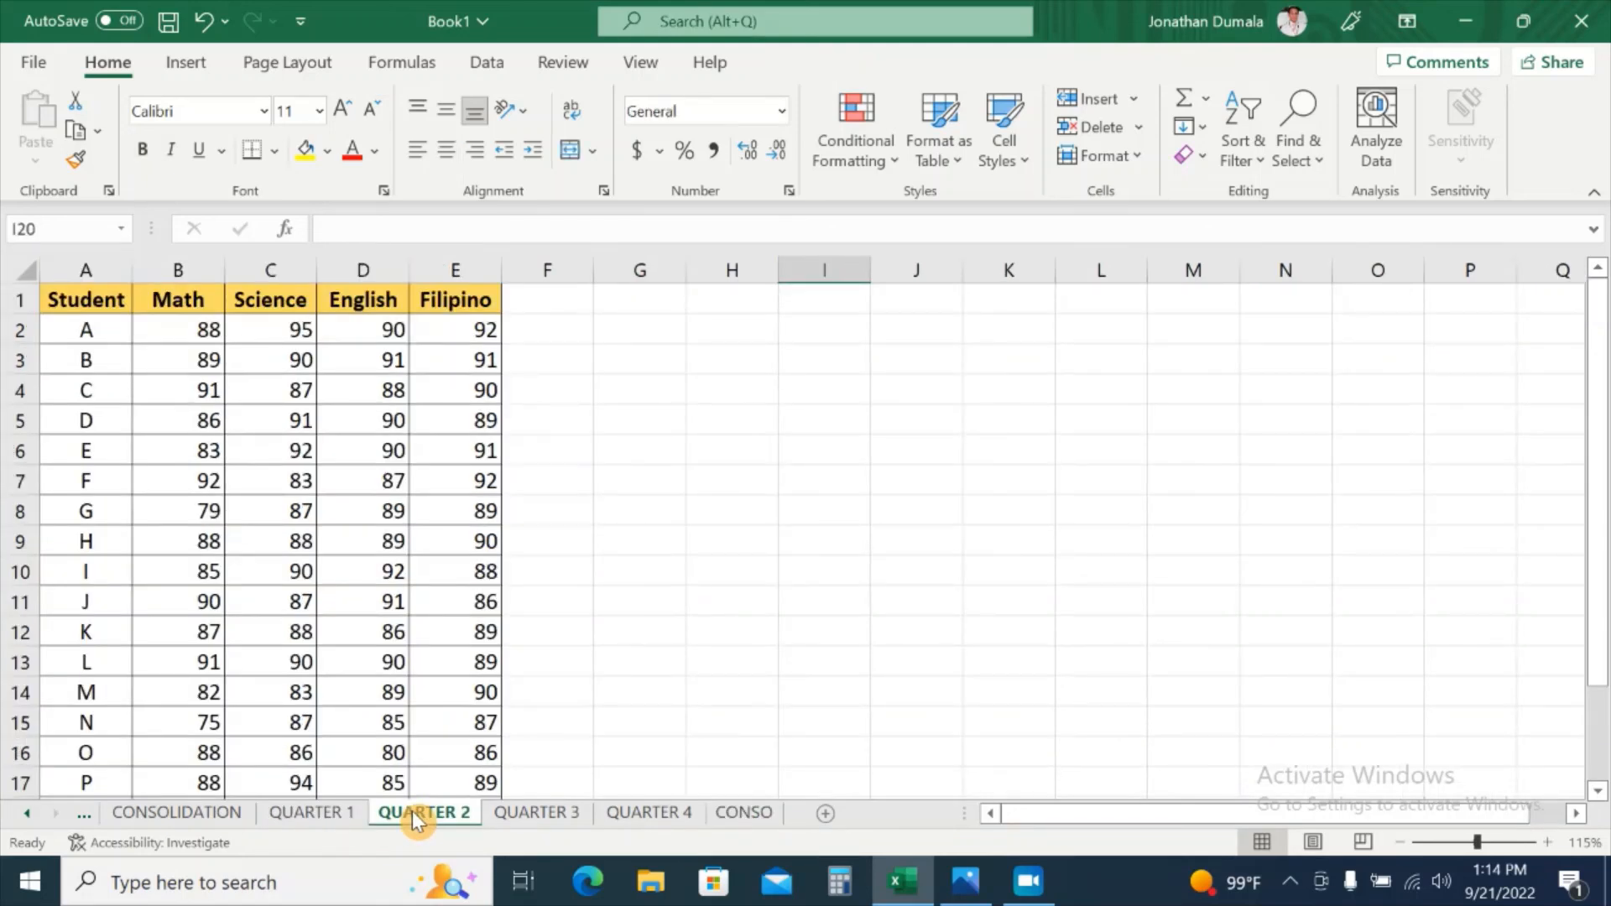
pyautogui.click(217, 723)
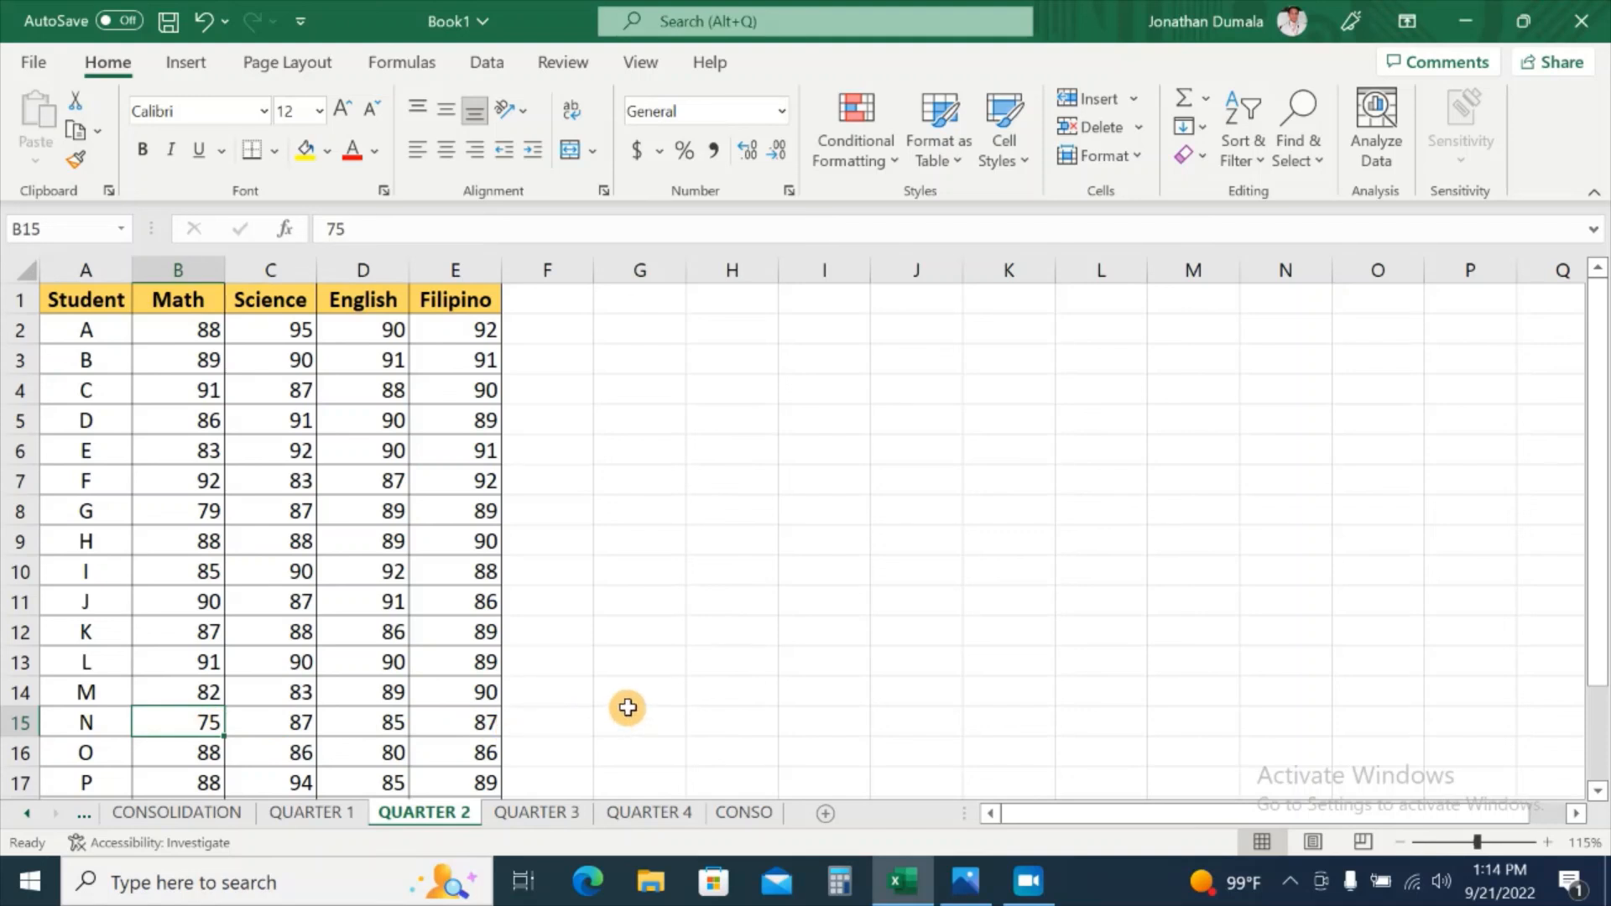
pyautogui.write('81')
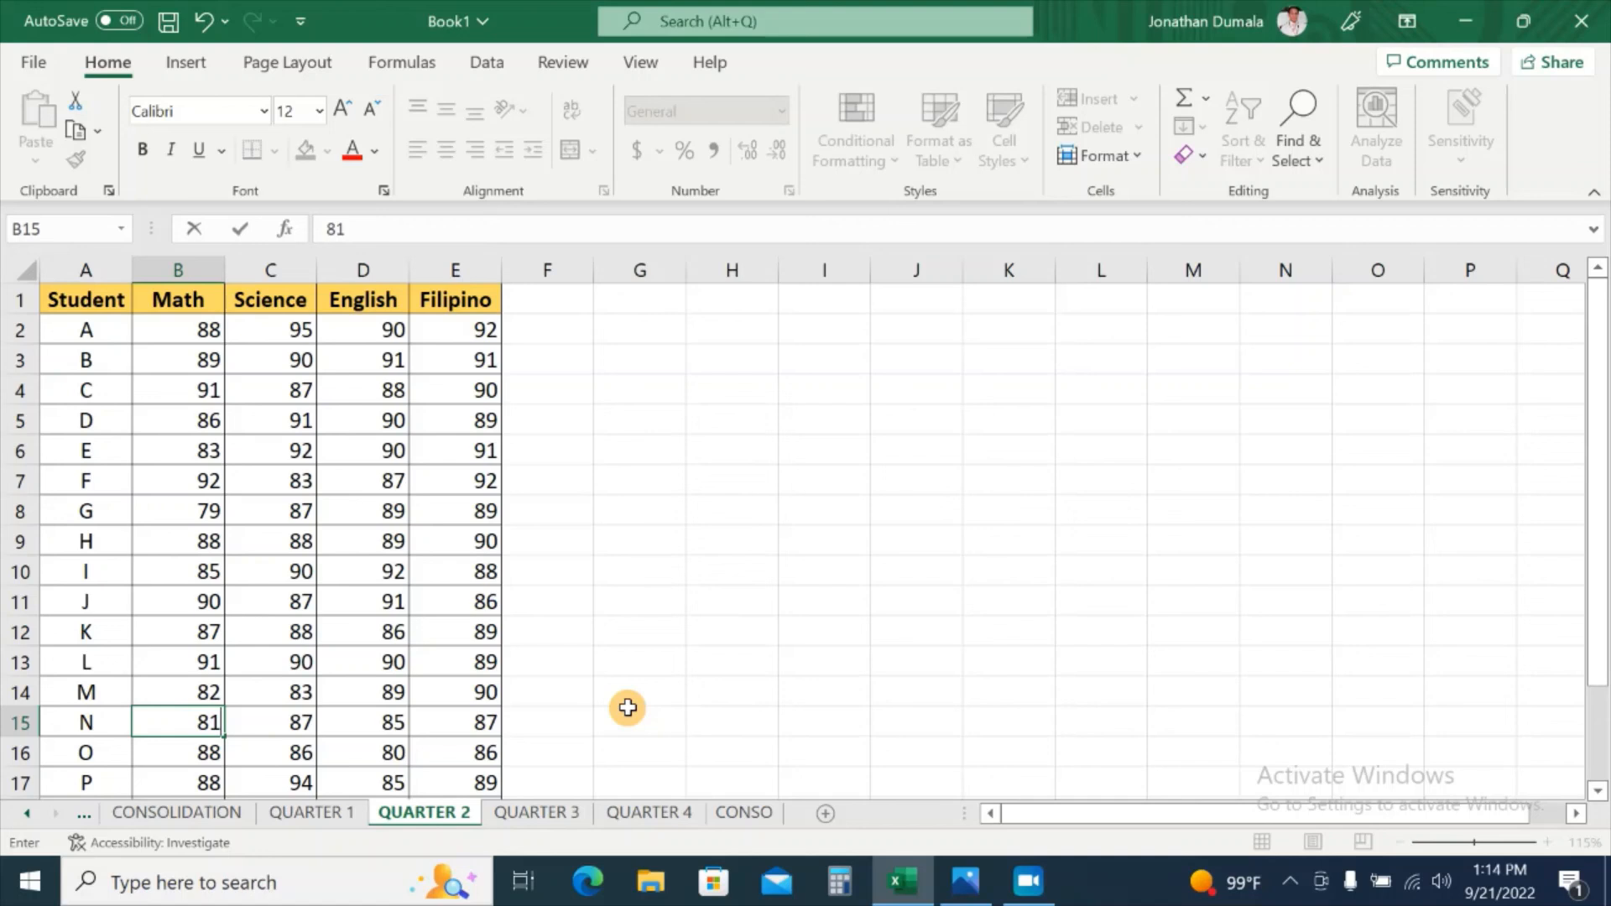
pyautogui.press('Return')
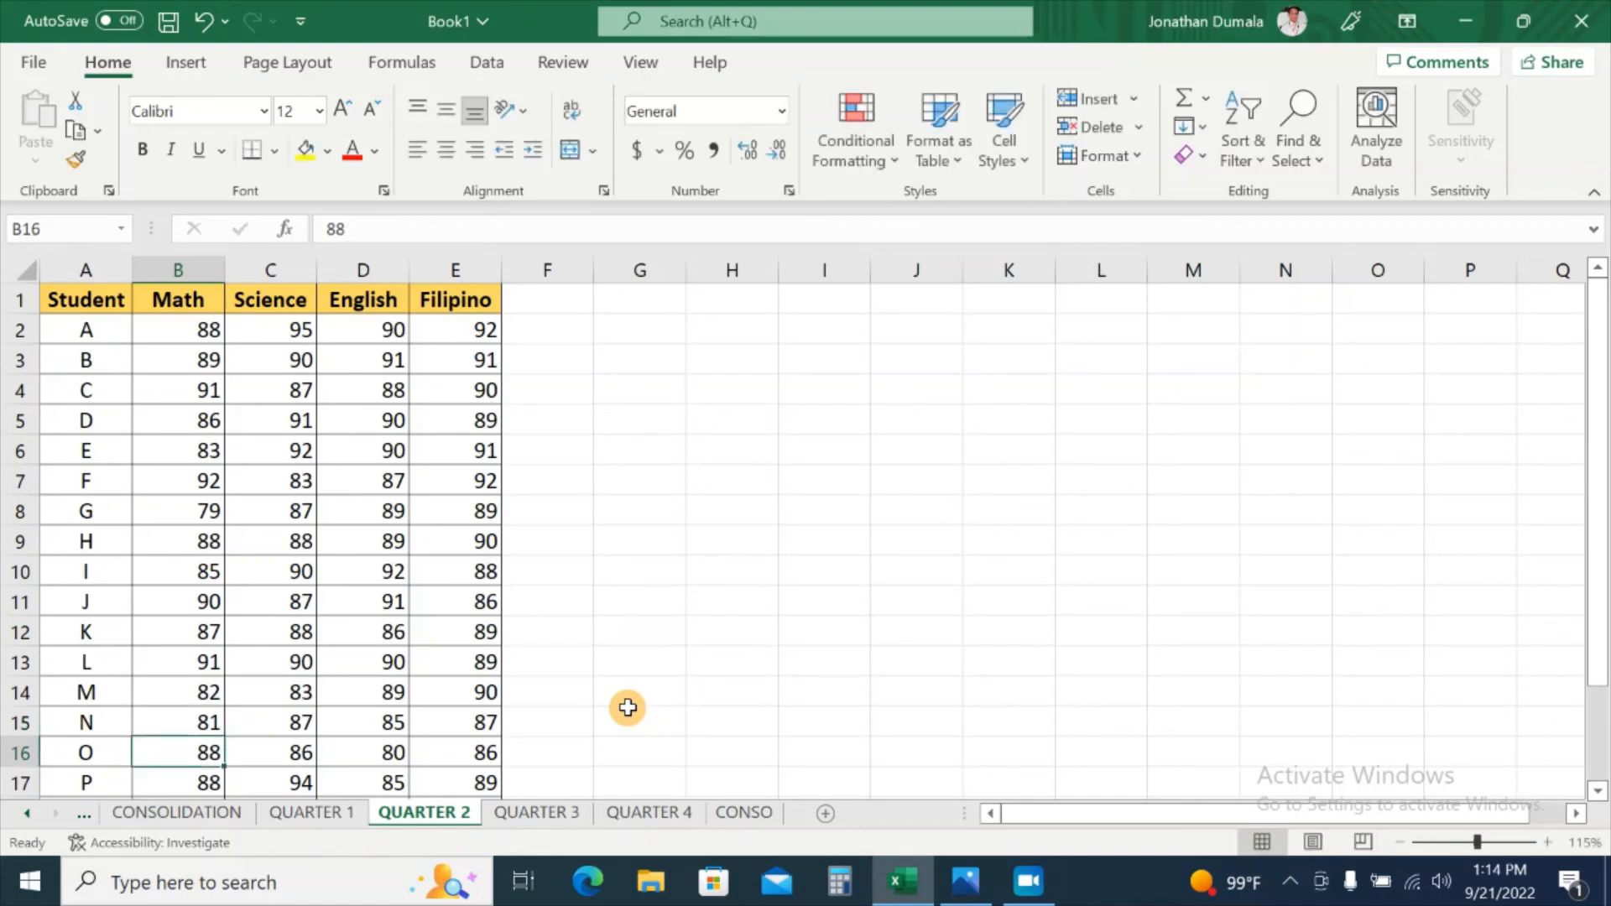
pyautogui.press('Up')
# Check student N's linked second-quarter Math grade and Math average on the CONSO sheet
pyautogui.click(726, 817)
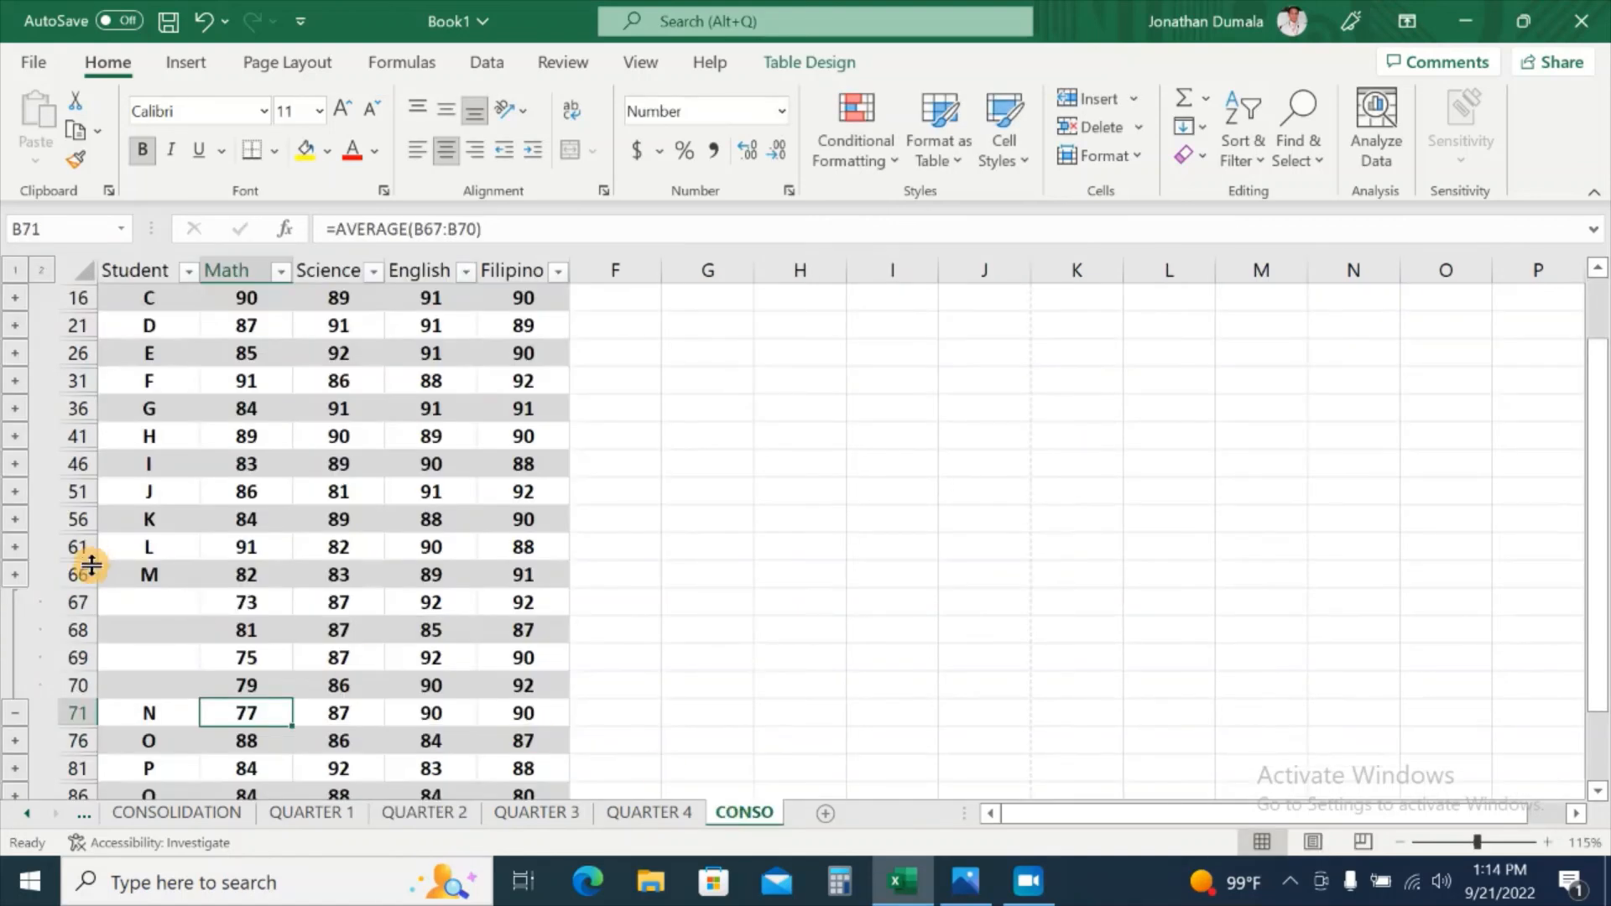
pyautogui.click(261, 638)
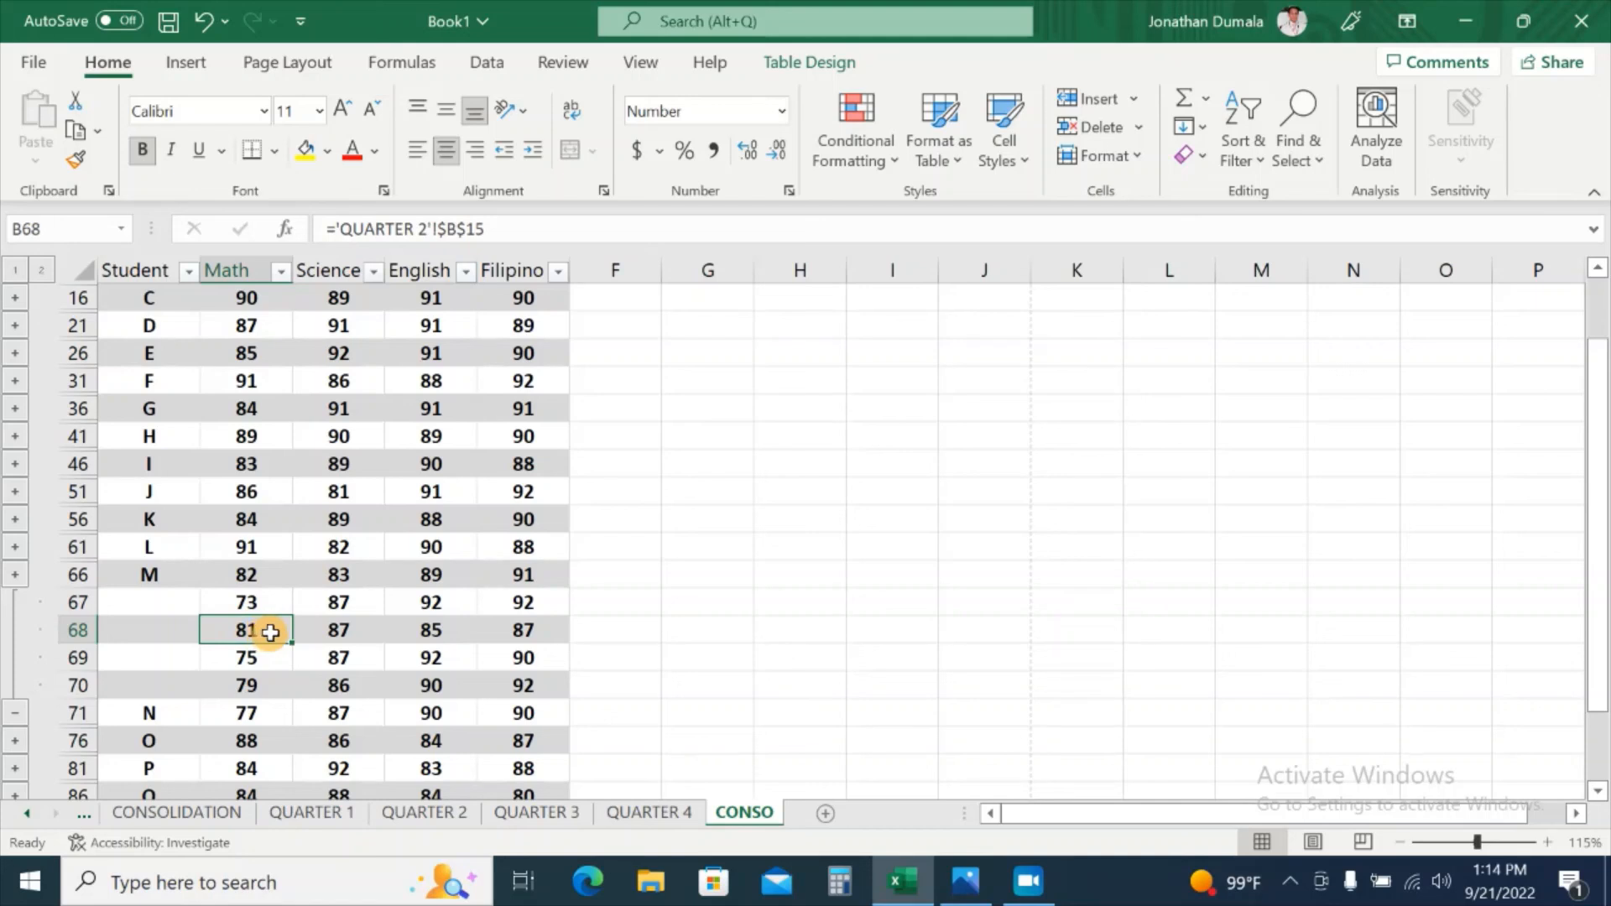
pyautogui.click(248, 712)
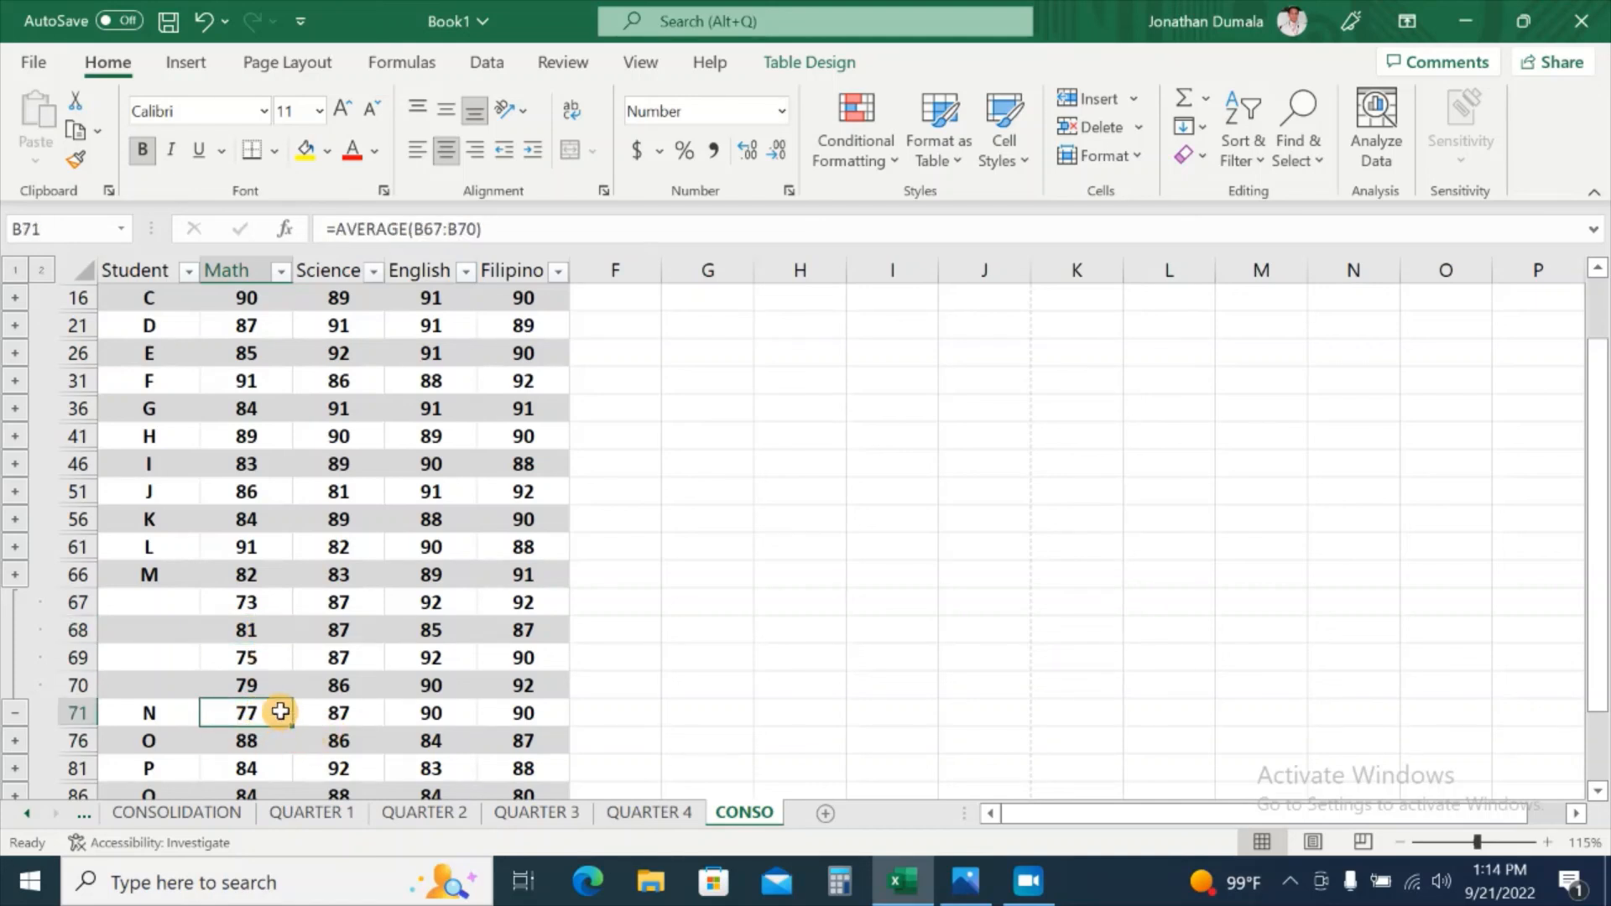